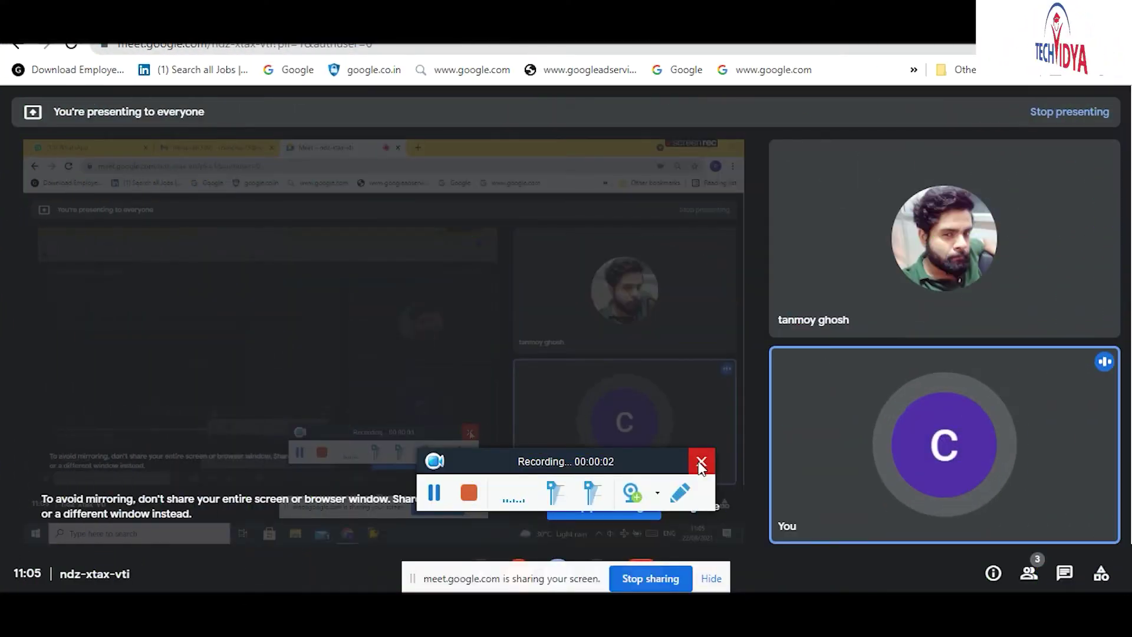
Step: Dismiss the ScreenRec toolbar and hide Meet's screen-sharing notice while presenting
{"action": "left_click", "coordinate": [701, 465]}
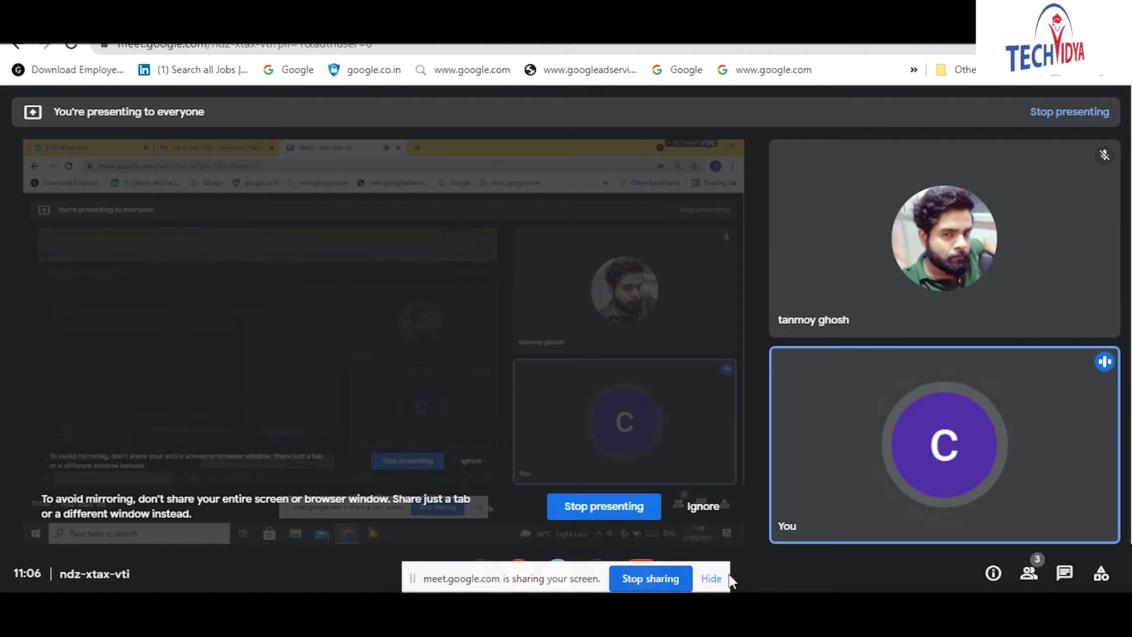
{"action": "left_click", "coordinate": [713, 579]}
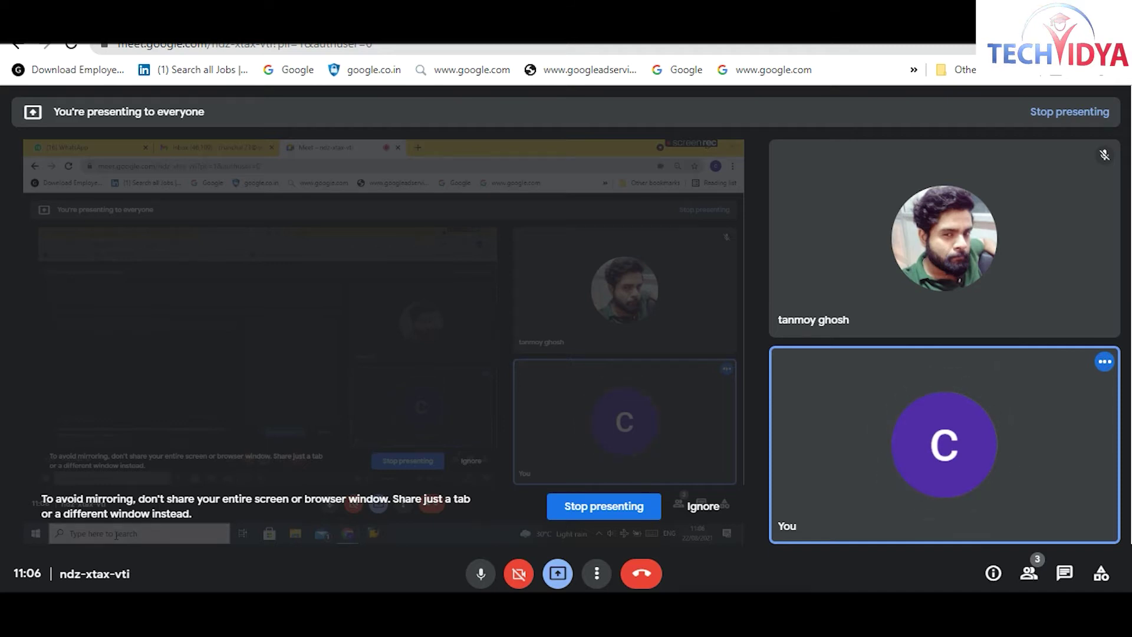
Step: Search Windows for 'note' and scroll through Notepad's recent files
{"action": "left_click", "coordinate": [146, 624]}
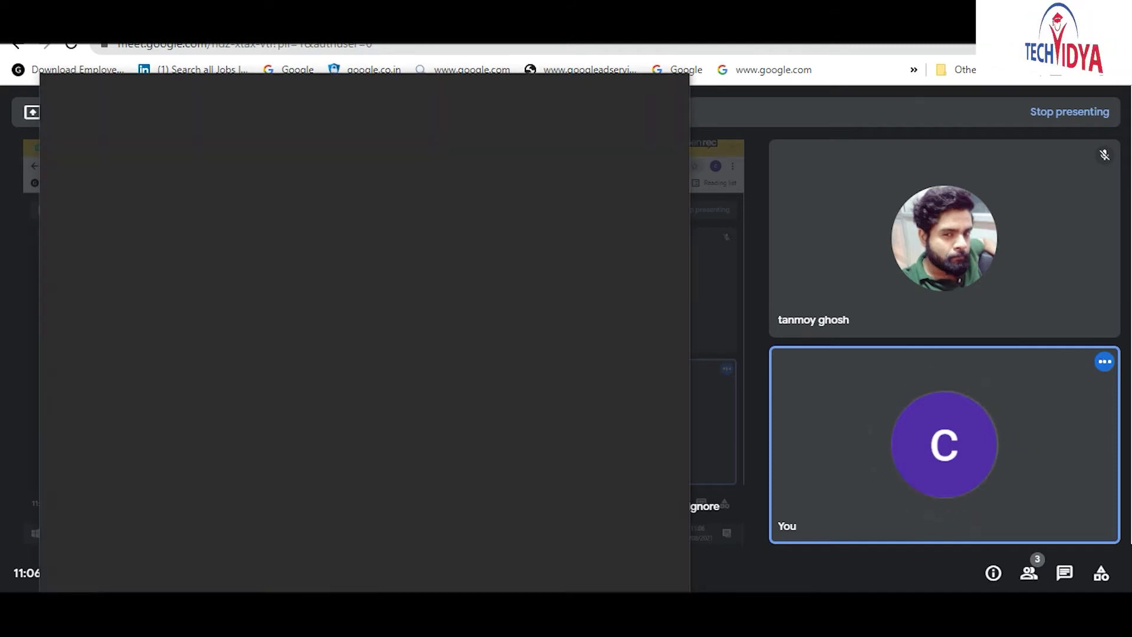
{"action": "type", "text": "note"}
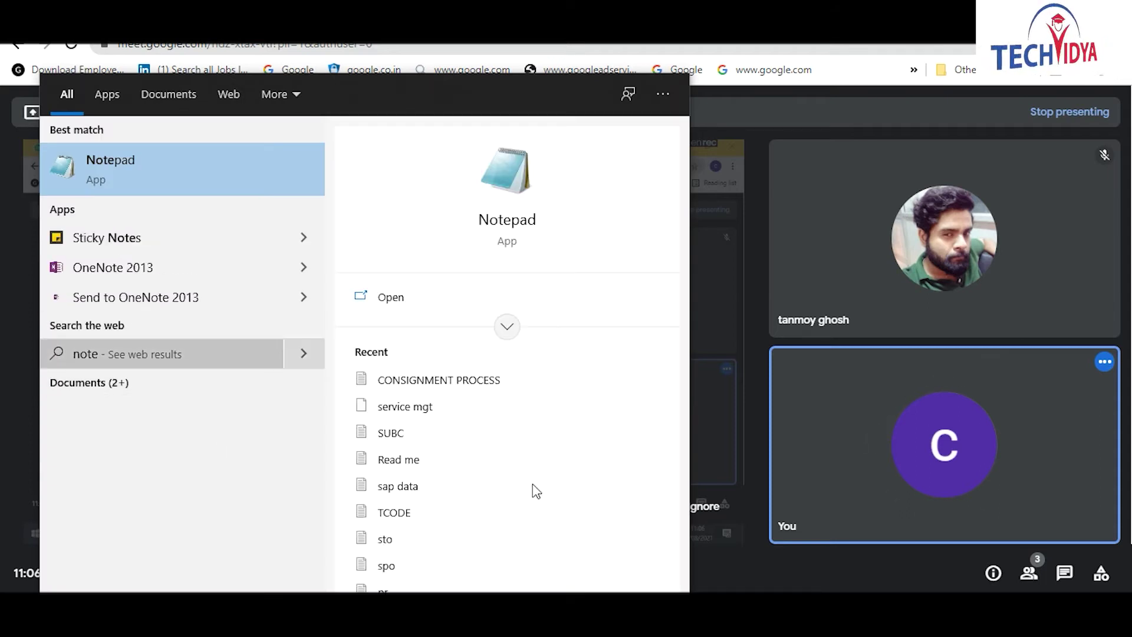
{"action": "left_click_drag", "start_coordinate": [681, 380], "coordinate": [676, 497]}
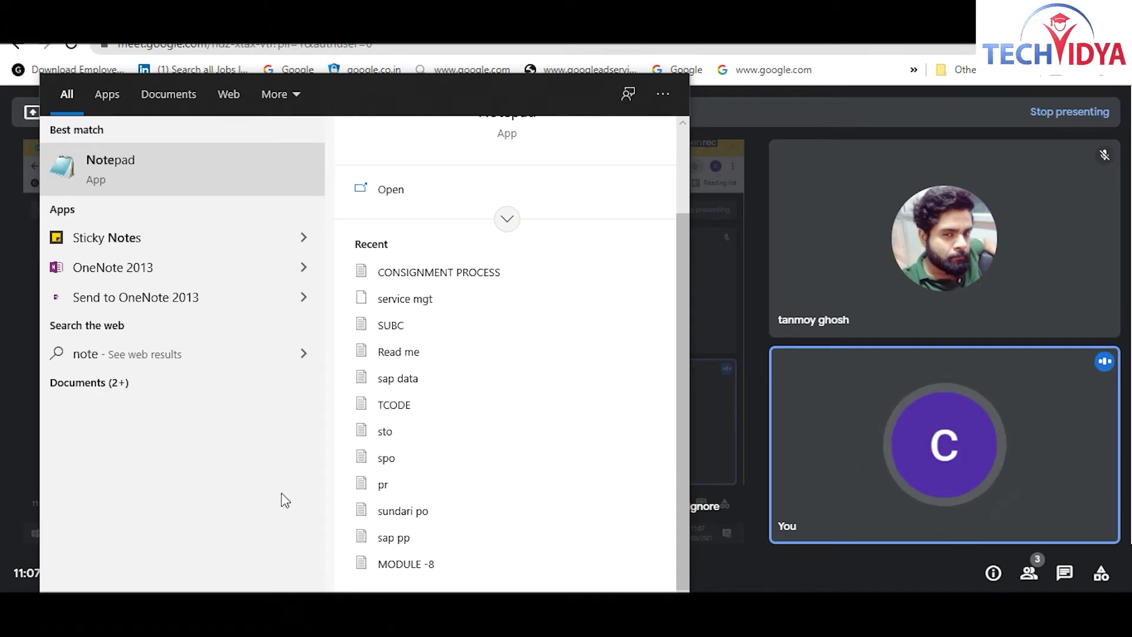
Step: Close the Start search panel to return to the Meet presentation
{"action": "left_click", "coordinate": [730, 282]}
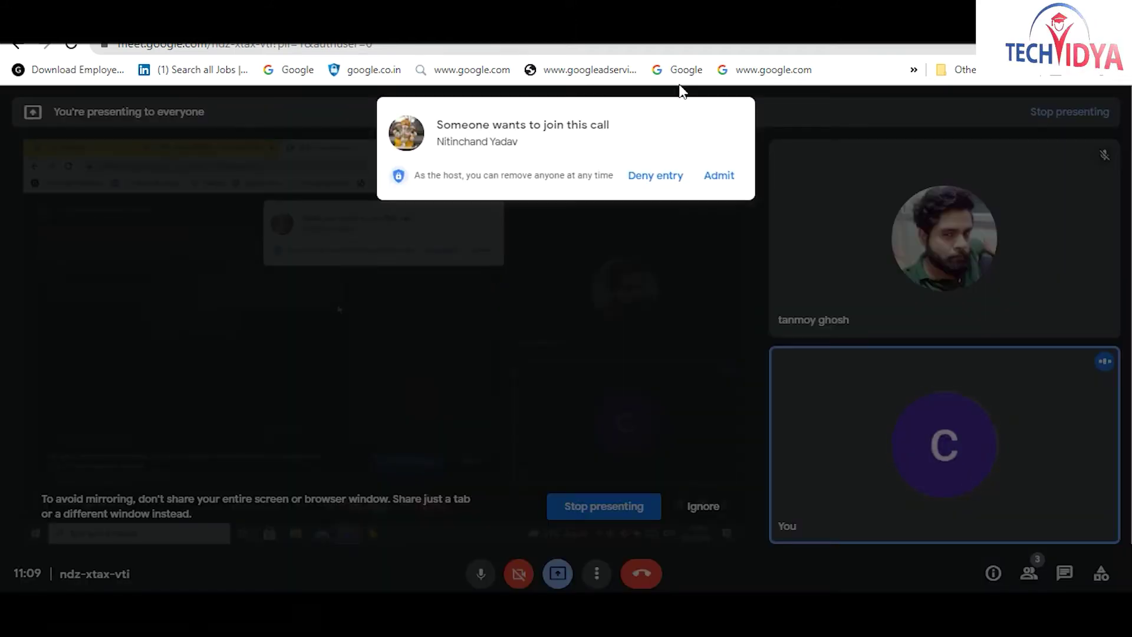
Step: Admit the waiting person into the Google Meet call
{"action": "left_click", "coordinate": [728, 181]}
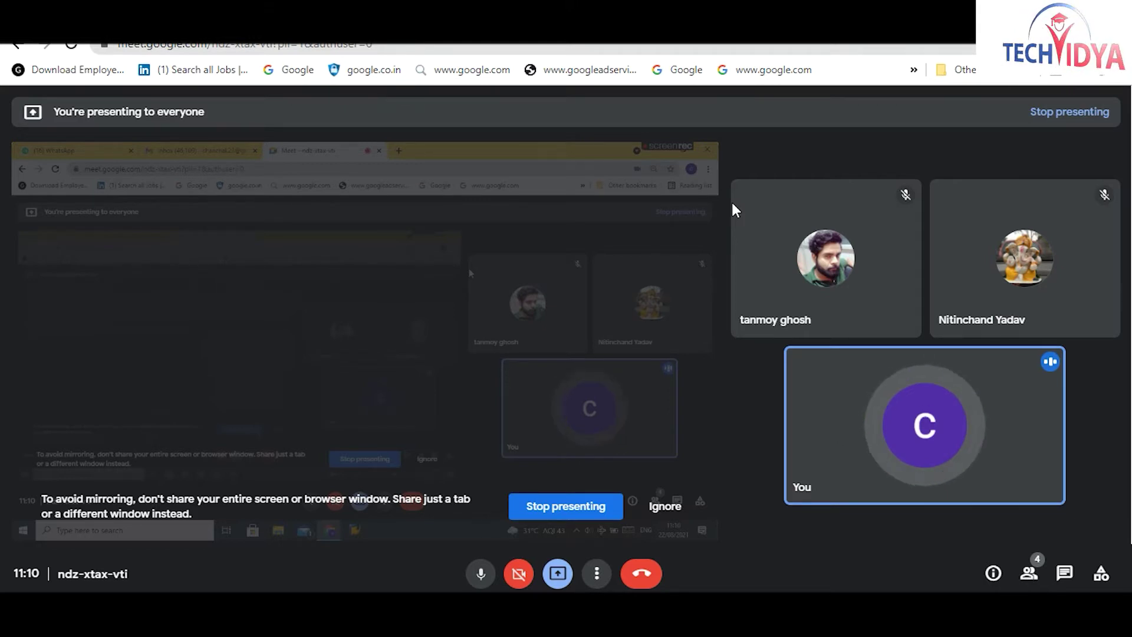
Step: Ignore the screen-mirroring warning and launch SAP GUI from the taskbar
{"action": "mouse_move", "coordinate": [799, 488]}
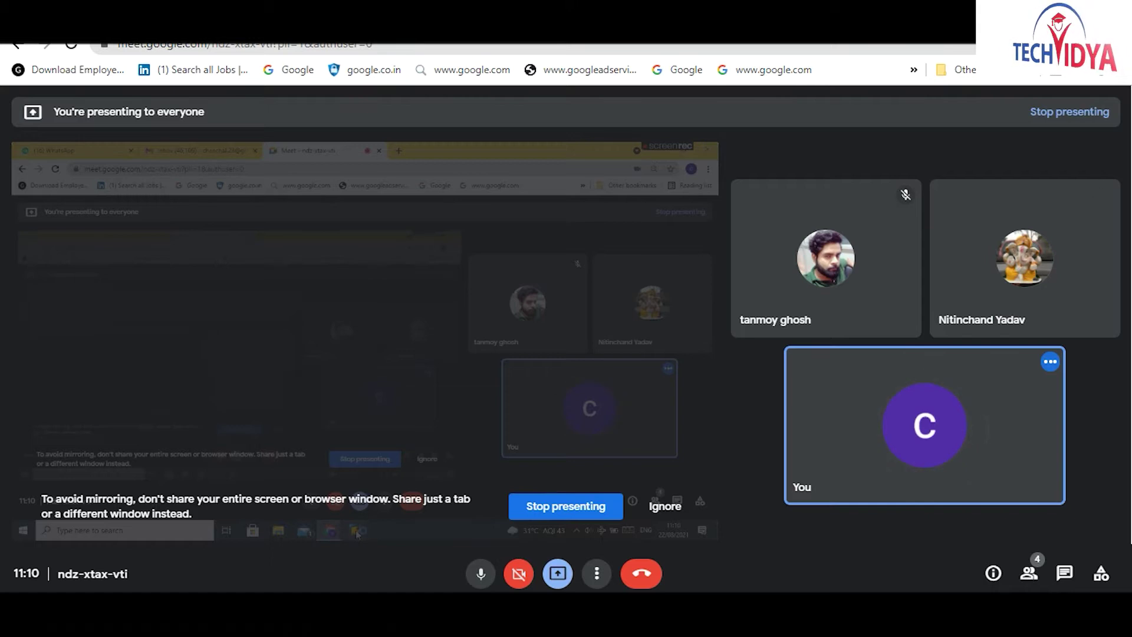
{"action": "left_click", "coordinate": [660, 507]}
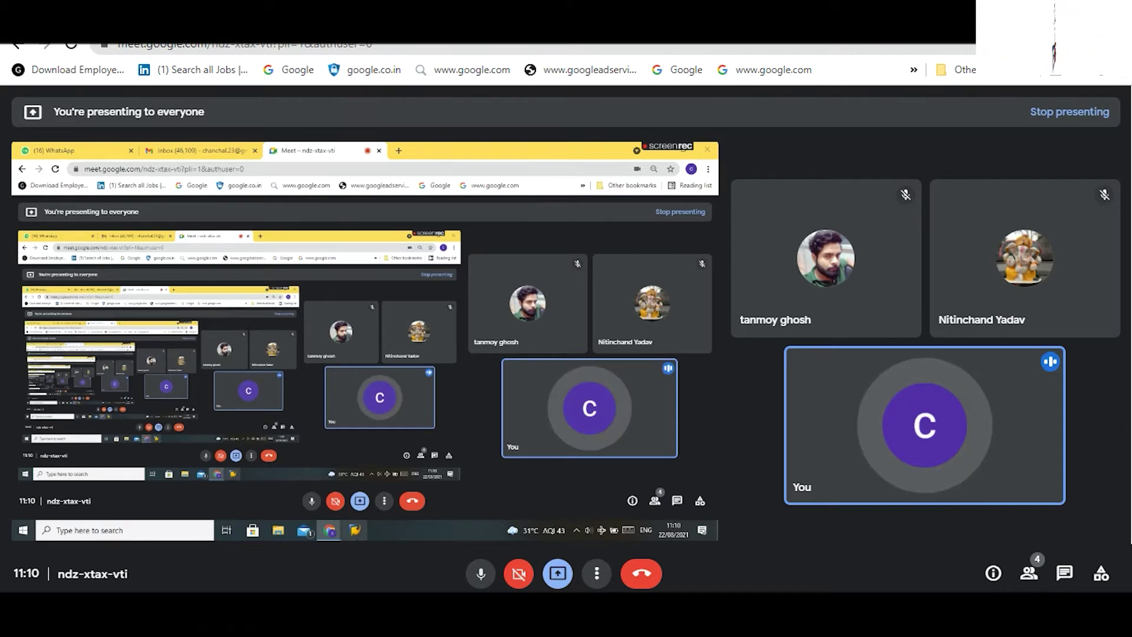
{"action": "left_click", "coordinate": [356, 530]}
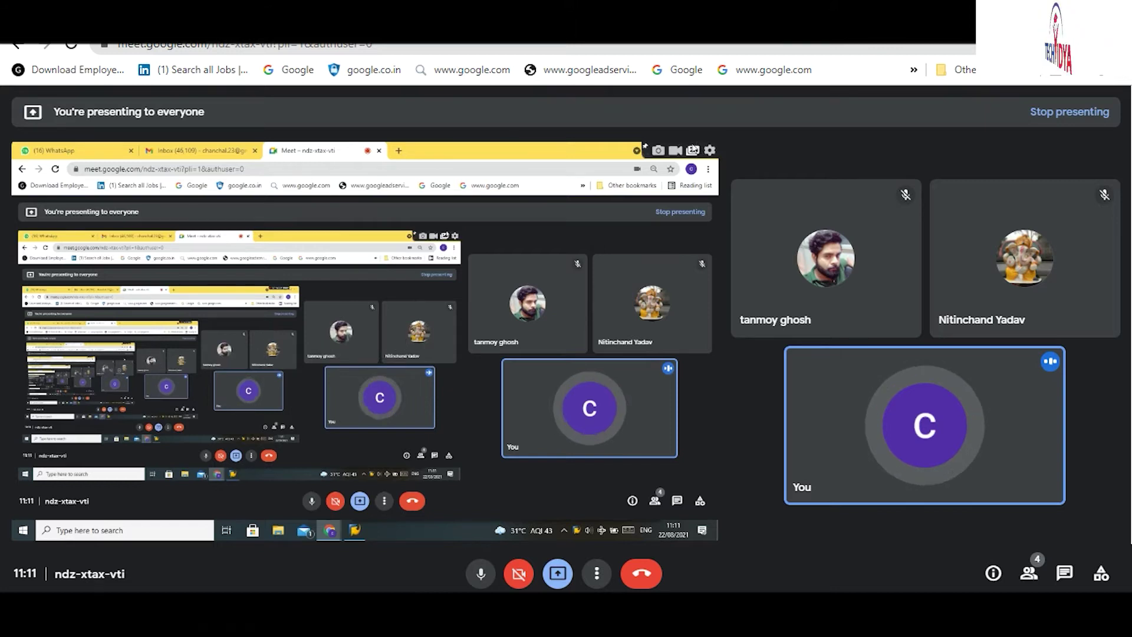
Step: Quit ScreenRec from its settings and bring SAP Logon 740 to the front
{"action": "left_click", "coordinate": [710, 152]}
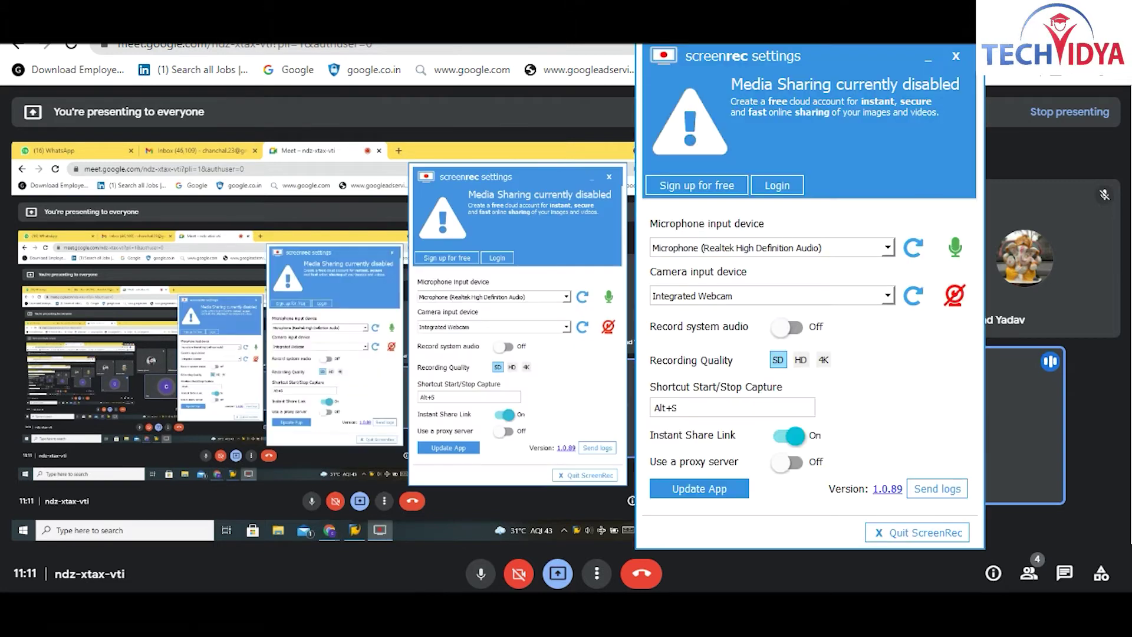
{"action": "left_click", "coordinate": [900, 534]}
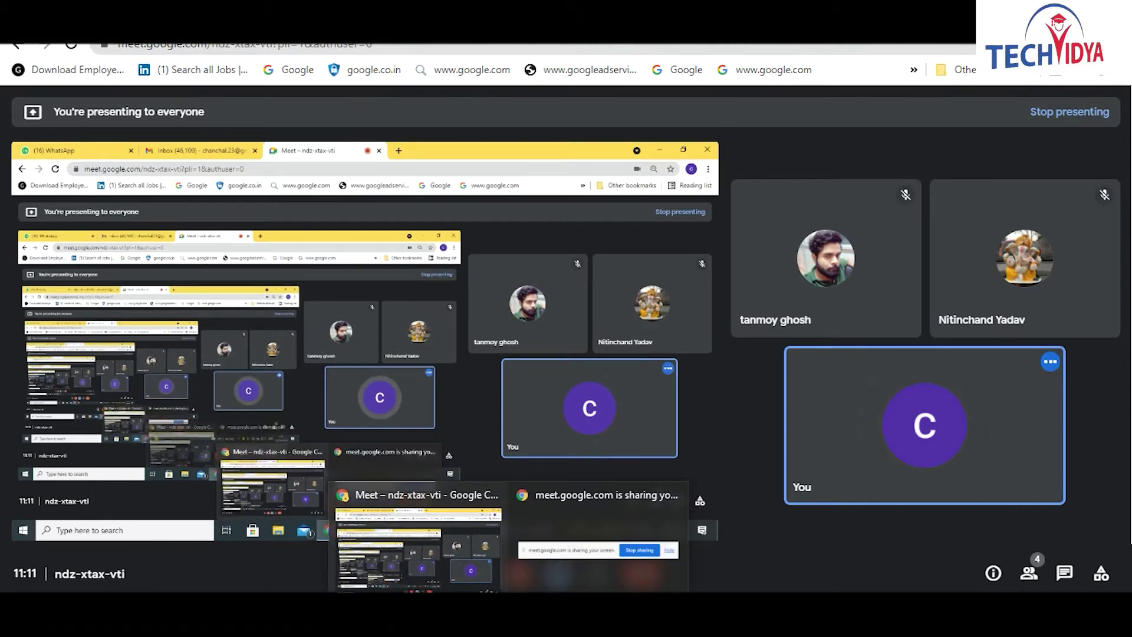
{"action": "left_click", "coordinate": [356, 531]}
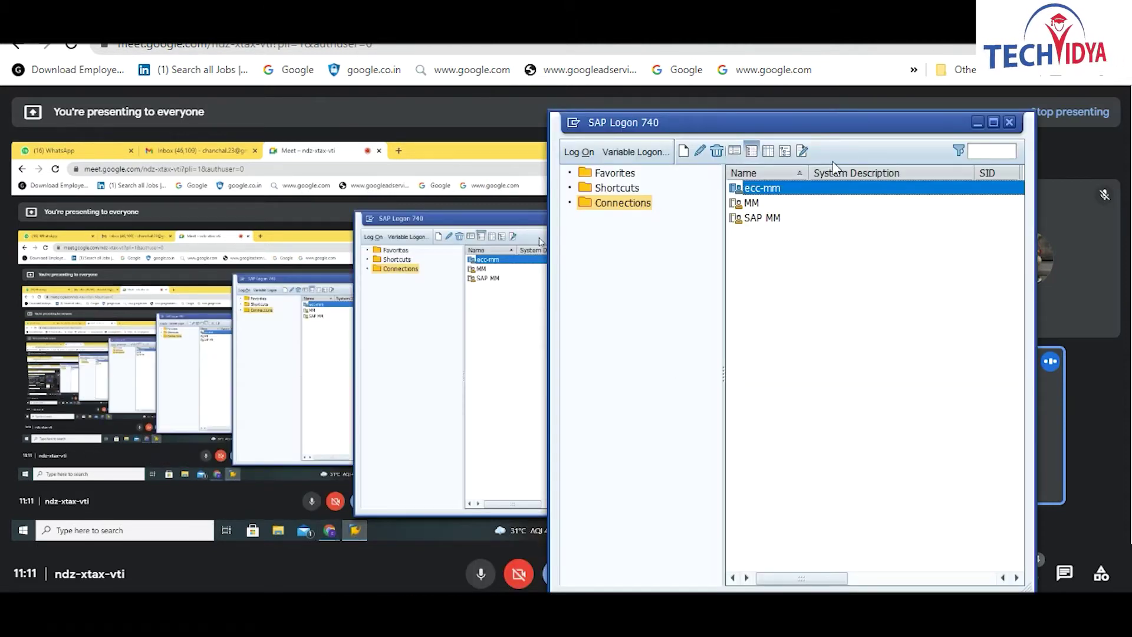
Step: Open the ecc-mm connection to reach the IDES ECC 6.0 logon for client 800
{"action": "double_click", "coordinate": [804, 188]}
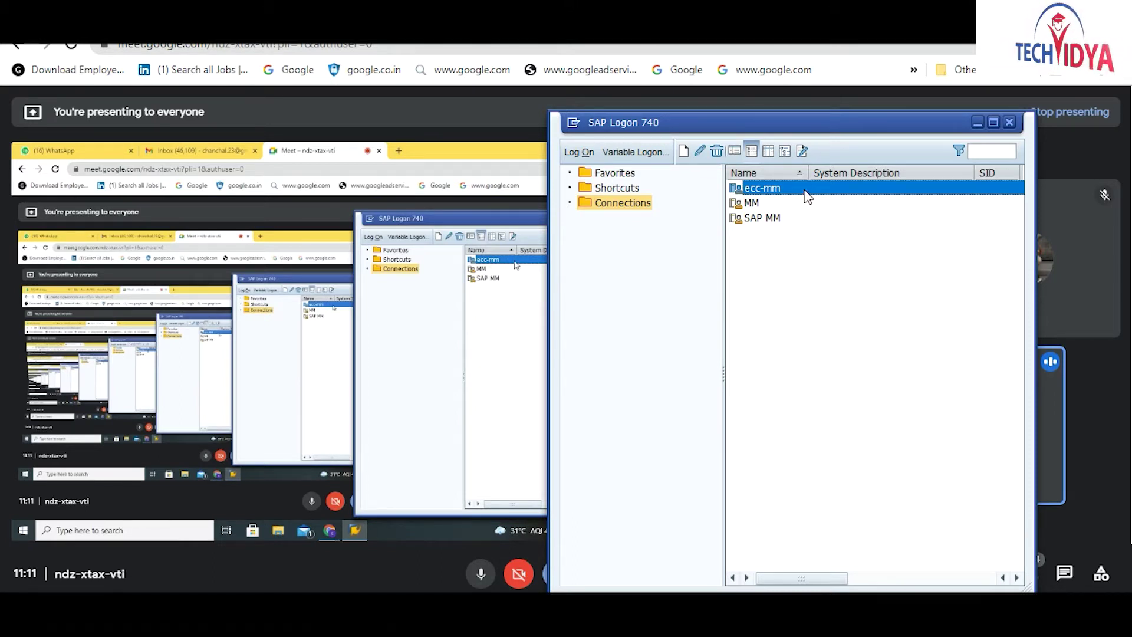
{"action": "double_click", "coordinate": [804, 186]}
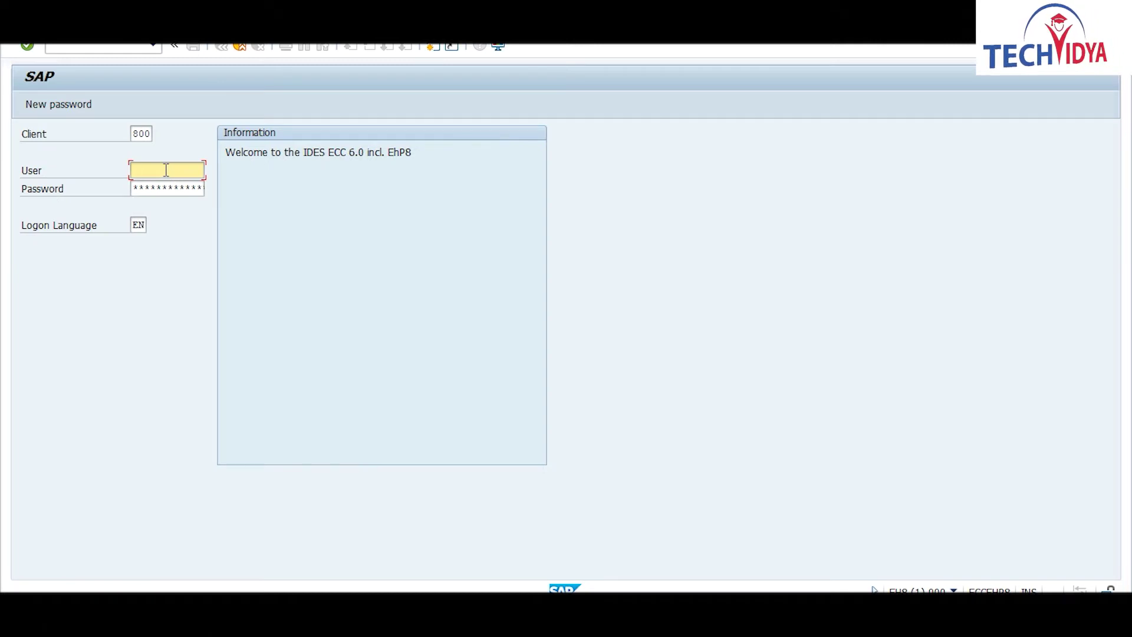
Step: Log on to client 800 using the suggested saved user name and password
{"action": "type", "text": "t"}
{"action": "key", "text": "Down"}
{"action": "key", "text": "Return"}
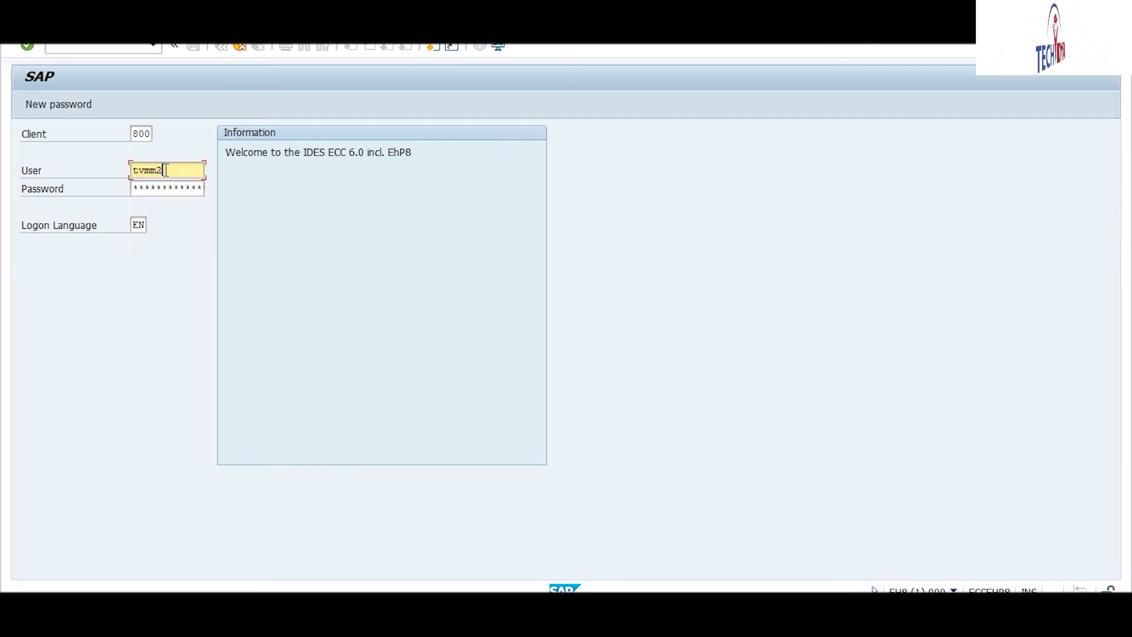
{"action": "key", "text": "Tab"}
{"action": "key", "text": "Right"}
{"action": "key", "text": "Right"}
{"action": "key", "text": "Right"}
{"action": "key", "text": "Right"}
{"action": "key", "text": "Right"}
{"action": "key", "text": "Right"}
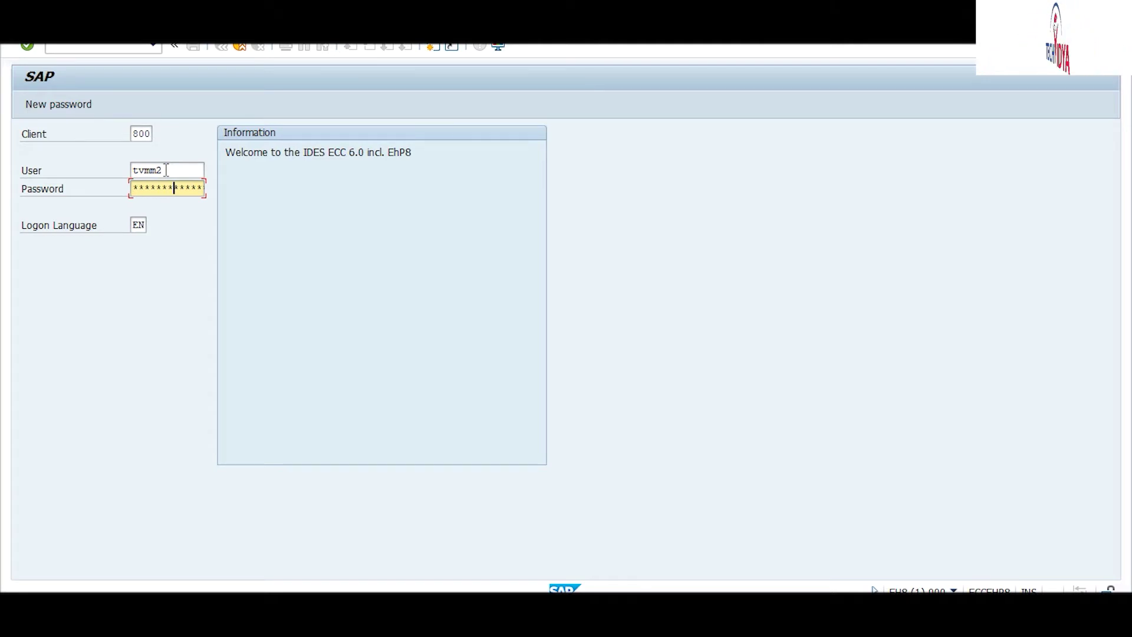
{"action": "key", "text": "Return"}
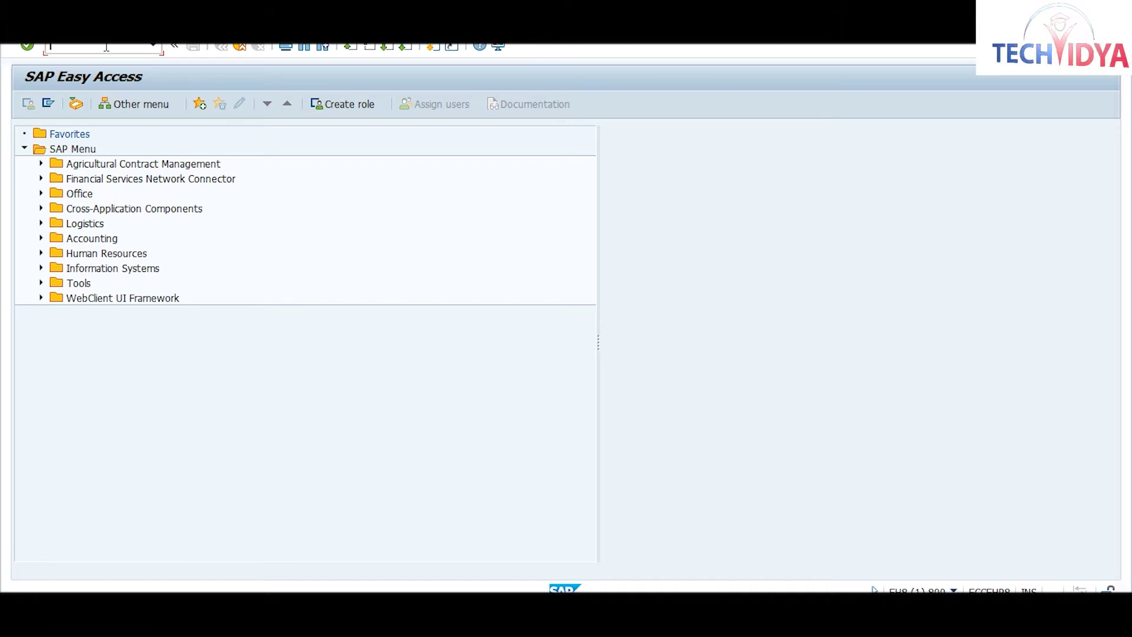
Step: Run transaction MB21 to reach the Create Reservation initial screen
{"action": "type", "text": "mb21"}
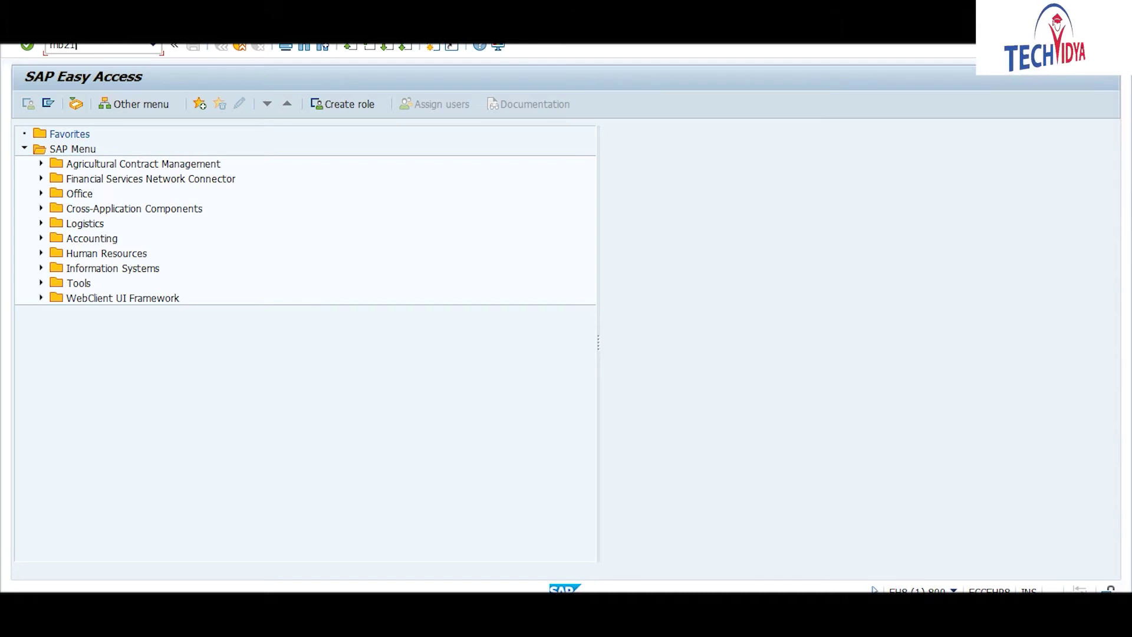
{"action": "key", "text": "Return"}
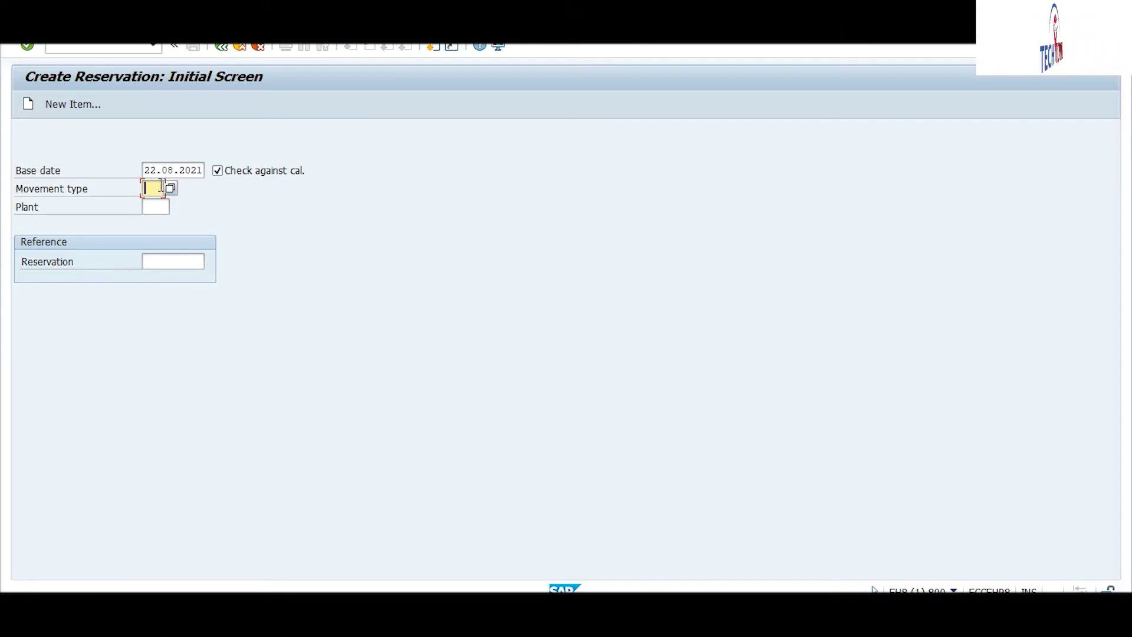
Step: Pick movement type 201 from the F4 list, then admit another participant in Meet
{"action": "left_click", "coordinate": [170, 188]}
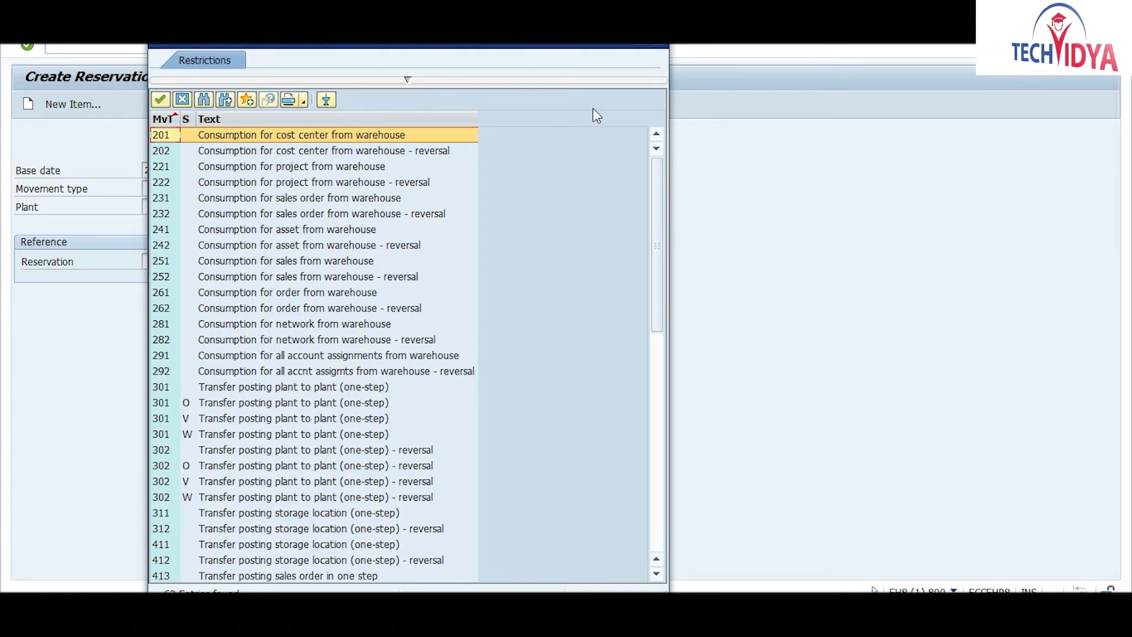
{"action": "double_click", "coordinate": [168, 135]}
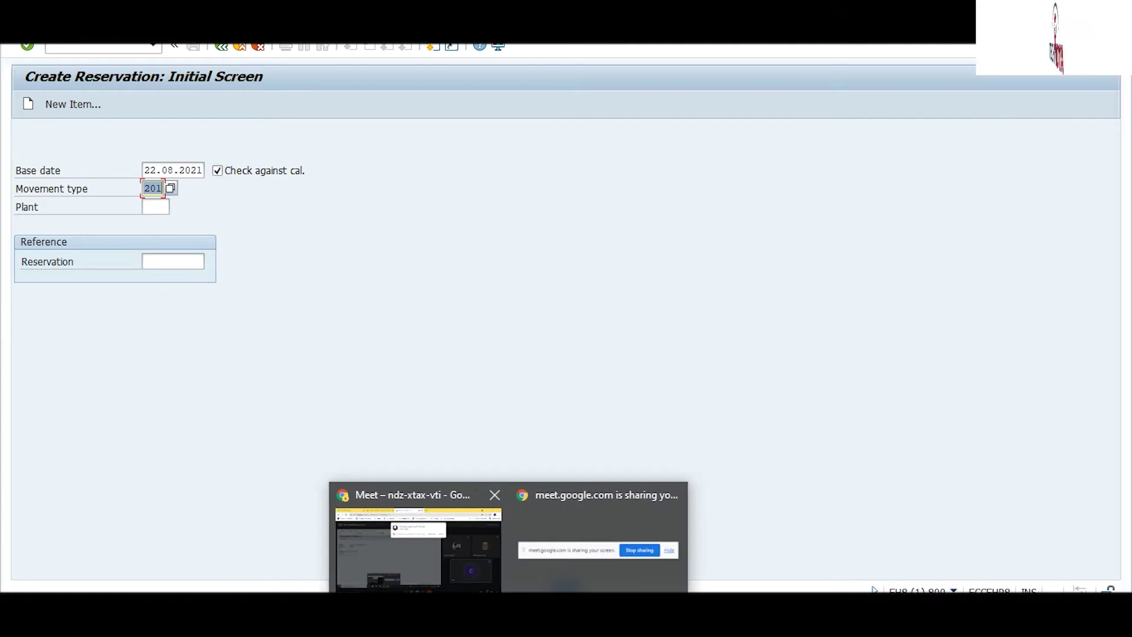
{"action": "left_click", "coordinate": [431, 561]}
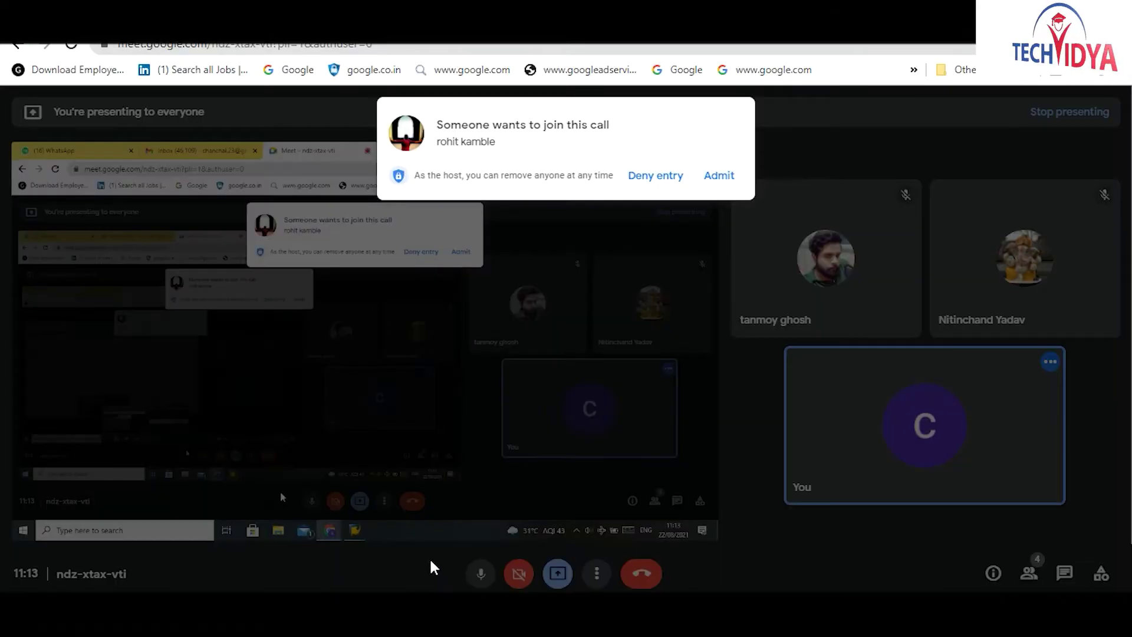
{"action": "left_click", "coordinate": [716, 177]}
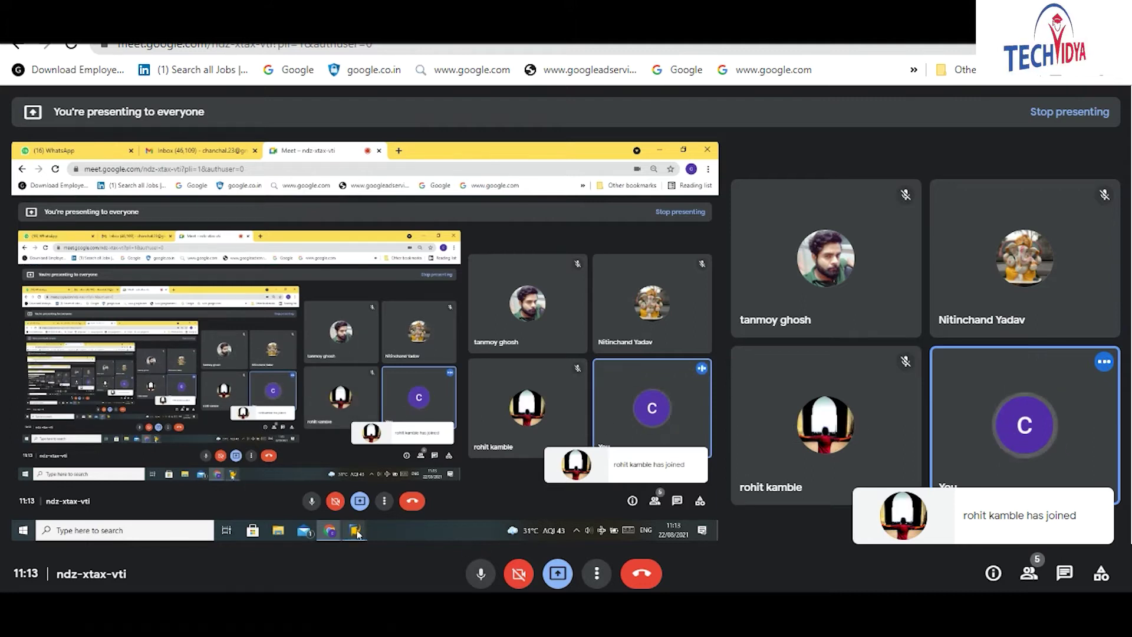
{"action": "left_click", "coordinate": [550, 622]}
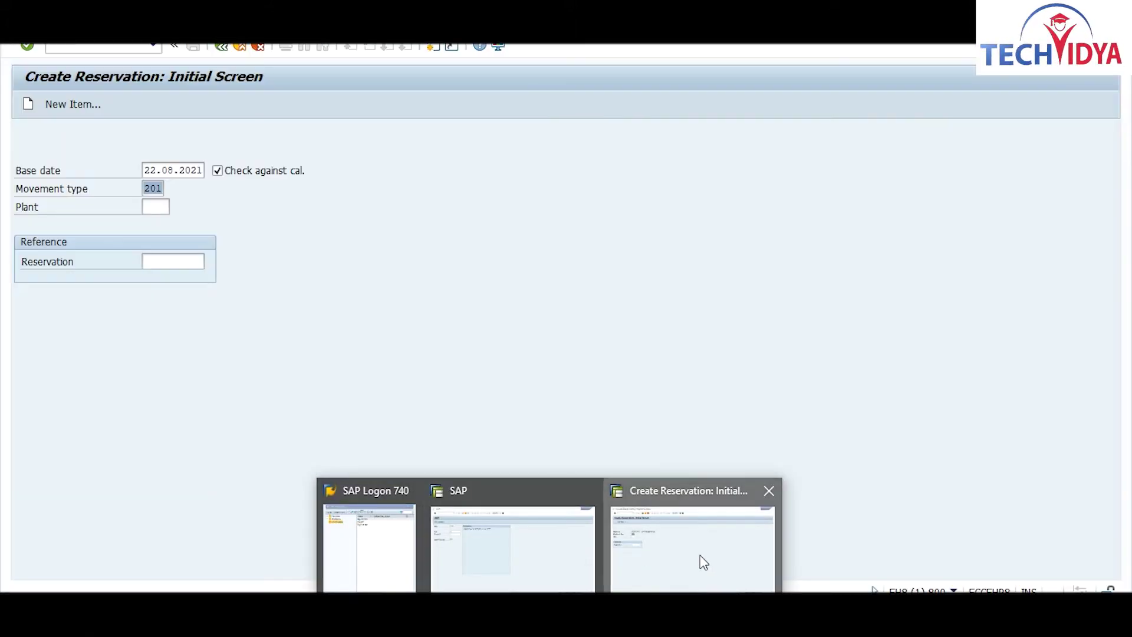
Step: Enter plant 1000 and proceed to the New Items screen for the 201 reservation
{"action": "left_click", "coordinate": [700, 560]}
{"action": "left_click", "coordinate": [153, 207]}
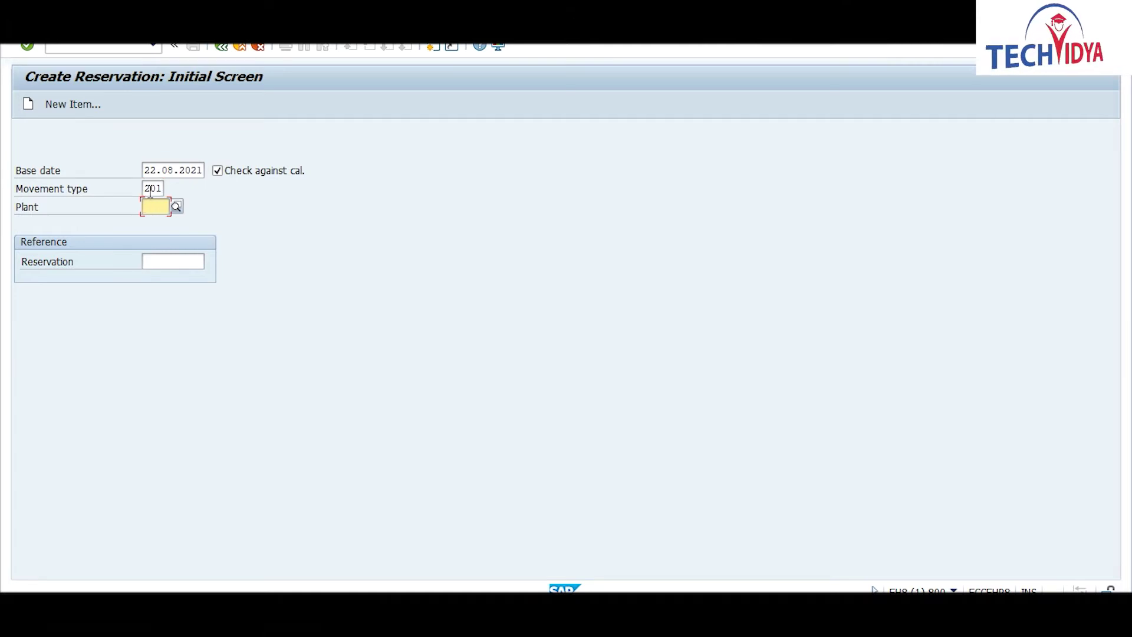
{"action": "type", "text": "1000"}
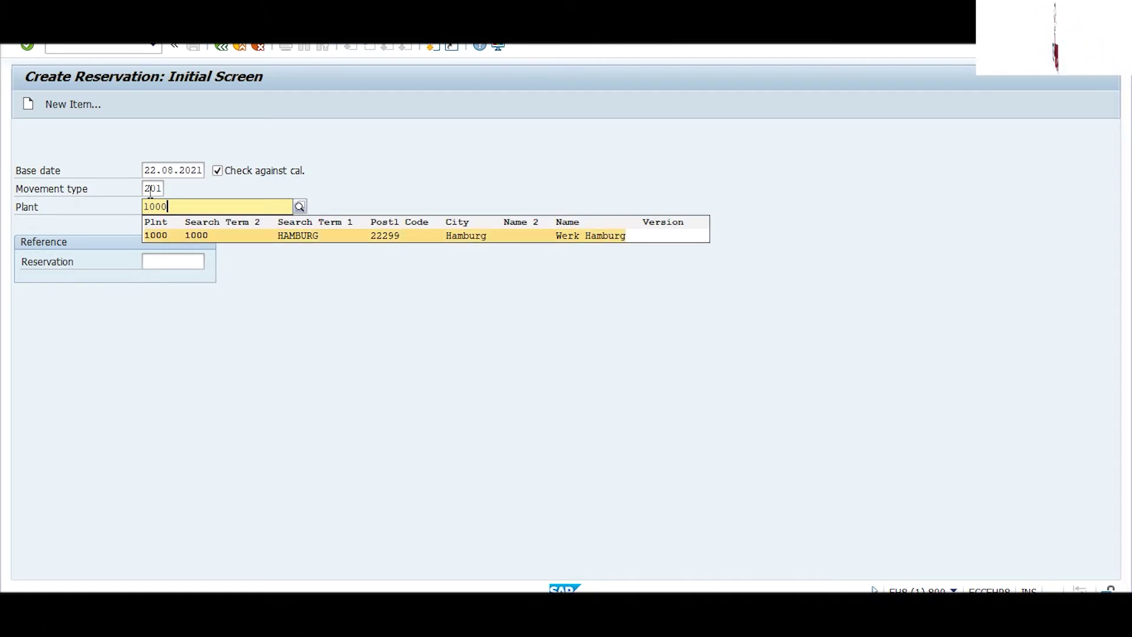
{"action": "key", "text": "Return"}
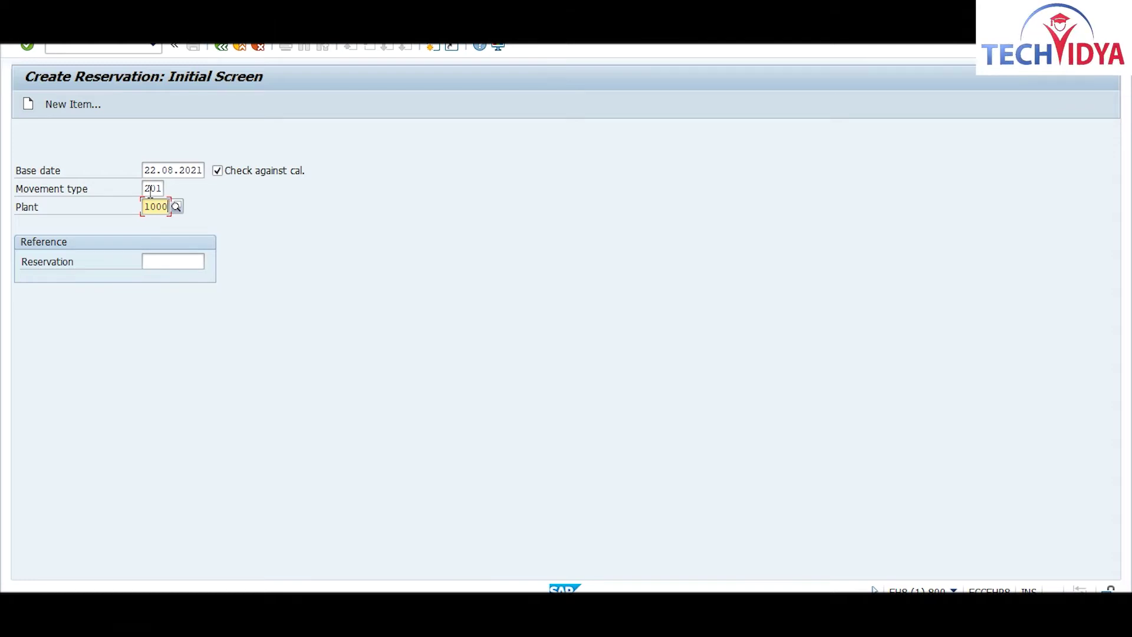
{"action": "key", "text": "Return"}
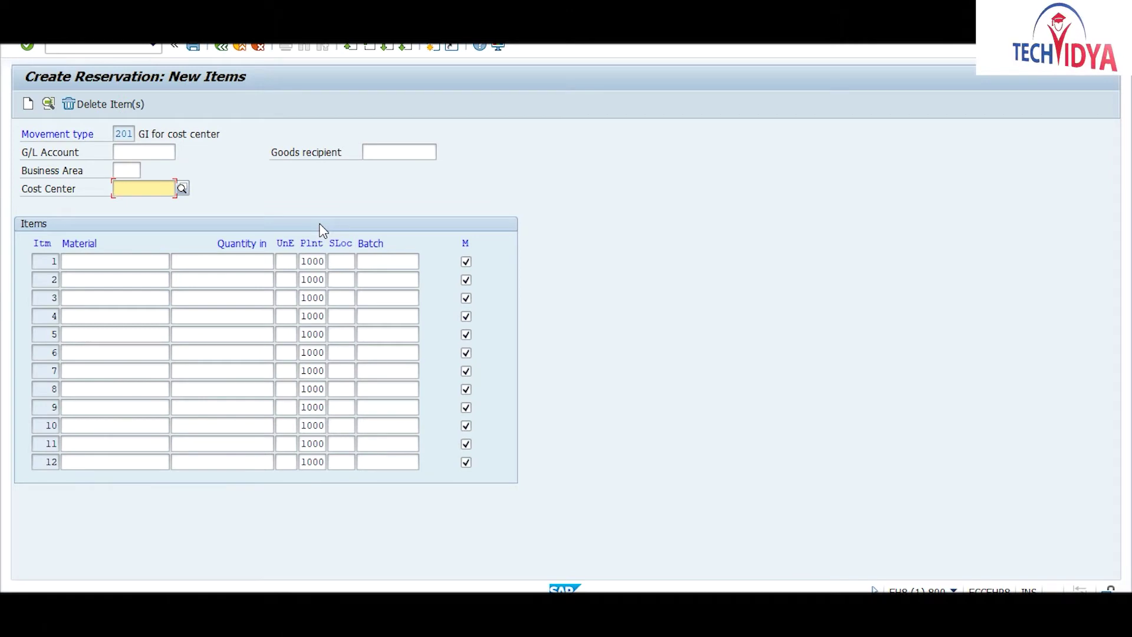
Step: Charge the reservation to cost center 1000, add item RAW2 with 100 EA, and save it
{"action": "type", "text": "1000"}
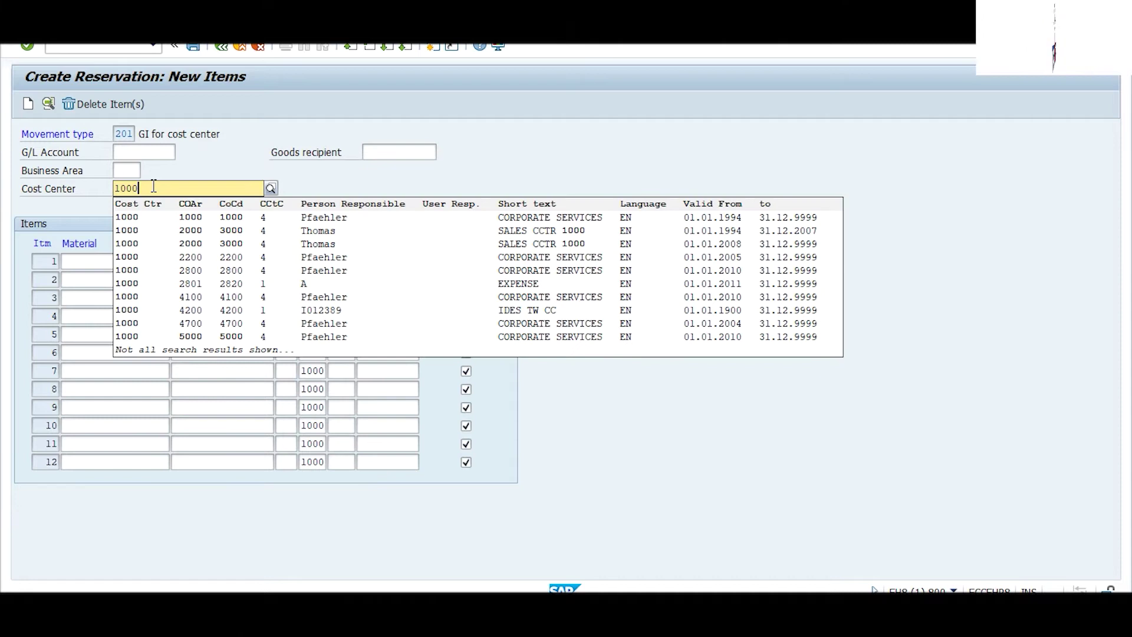
{"action": "left_click", "coordinate": [121, 218]}
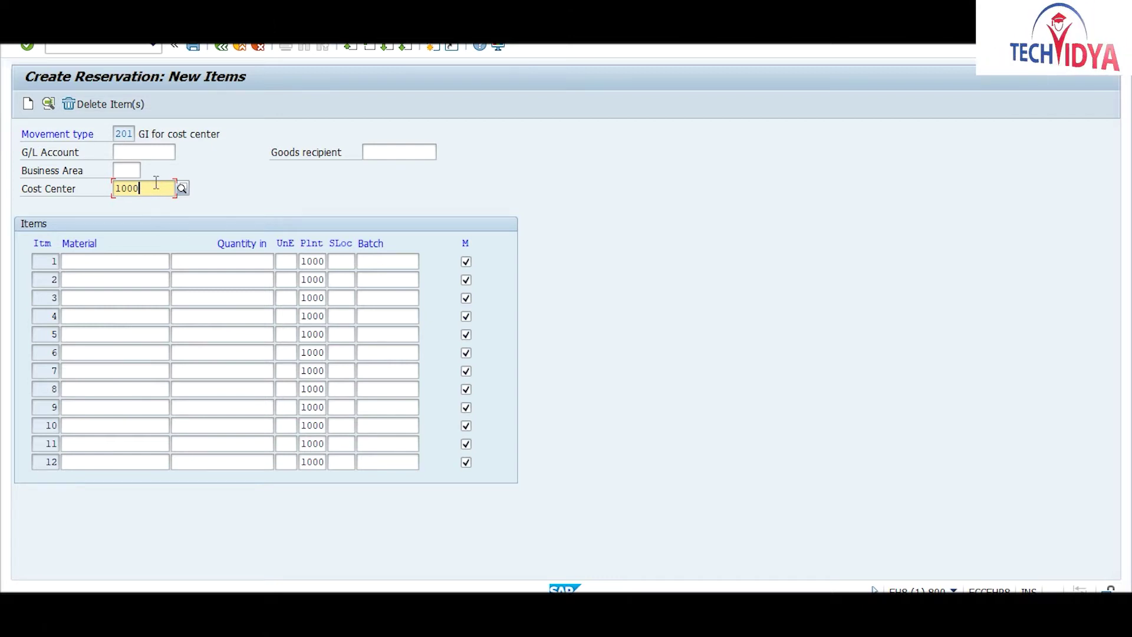
{"action": "left_click", "coordinate": [99, 260]}
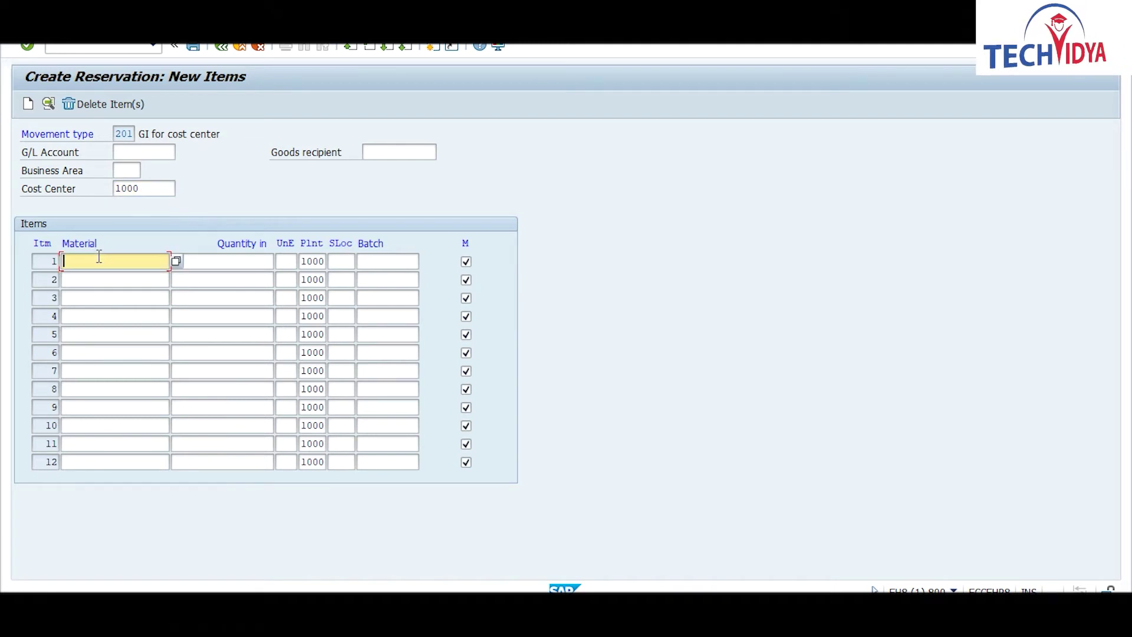
{"action": "type", "text": "raw2"}
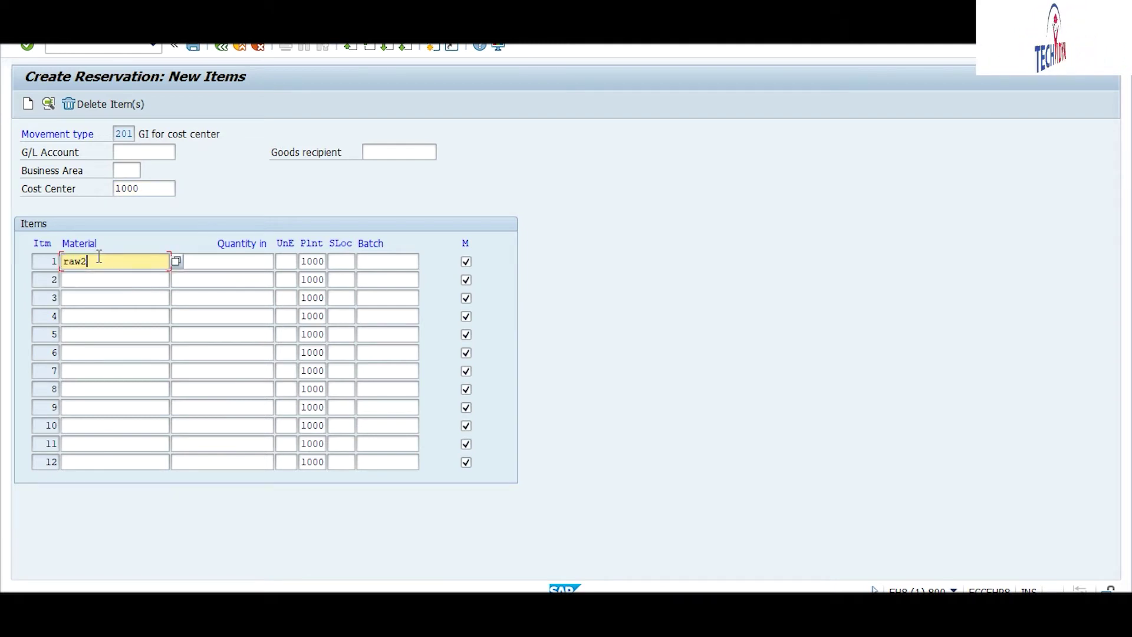
{"action": "key", "text": "Tab"}
{"action": "type", "text": "100"}
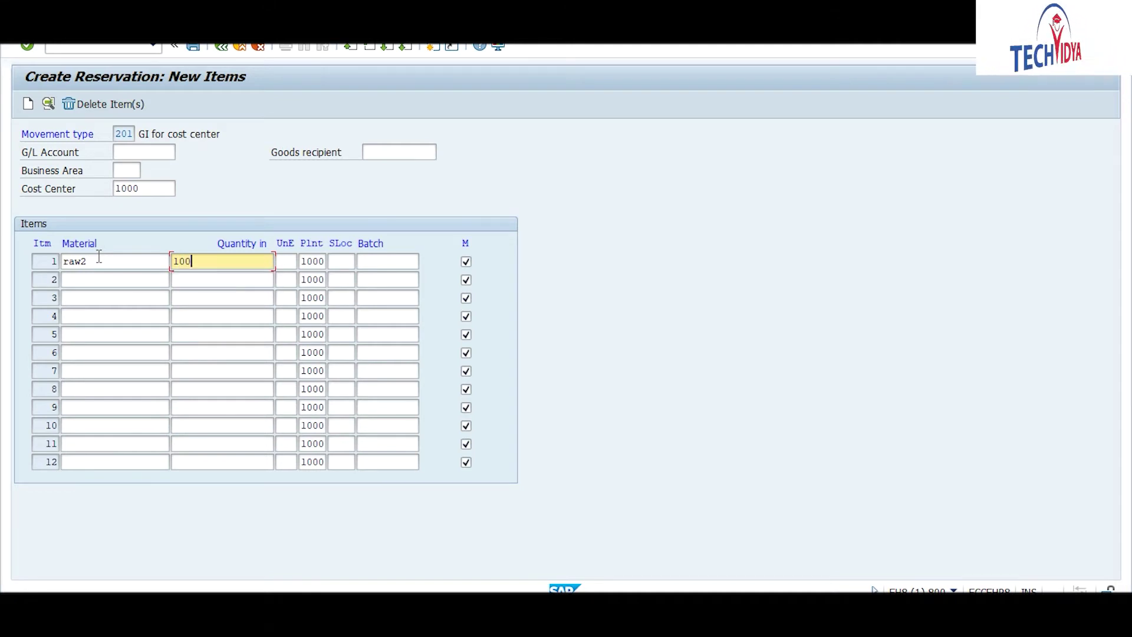
{"action": "key", "text": "Return"}
{"action": "key", "text": "Return"}
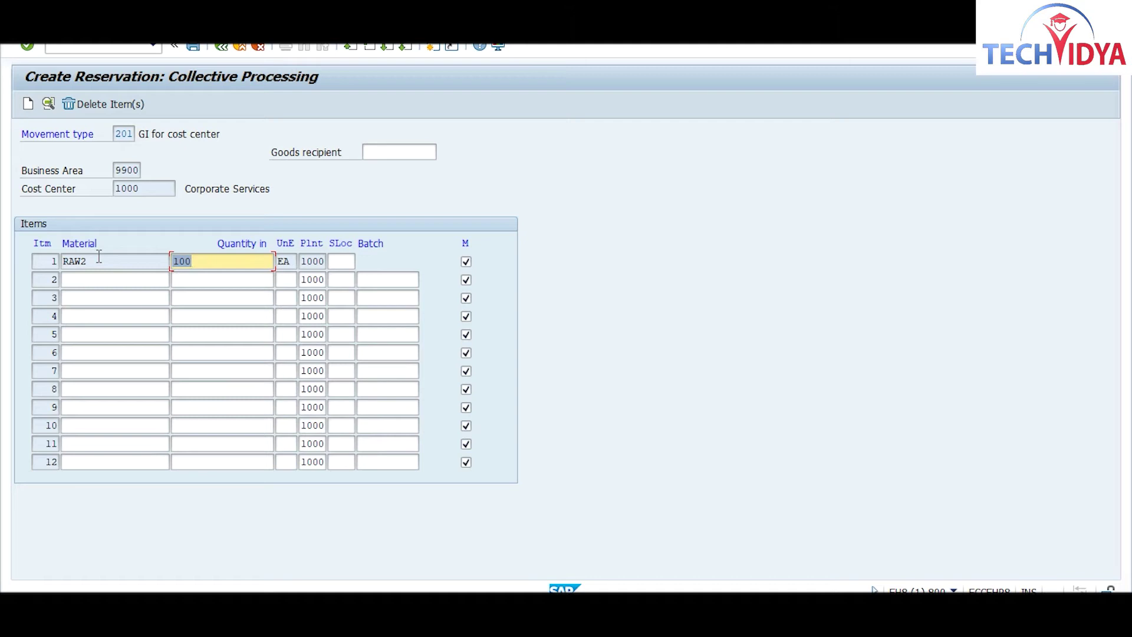
{"action": "left_click", "coordinate": [192, 47]}
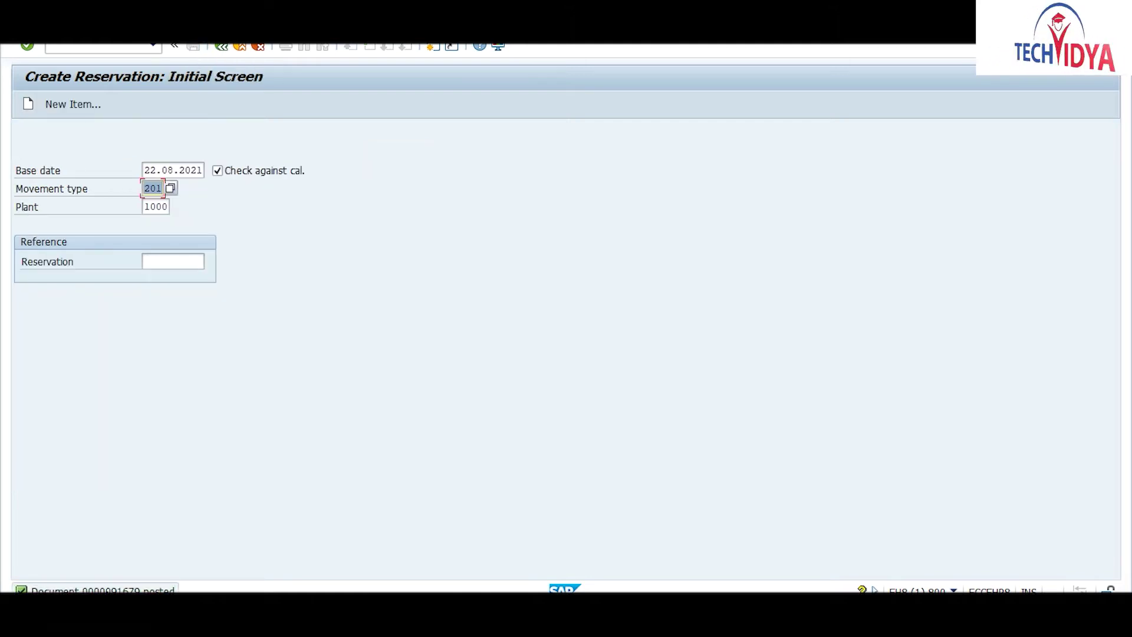
{"action": "left_click", "coordinate": [107, 591]}
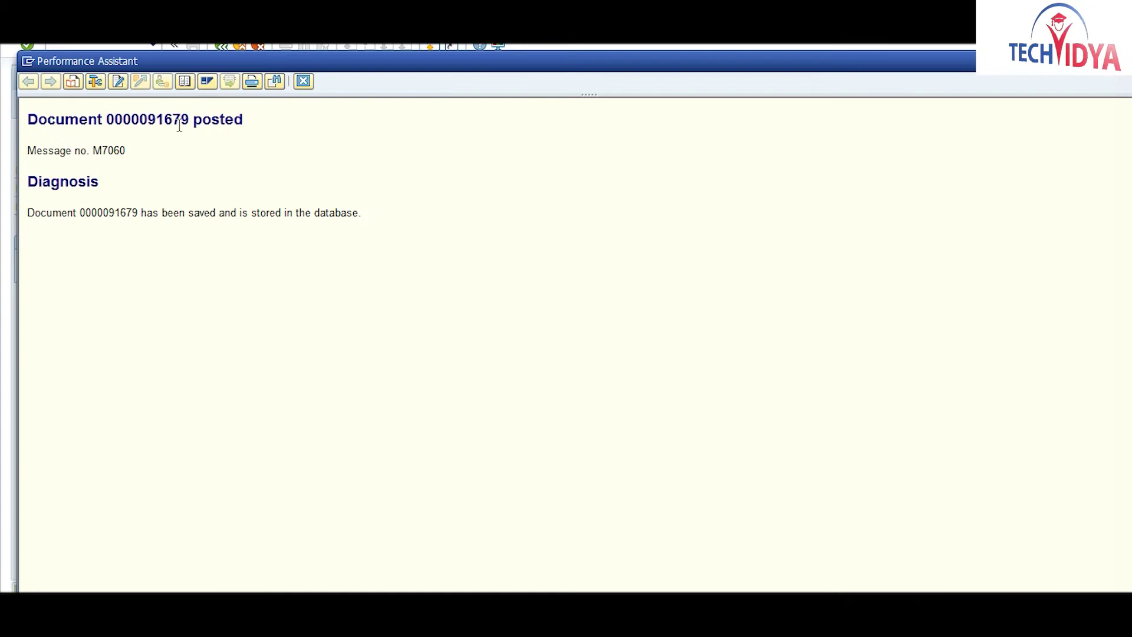
{"action": "left_click_drag", "start_coordinate": [190, 120], "coordinate": [108, 122]}
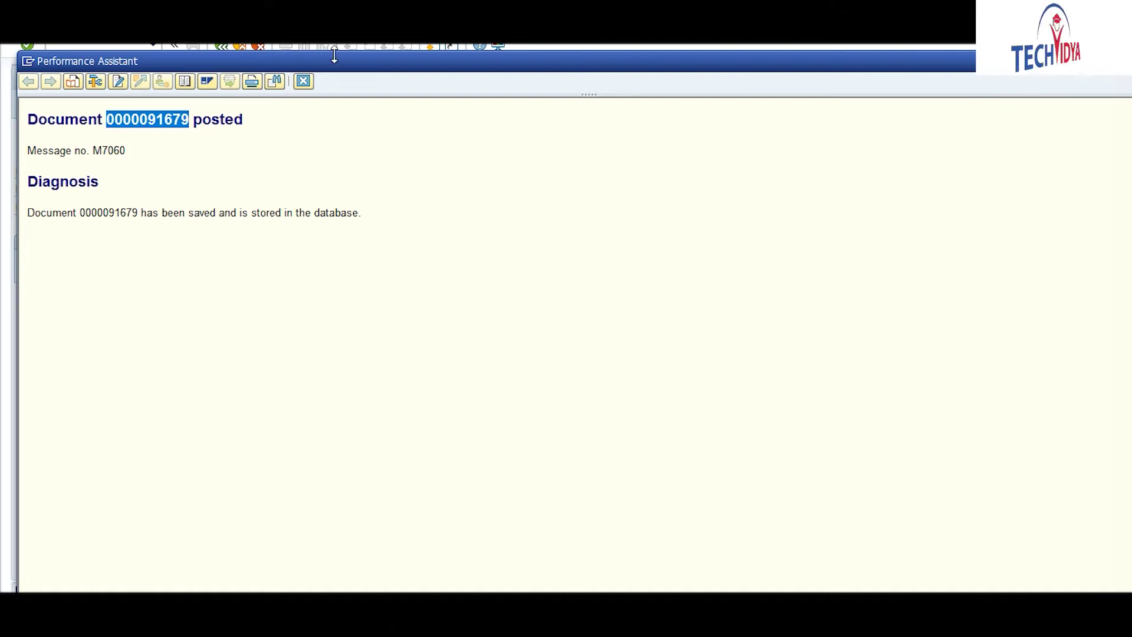
{"action": "left_click", "coordinate": [304, 82]}
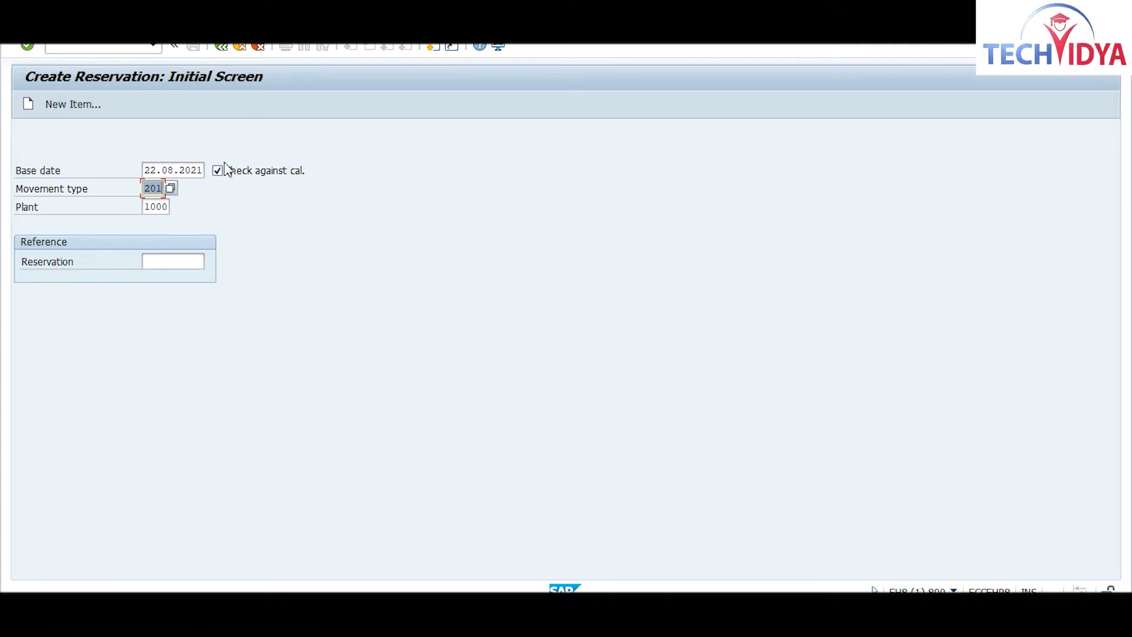
Step: Open goods issue transaction /nmb1a and set storage location CM01
{"action": "left_click", "coordinate": [79, 50]}
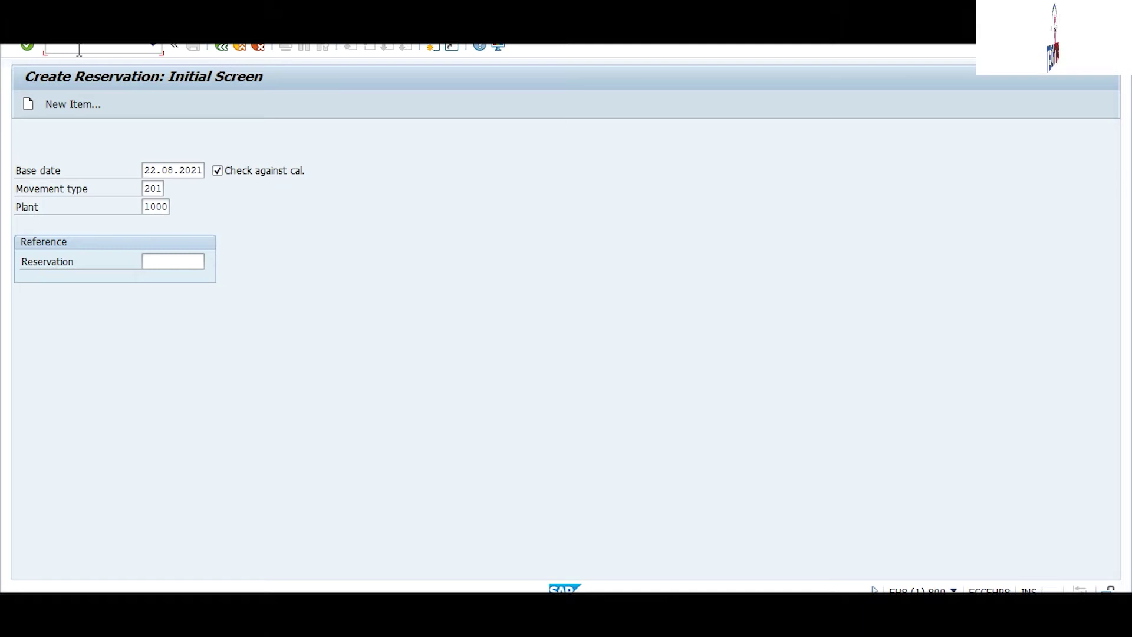
{"action": "type", "text": "/"}
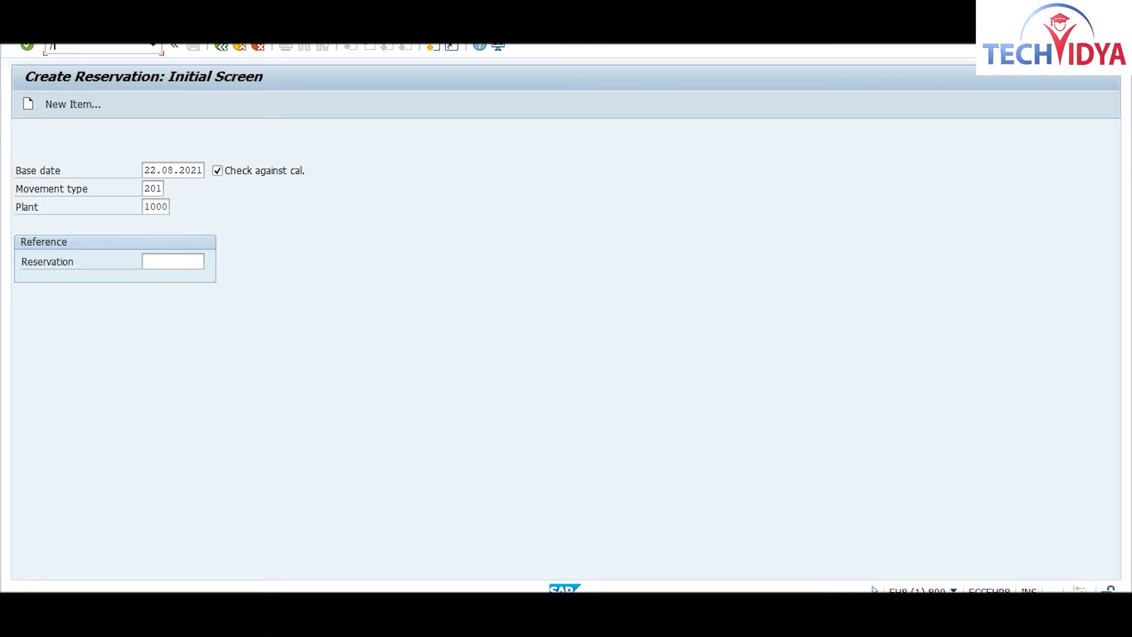
{"action": "type", "text": "nmb1a"}
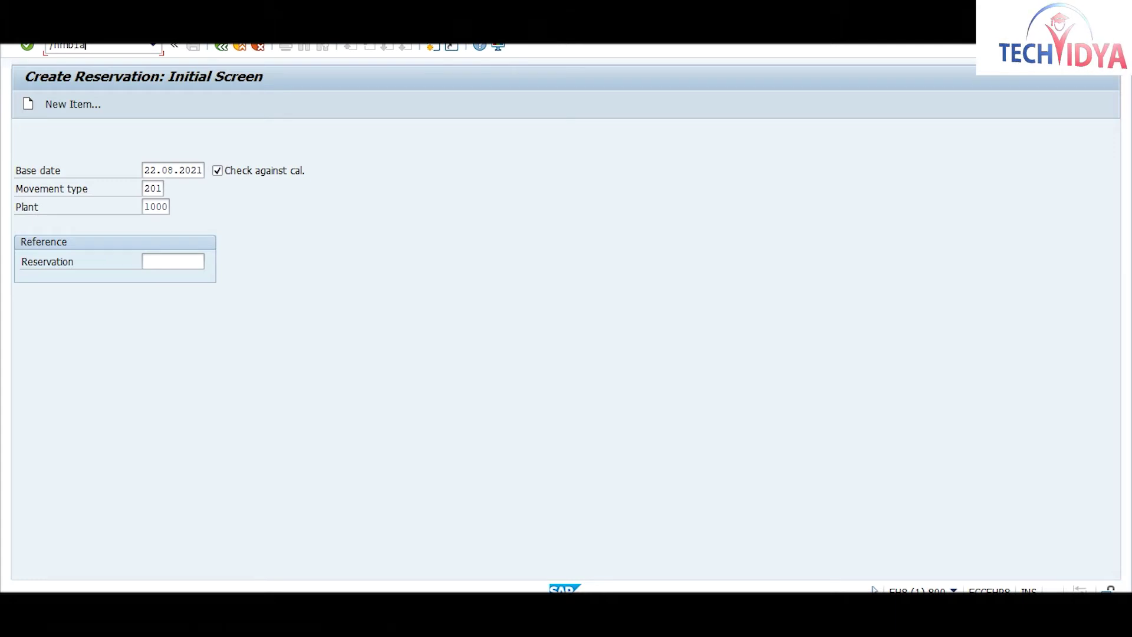
{"action": "key", "text": "Return"}
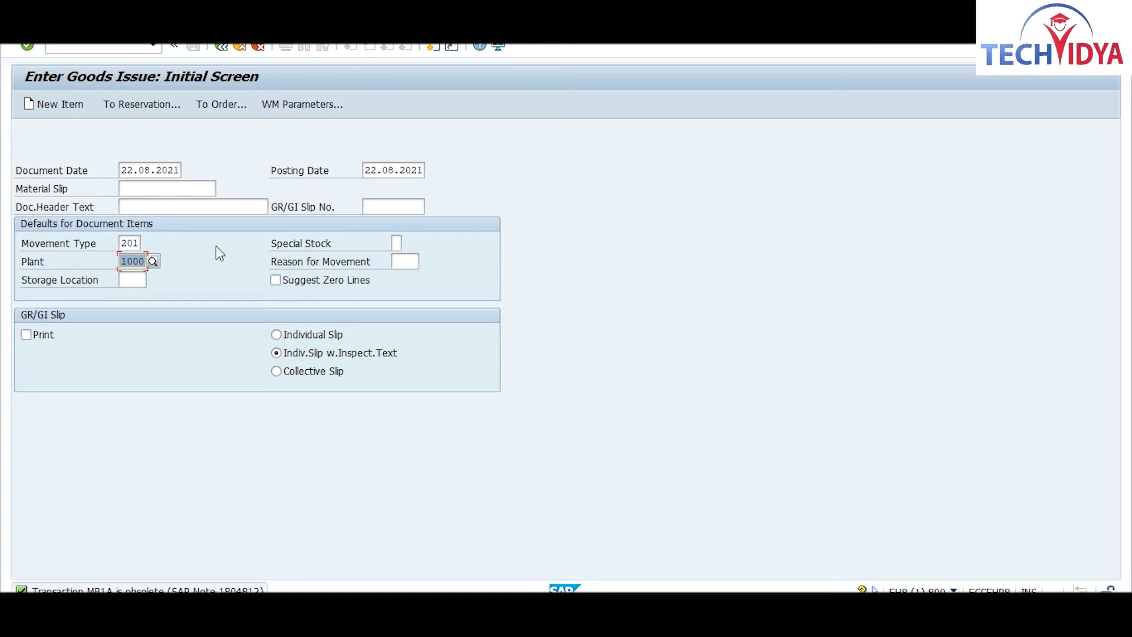
{"action": "left_click", "coordinate": [128, 279]}
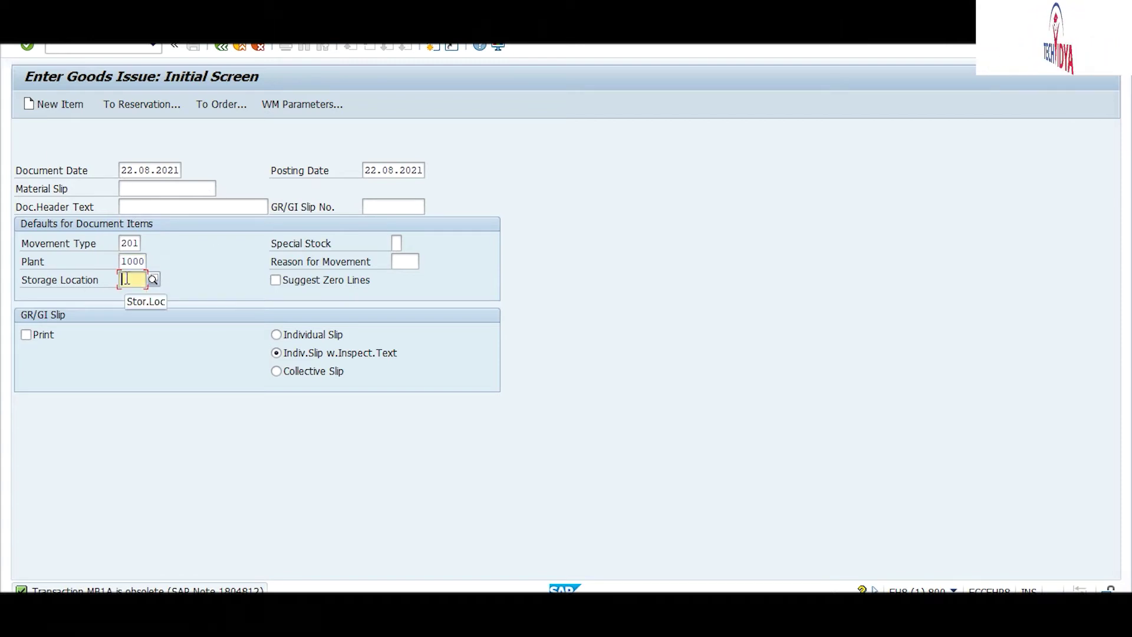
{"action": "type", "text": "cm01"}
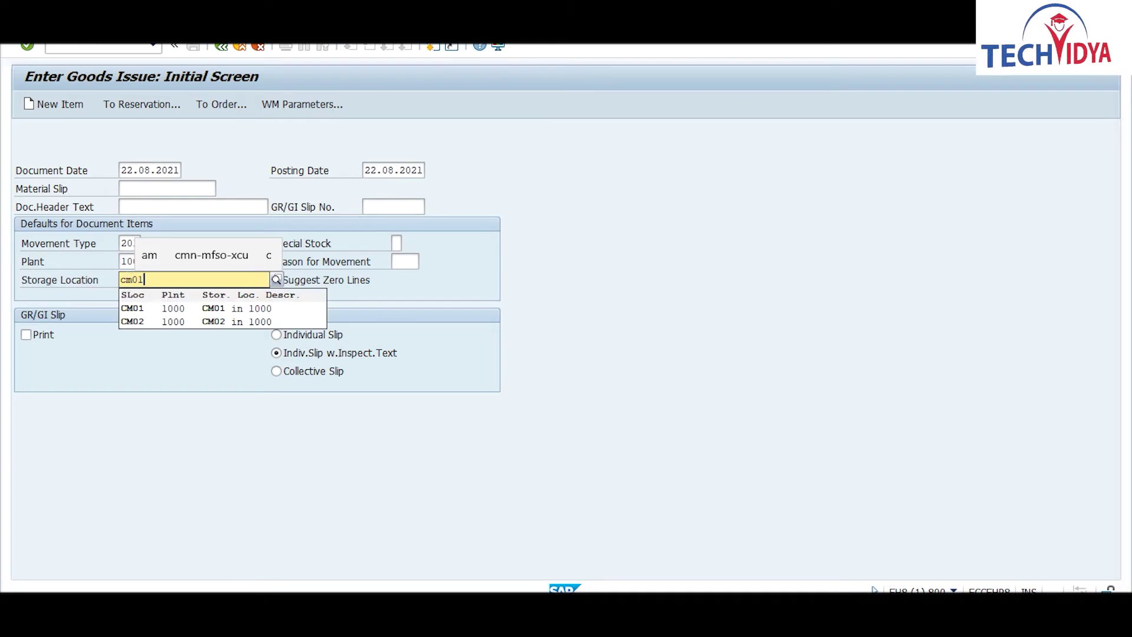
{"action": "left_click", "coordinate": [129, 310]}
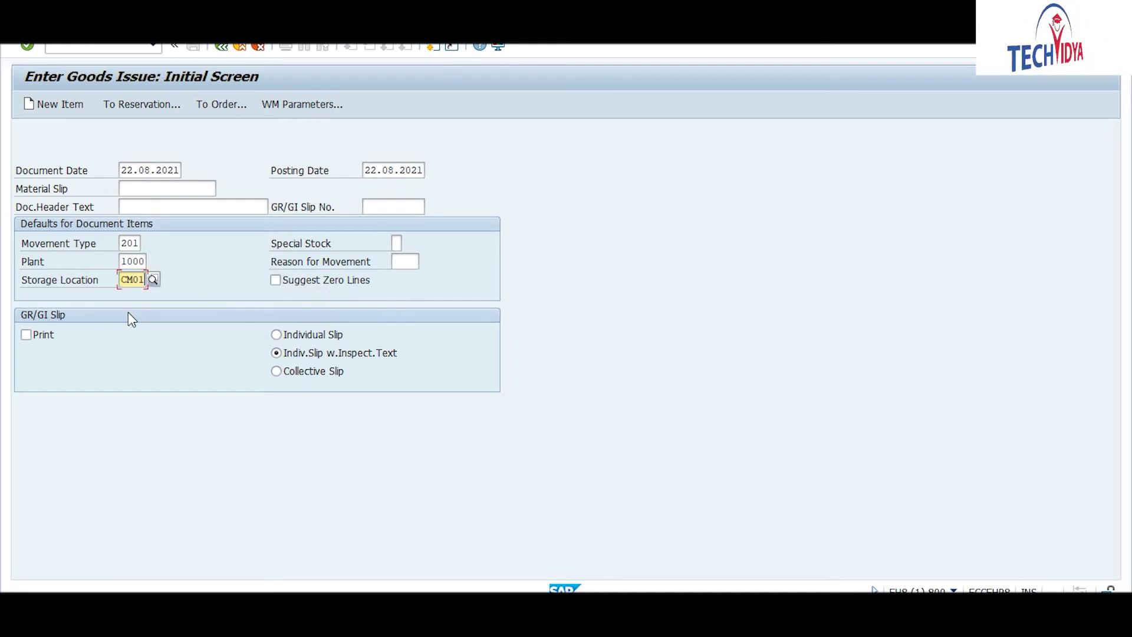
Step: Choose movement type 201 for cost center consumption from the movement type list
{"action": "left_click", "coordinate": [134, 242]}
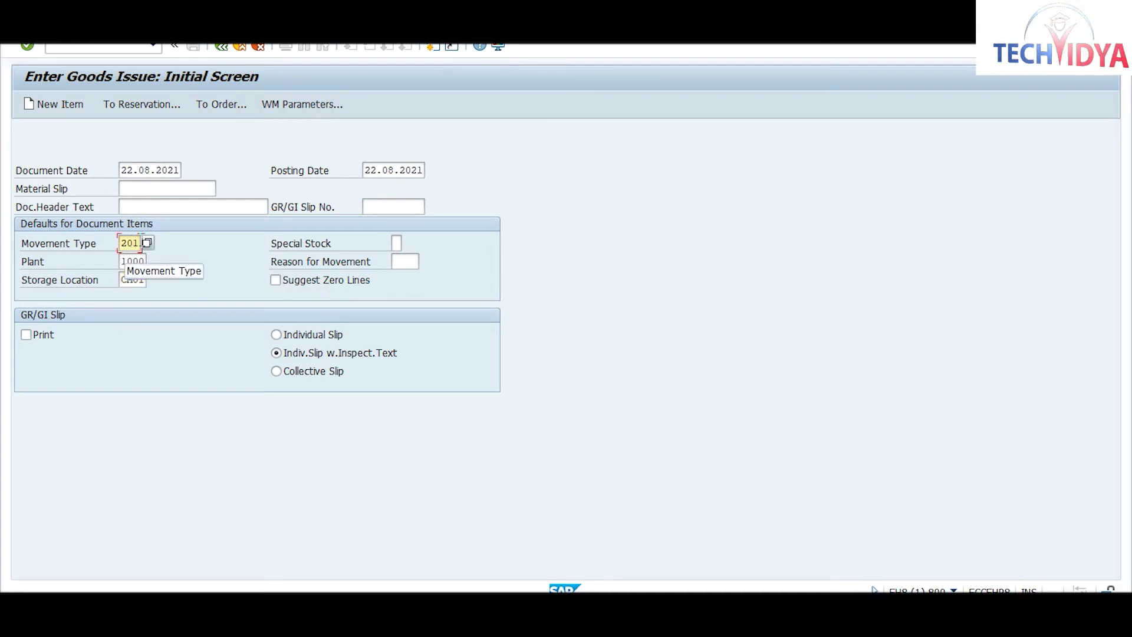
{"action": "key", "text": "Return"}
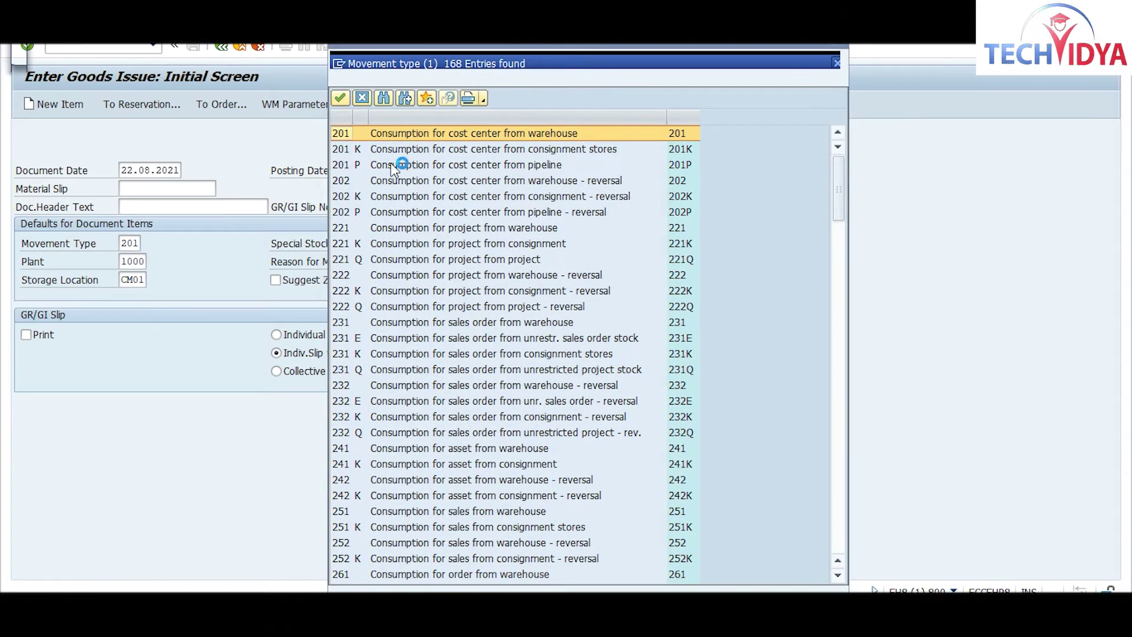
{"action": "left_click", "coordinate": [481, 137]}
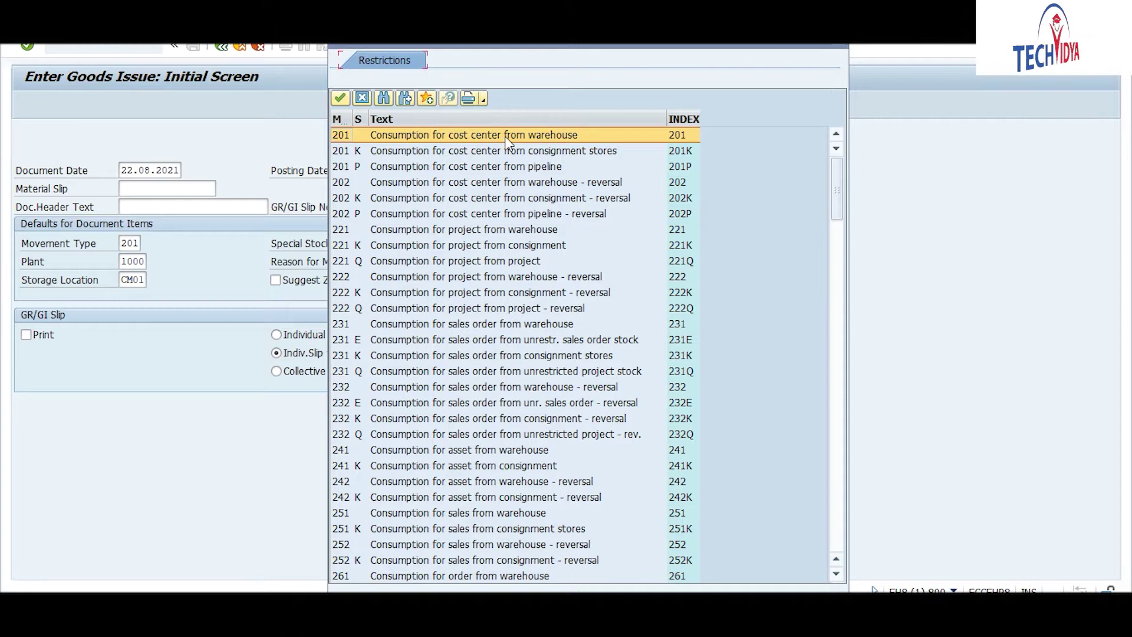
{"action": "double_click", "coordinate": [344, 136]}
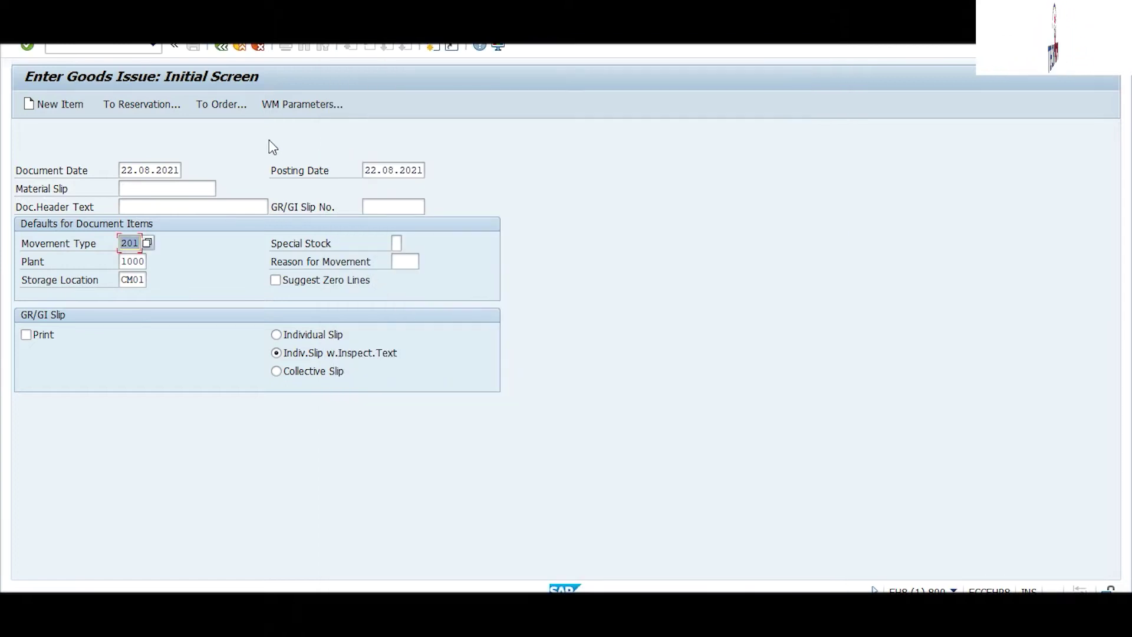
{"action": "left_click", "coordinate": [145, 104]}
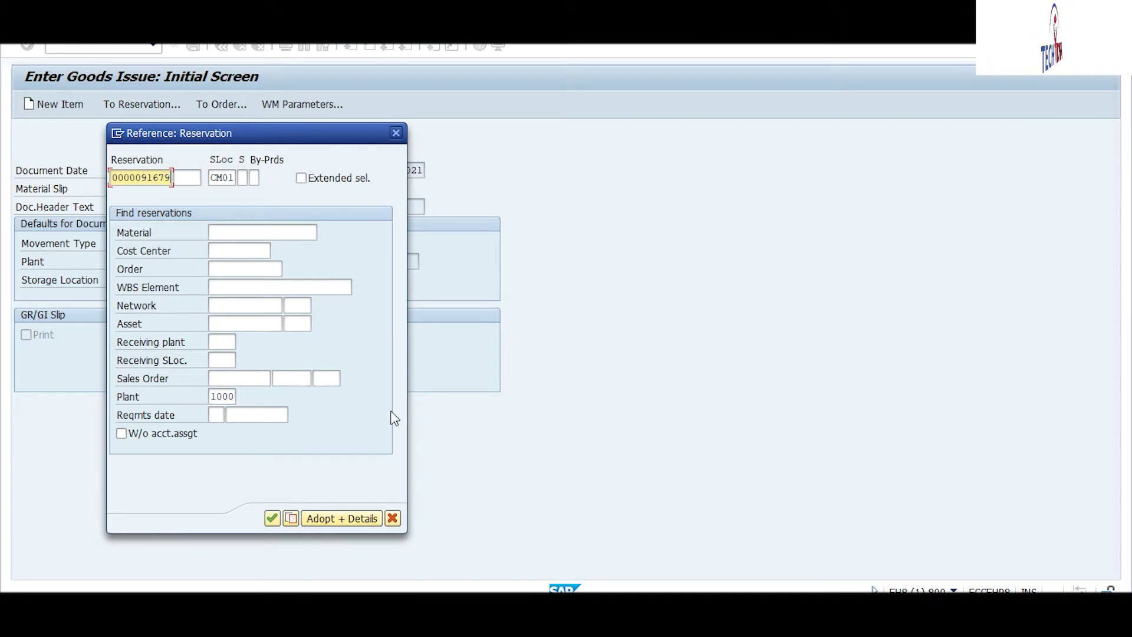
Step: Adopt reservation 91679's RAW2 item (100 EA, plant 1000, CM01) with its details
{"action": "left_click", "coordinate": [332, 519]}
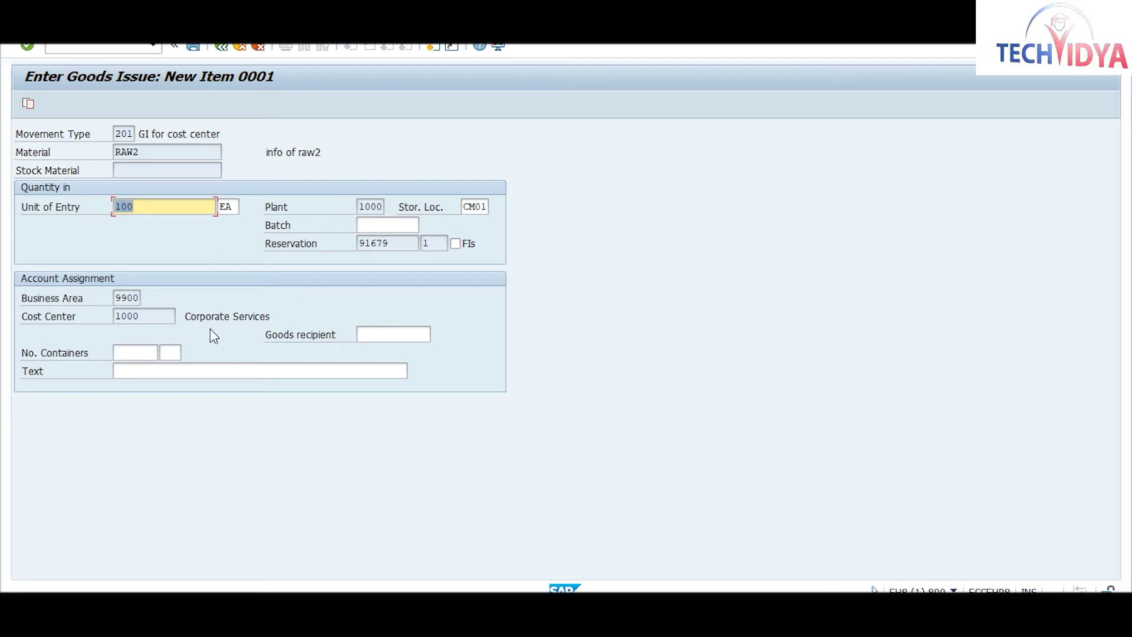
{"action": "key", "text": "Return"}
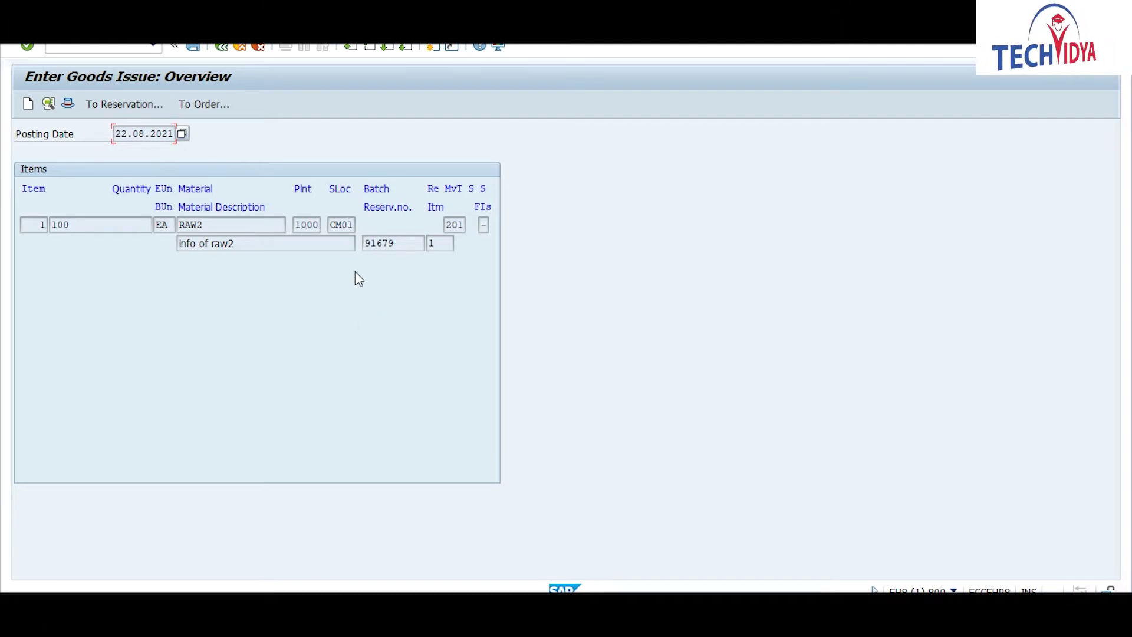
{"action": "left_click_drag", "start_coordinate": [401, 241], "coordinate": [364, 247]}
{"action": "left_click", "coordinate": [398, 246]}
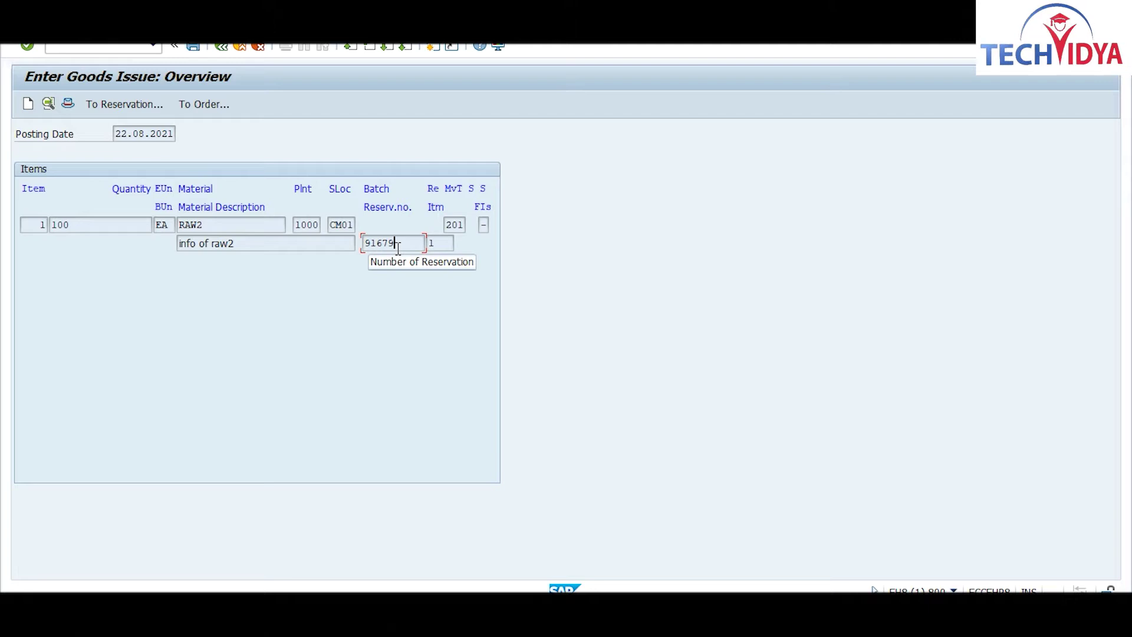
{"action": "left_click", "coordinate": [193, 47]}
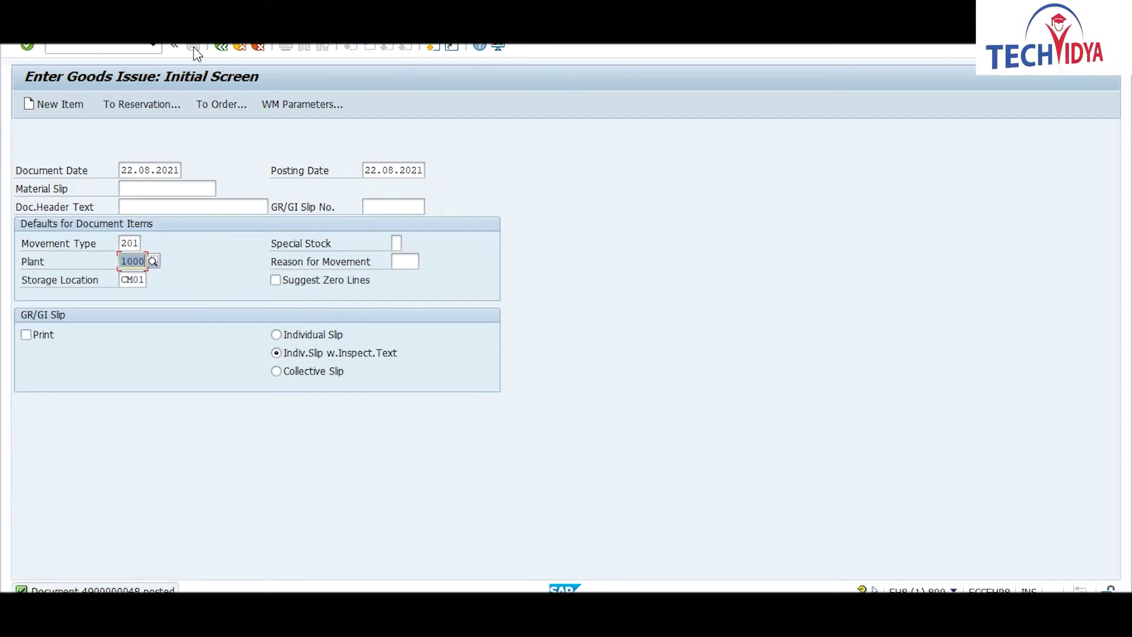
{"action": "left_click", "coordinate": [433, 47]}
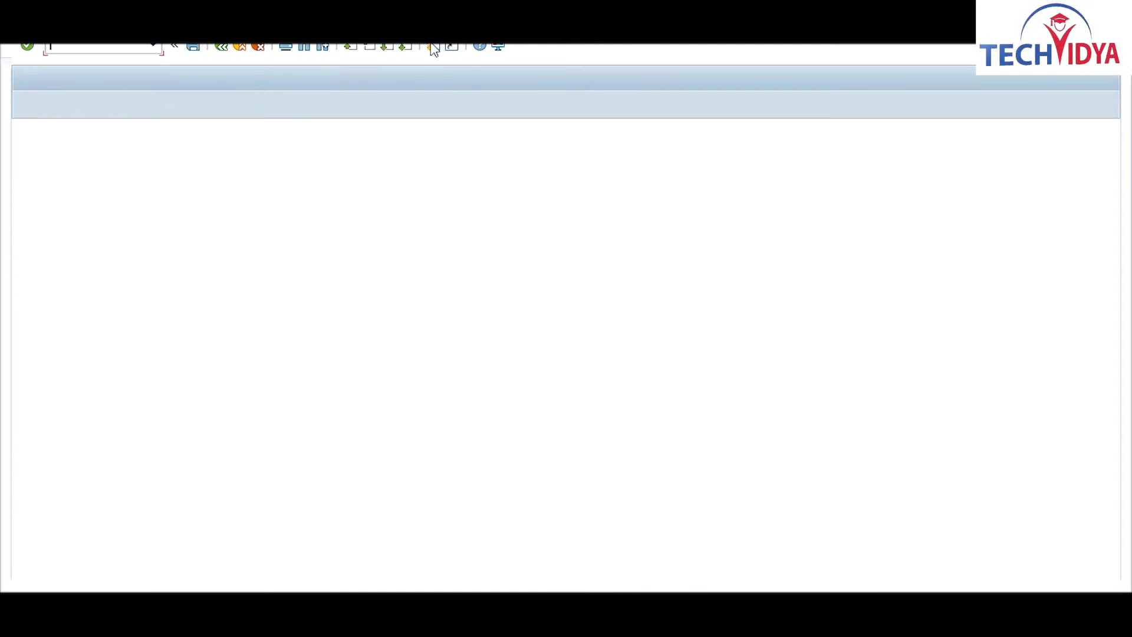
{"action": "type", "text": "mmbe"}
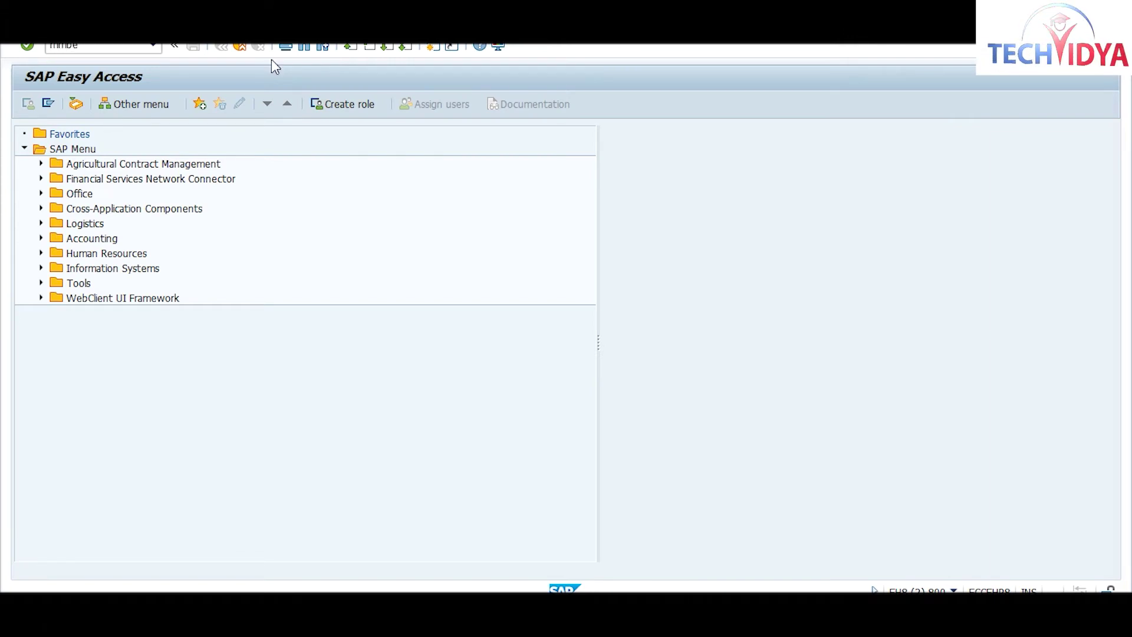
{"action": "key", "text": "Return"}
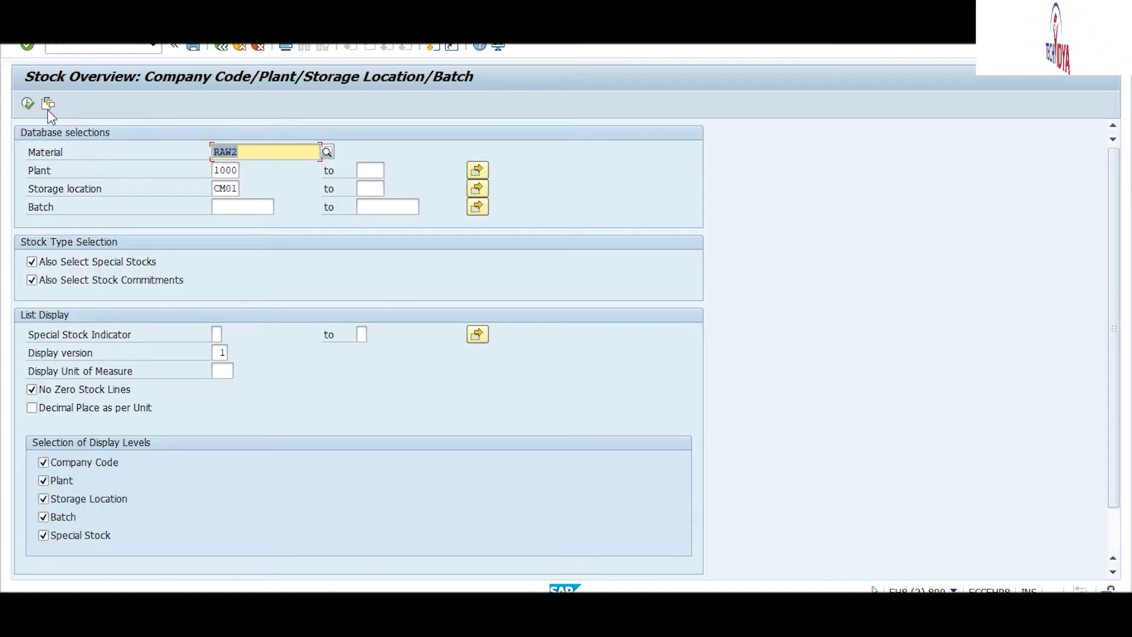
{"action": "left_click", "coordinate": [25, 105]}
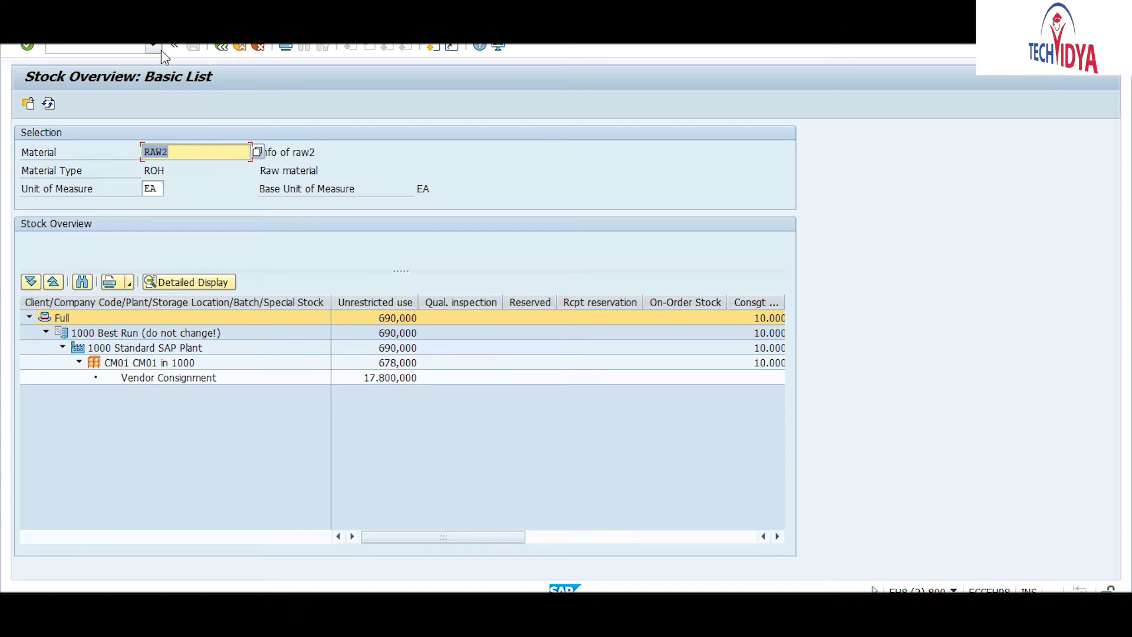
{"action": "left_click", "coordinate": [433, 47]}
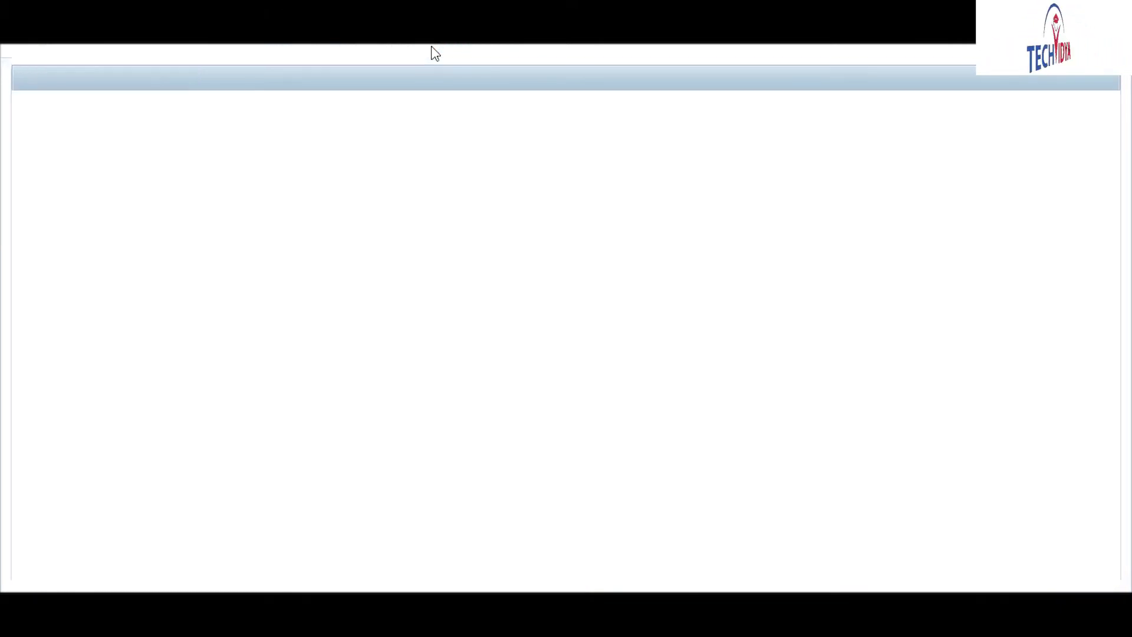
{"action": "type", "text": "m"}
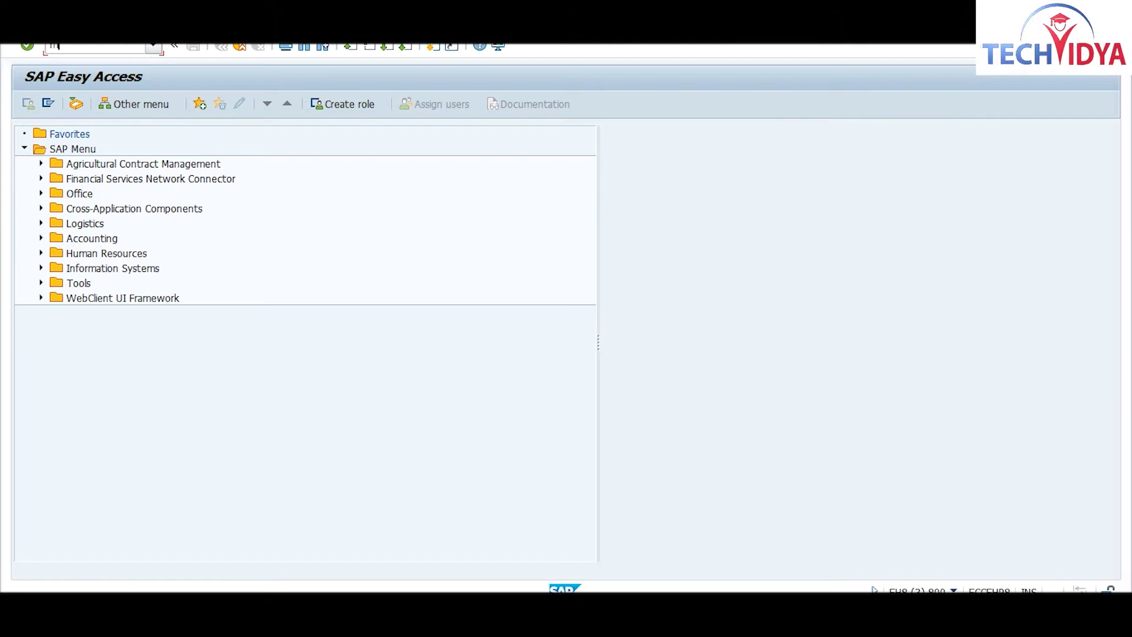
{"action": "type", "text": "b51"}
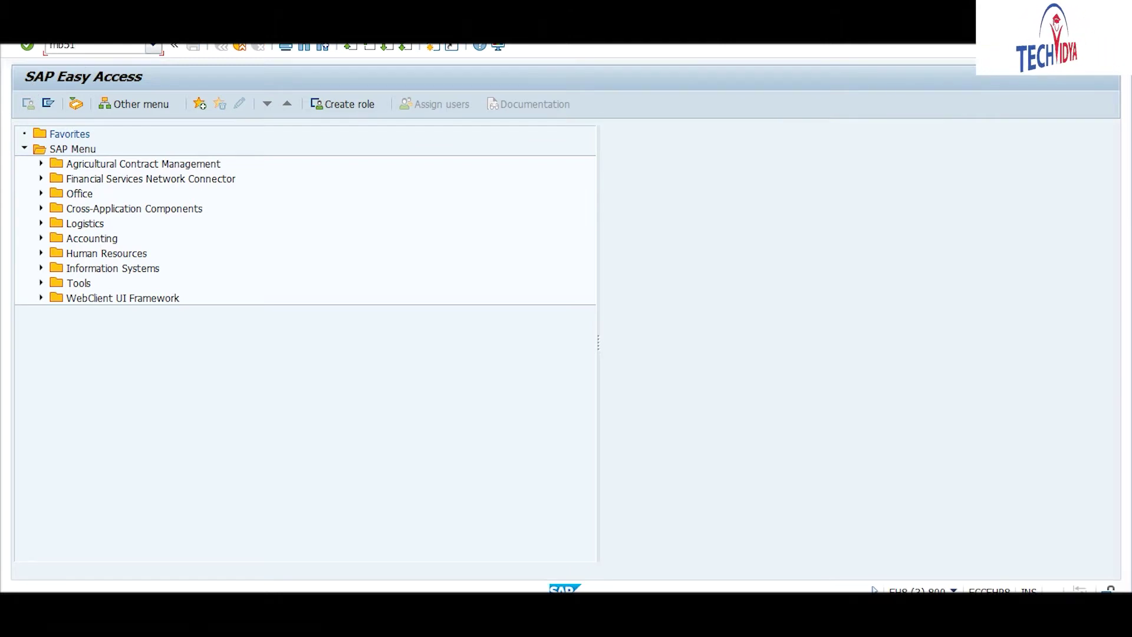
{"action": "key", "text": "Return"}
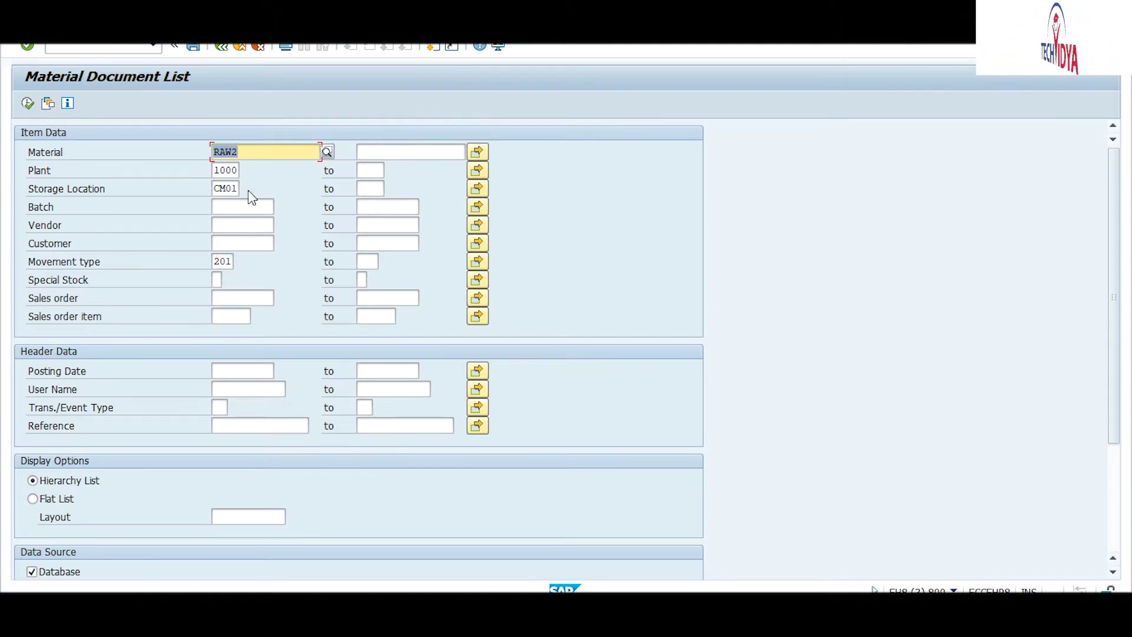
{"action": "left_click", "coordinate": [27, 105]}
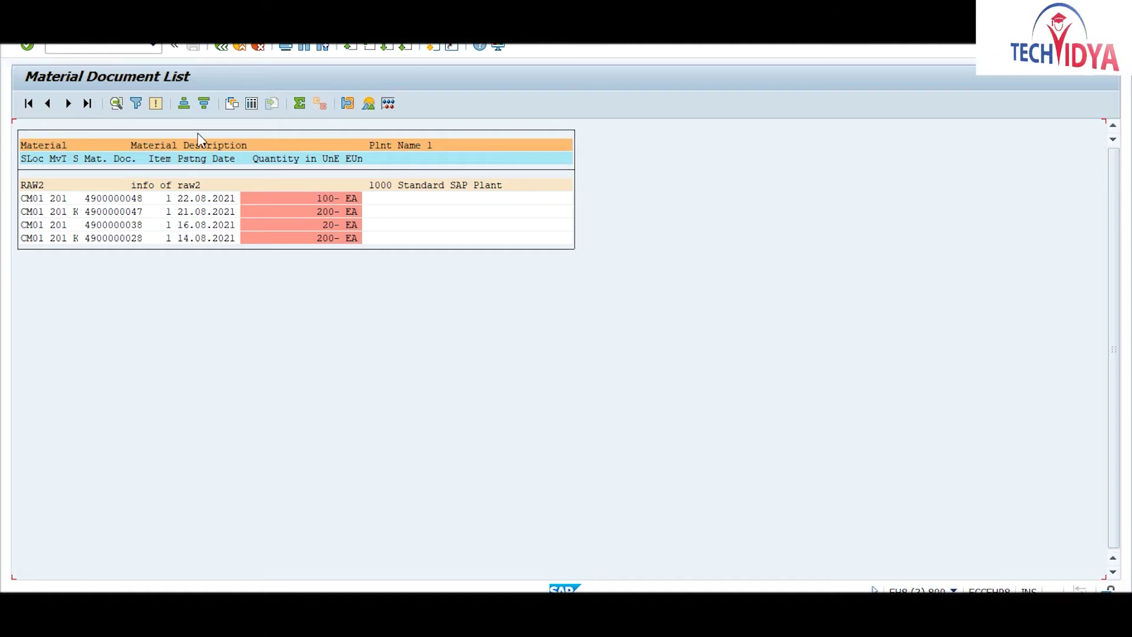
{"action": "left_click", "coordinate": [223, 50]}
{"action": "left_click", "coordinate": [223, 50]}
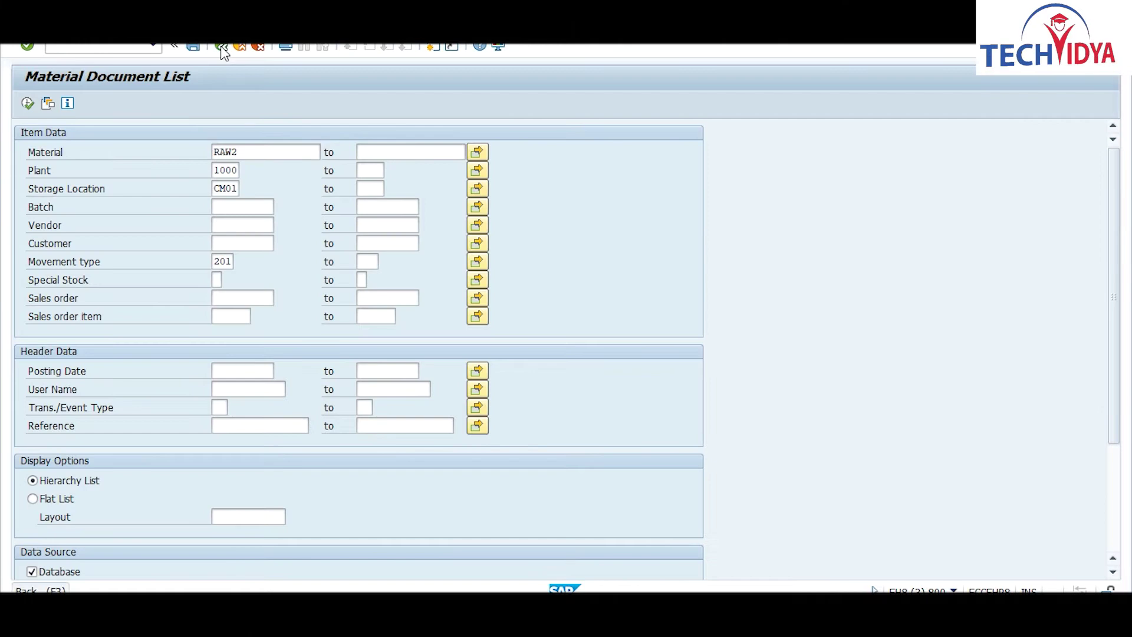
{"action": "left_click", "coordinate": [72, 50]}
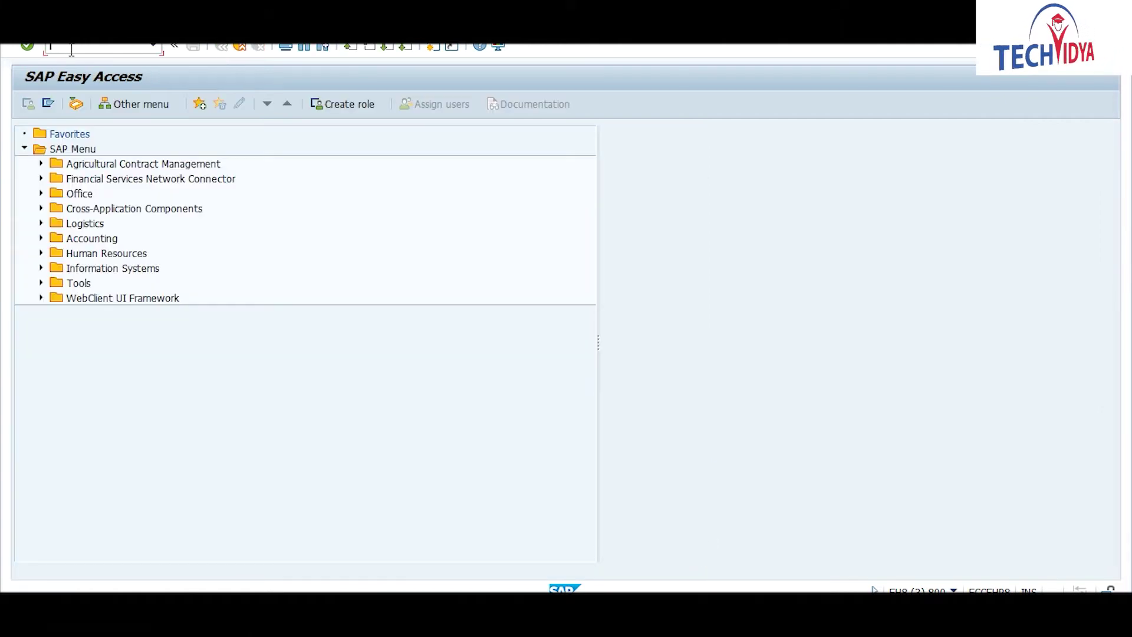
Step: Start a new reservation with MB21 using movement type 261
{"action": "type", "text": "mb21"}
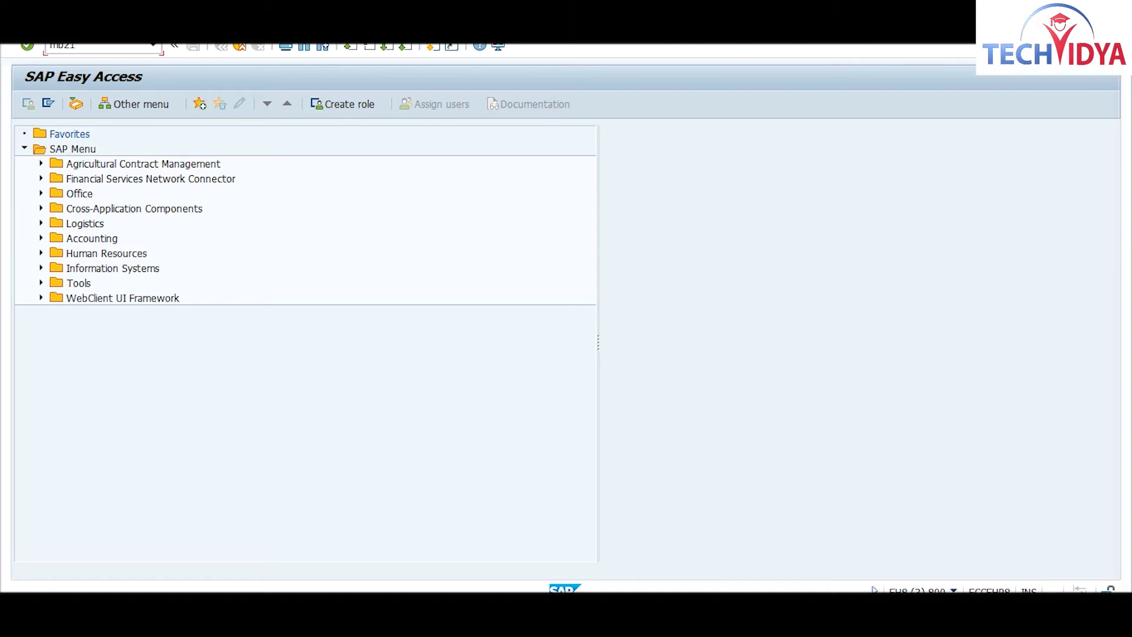
{"action": "key", "text": "Return"}
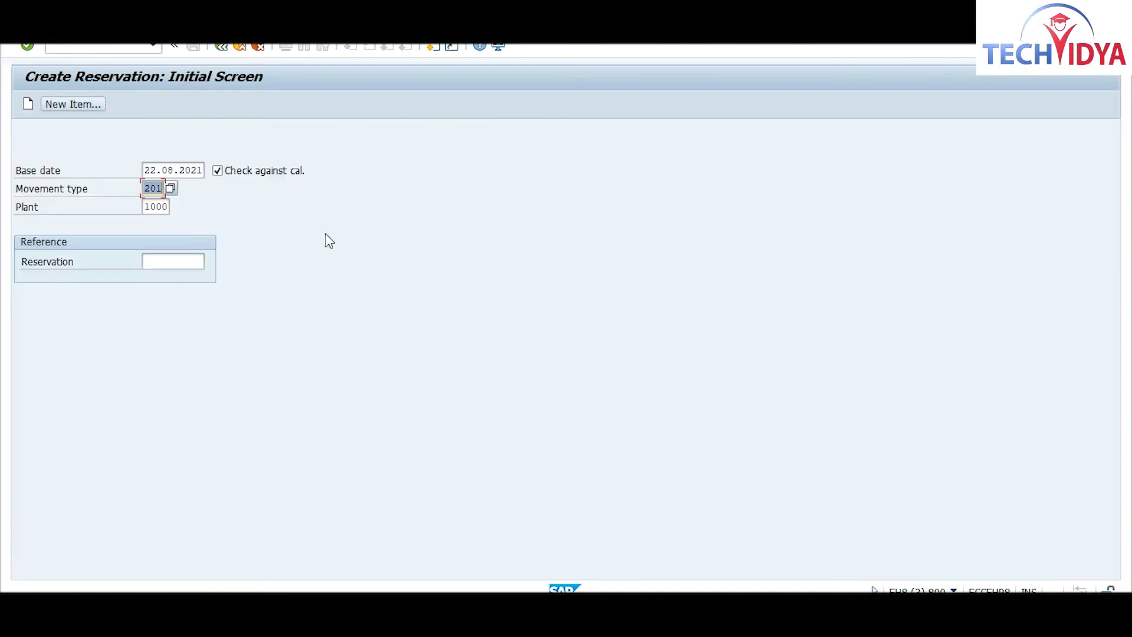
{"action": "left_click", "coordinate": [152, 186]}
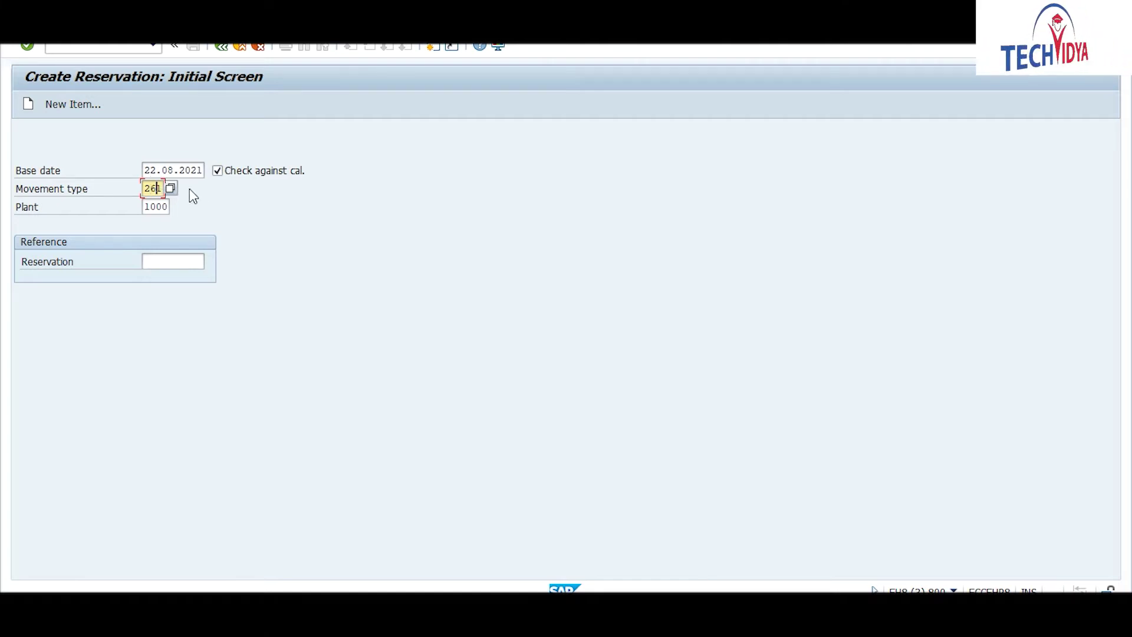
{"action": "key", "text": "Return"}
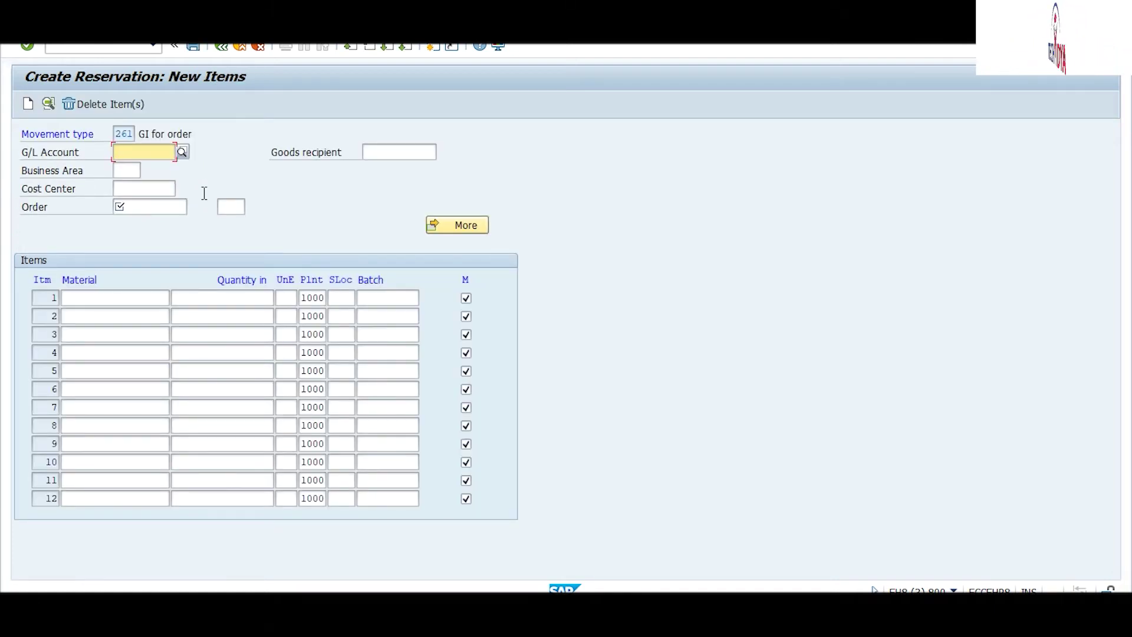
Step: Bring up the Order search help and scroll its tabs back to the simple order search
{"action": "left_click", "coordinate": [145, 202]}
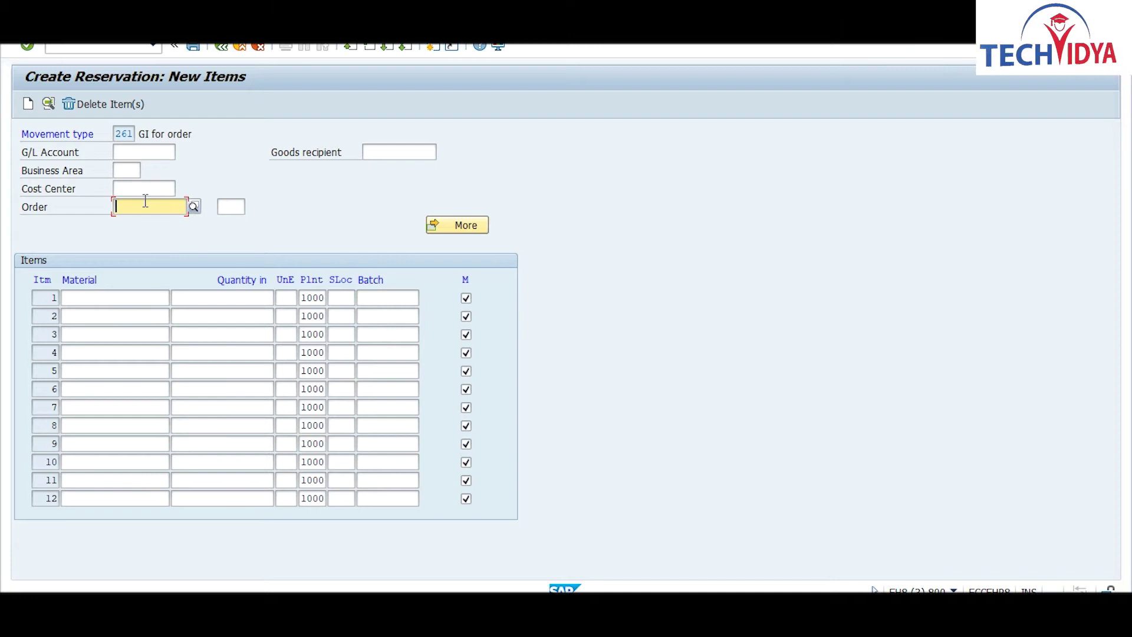
{"action": "left_click", "coordinate": [194, 207]}
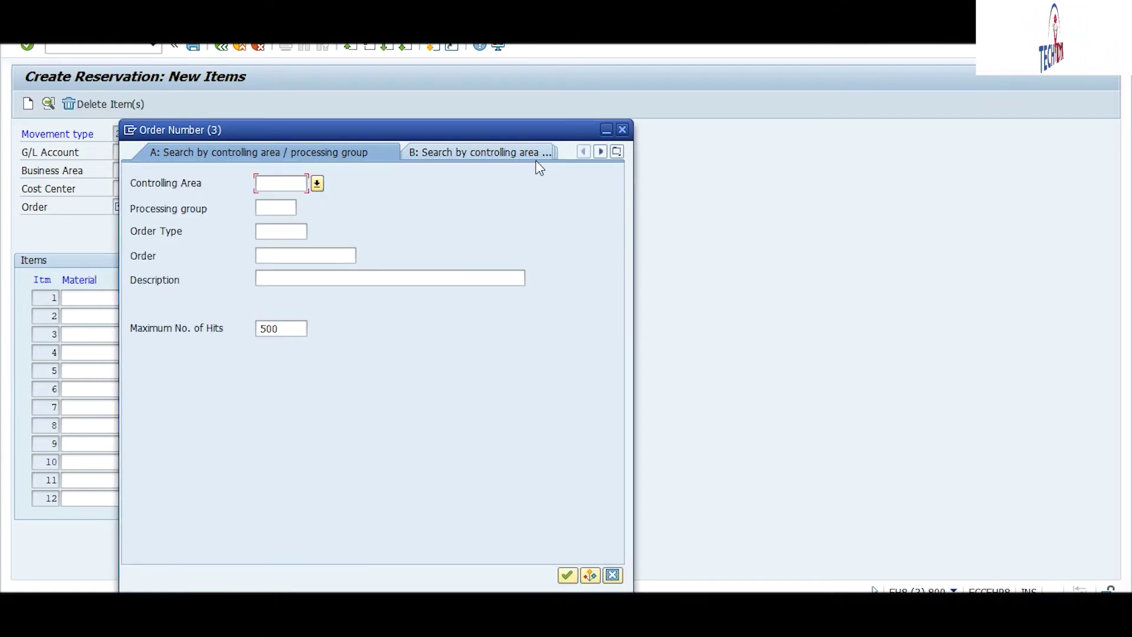
{"action": "left_click", "coordinate": [601, 152]}
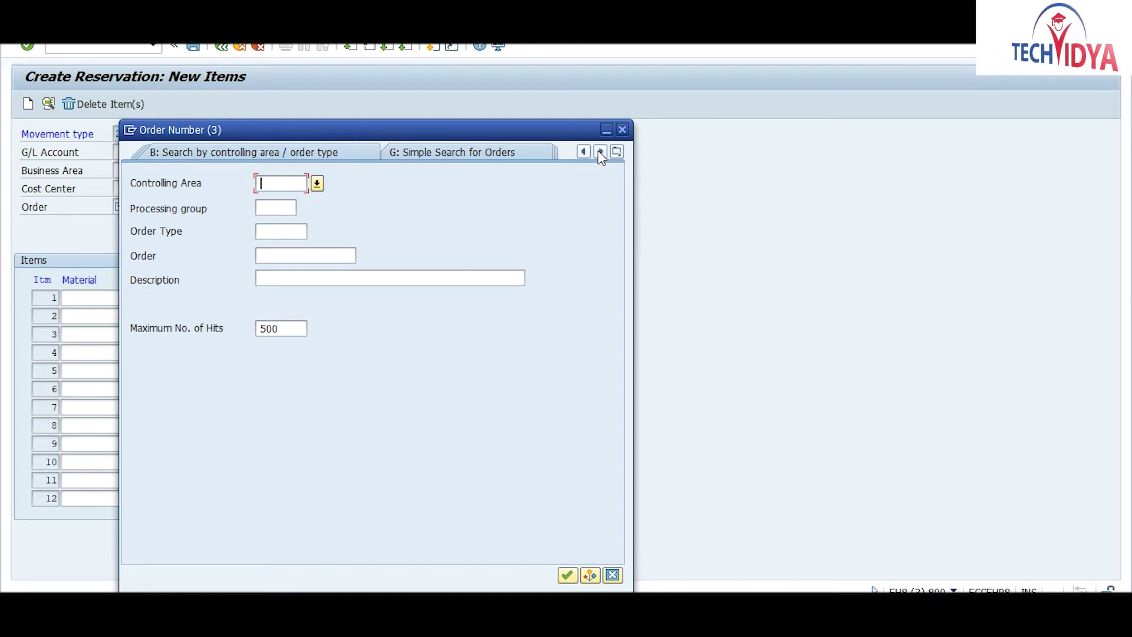
{"action": "left_click", "coordinate": [600, 152]}
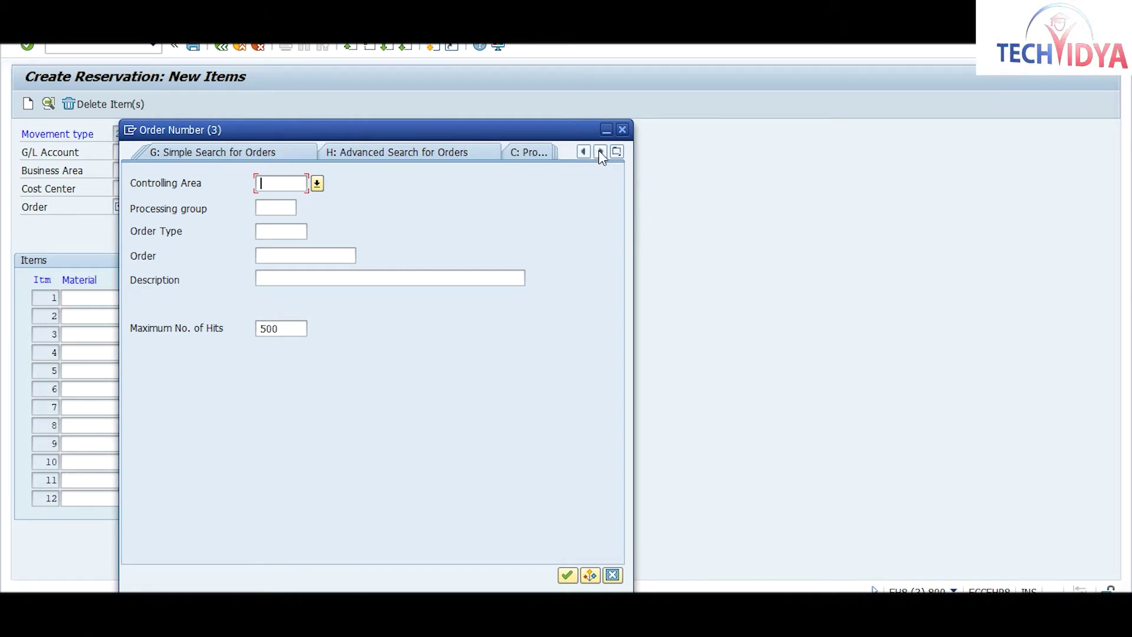
{"action": "left_click", "coordinate": [600, 153]}
{"action": "left_click", "coordinate": [600, 152]}
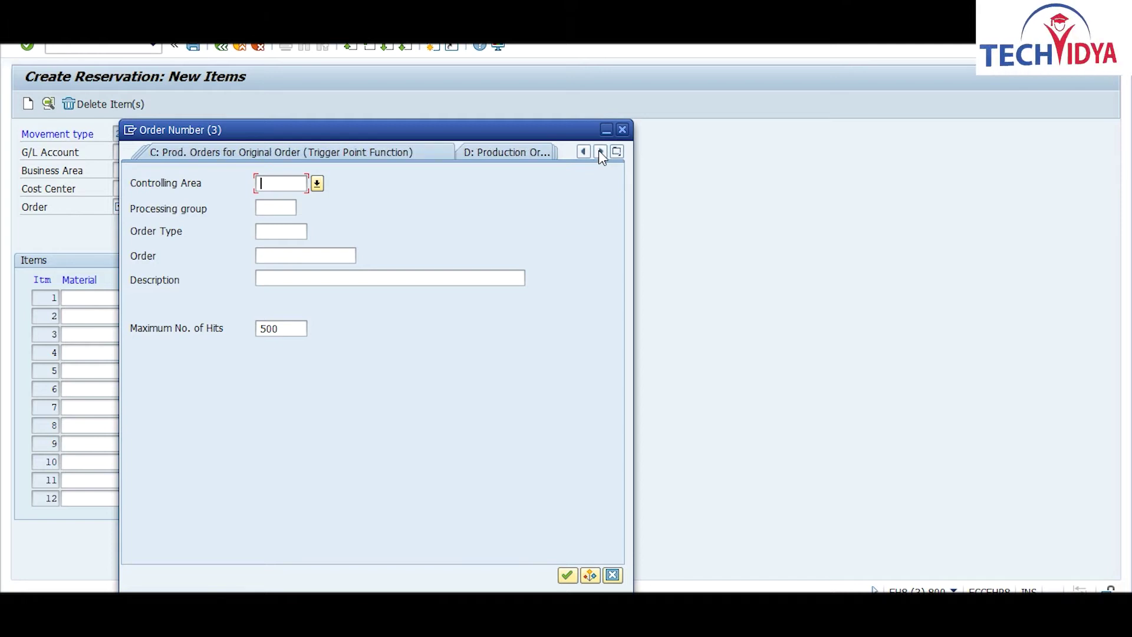
{"action": "left_click", "coordinate": [601, 152]}
{"action": "left_click", "coordinate": [601, 152]}
{"action": "left_click", "coordinate": [600, 152]}
{"action": "left_click", "coordinate": [600, 152]}
{"action": "left_click", "coordinate": [600, 153]}
{"action": "left_click", "coordinate": [600, 152]}
{"action": "left_click", "coordinate": [601, 153]}
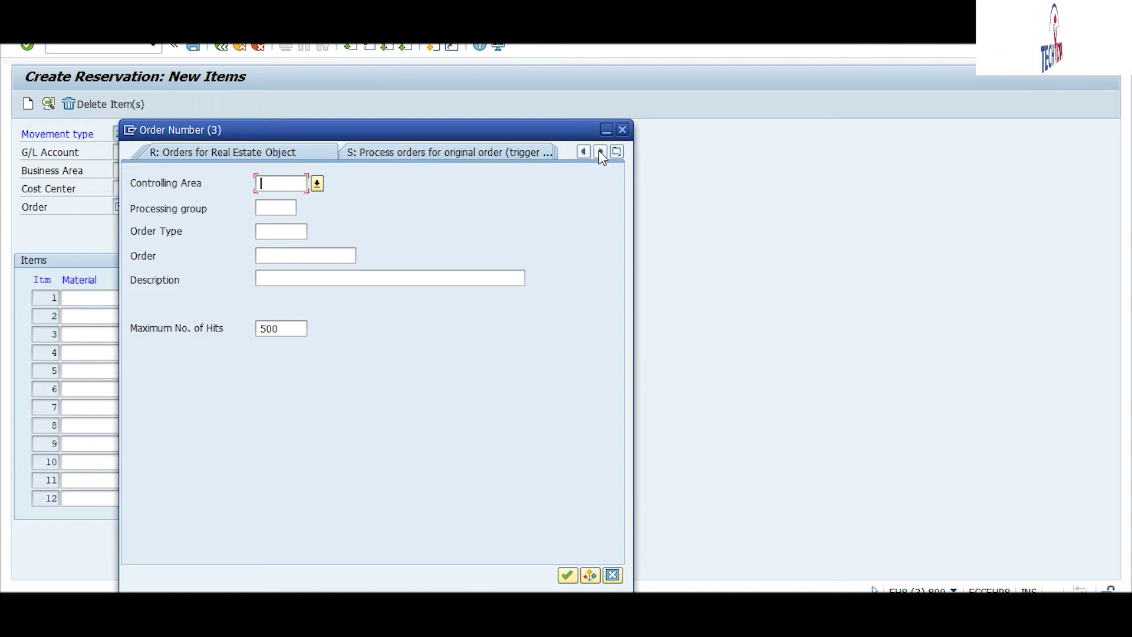
{"action": "left_click", "coordinate": [600, 152]}
{"action": "left_click", "coordinate": [600, 152]}
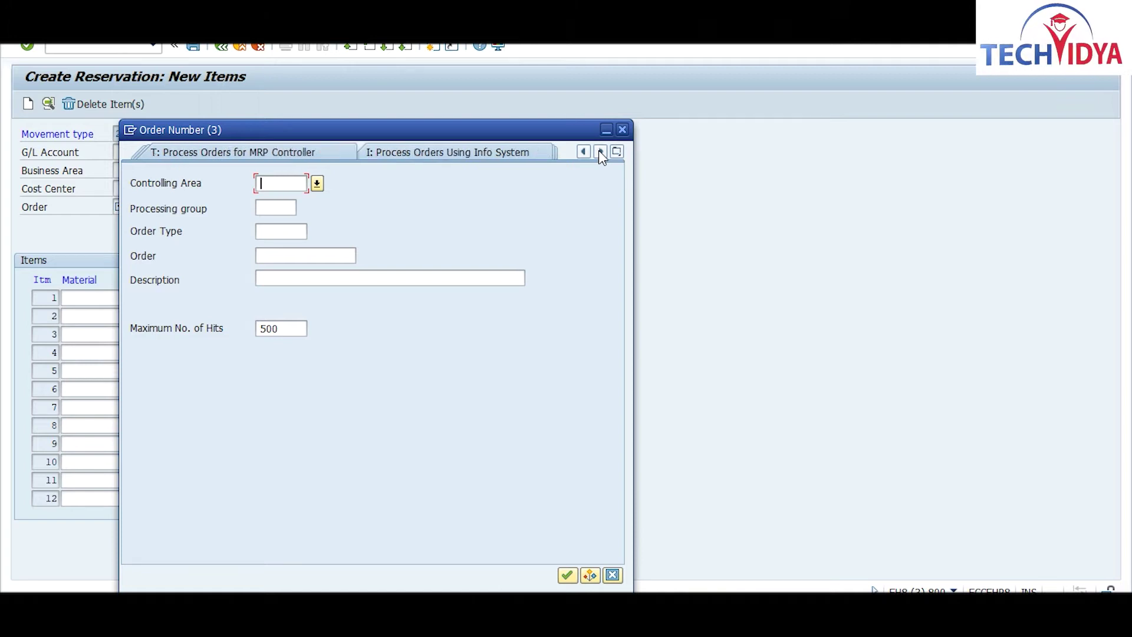
{"action": "left_click", "coordinate": [600, 152]}
{"action": "left_click", "coordinate": [600, 152]}
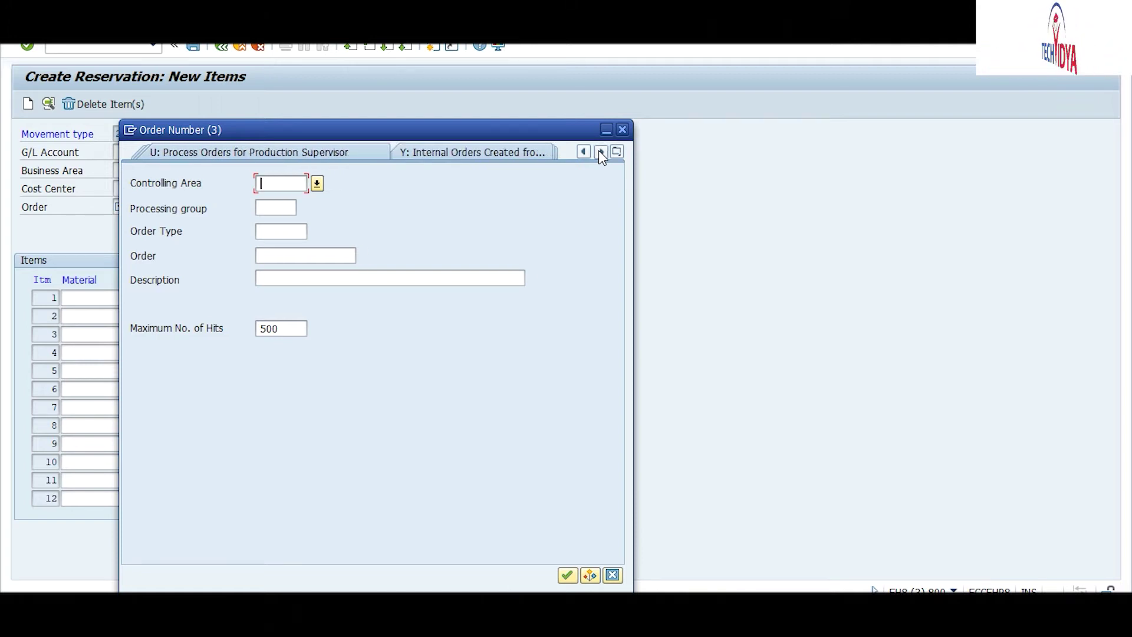
{"action": "left_click", "coordinate": [601, 152]}
{"action": "left_click", "coordinate": [600, 152]}
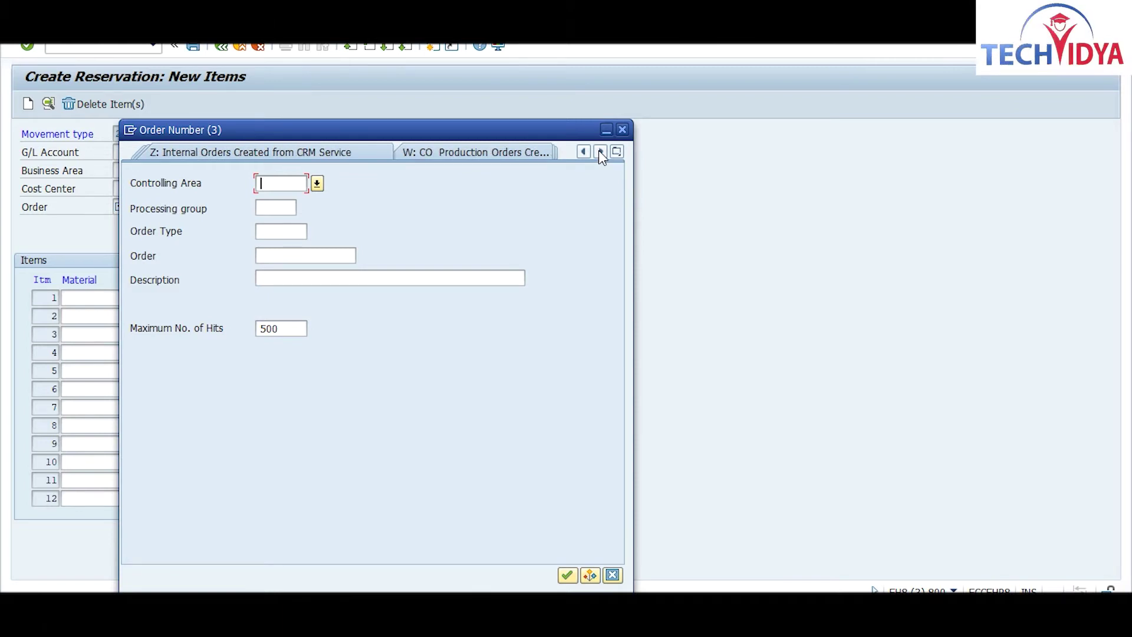
{"action": "left_click", "coordinate": [601, 152]}
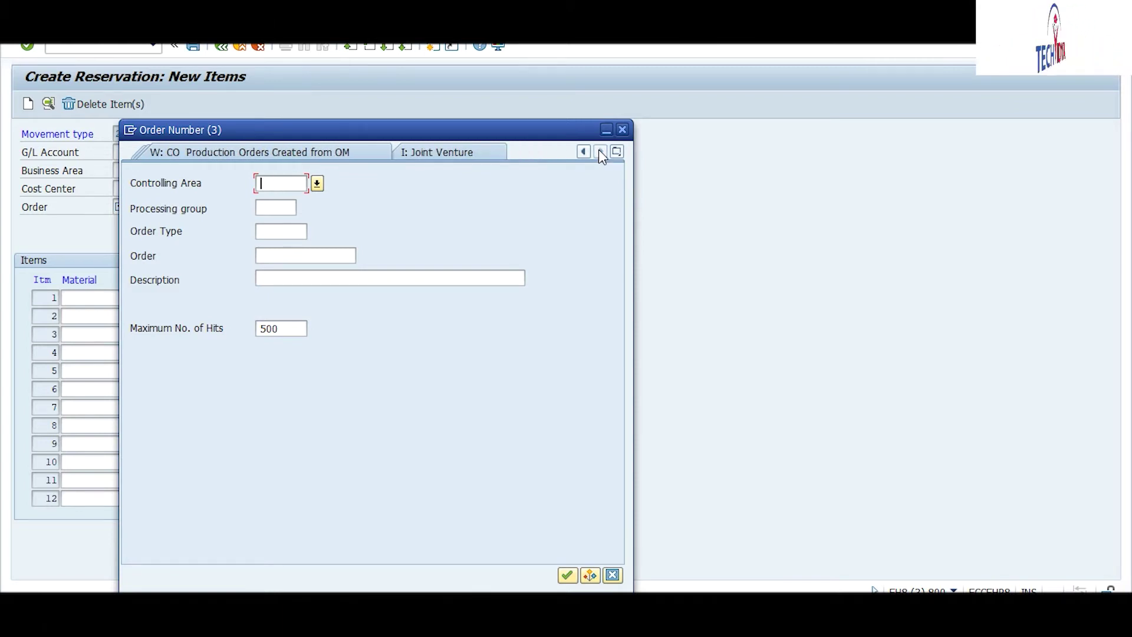
{"action": "left_click", "coordinate": [585, 150]}
{"action": "left_click", "coordinate": [585, 150]}
{"action": "left_click", "coordinate": [585, 150]}
{"action": "left_click", "coordinate": [585, 152]}
{"action": "left_click", "coordinate": [585, 152]}
{"action": "left_click", "coordinate": [585, 152]}
{"action": "left_click", "coordinate": [585, 151]}
{"action": "left_click", "coordinate": [585, 152]}
{"action": "left_click", "coordinate": [585, 152]}
{"action": "left_click", "coordinate": [585, 152]}
{"action": "left_click", "coordinate": [585, 151]}
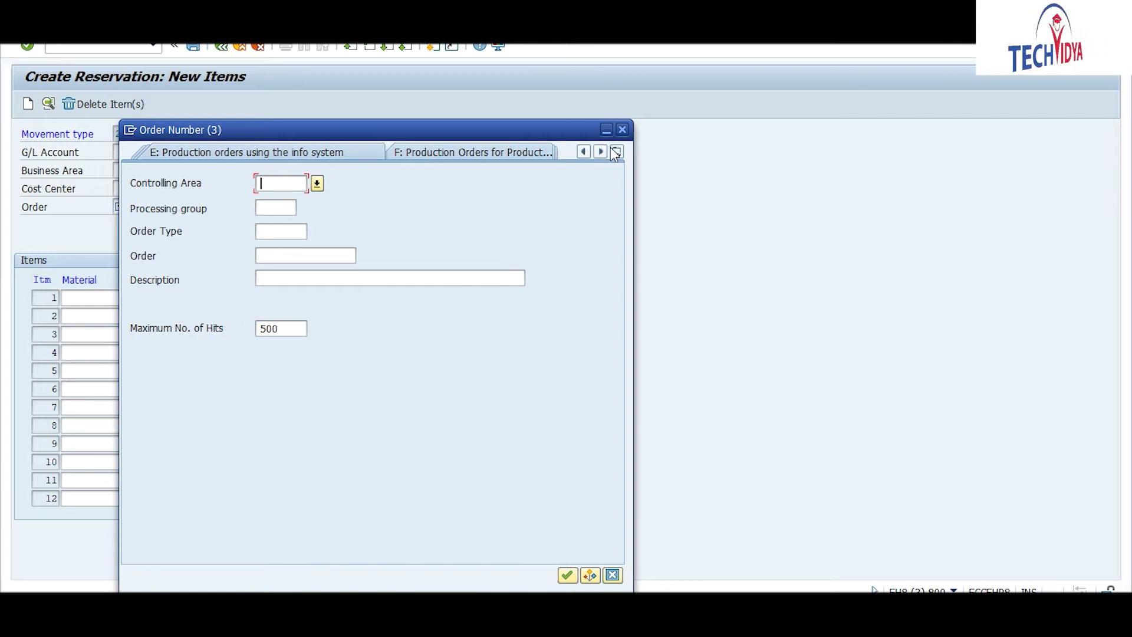
{"action": "left_click", "coordinate": [601, 152]}
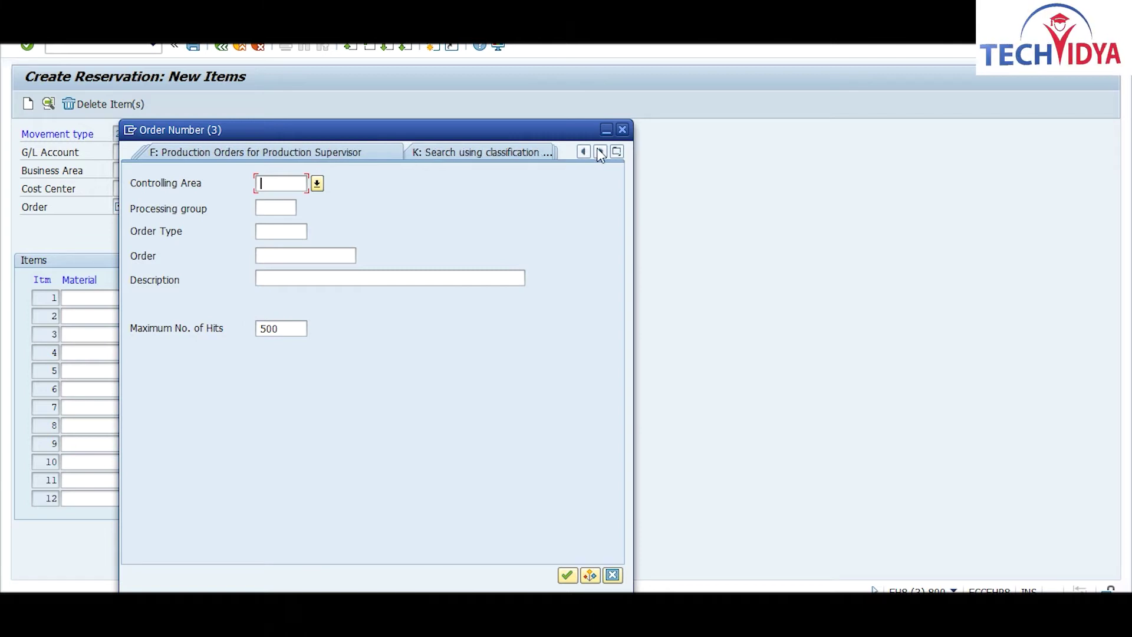
{"action": "left_click", "coordinate": [585, 152]}
{"action": "left_click", "coordinate": [585, 151]}
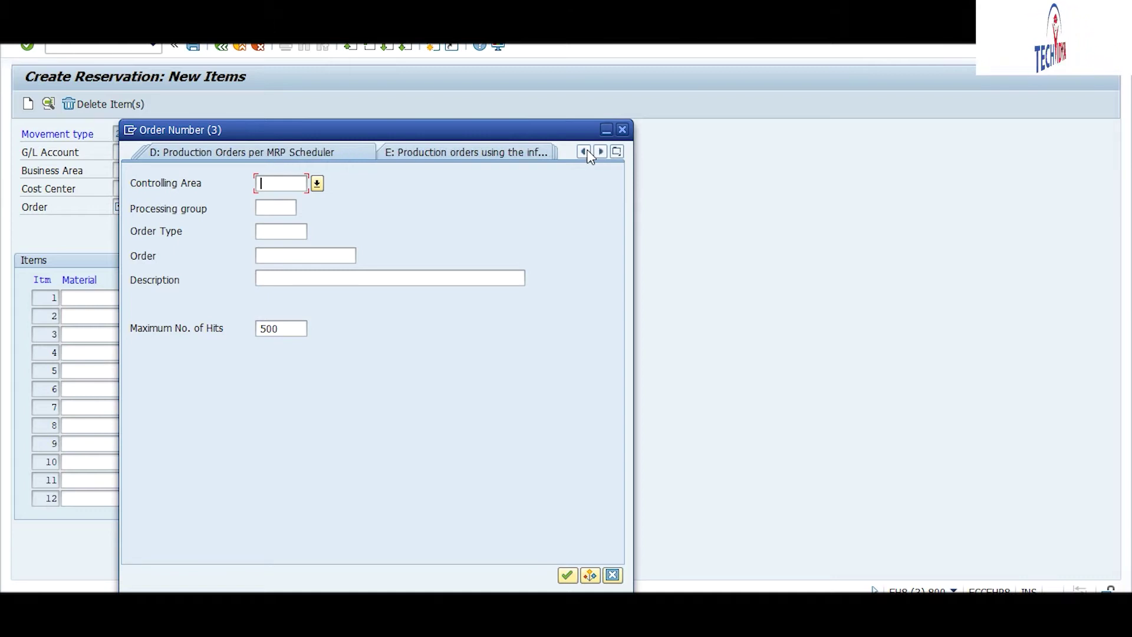
{"action": "left_click", "coordinate": [586, 152]}
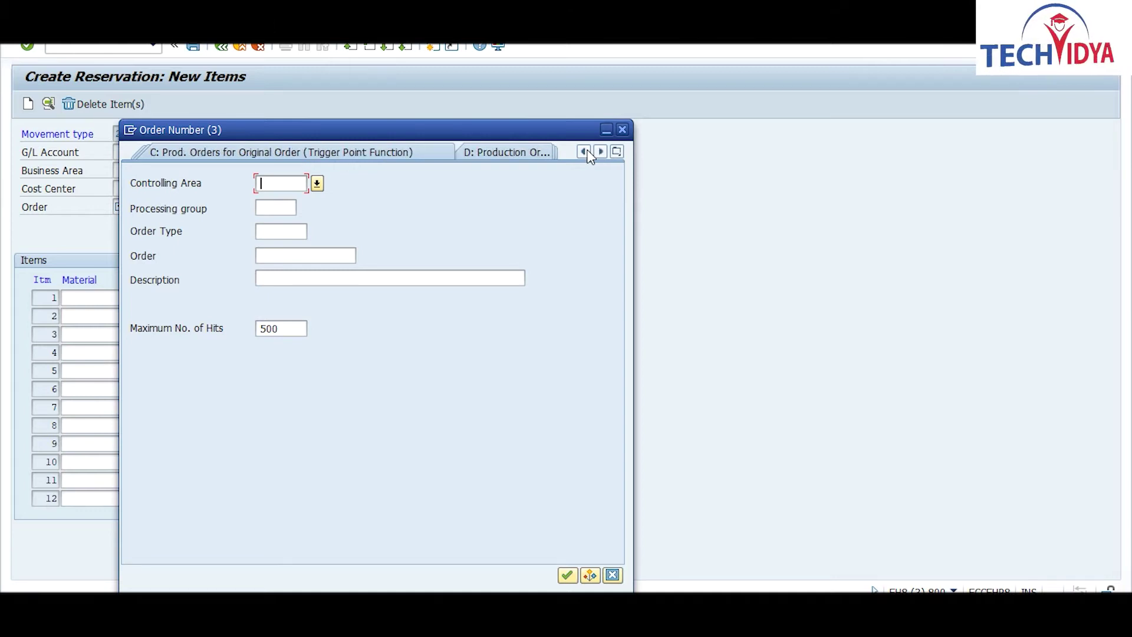
{"action": "left_click", "coordinate": [585, 151]}
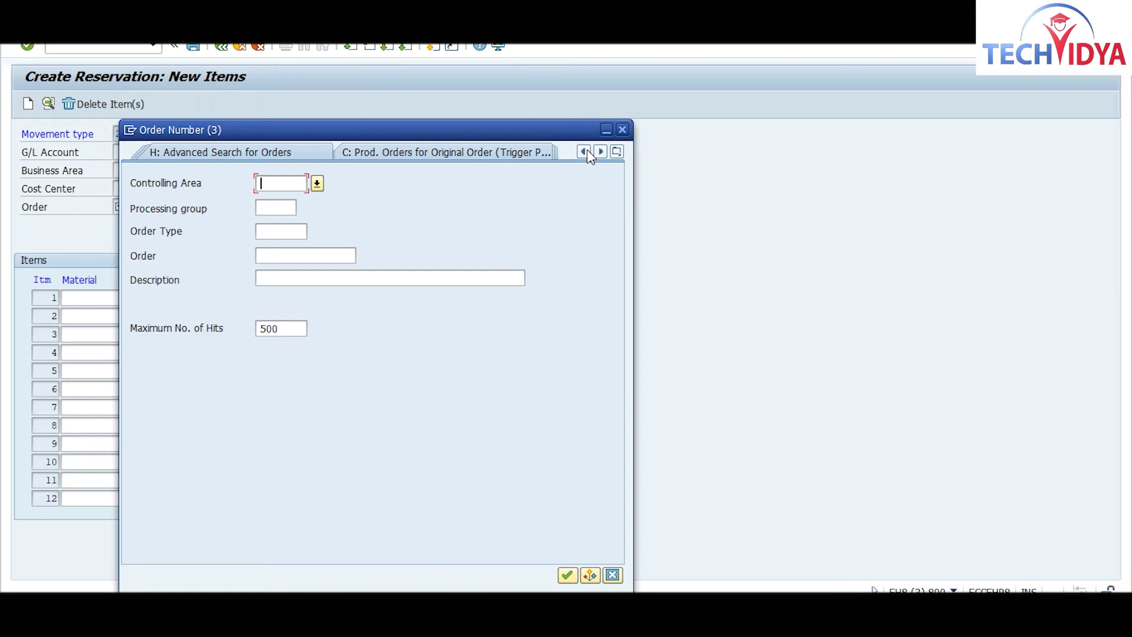
{"action": "left_click", "coordinate": [585, 152]}
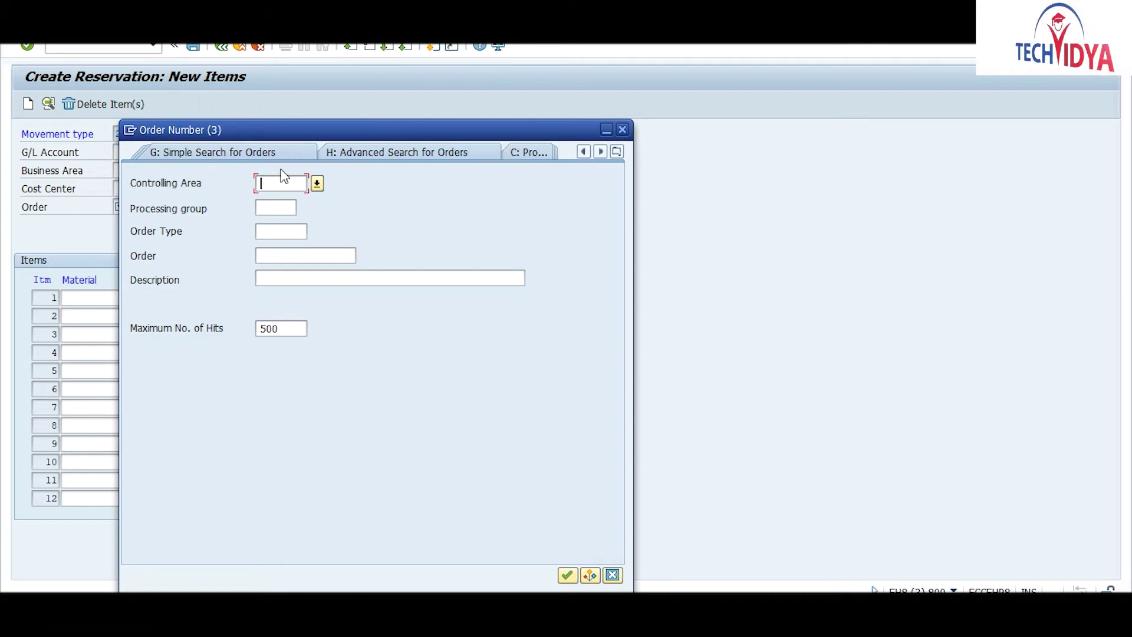
{"action": "left_click", "coordinate": [267, 154]}
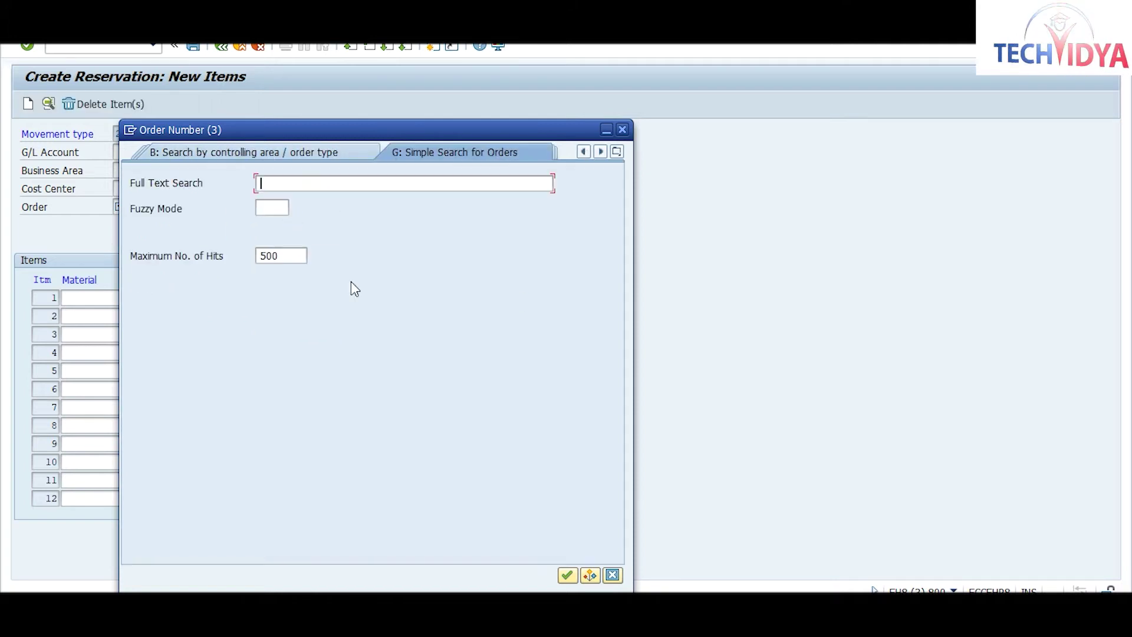
Step: Search tab B for order type PP01 in controlling area 1000 and select order 60003285
{"action": "left_click", "coordinate": [566, 573]}
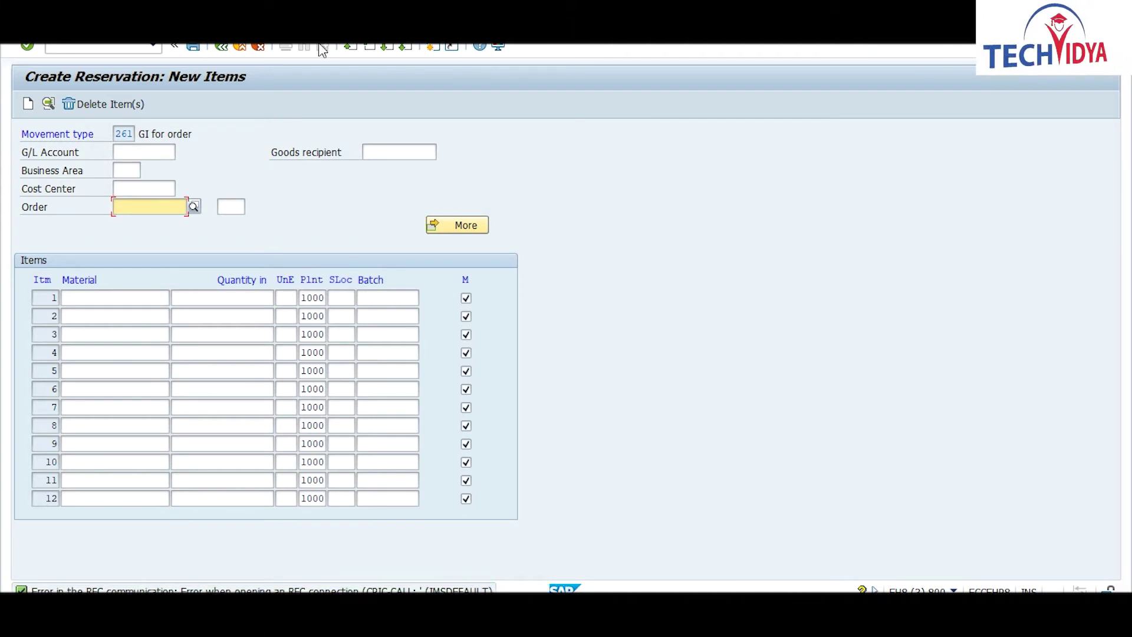
{"action": "left_click", "coordinate": [194, 208]}
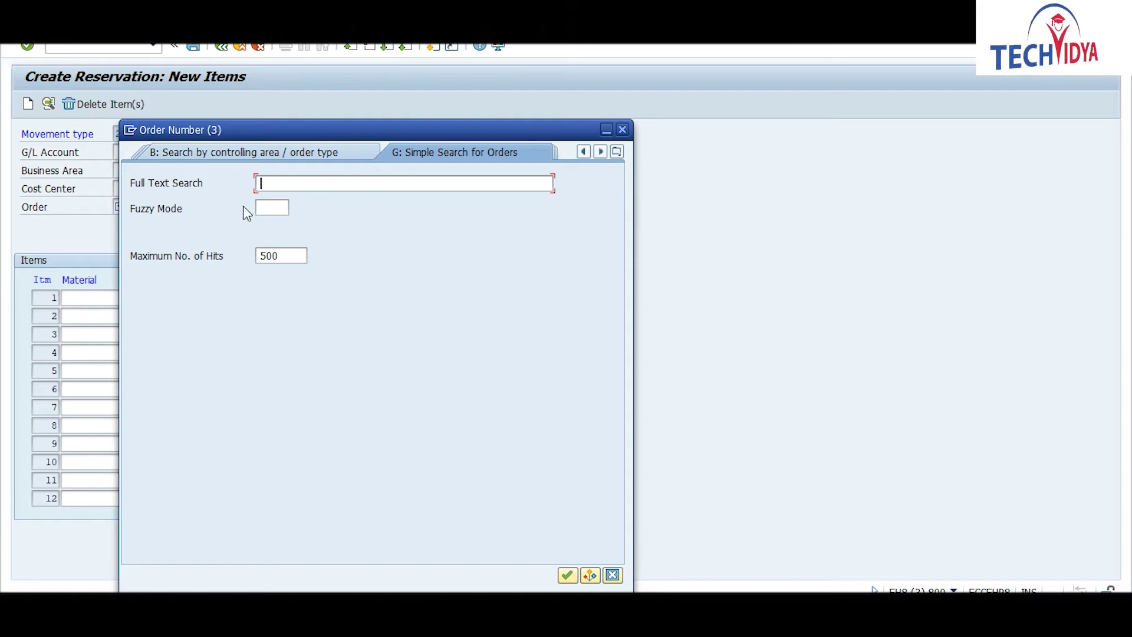
{"action": "left_click", "coordinate": [292, 157]}
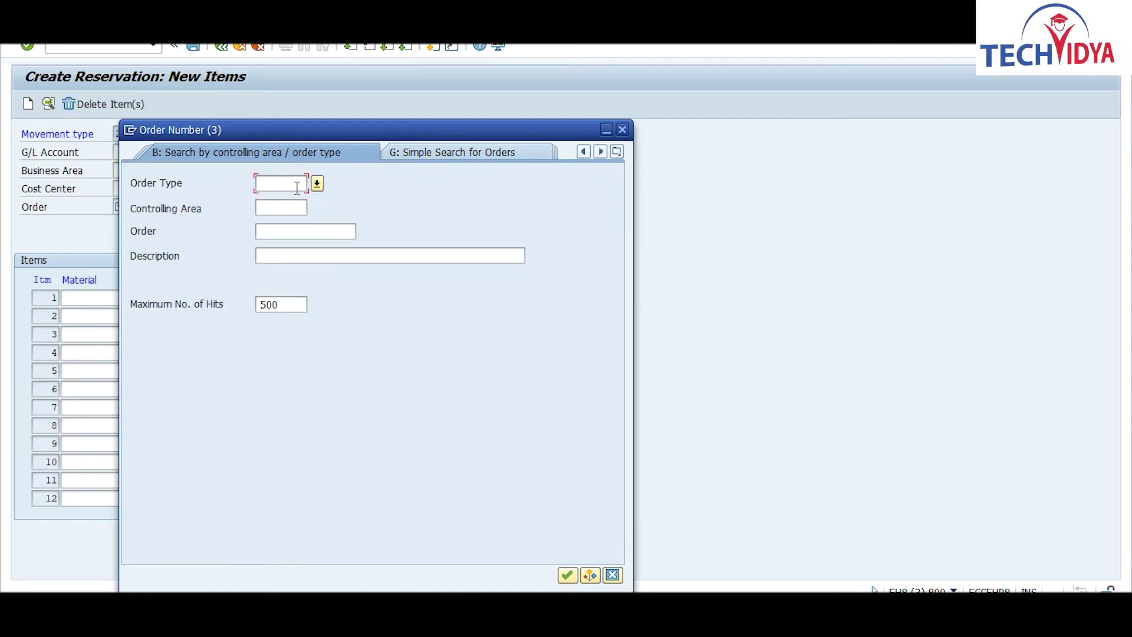
{"action": "type", "text": "pp01"}
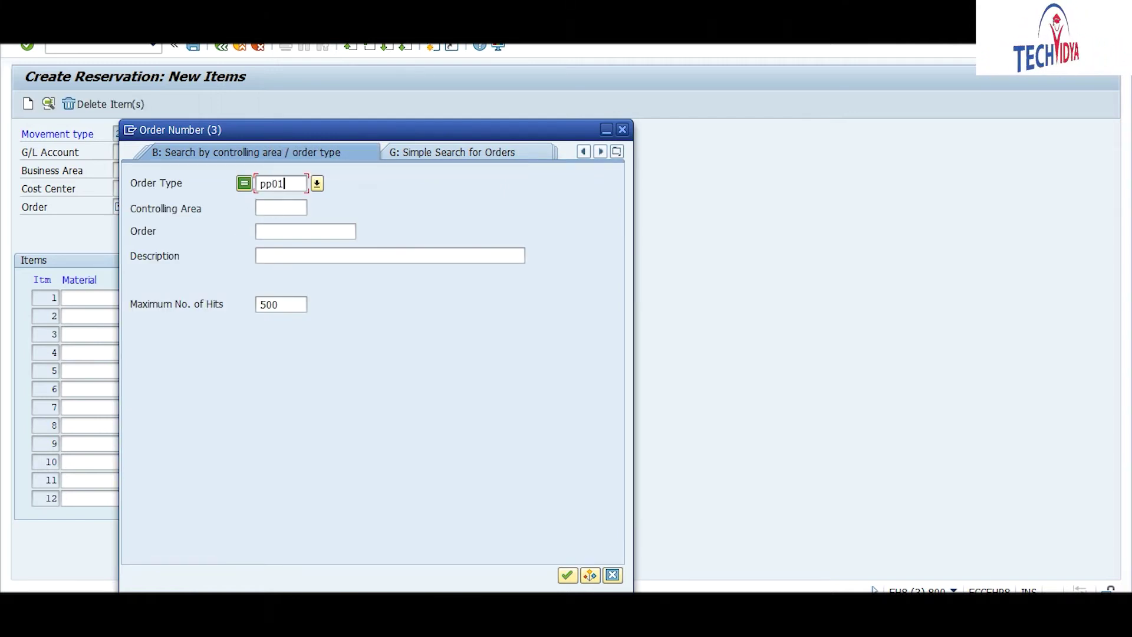
{"action": "left_click", "coordinate": [273, 208]}
{"action": "type", "text": "1000"}
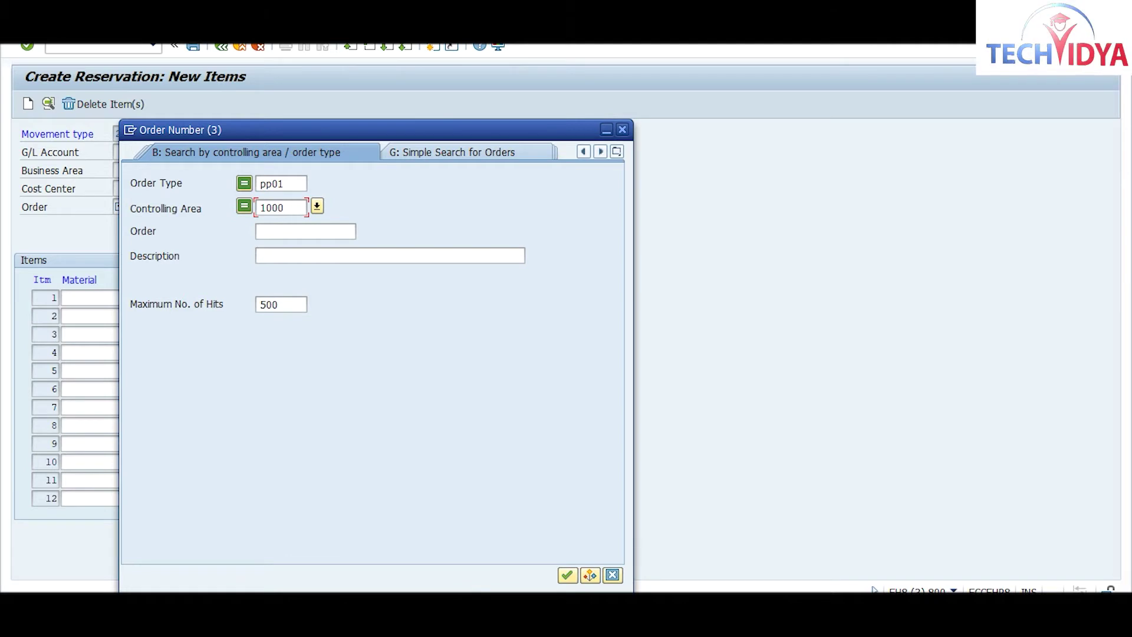
{"action": "key", "text": "Return"}
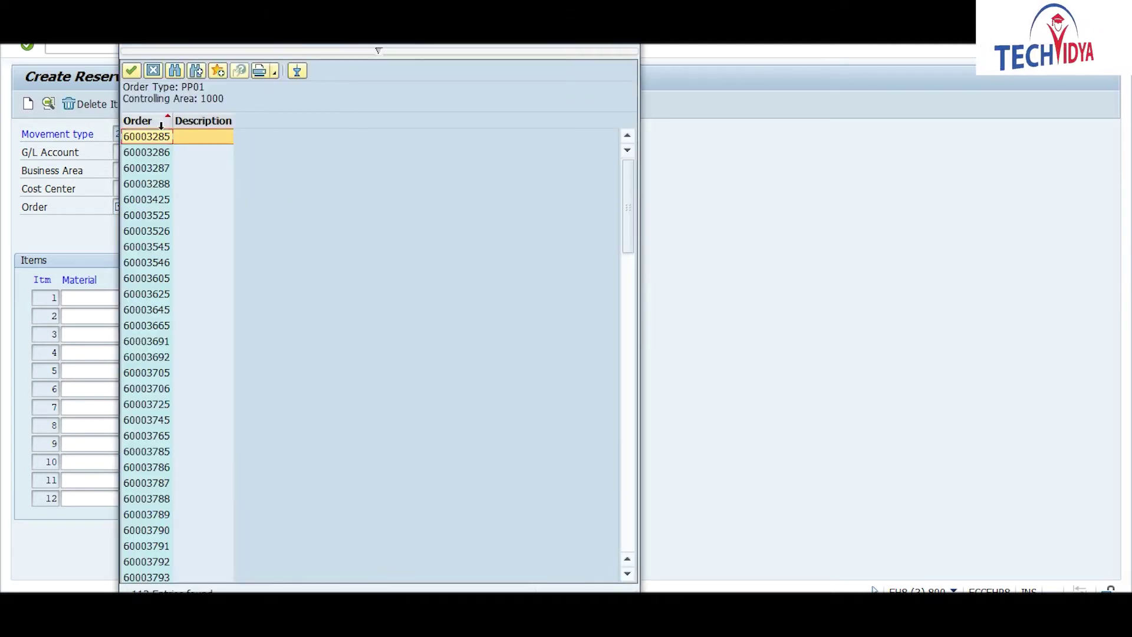
{"action": "double_click", "coordinate": [147, 137]}
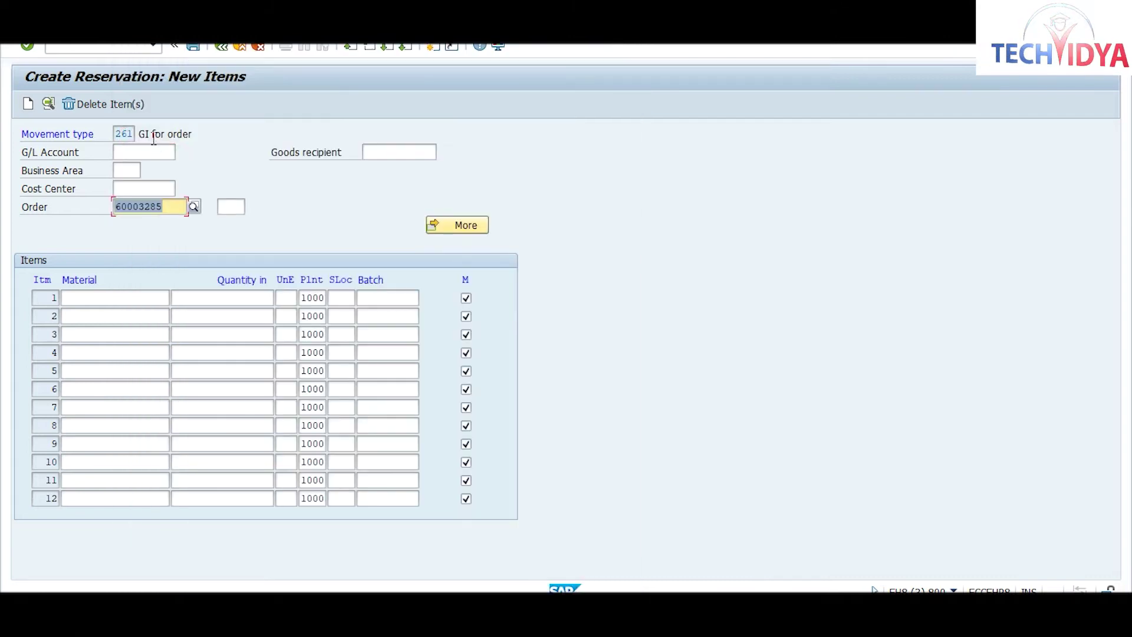
Step: Set cost center 1000, enter RAW2 with quantity 100 in row 1, and open its item detail
{"action": "left_click", "coordinate": [124, 188]}
{"action": "type", "text": "1000"}
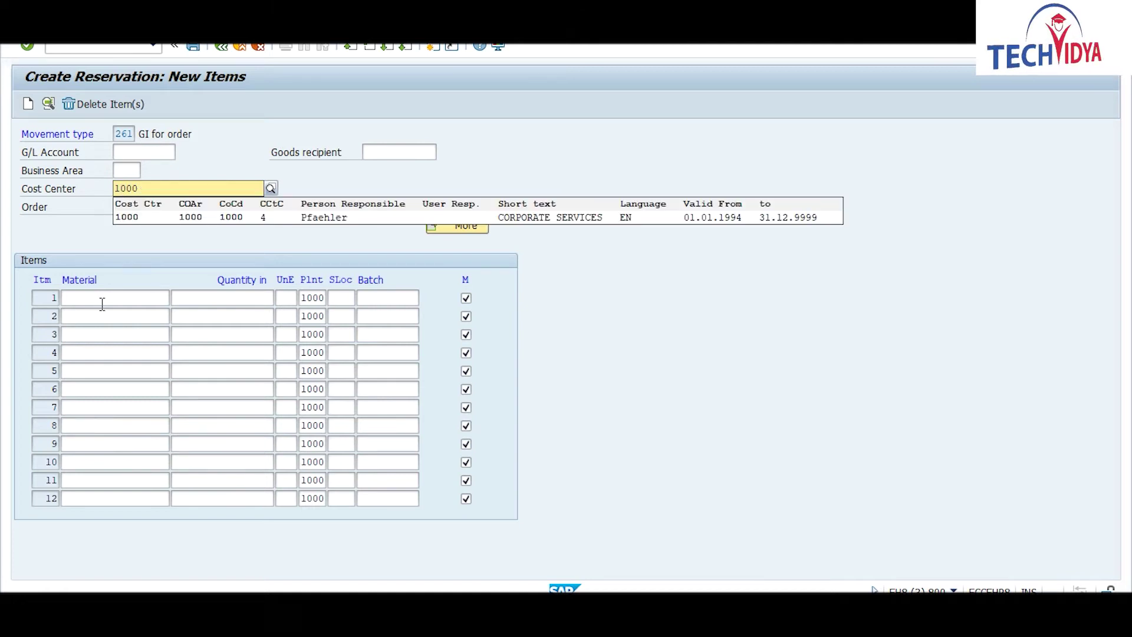
{"action": "left_click", "coordinate": [138, 218]}
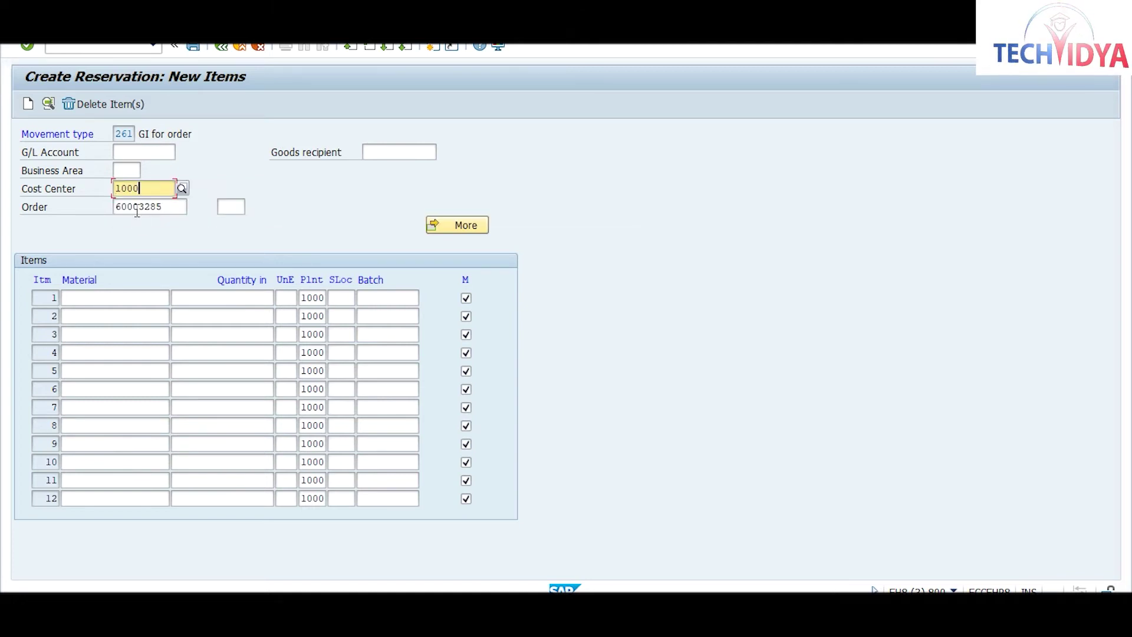
{"action": "left_click", "coordinate": [77, 296]}
{"action": "type", "text": "raw2"}
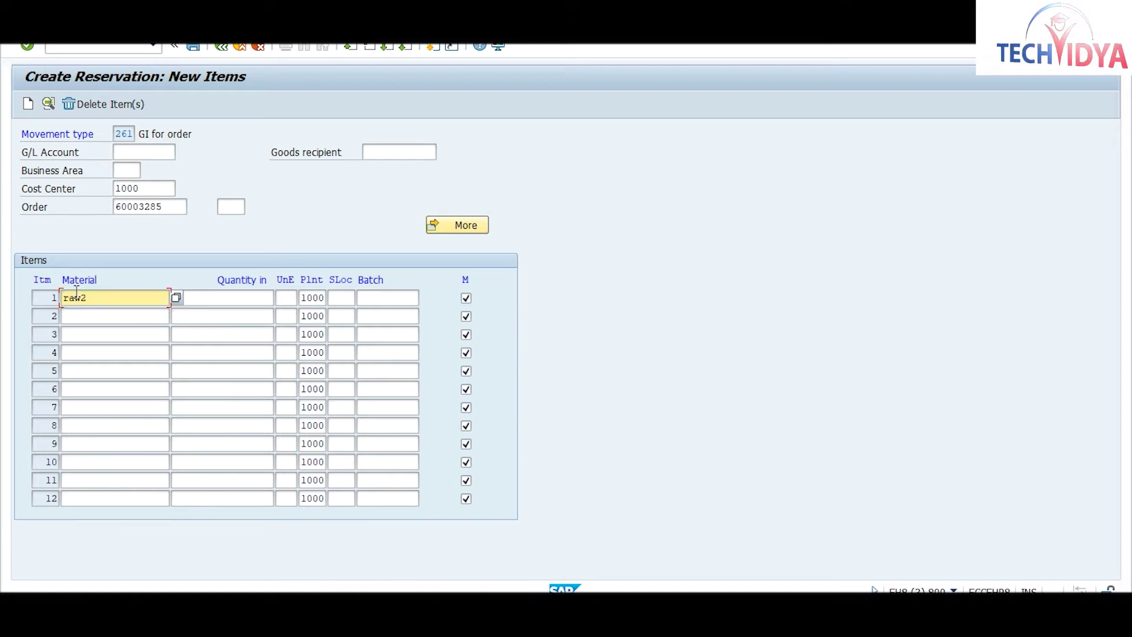
{"action": "key", "text": "Tab"}
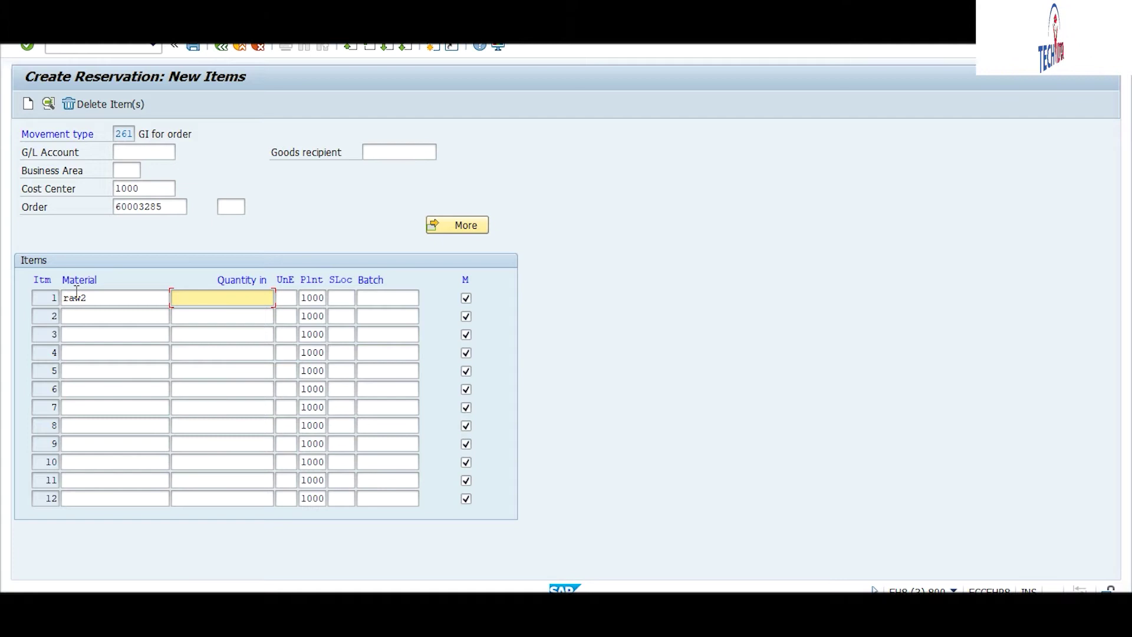
{"action": "type", "text": "100"}
{"action": "key", "text": "Return"}
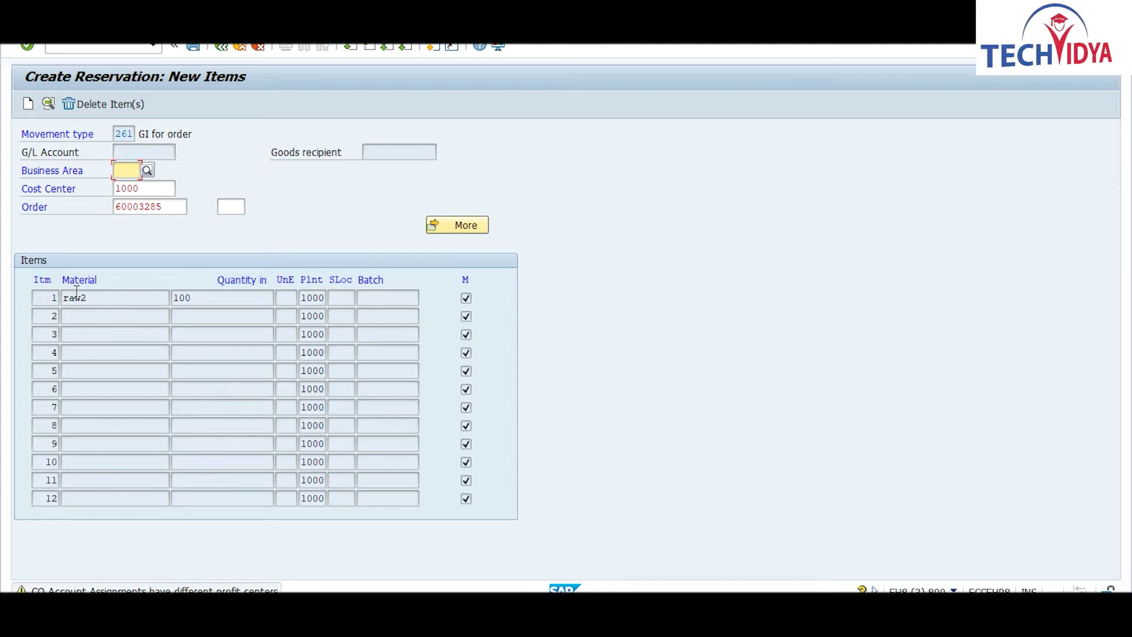
{"action": "double_click", "coordinate": [75, 292]}
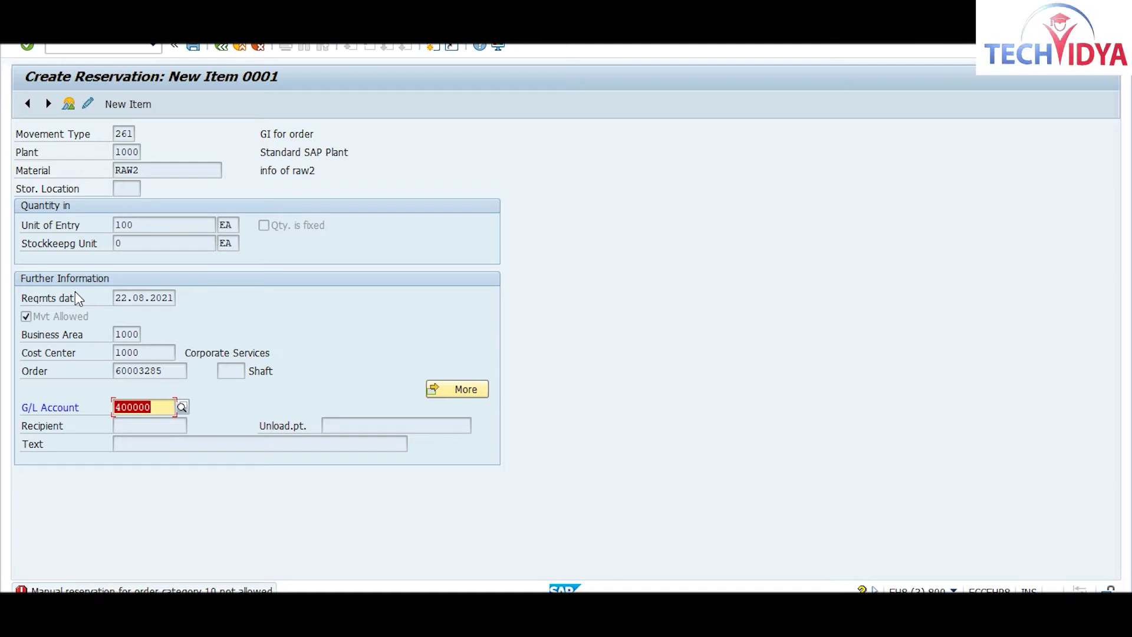
Step: Recheck item 0001 and bring up the G/L Account Number search with 500 maximum hits
{"action": "key", "text": "Return"}
{"action": "key", "text": "Return"}
{"action": "key", "text": "Return"}
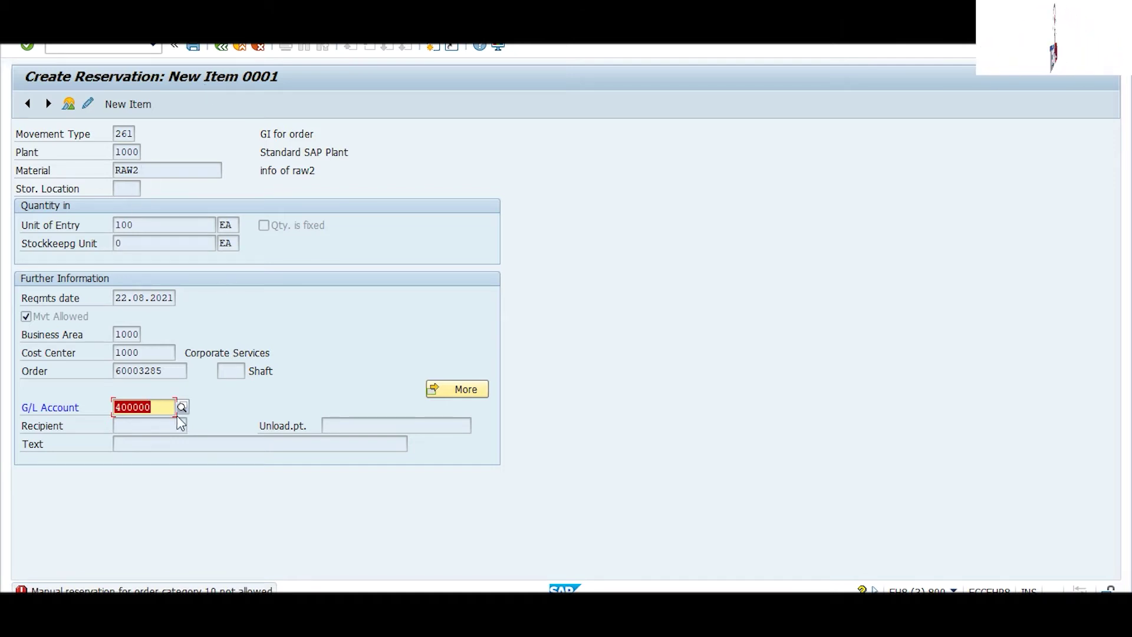
{"action": "left_click", "coordinate": [222, 50]}
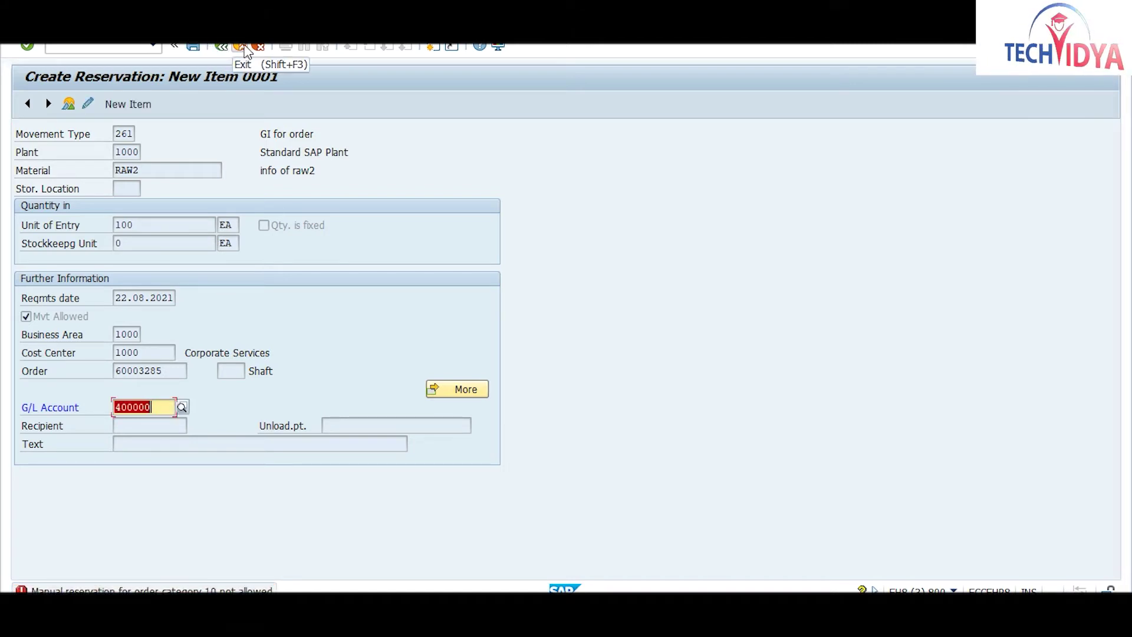
{"action": "left_click", "coordinate": [185, 405]}
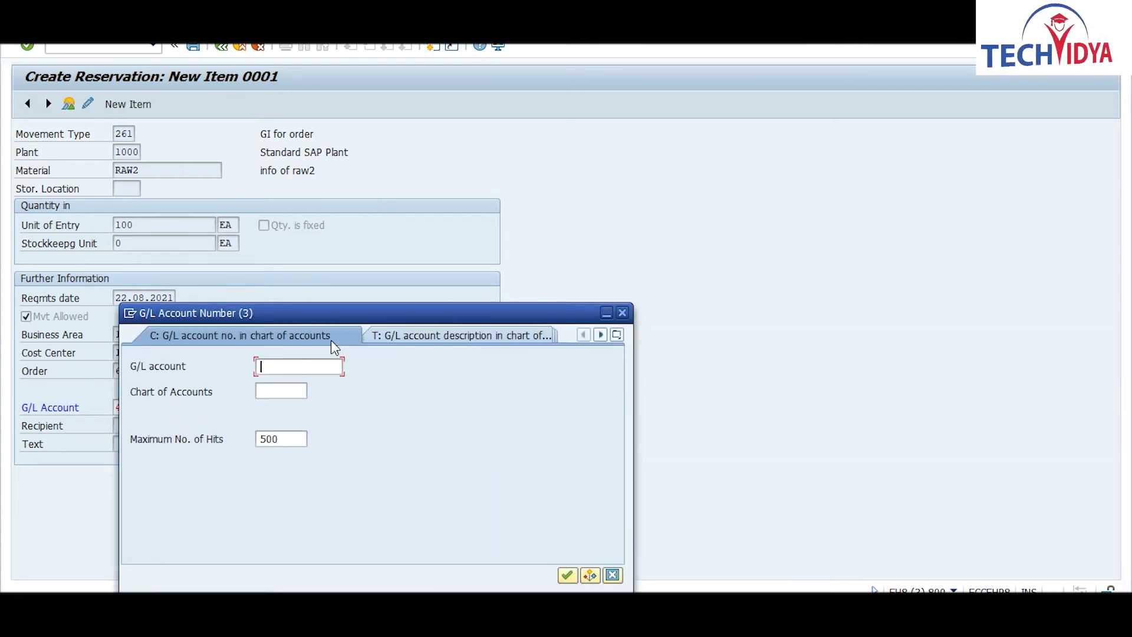
Step: Search G/L accounts by chart of accounts INT, listing from 1000 Real estate onward
{"action": "left_click", "coordinate": [276, 395]}
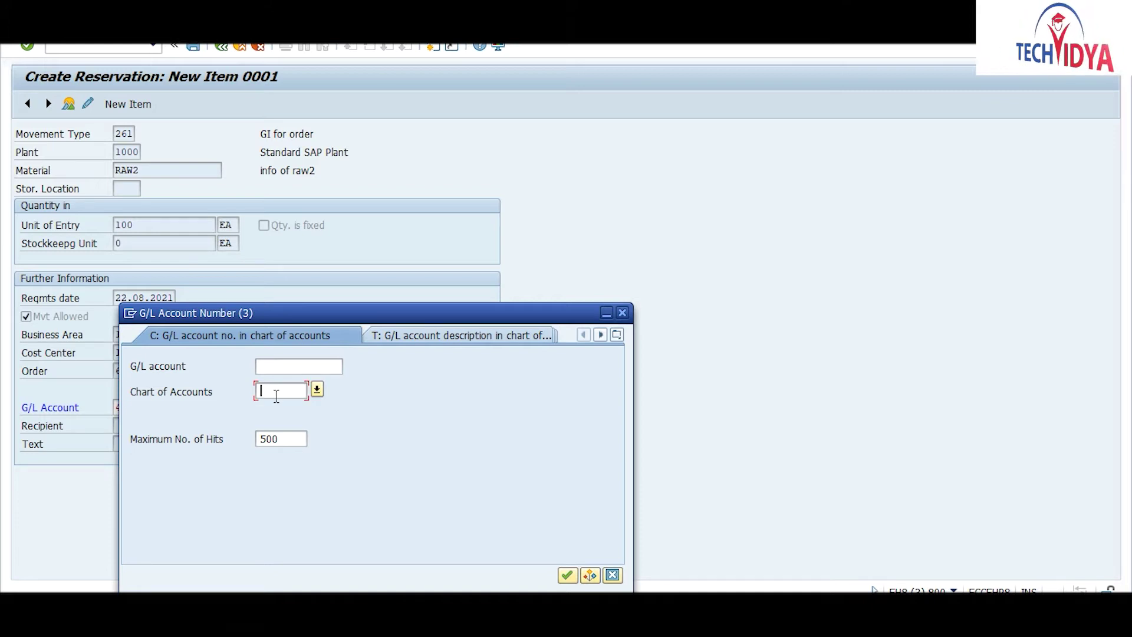
{"action": "type", "text": "int"}
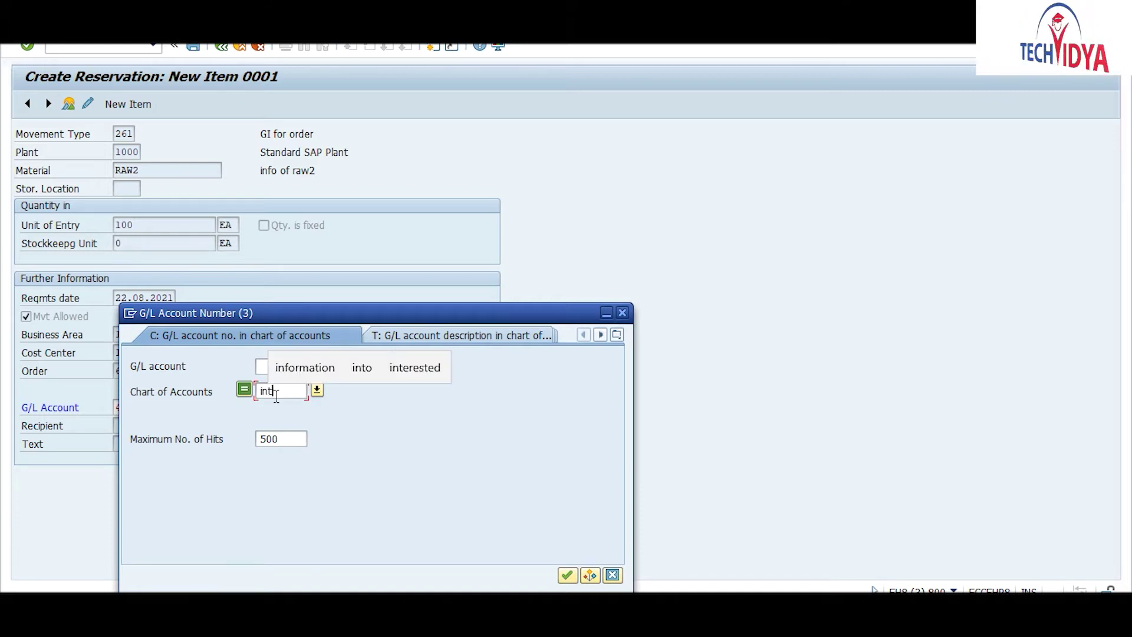
{"action": "key", "text": "Return"}
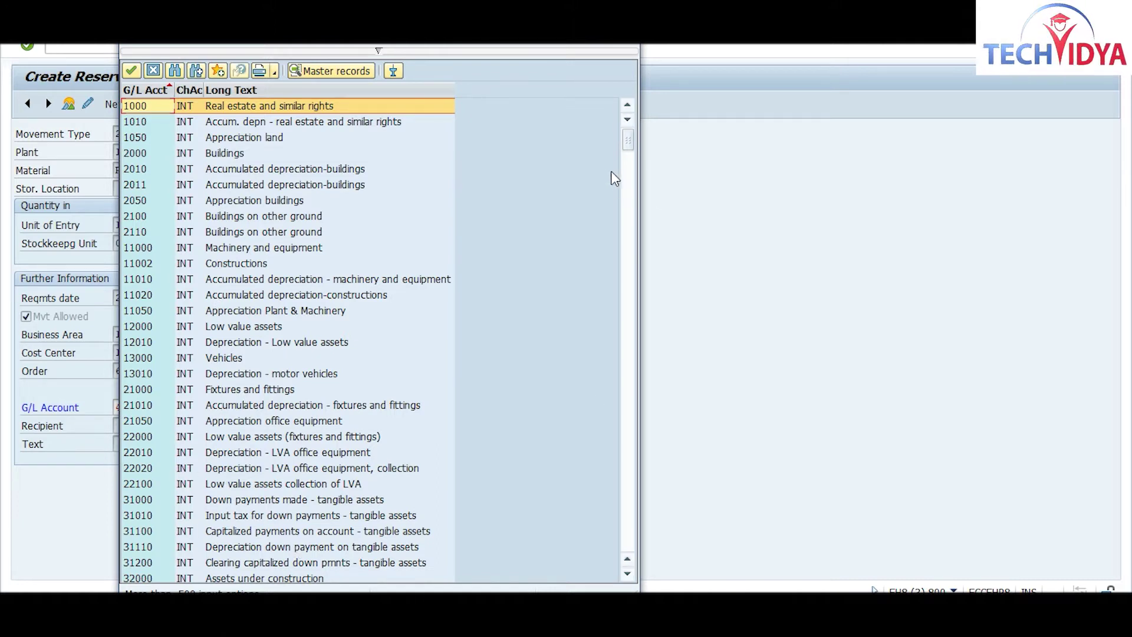
Step: Pick G/L account 41000 from the INT list and confirm it, triggering the CO/PP field-selection error
{"action": "left_click", "coordinate": [629, 574]}
{"action": "left_click", "coordinate": [628, 575]}
{"action": "left_click", "coordinate": [629, 574]}
{"action": "left_click", "coordinate": [629, 575]}
{"action": "left_click", "coordinate": [629, 574]}
{"action": "left_click", "coordinate": [629, 575]}
{"action": "left_click", "coordinate": [629, 574]}
{"action": "left_click", "coordinate": [629, 575]}
{"action": "left_click", "coordinate": [629, 575]}
{"action": "left_click", "coordinate": [628, 574]}
{"action": "left_click", "coordinate": [629, 574]}
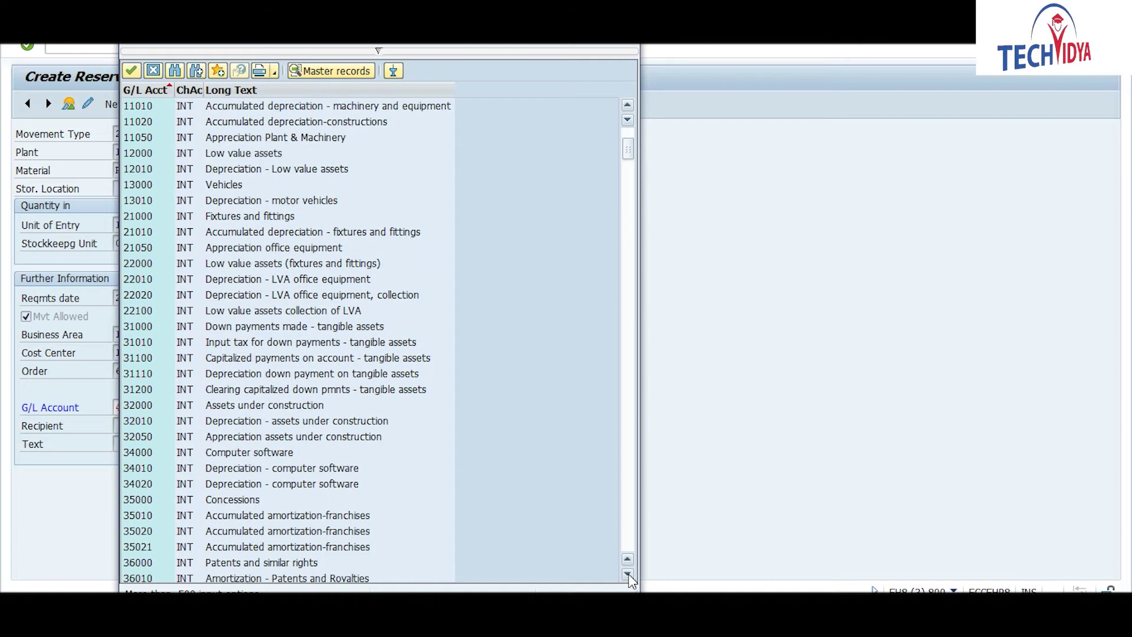
{"action": "left_click", "coordinate": [629, 574]}
{"action": "left_click", "coordinate": [628, 574]}
{"action": "left_click", "coordinate": [629, 575]}
{"action": "left_click", "coordinate": [629, 574]}
{"action": "left_click", "coordinate": [628, 575]}
{"action": "left_click", "coordinate": [629, 574]}
{"action": "left_click", "coordinate": [629, 575]}
{"action": "left_click", "coordinate": [629, 575]}
{"action": "left_click", "coordinate": [629, 575]}
{"action": "left_click", "coordinate": [629, 575]}
{"action": "left_click", "coordinate": [629, 574]}
{"action": "left_click", "coordinate": [629, 575]}
{"action": "left_click", "coordinate": [629, 575]}
{"action": "left_click", "coordinate": [629, 575]}
{"action": "left_click", "coordinate": [629, 574]}
{"action": "left_click", "coordinate": [628, 574]}
{"action": "left_click", "coordinate": [629, 575]}
{"action": "left_click", "coordinate": [629, 575]}
{"action": "left_click", "coordinate": [629, 575]}
{"action": "left_click", "coordinate": [629, 575]}
{"action": "left_click", "coordinate": [628, 575]}
{"action": "left_click", "coordinate": [629, 574]}
{"action": "left_click", "coordinate": [629, 575]}
{"action": "left_click", "coordinate": [629, 574]}
{"action": "left_click", "coordinate": [629, 574]}
{"action": "left_click", "coordinate": [629, 574]}
{"action": "left_click", "coordinate": [629, 574]}
{"action": "left_click", "coordinate": [628, 575]}
{"action": "left_click", "coordinate": [629, 575]}
{"action": "left_click", "coordinate": [629, 575]}
{"action": "left_click", "coordinate": [628, 575]}
{"action": "left_click", "coordinate": [629, 574]}
{"action": "left_click", "coordinate": [629, 574]}
{"action": "left_click", "coordinate": [629, 574]}
{"action": "left_click", "coordinate": [629, 574]}
{"action": "left_click", "coordinate": [629, 574]}
{"action": "left_click", "coordinate": [628, 575]}
{"action": "left_click", "coordinate": [629, 575]}
{"action": "left_click", "coordinate": [629, 575]}
{"action": "left_click", "coordinate": [628, 575]}
{"action": "left_click", "coordinate": [629, 574]}
{"action": "left_click", "coordinate": [629, 575]}
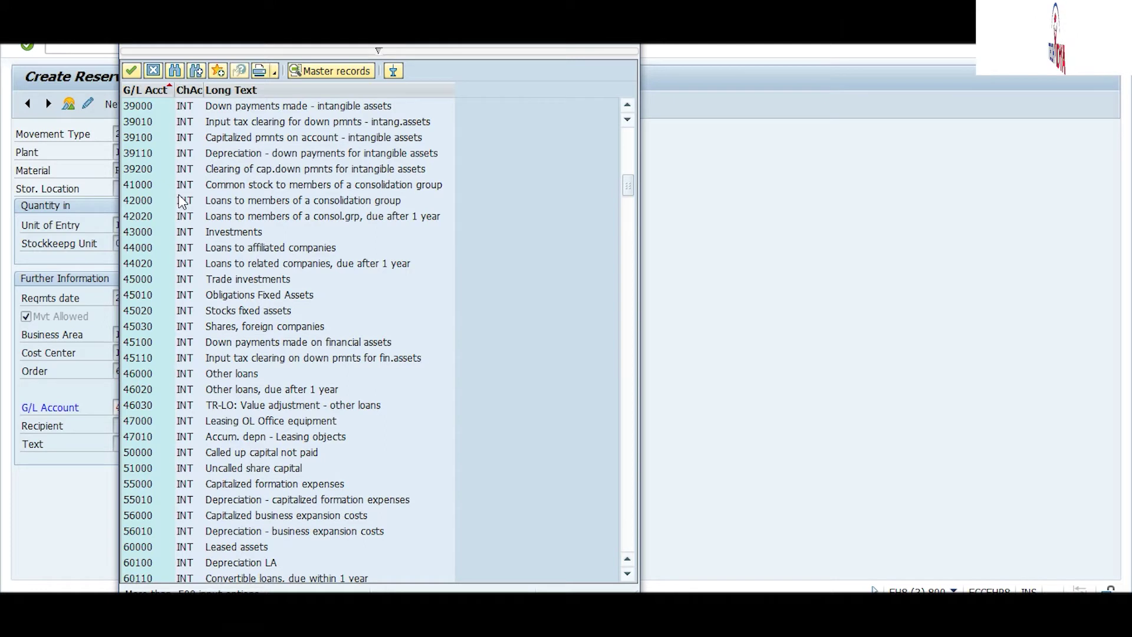
{"action": "double_click", "coordinate": [145, 185]}
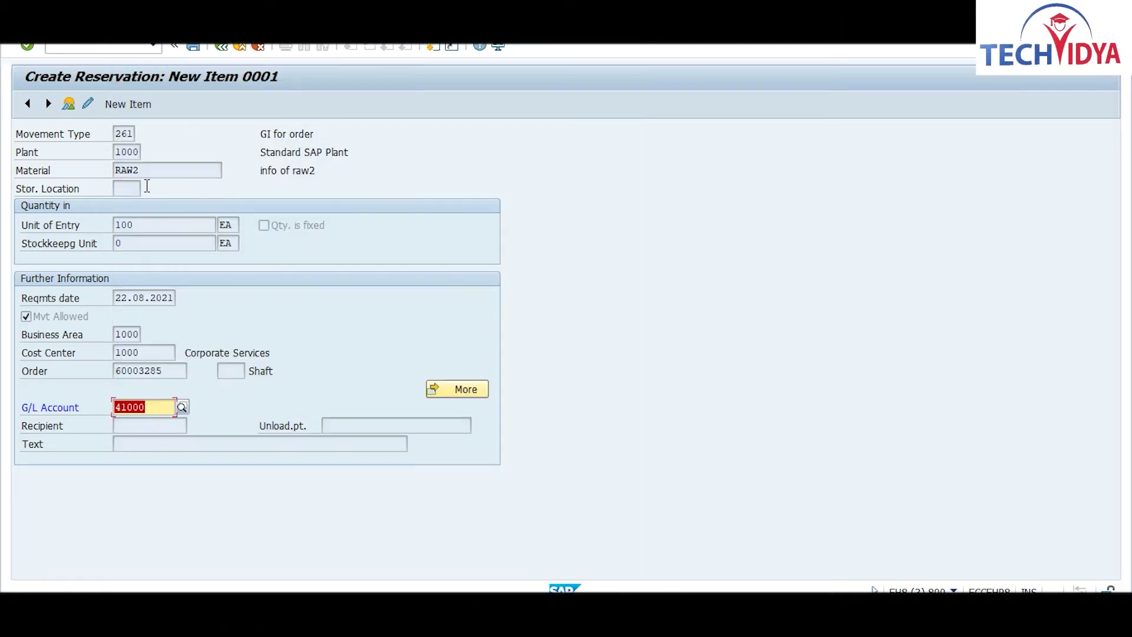
{"action": "key", "text": "Return"}
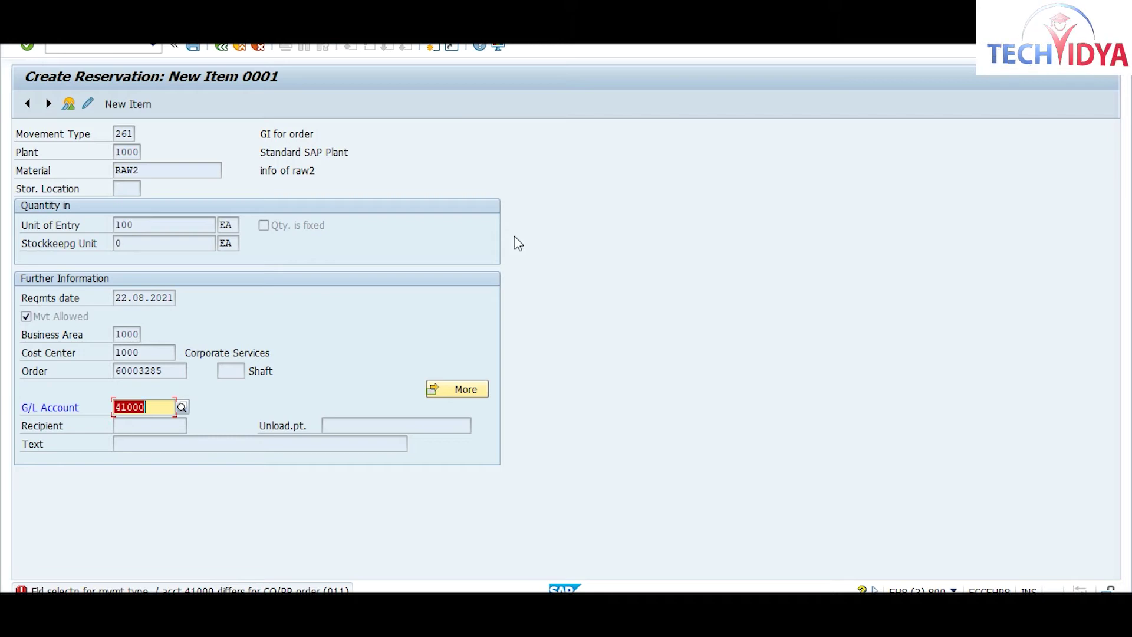
{"action": "left_click", "coordinate": [183, 407]}
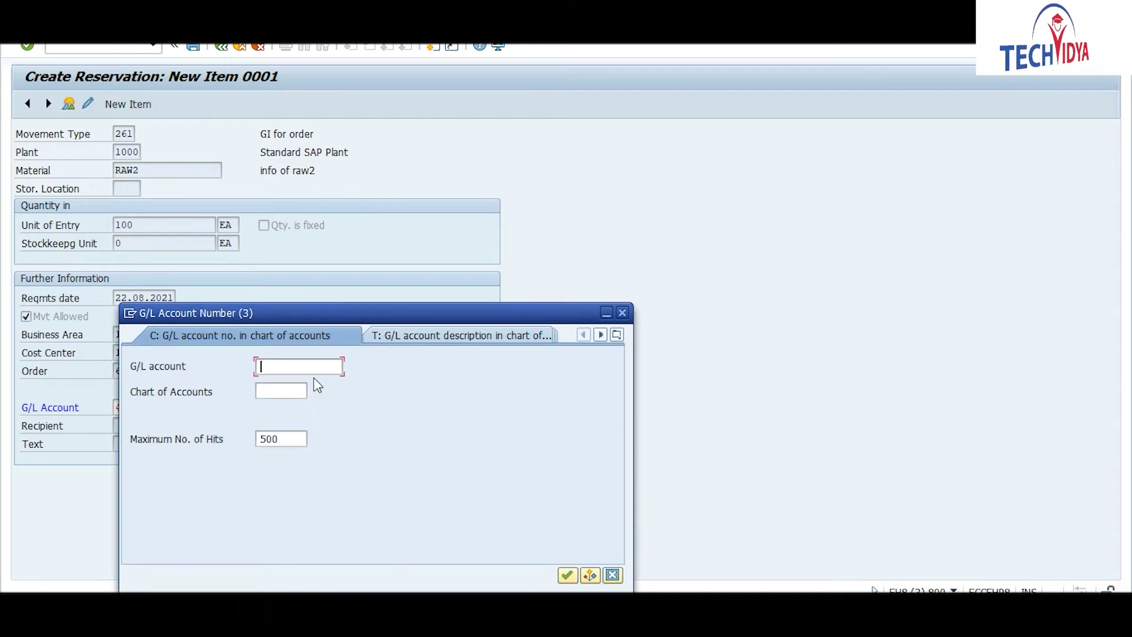
Step: Look up chart INT accounts and assign 13000 Vehicles to item 0001, which company code 1000 rejects
{"action": "left_click", "coordinate": [285, 390]}
{"action": "type", "text": "int"}
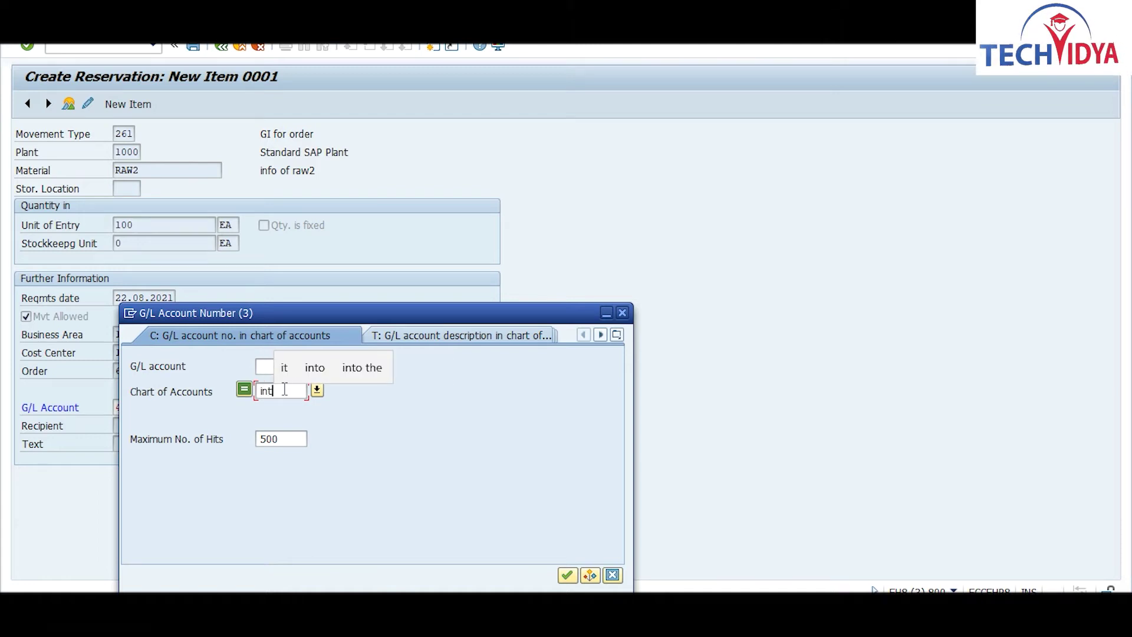
{"action": "key", "text": "Return"}
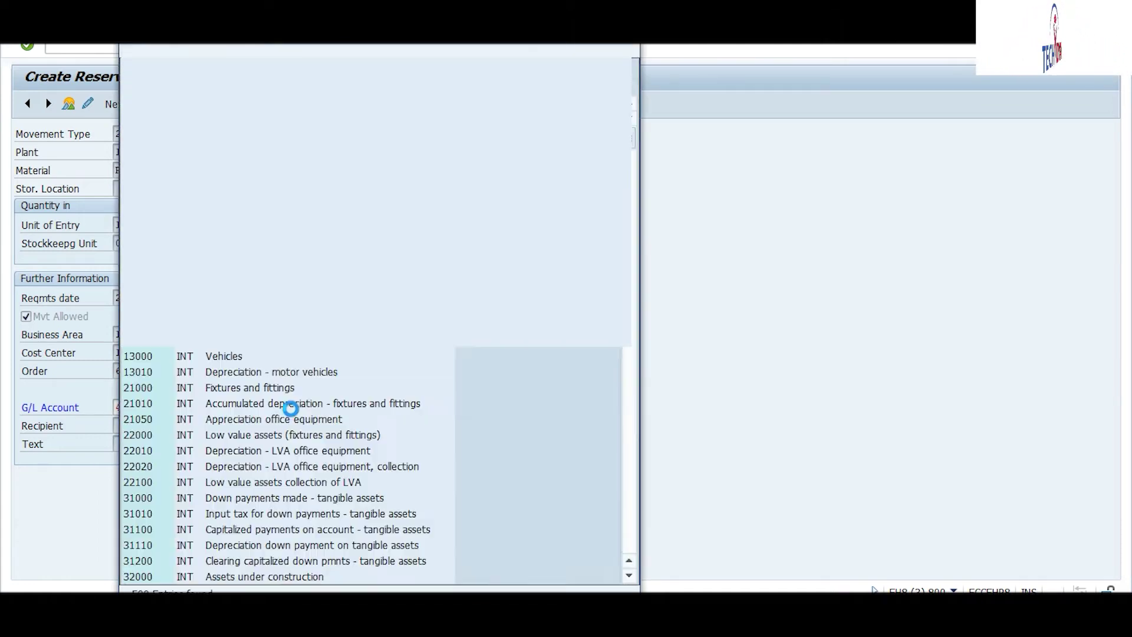
{"action": "double_click", "coordinate": [146, 359]}
{"action": "key", "text": "Return"}
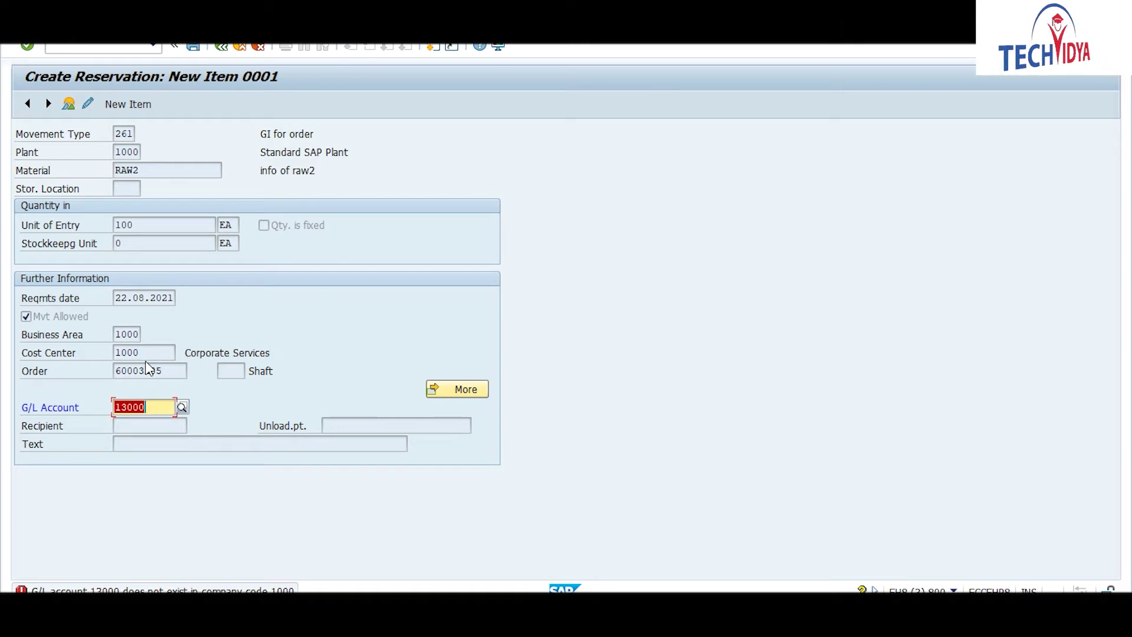
Step: Search company code 1000's G/L accounts and assign 34000 Computer software, refused for direct posting
{"action": "left_click", "coordinate": [180, 406]}
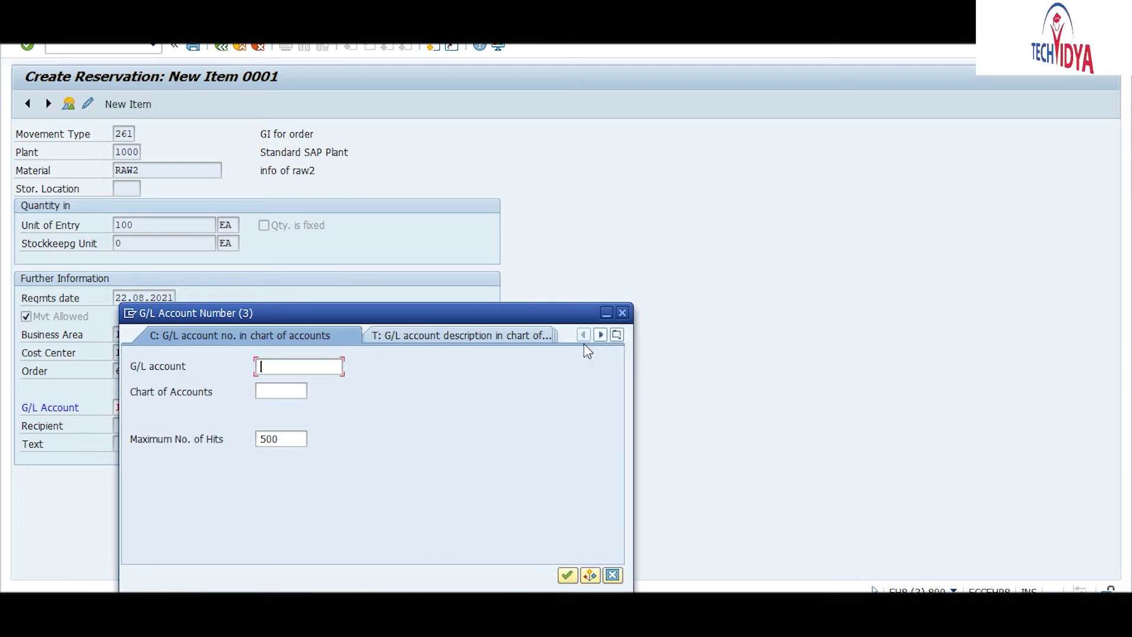
{"action": "left_click", "coordinate": [600, 335]}
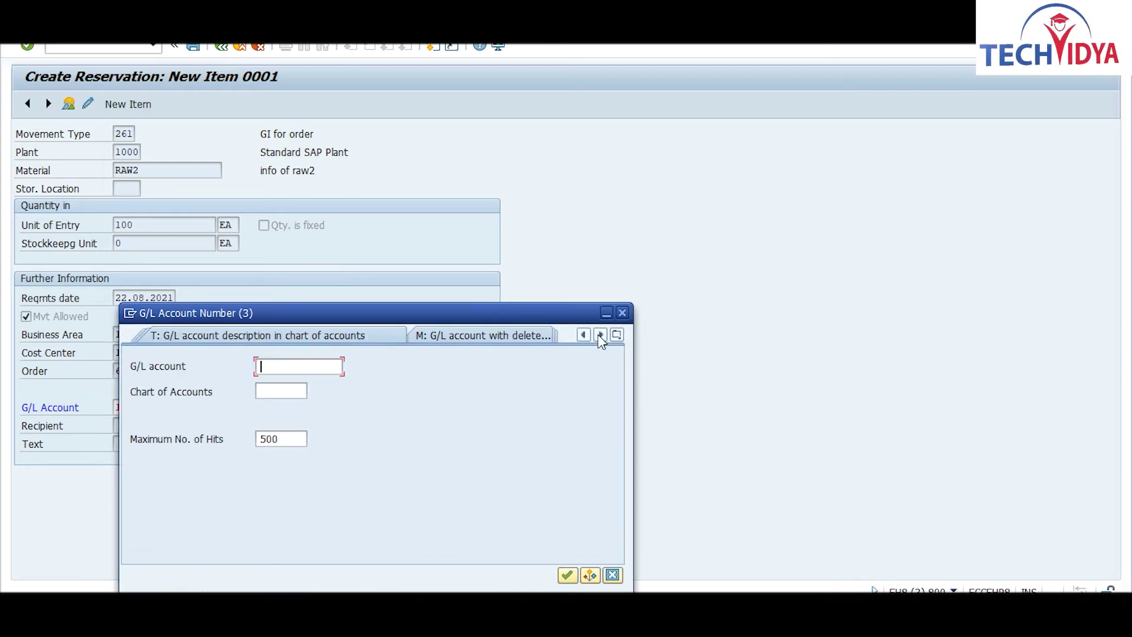
{"action": "left_click", "coordinate": [600, 335]}
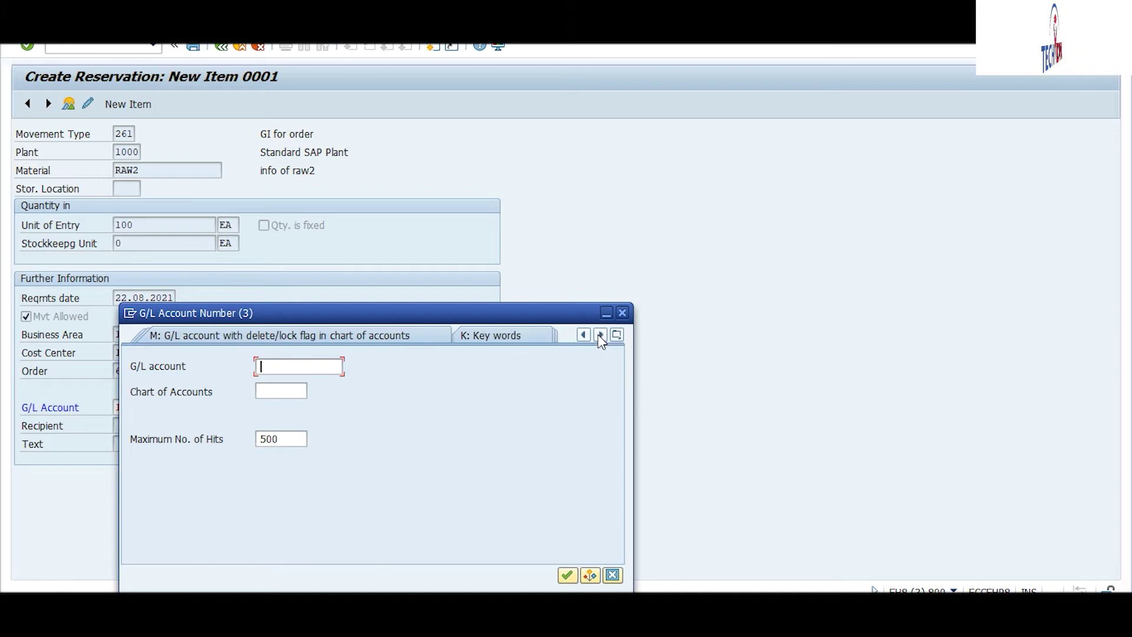
{"action": "left_click", "coordinate": [600, 335]}
{"action": "left_click", "coordinate": [600, 335]}
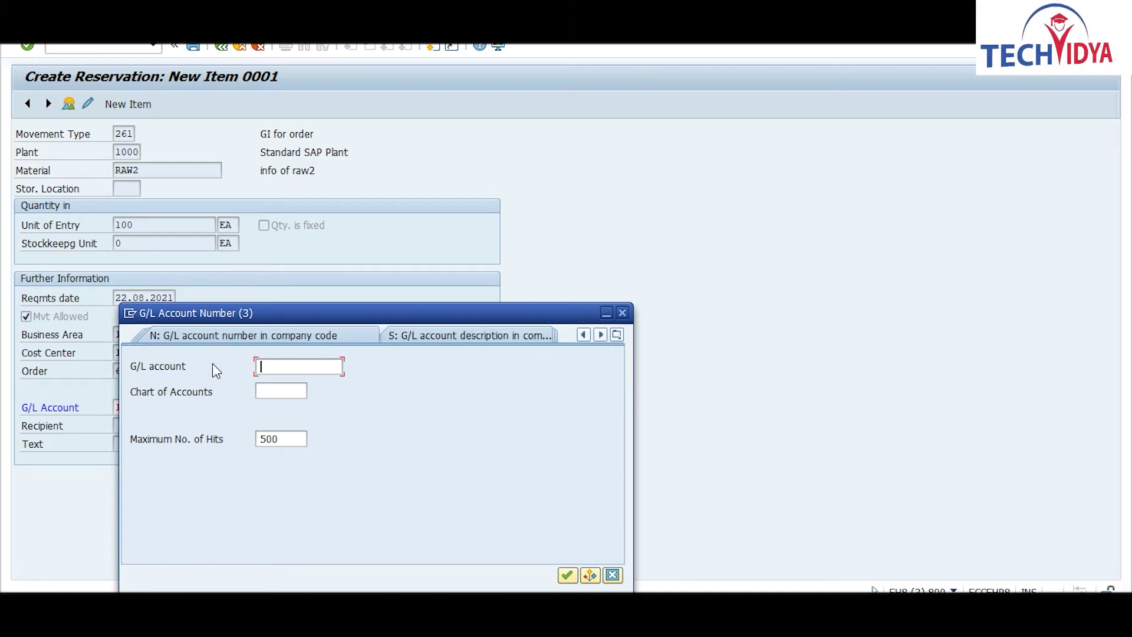
{"action": "left_click", "coordinate": [247, 337]}
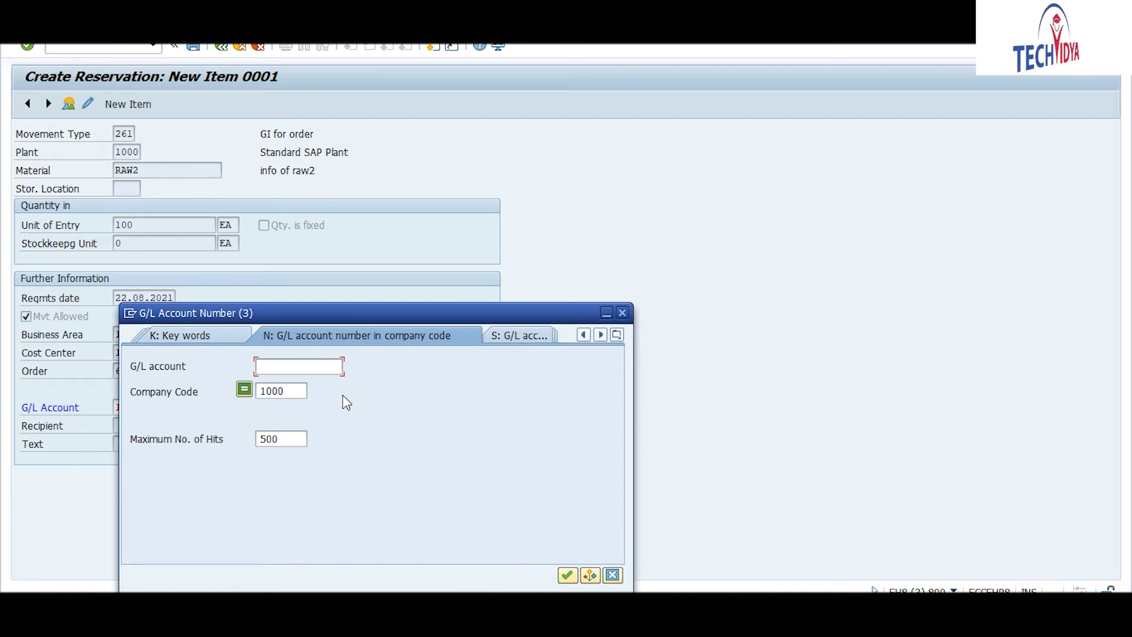
{"action": "key", "text": "Return"}
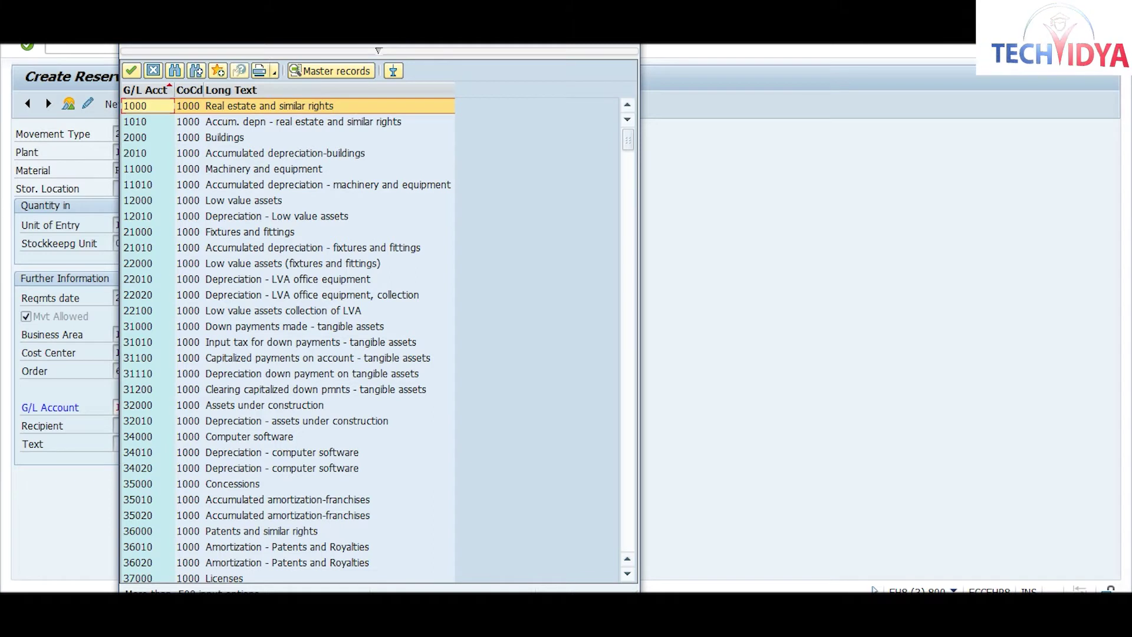
{"action": "left_click", "coordinate": [628, 574]}
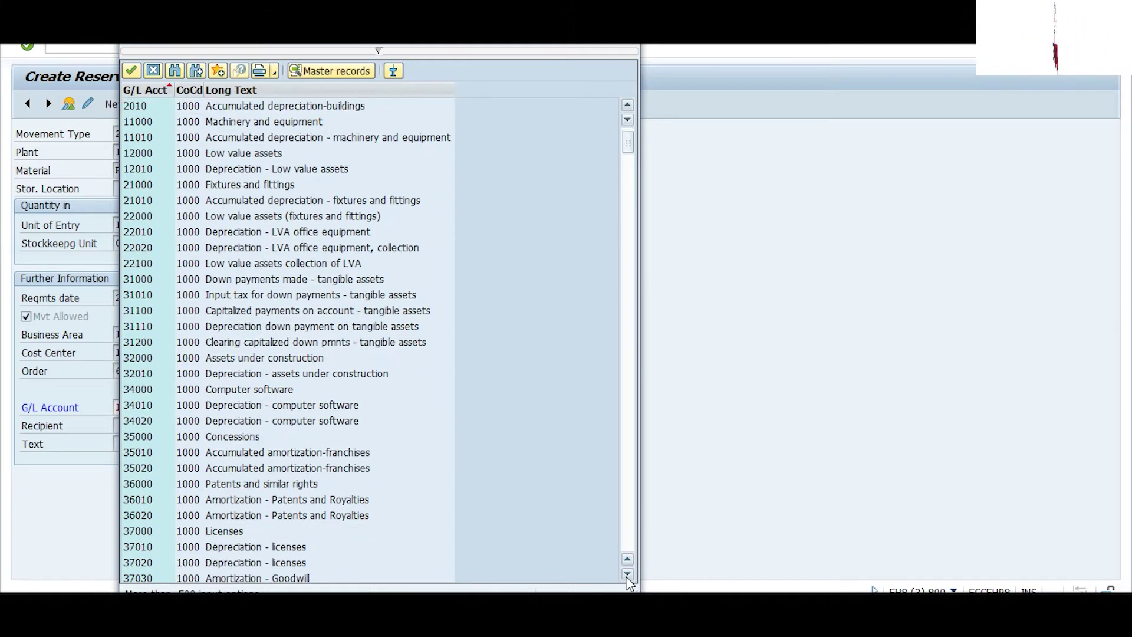
{"action": "left_click_drag", "start_coordinate": [627, 574], "coordinate": [627, 574]}
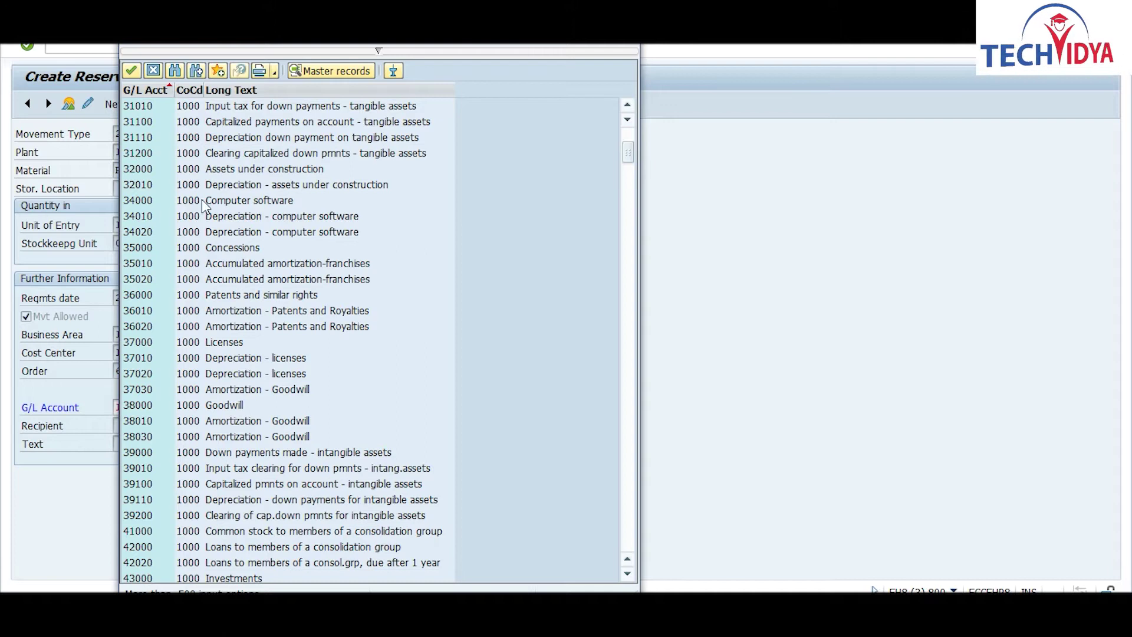
{"action": "double_click", "coordinate": [140, 201]}
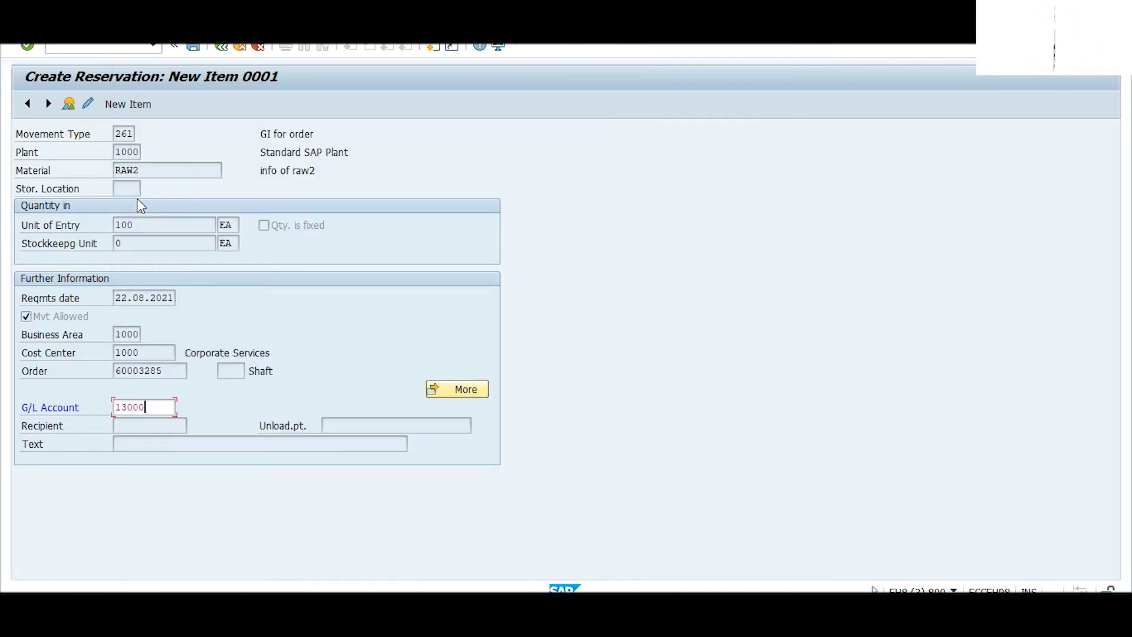
{"action": "key", "text": "Return"}
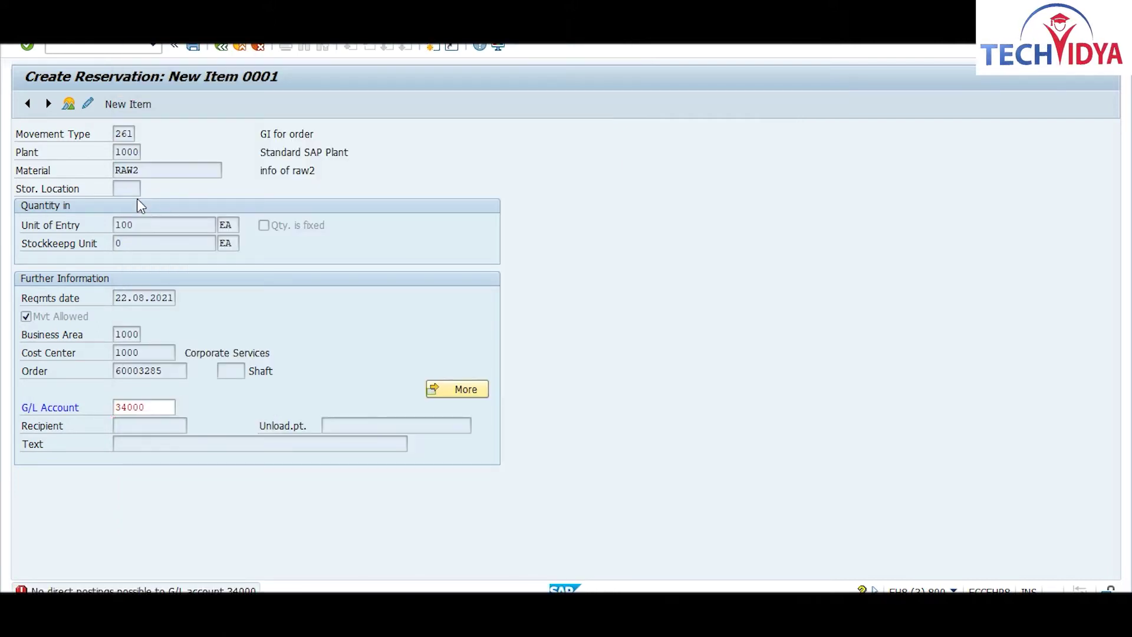
{"action": "key", "text": "Return"}
{"action": "key", "text": "Return"}
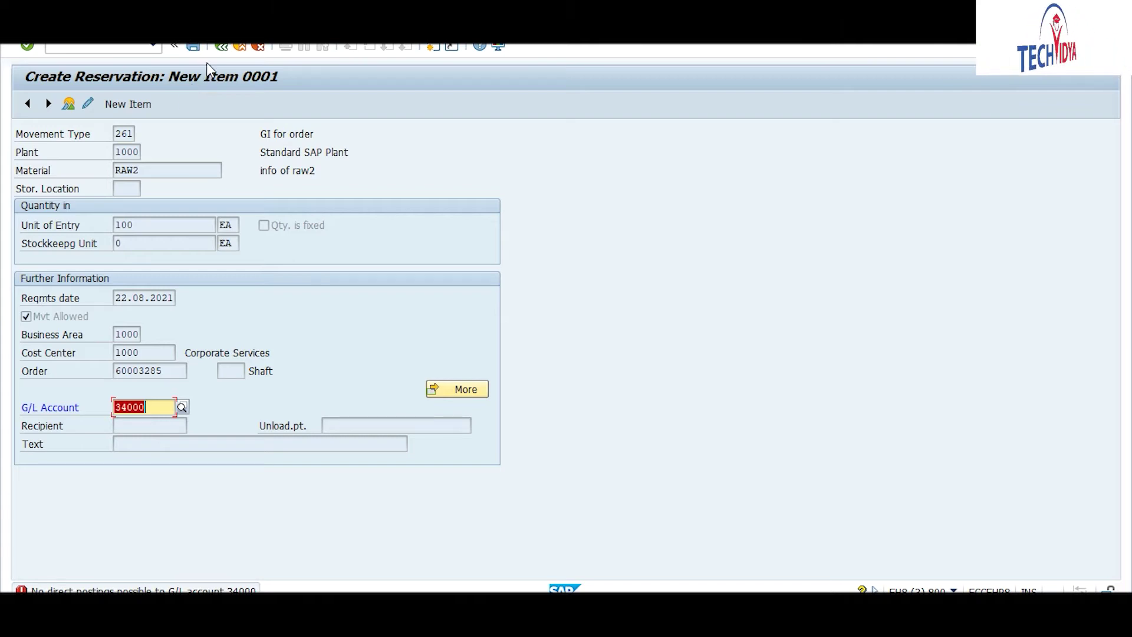
{"action": "left_click", "coordinate": [221, 47]}
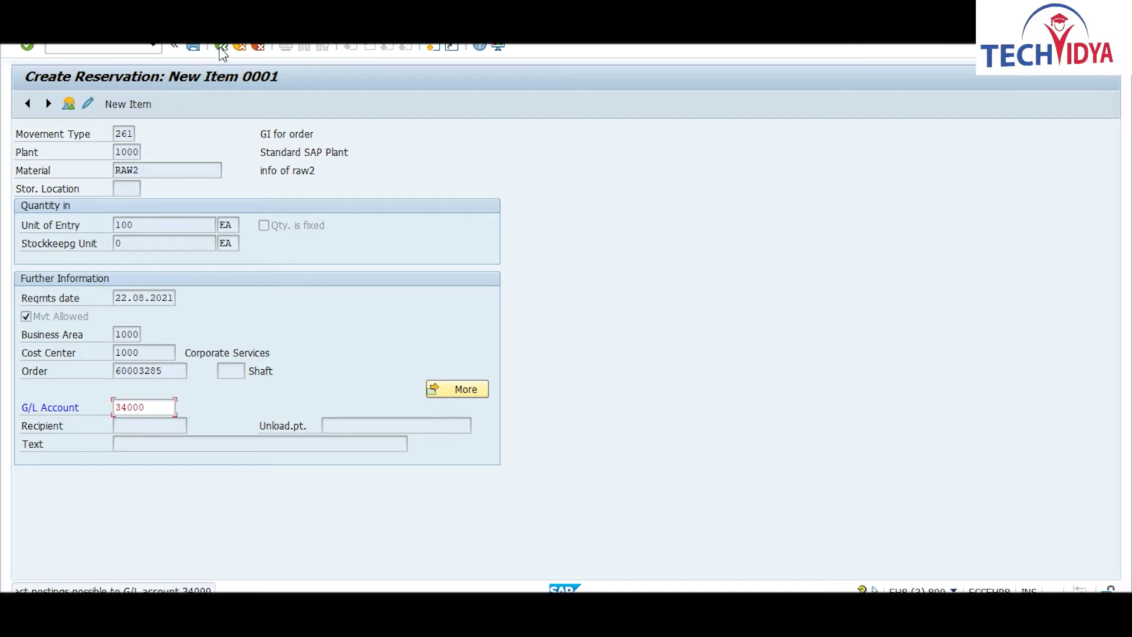
Step: Leave the order-based reservation unsaved and return to the initial screen with movement type 261, plant 1000
{"action": "left_click", "coordinate": [259, 48]}
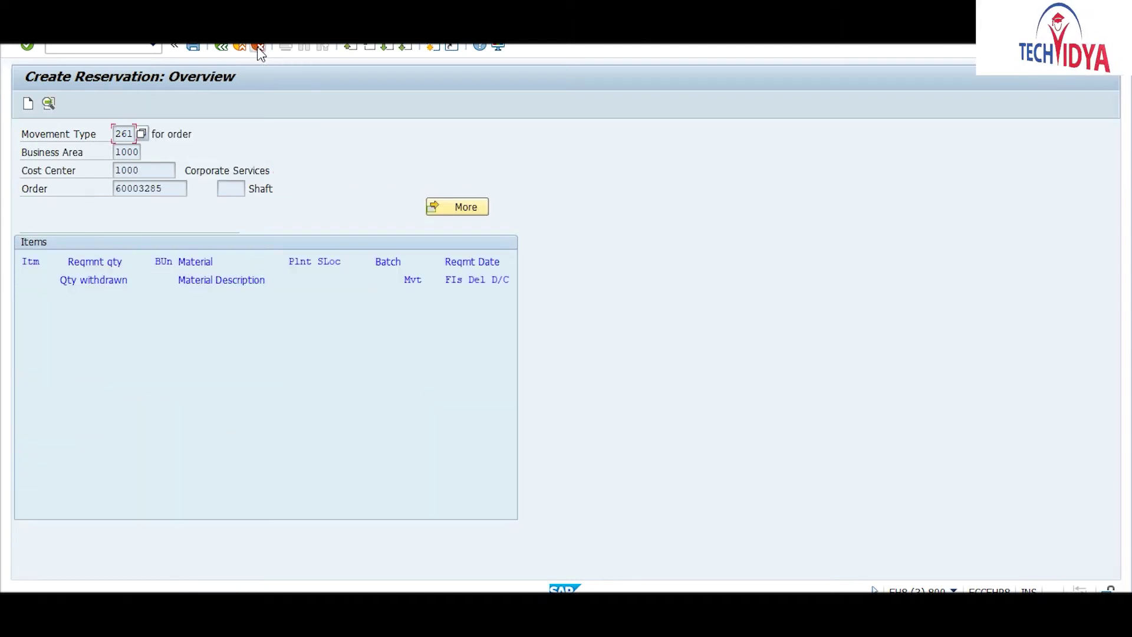
{"action": "left_click", "coordinate": [258, 51]}
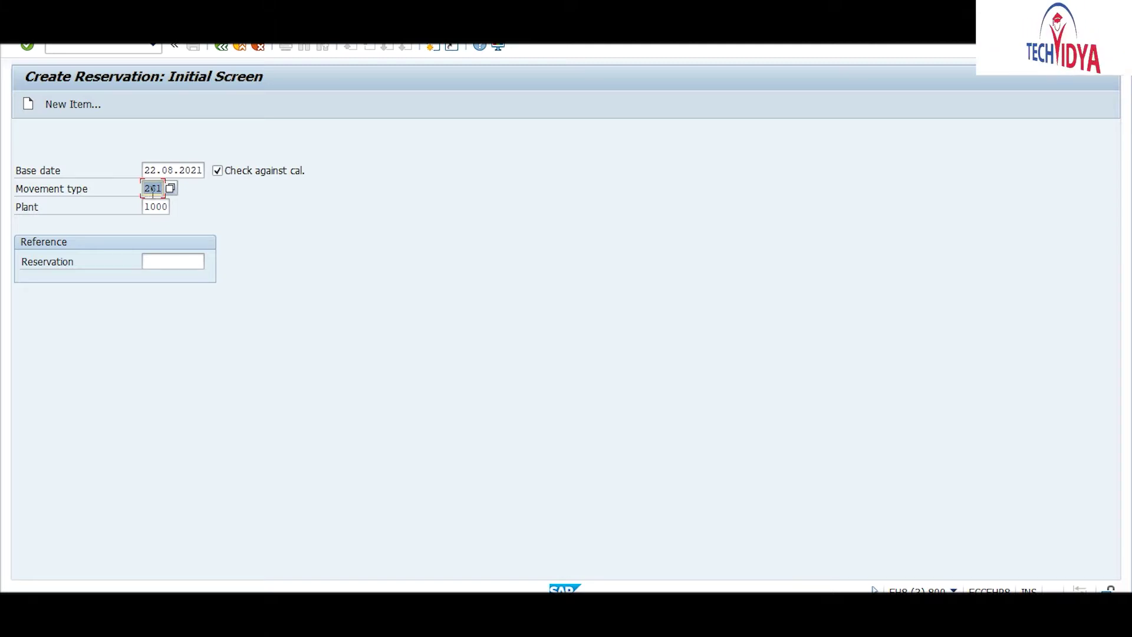
Step: Change the reservation's movement type from 261 to 251
{"action": "left_click", "coordinate": [152, 187]}
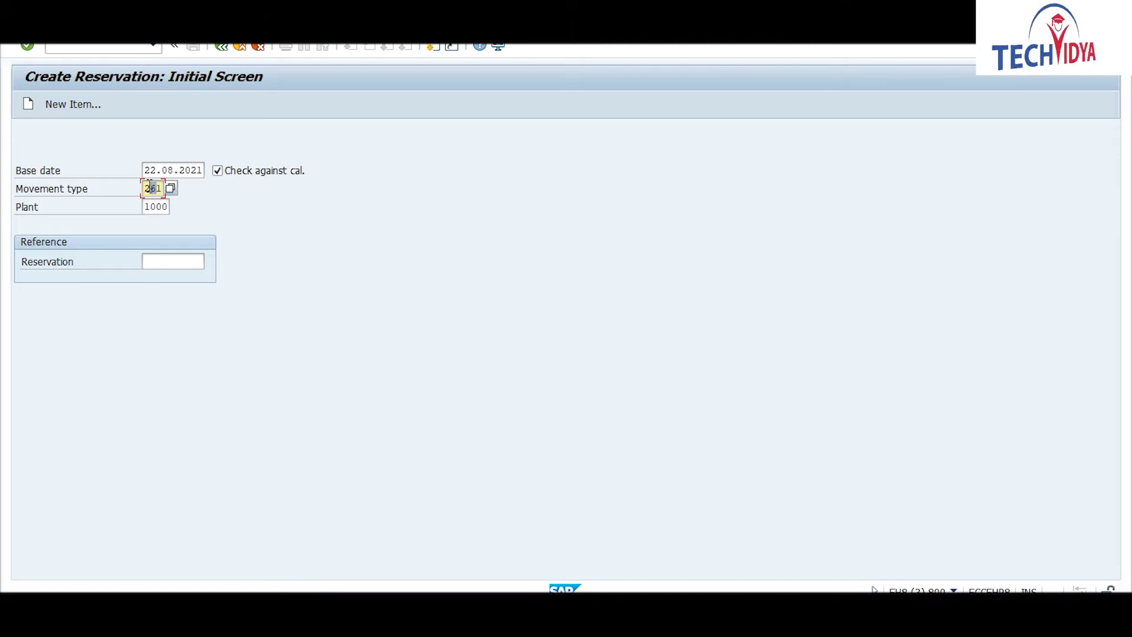
{"action": "key", "text": "BackSpace"}
{"action": "type", "text": "5"}
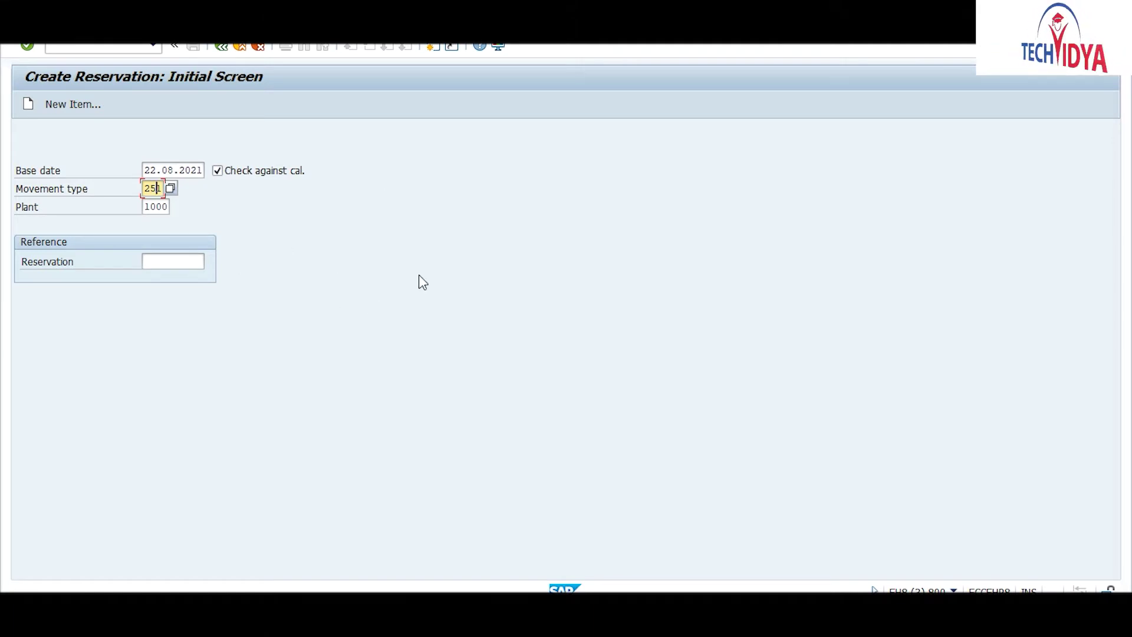
Step: Start Create Purchase Order with the /nme21 transaction code
{"action": "left_click", "coordinate": [136, 48]}
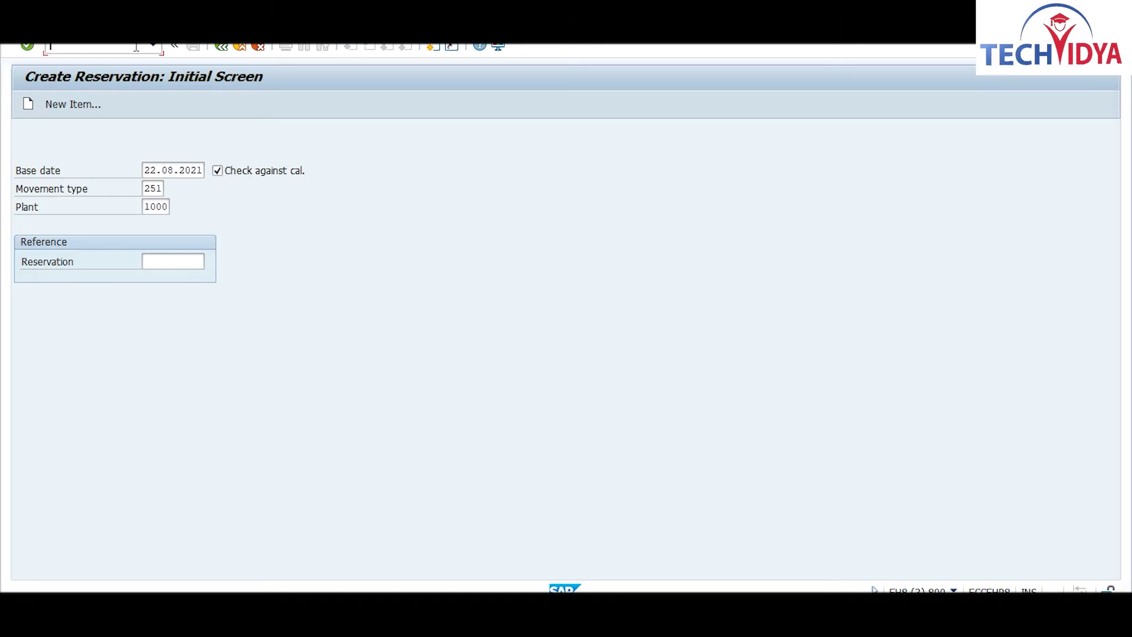
{"action": "type", "text": "/nm"}
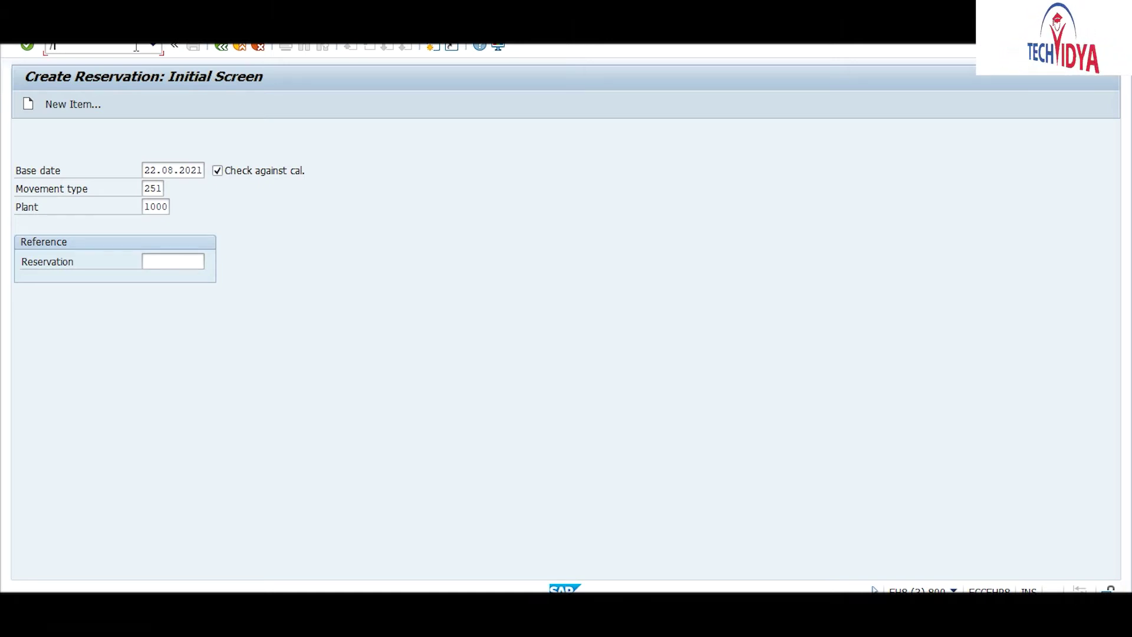
{"action": "type", "text": "e"}
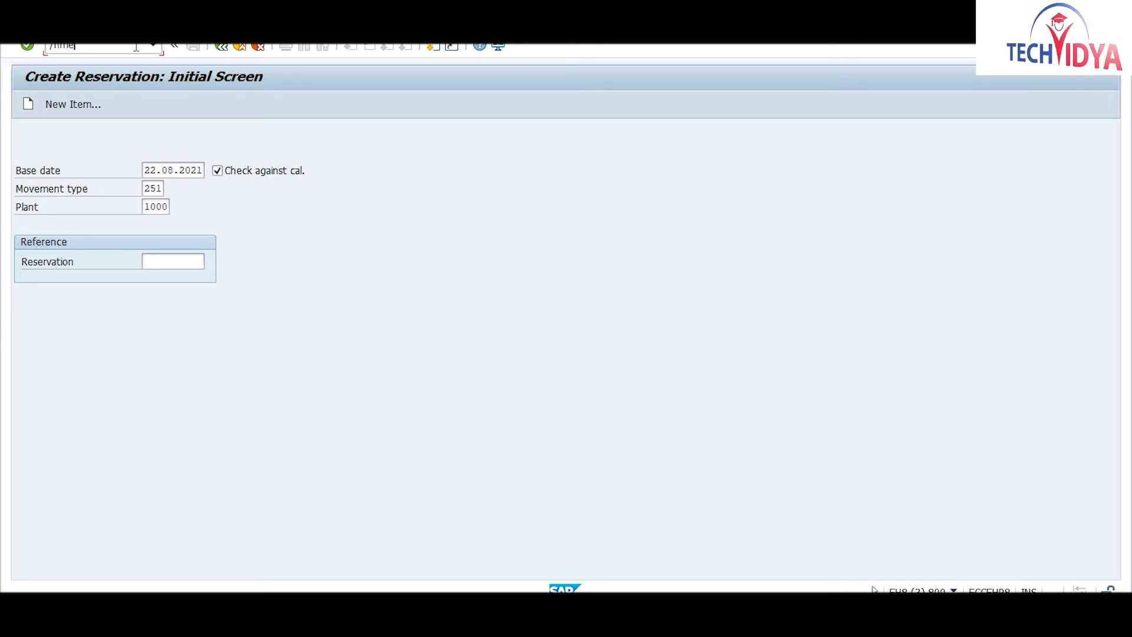
{"action": "type", "text": "21"}
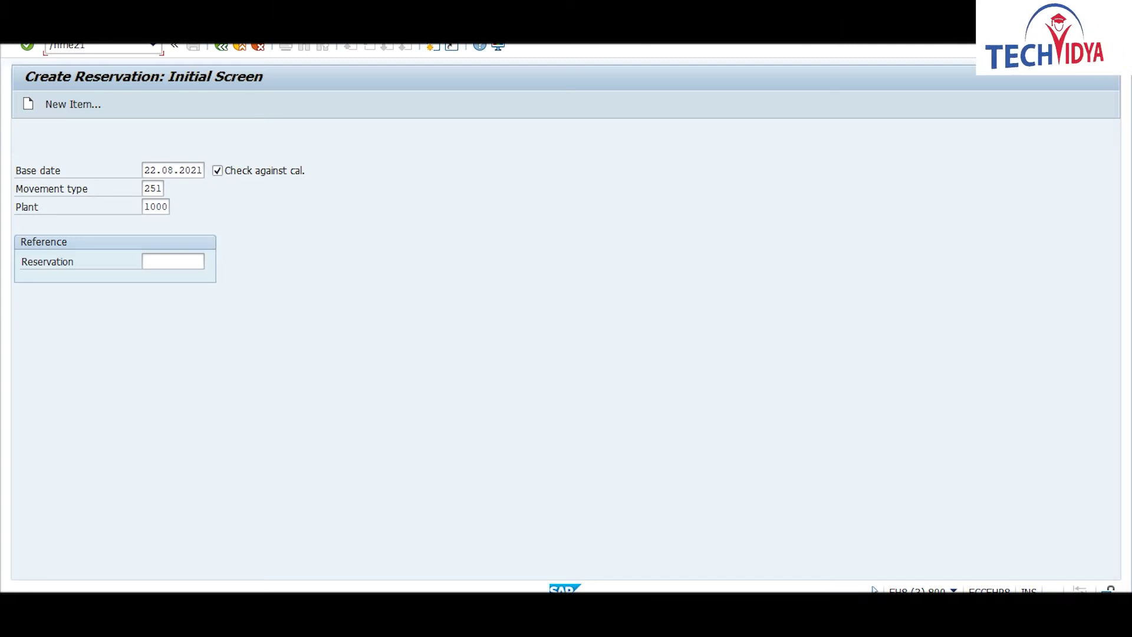
{"action": "key", "text": "Return"}
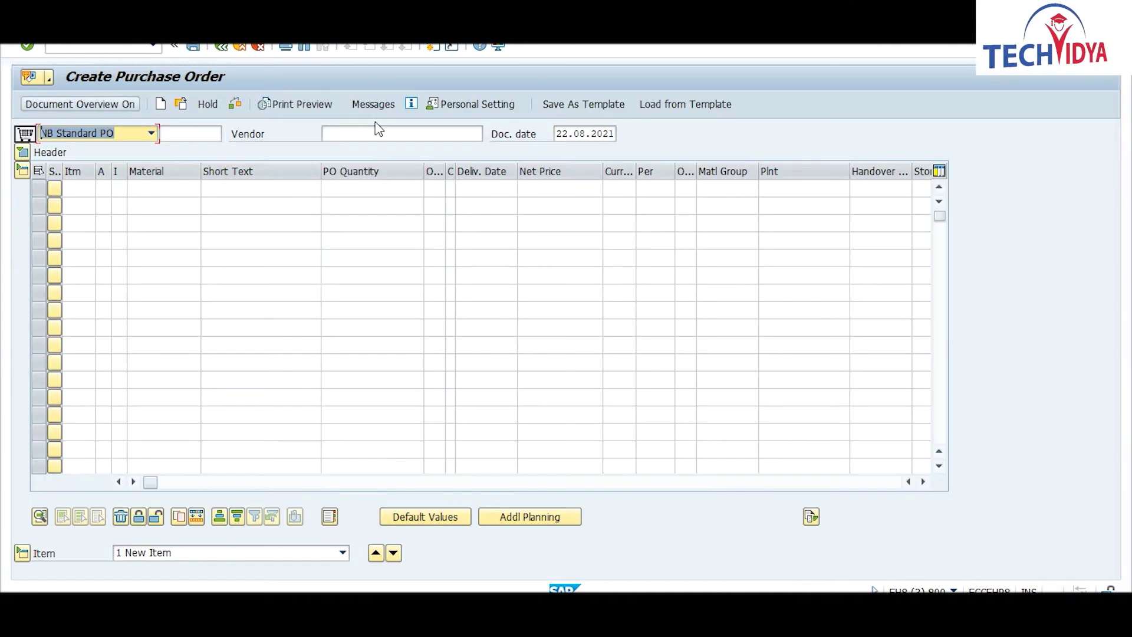
Step: Enter vendor 200 and a first item for material RAW2 with quantity 120
{"action": "left_click", "coordinate": [351, 129]}
{"action": "type", "text": "29"}
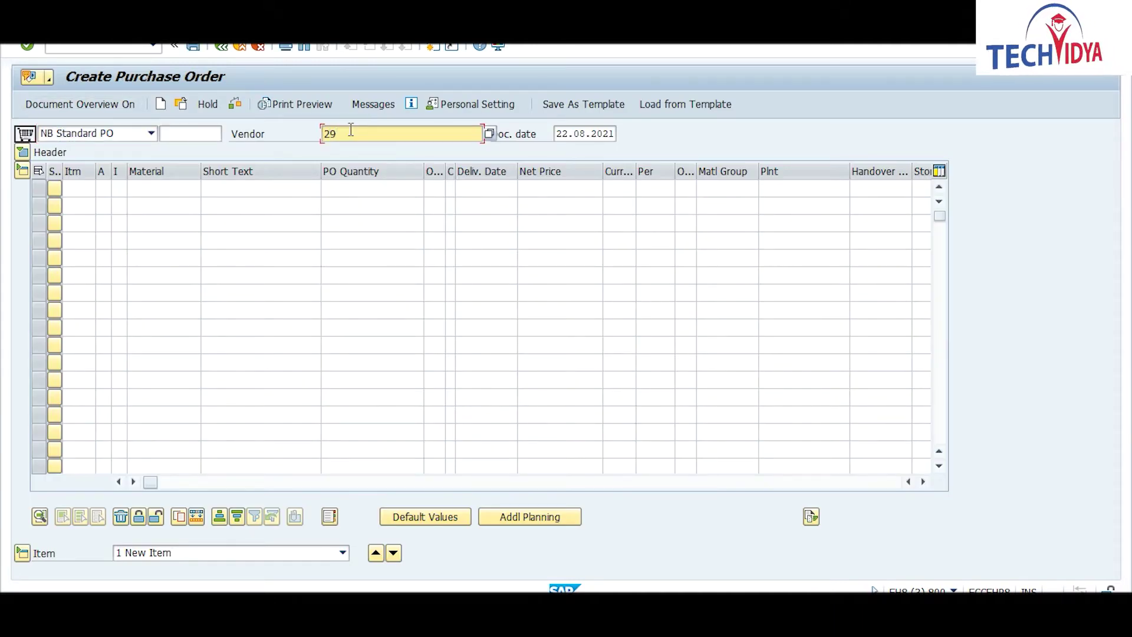
{"action": "key", "text": "BackSpace"}
{"action": "type", "text": "00"}
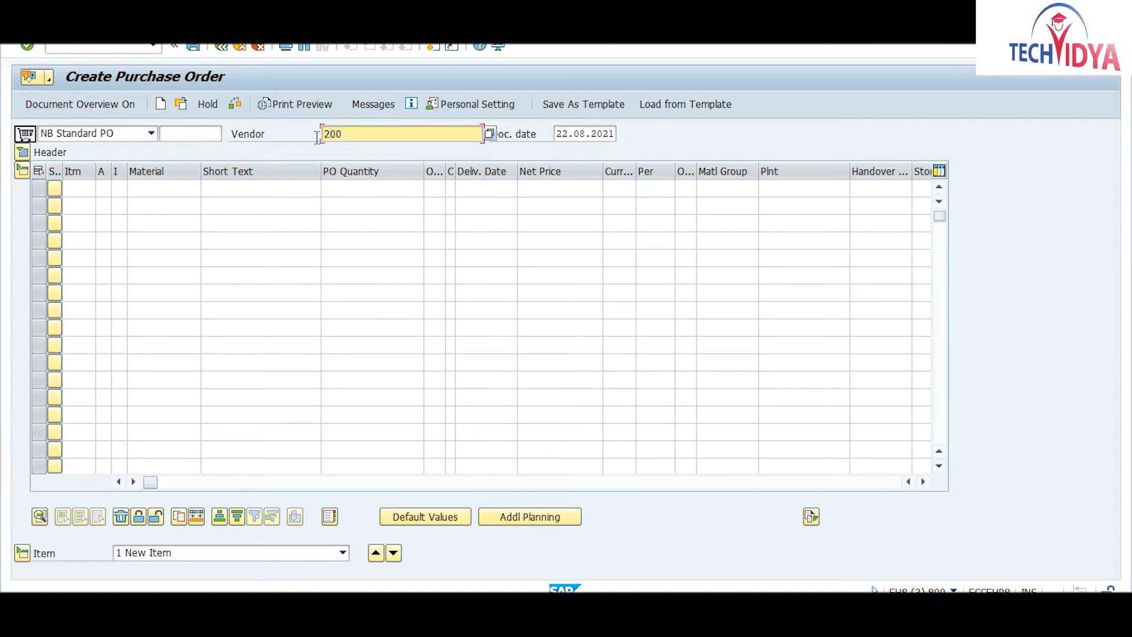
{"action": "left_click", "coordinate": [166, 186]}
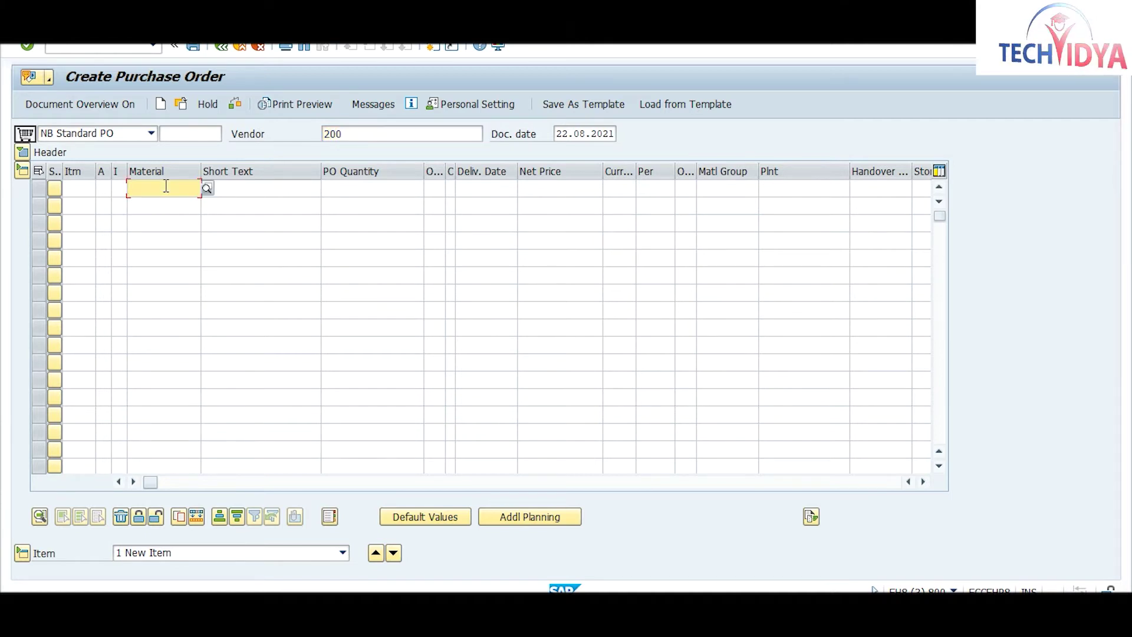
{"action": "type", "text": "raw2"}
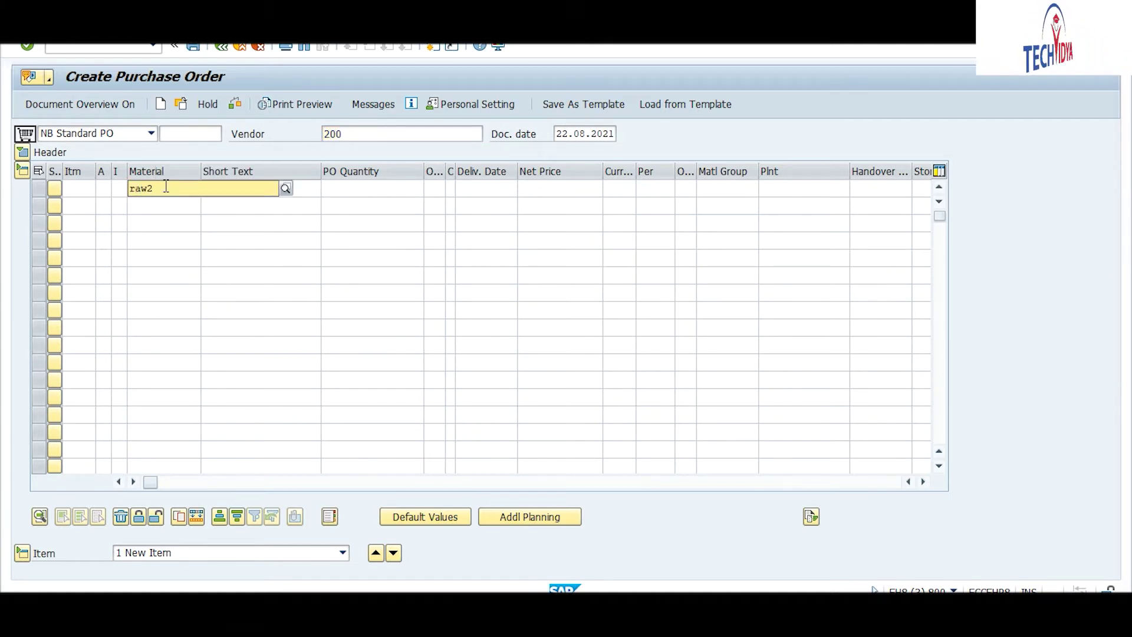
{"action": "key", "text": "Tab"}
{"action": "key", "text": "Tab"}
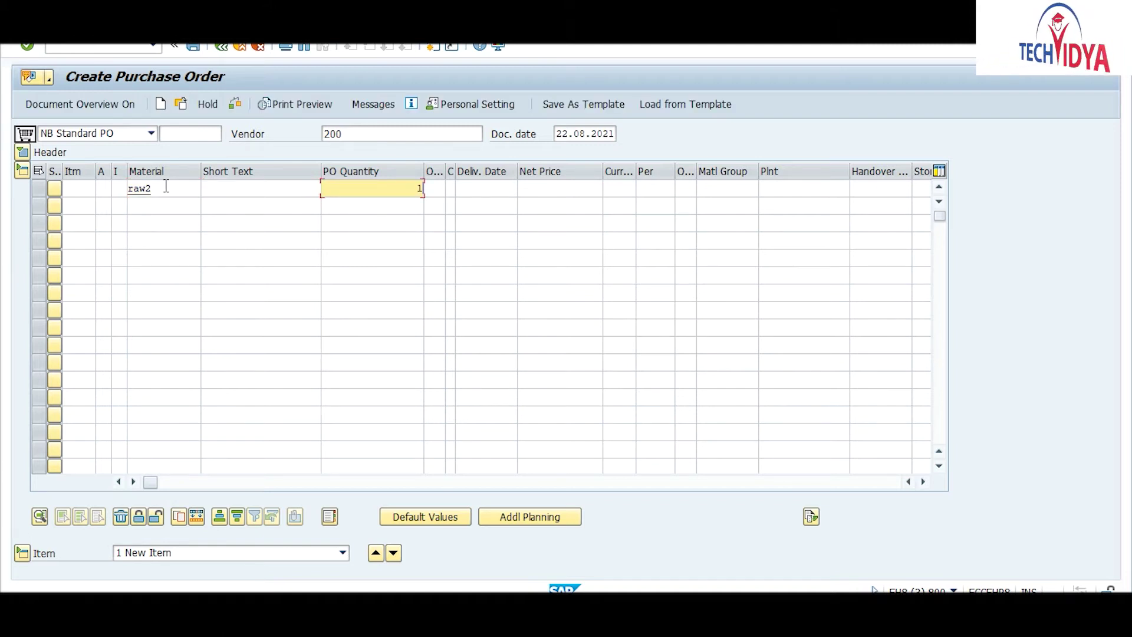
{"action": "type", "text": "120"}
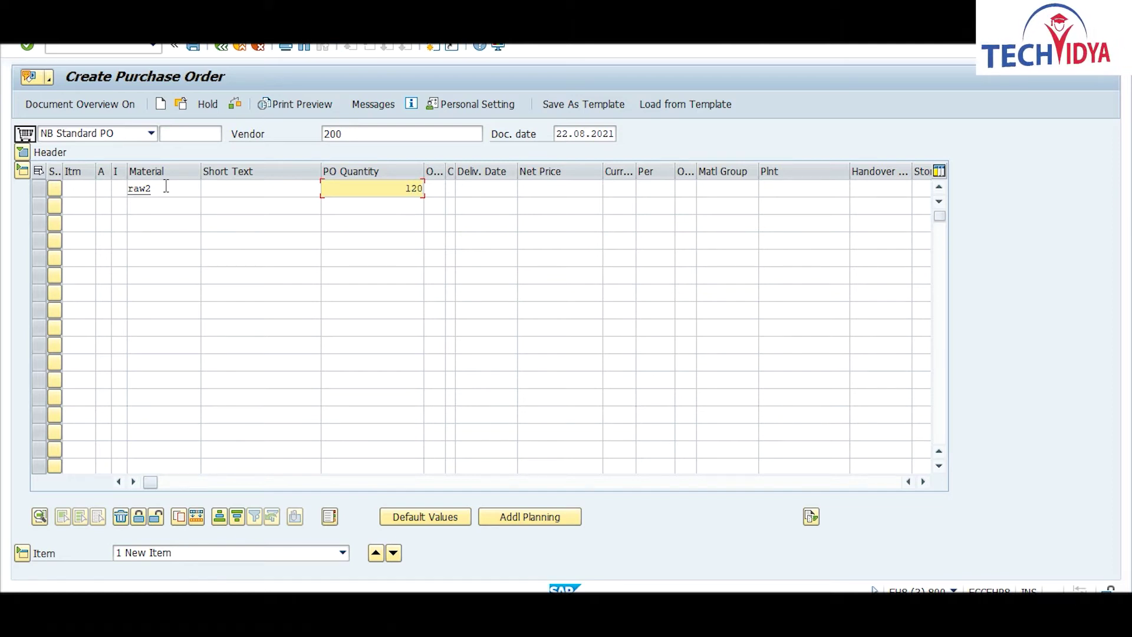
Step: Give the item delivery date 23.08.2021, plant 1000 and storage location CM01
{"action": "left_click", "coordinate": [479, 190]}
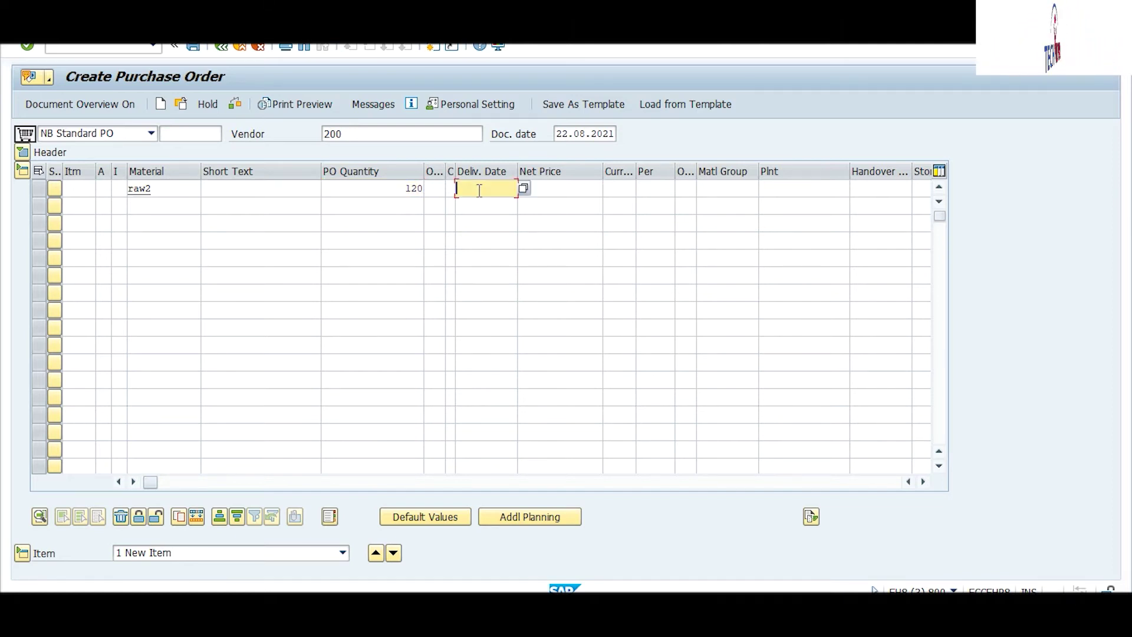
{"action": "type", "text": "23"}
{"action": "key", "text": "Down"}
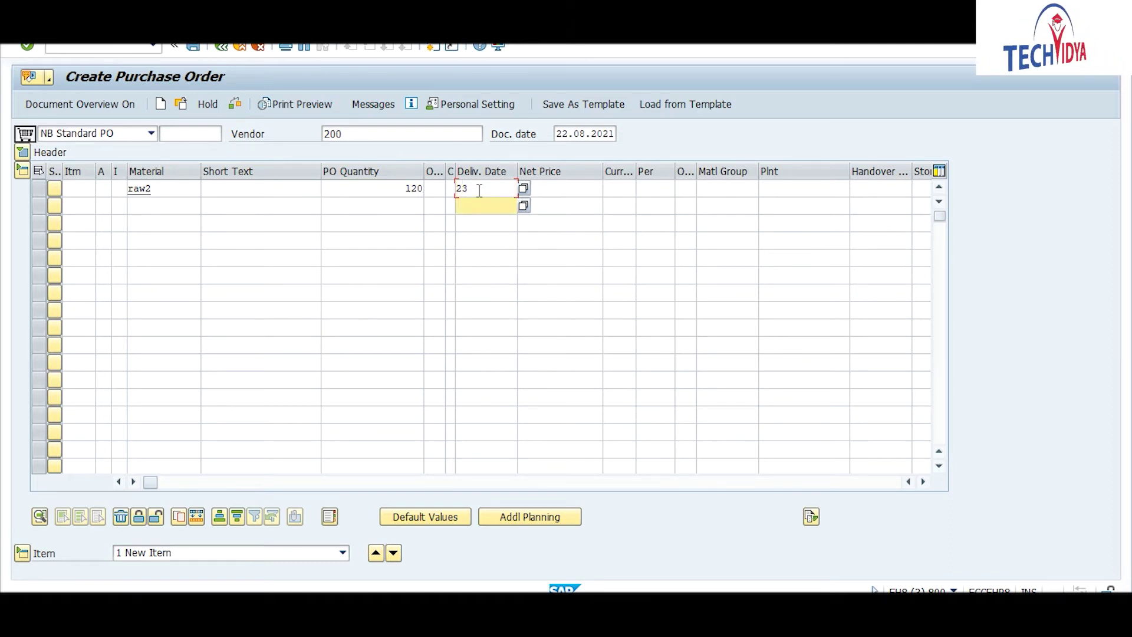
{"action": "key", "text": "Up"}
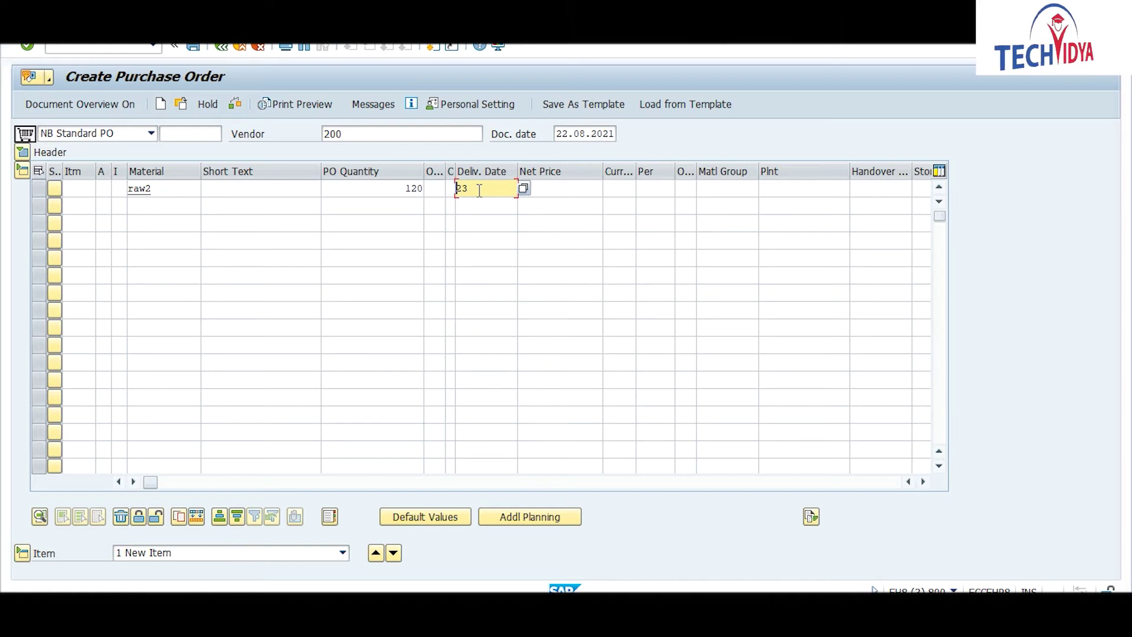
{"action": "left_click", "coordinate": [479, 191]}
{"action": "type", "text": ".08."}
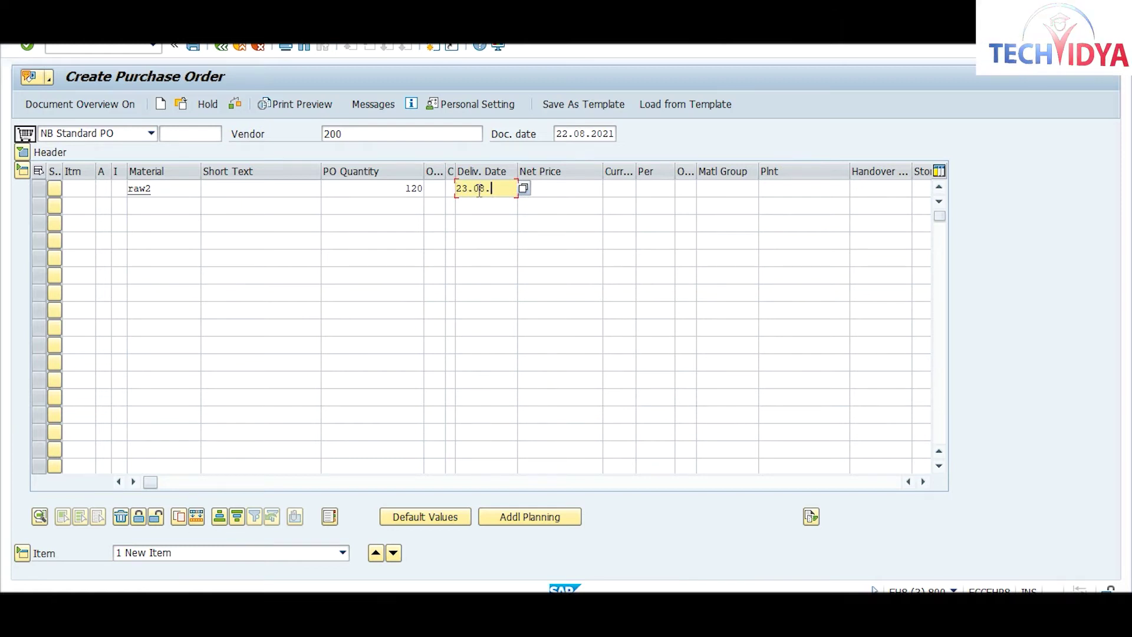
{"action": "type", "text": "2021"}
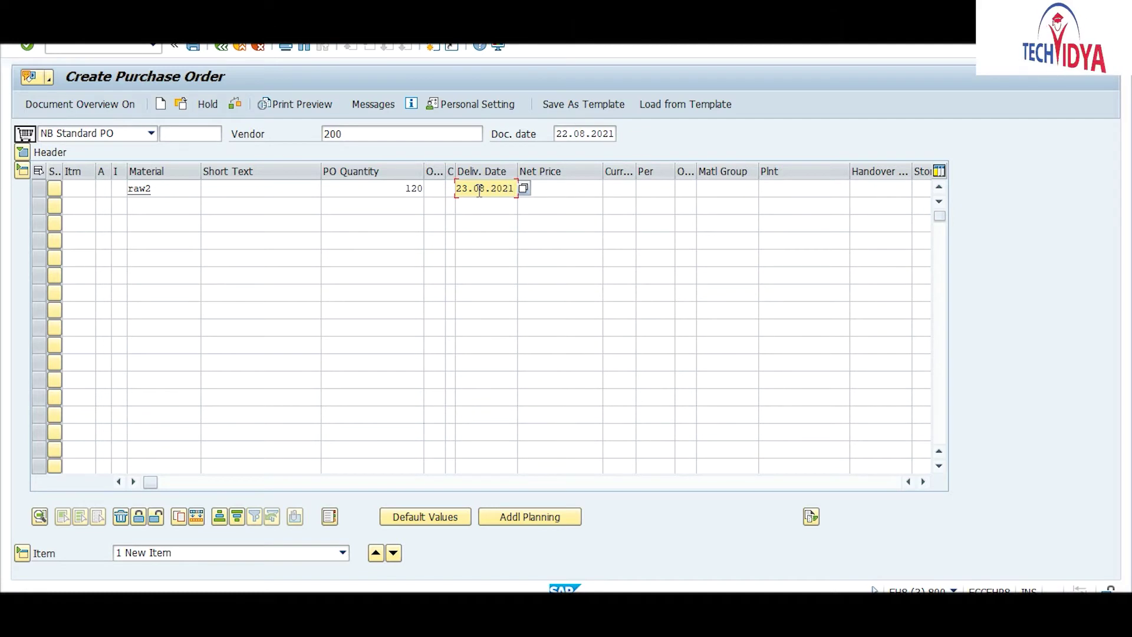
{"action": "key", "text": "Tab"}
{"action": "key", "text": "Tab"}
{"action": "key", "text": "Tab"}
{"action": "key", "text": "Tab"}
{"action": "key", "text": "Tab"}
{"action": "key", "text": "Tab"}
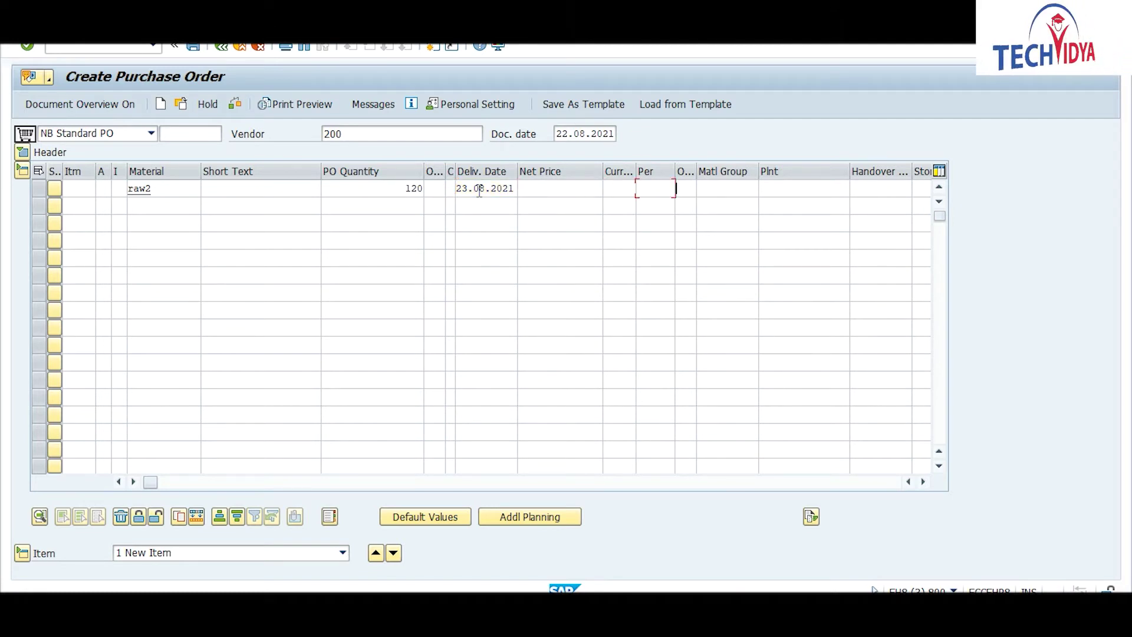
{"action": "type", "text": "1000"}
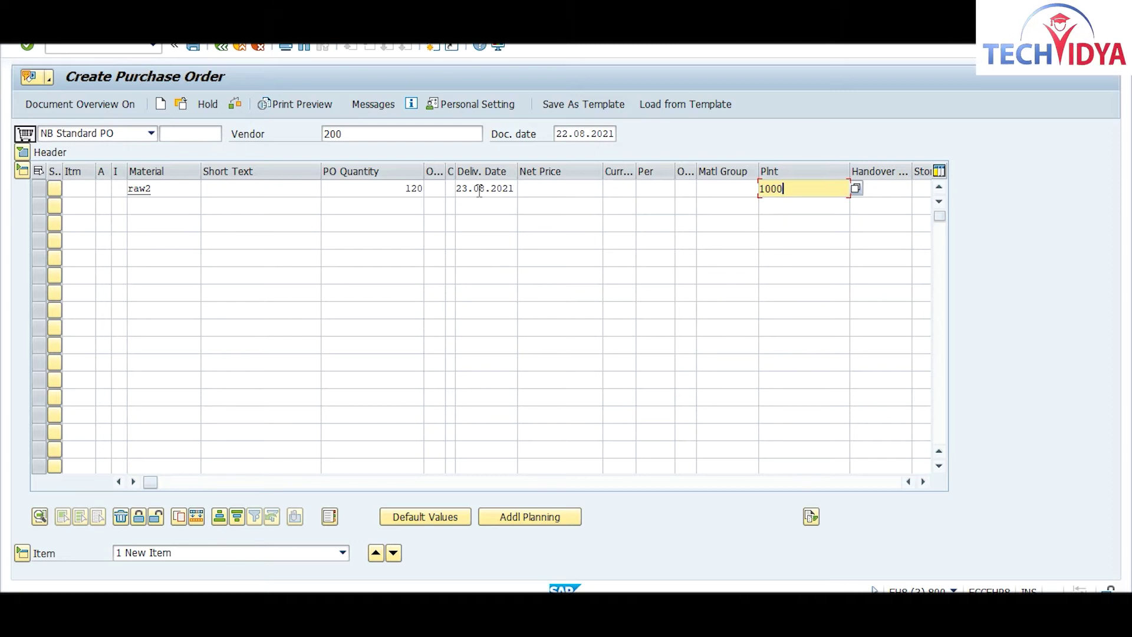
{"action": "key", "text": "Tab"}
{"action": "key", "text": "Tab"}
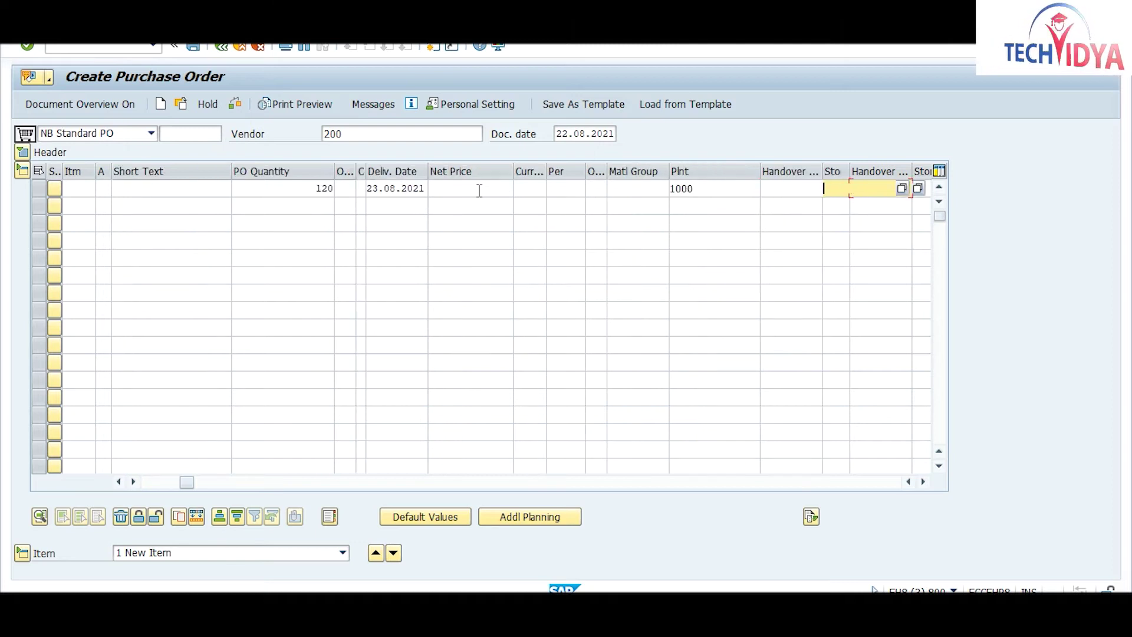
{"action": "type", "text": "cm01"}
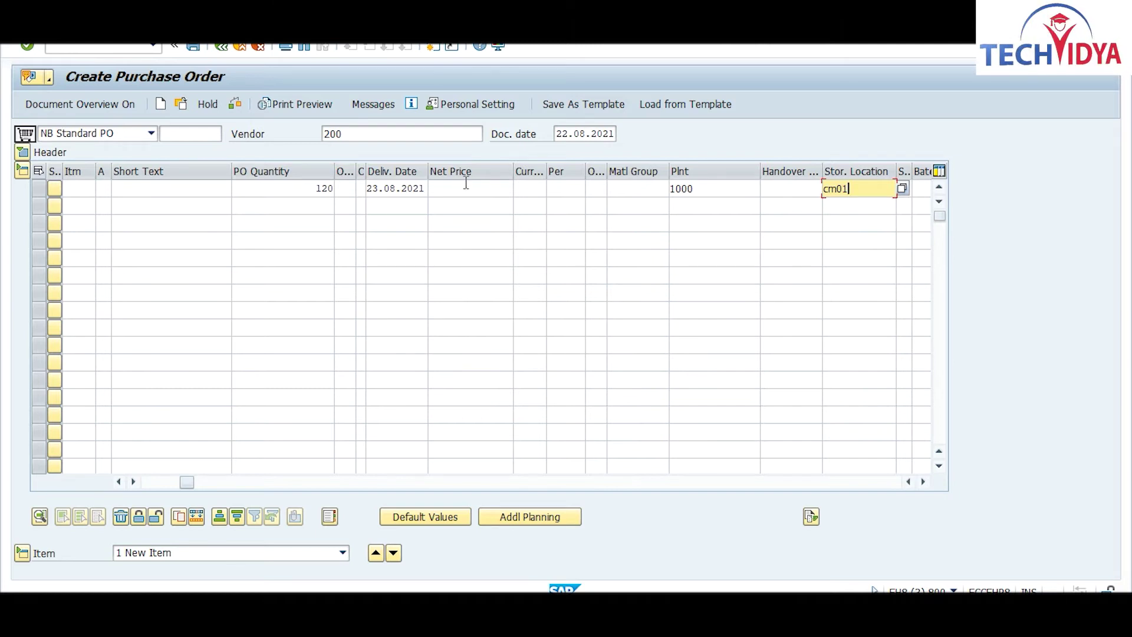
Step: Set the item's net price to 3000 EUR
{"action": "left_click", "coordinate": [463, 184]}
{"action": "type", "text": "3000"}
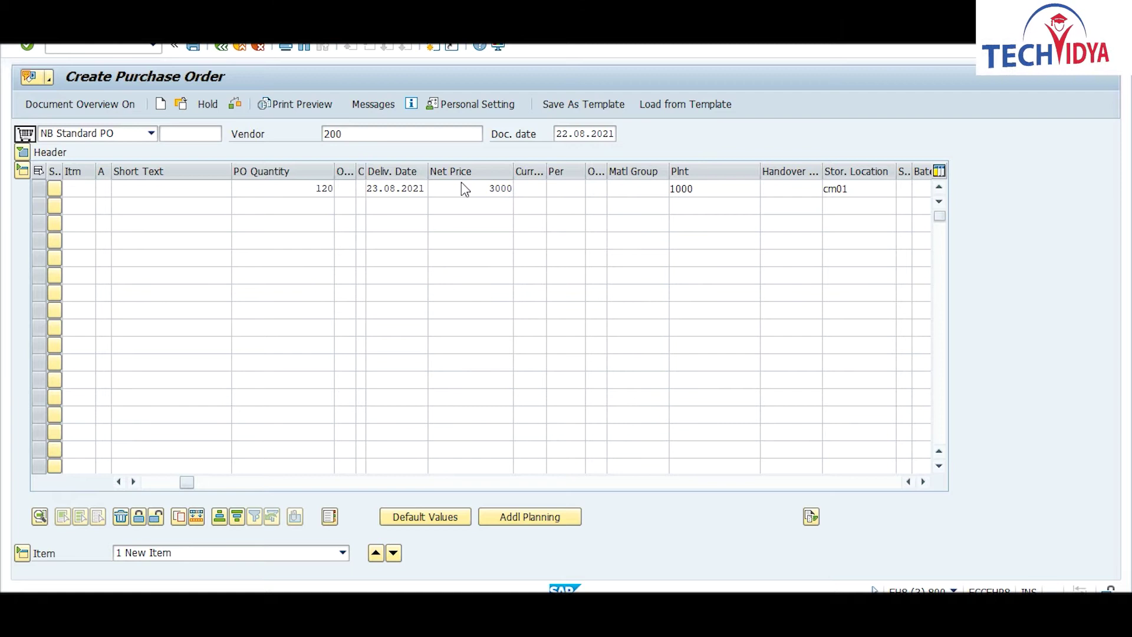
{"action": "key", "text": "Return"}
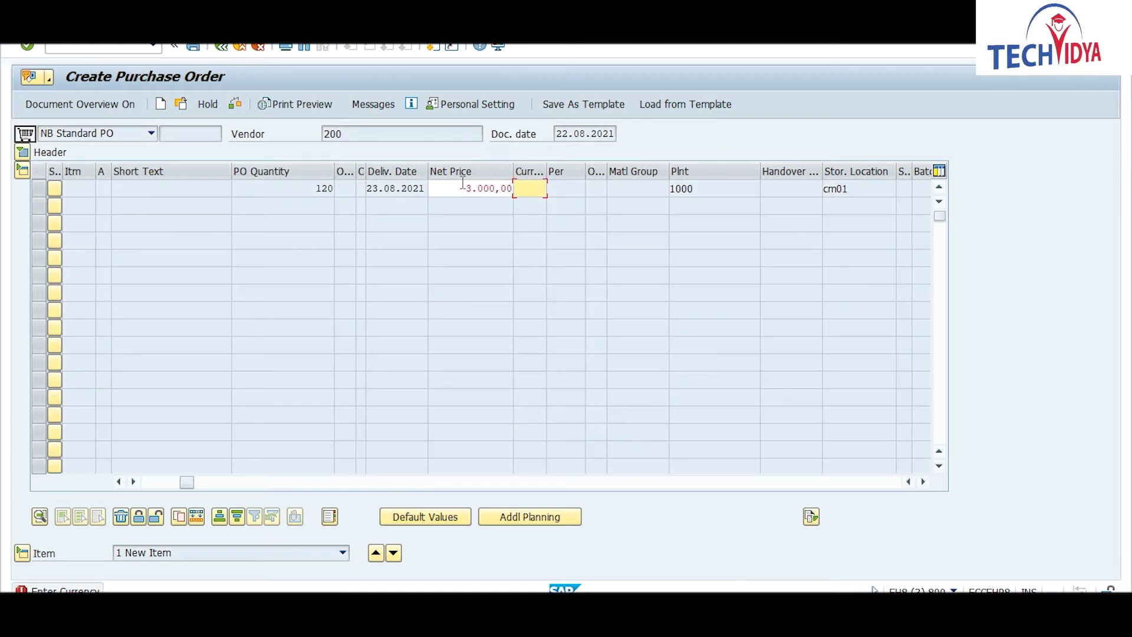
{"action": "type", "text": "eur"}
{"action": "key", "text": "Return"}
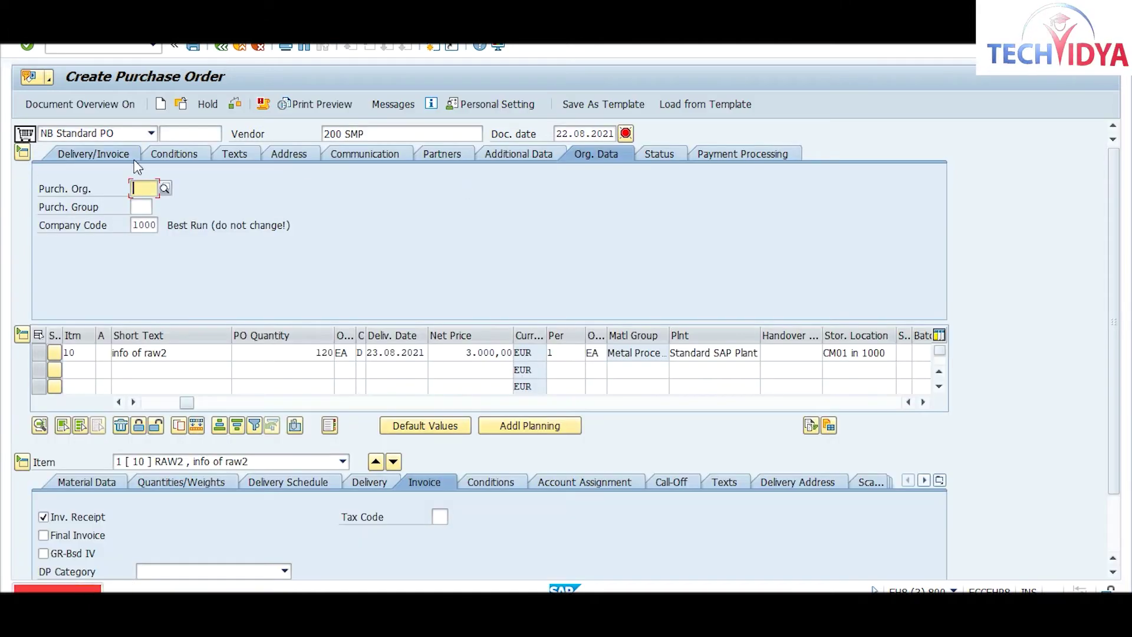
Step: Set purchasing organisation 1000 and purchasing group 000 on the Org. Data tab
{"action": "type", "text": "1000"}
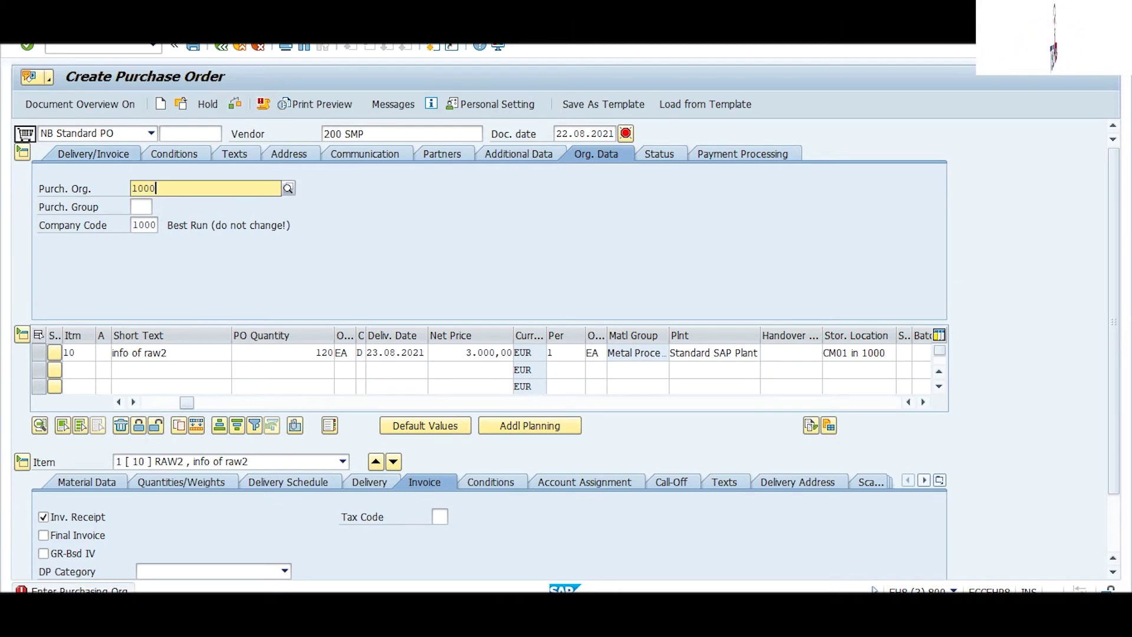
{"action": "key", "text": "Return"}
{"action": "type", "text": "000"}
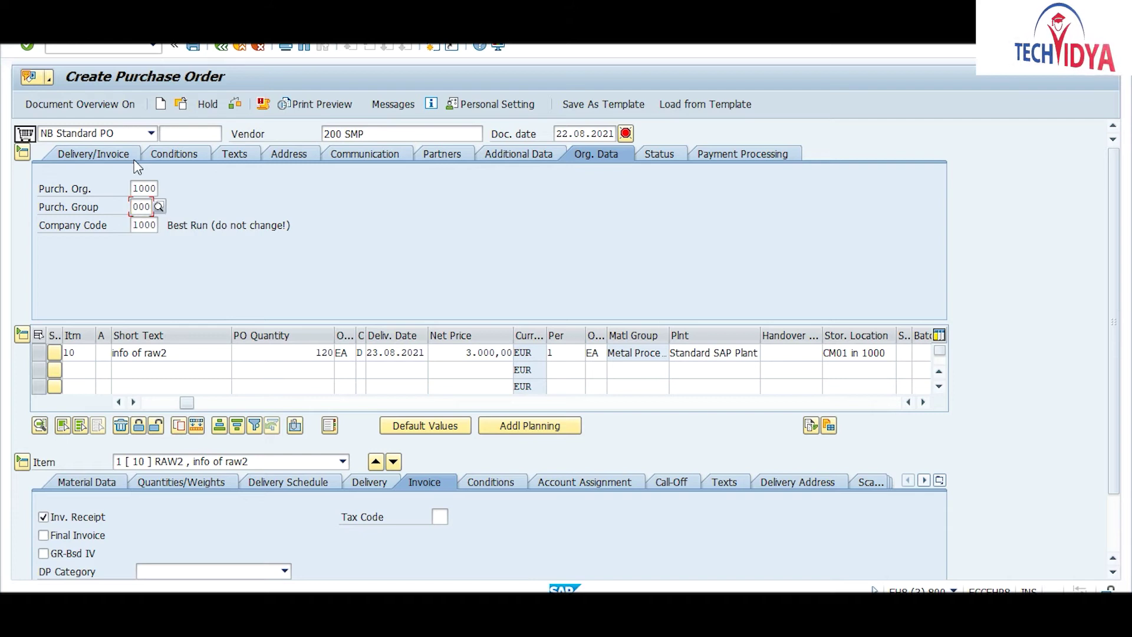
{"action": "key", "text": "Return"}
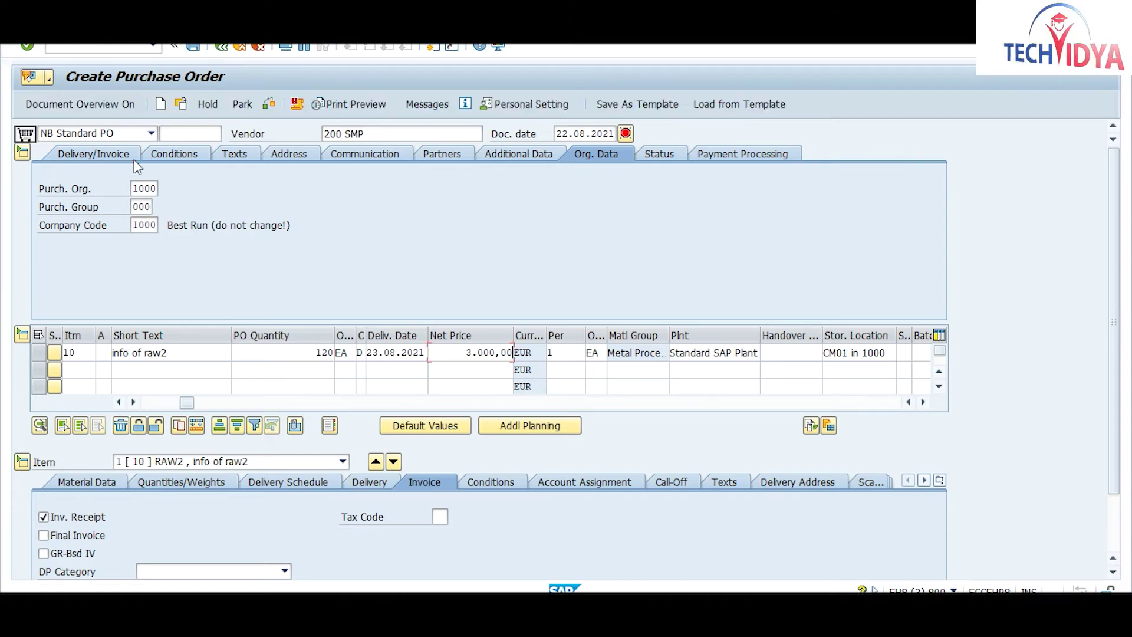
{"action": "key", "text": "Return"}
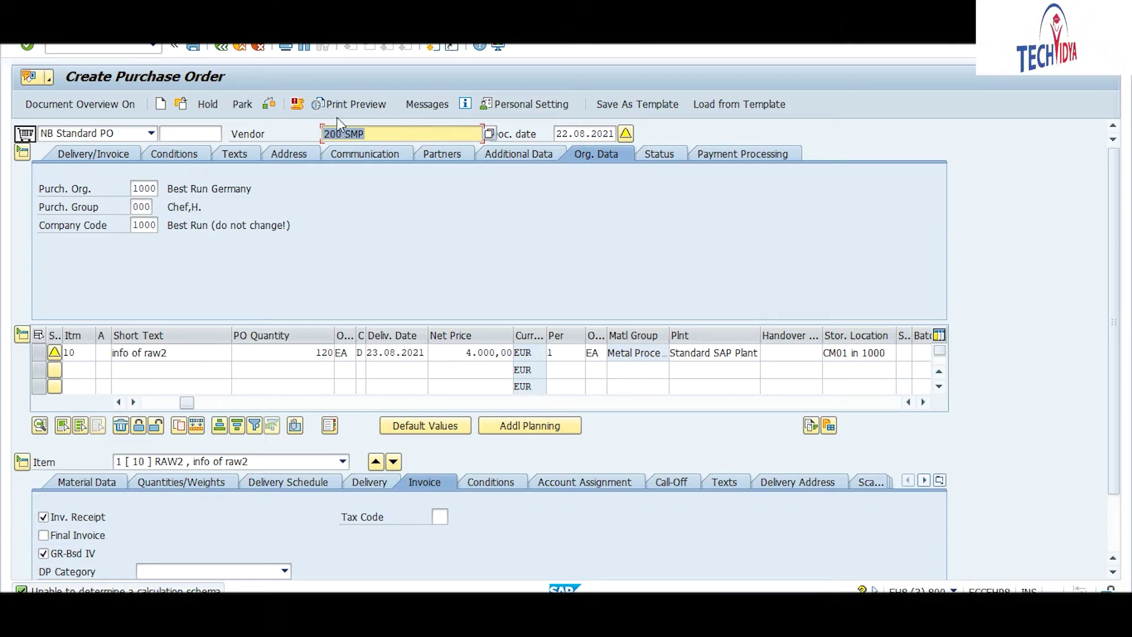
{"action": "left_click", "coordinate": [270, 106]}
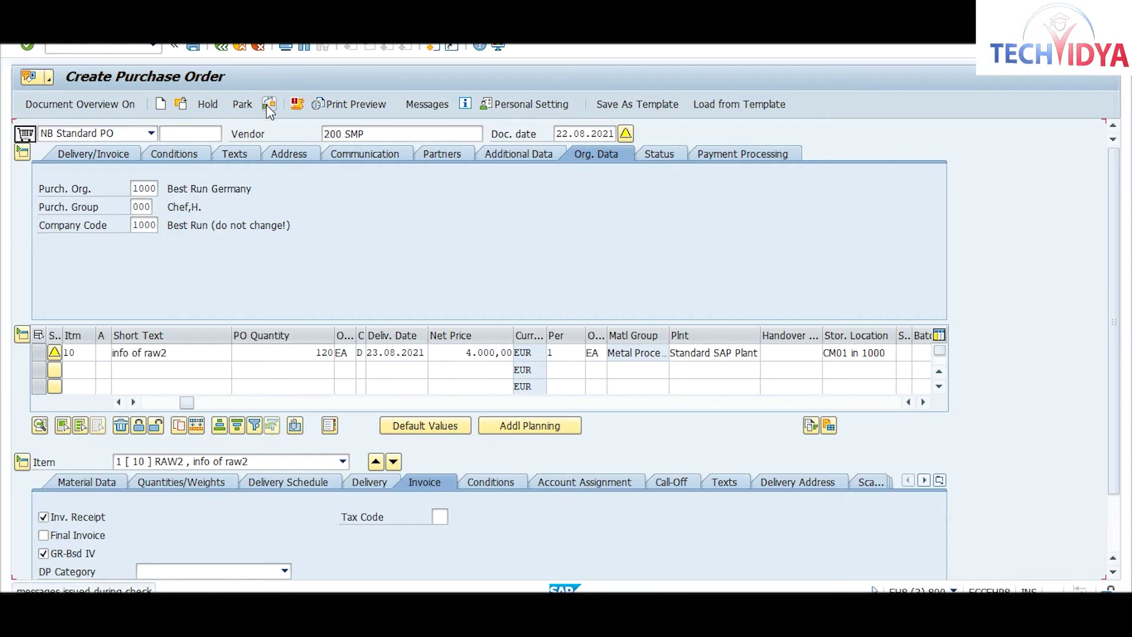
{"action": "left_click", "coordinate": [192, 49]}
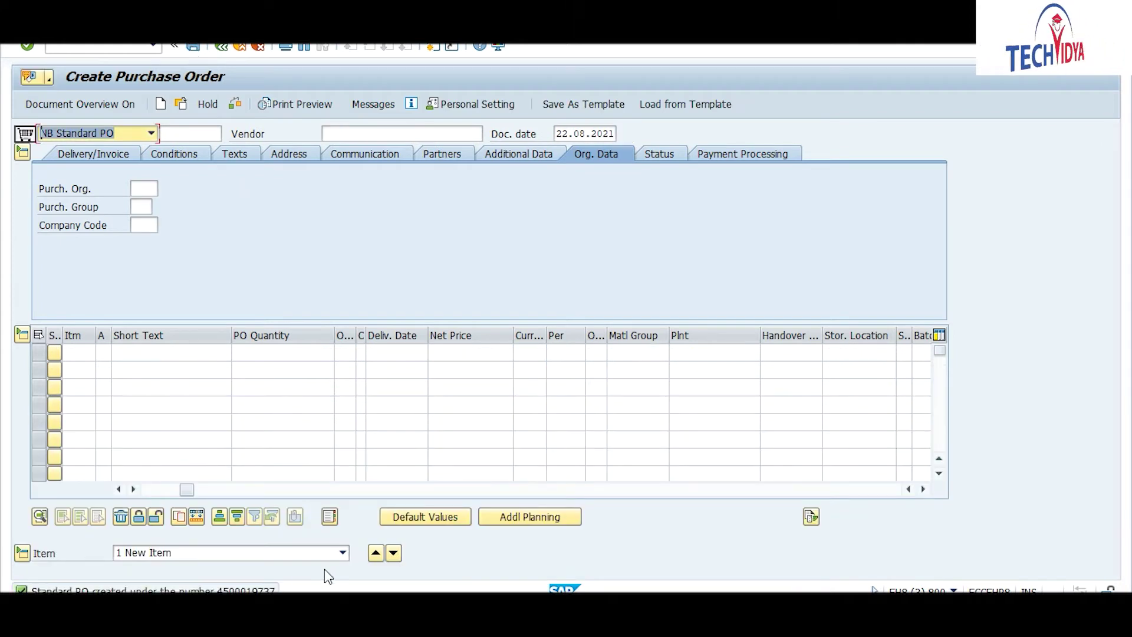
{"action": "left_click", "coordinate": [266, 589]}
{"action": "left_click", "coordinate": [267, 589]}
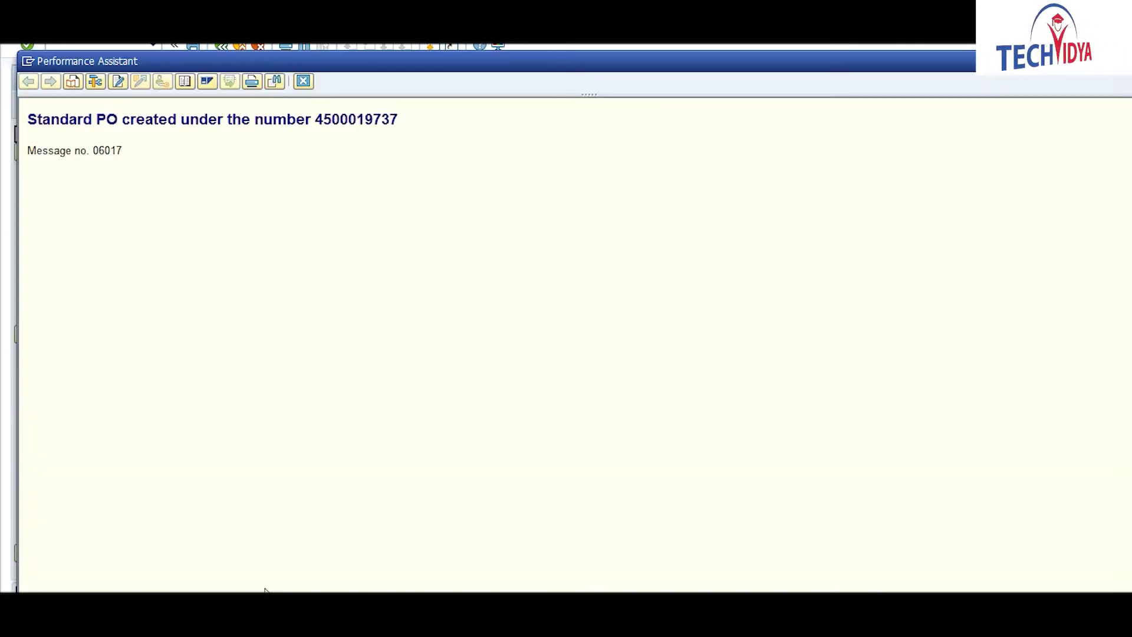
{"action": "left_click_drag", "start_coordinate": [318, 117], "coordinate": [407, 128]}
{"action": "key", "text": "ctrl+c"}
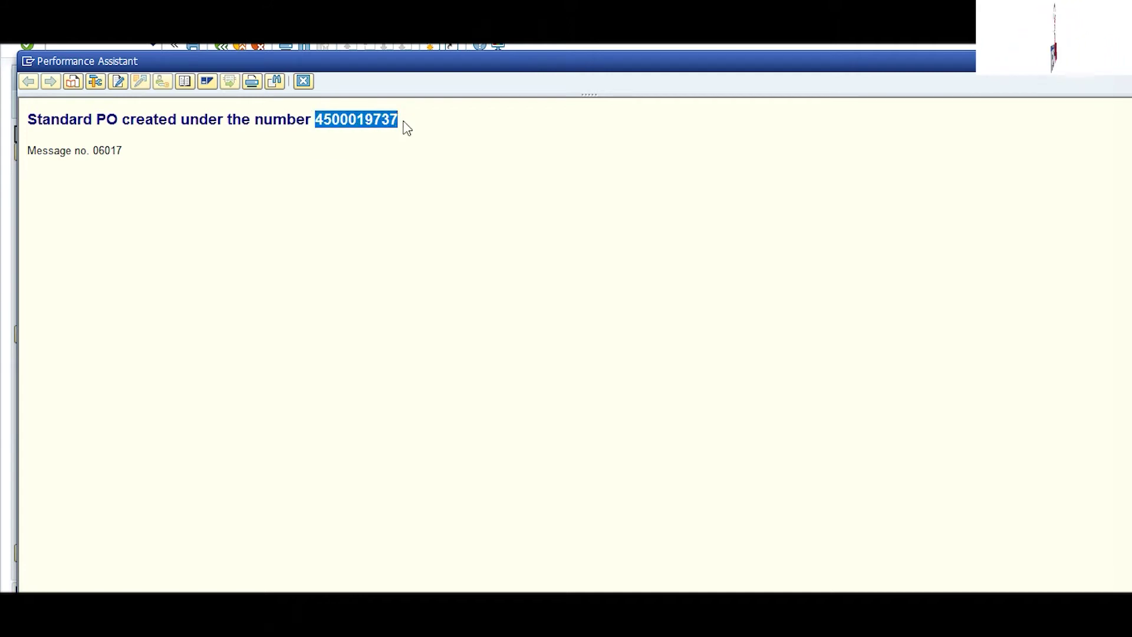
{"action": "left_click", "coordinate": [302, 79]}
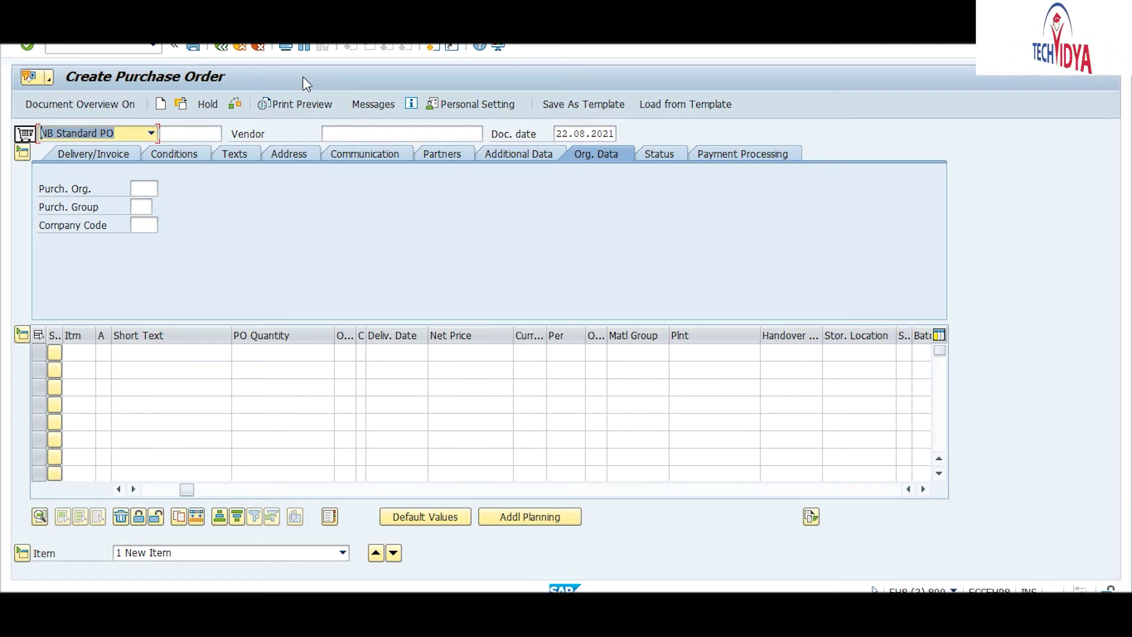
{"action": "left_click", "coordinate": [130, 43]}
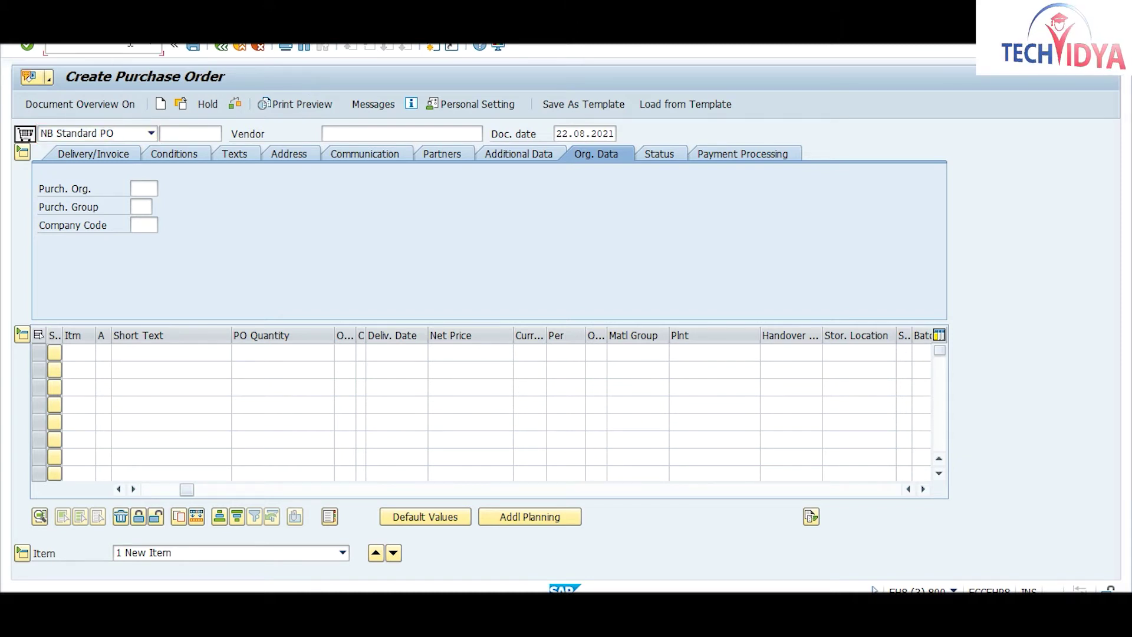
{"action": "type", "text": "/"}
{"action": "type", "text": "n"}
{"action": "type", "text": "me"}
{"action": "type", "text": "go"}
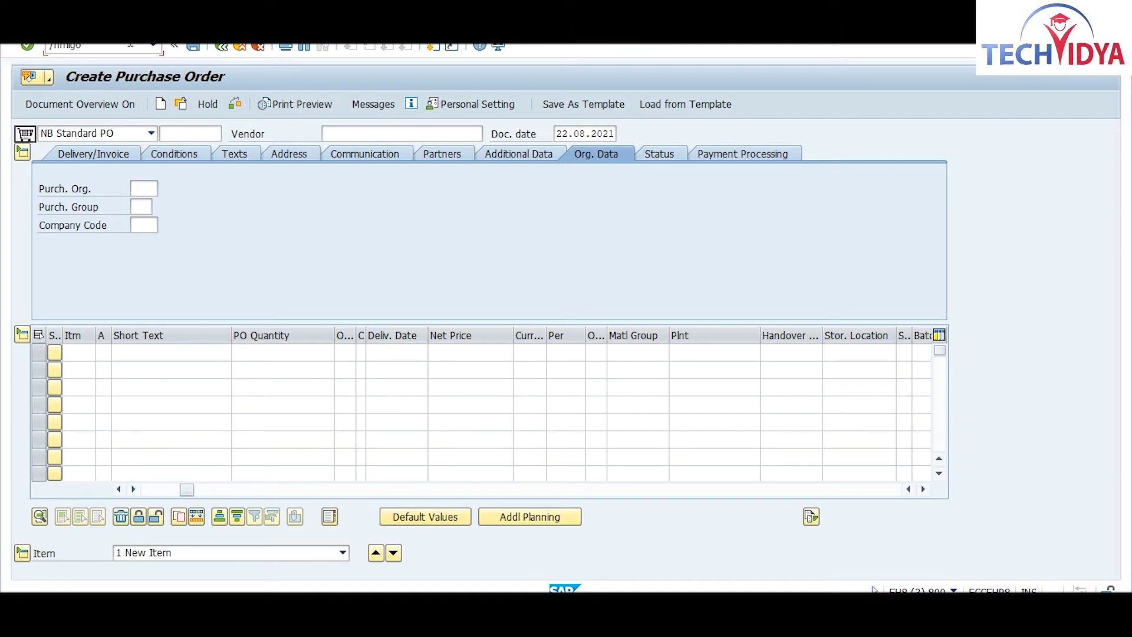
{"action": "key", "text": "Return"}
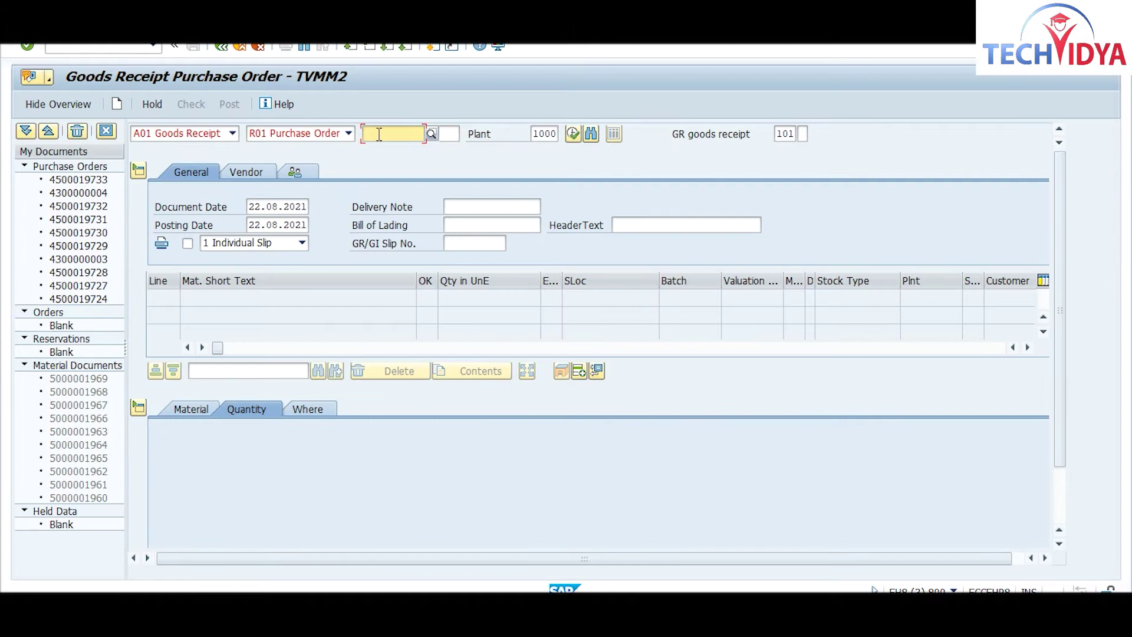
{"action": "key", "text": "ctrl+v"}
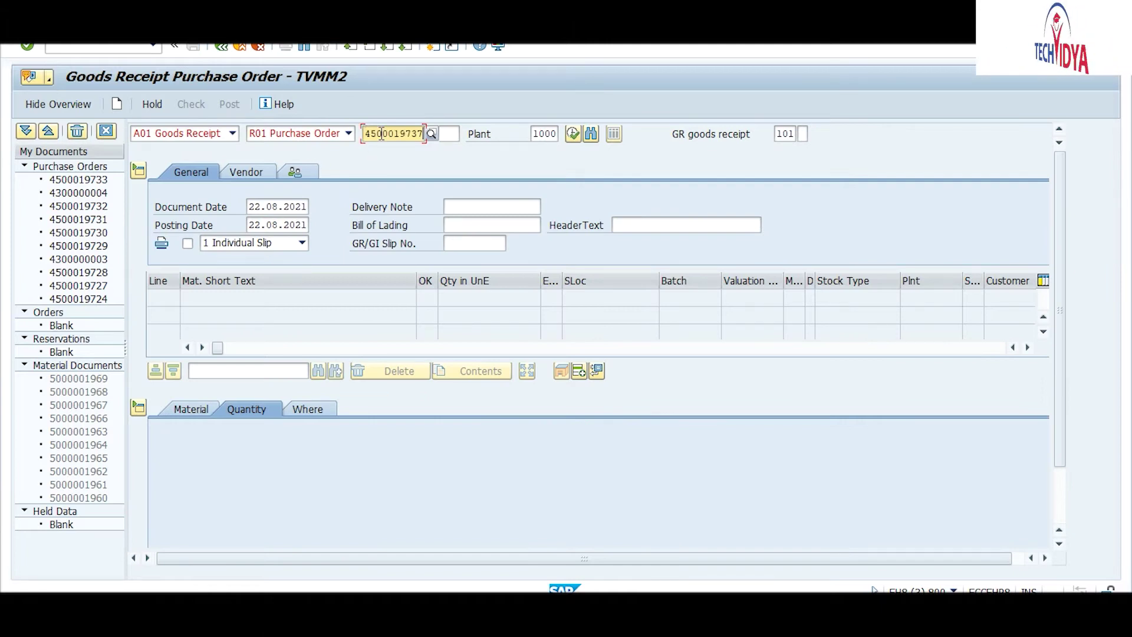
{"action": "key", "text": "Return"}
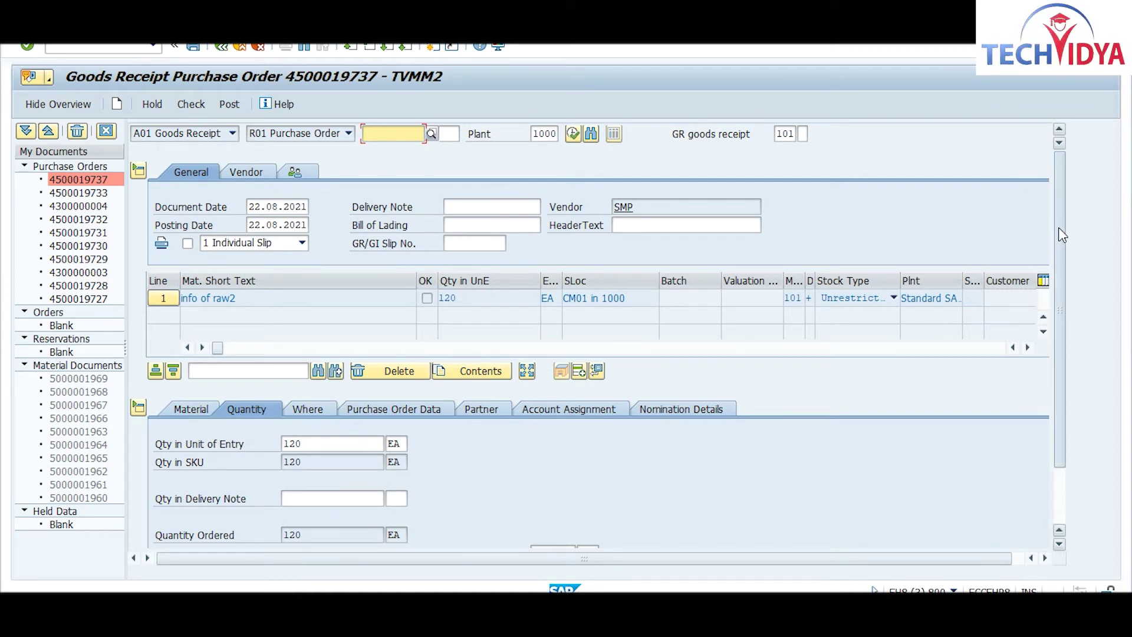
Step: Replace the RAW2 receipt quantity 120 with 40 EA on the Quantity tab, reviewing the Where tab
{"action": "left_click_drag", "start_coordinate": [1060, 228], "coordinate": [1077, 337]}
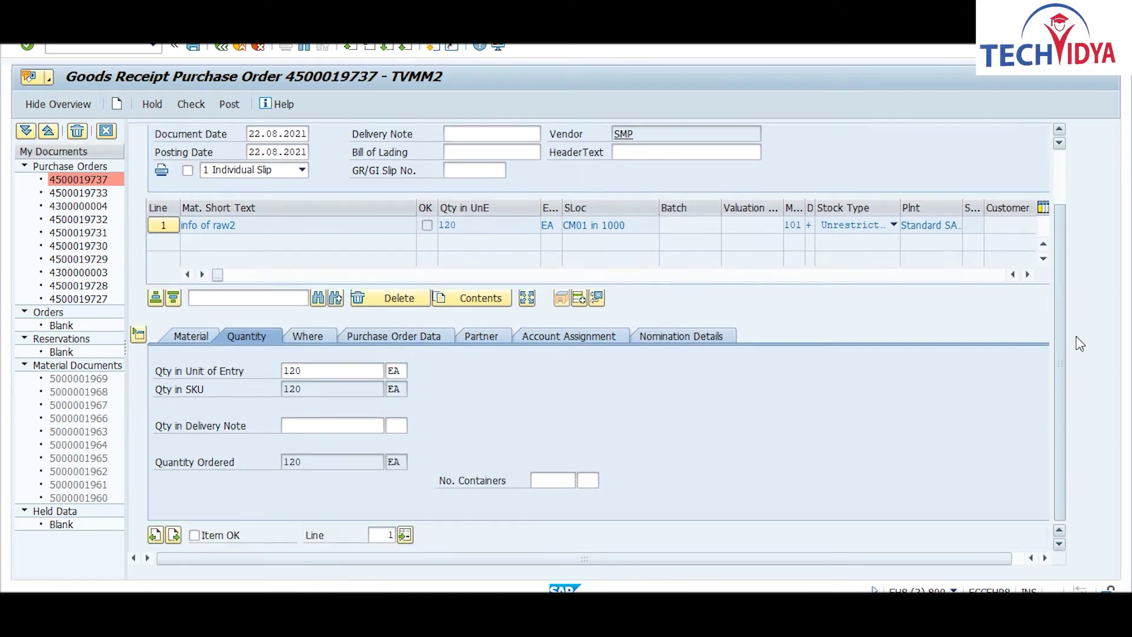
{"action": "left_click", "coordinate": [181, 332]}
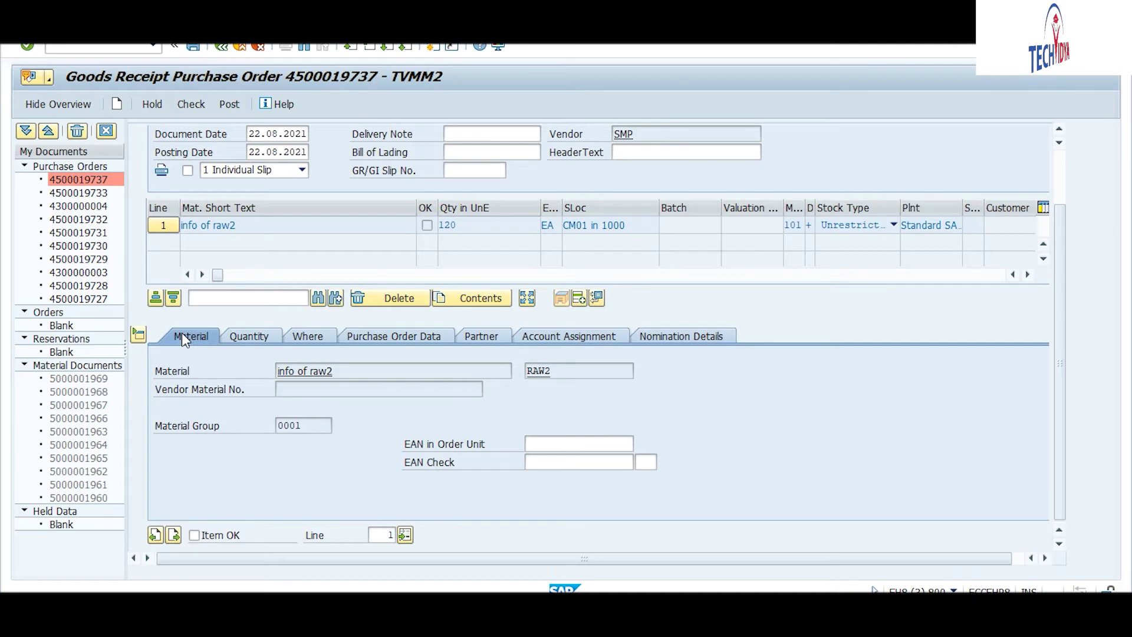
{"action": "left_click", "coordinate": [242, 335]}
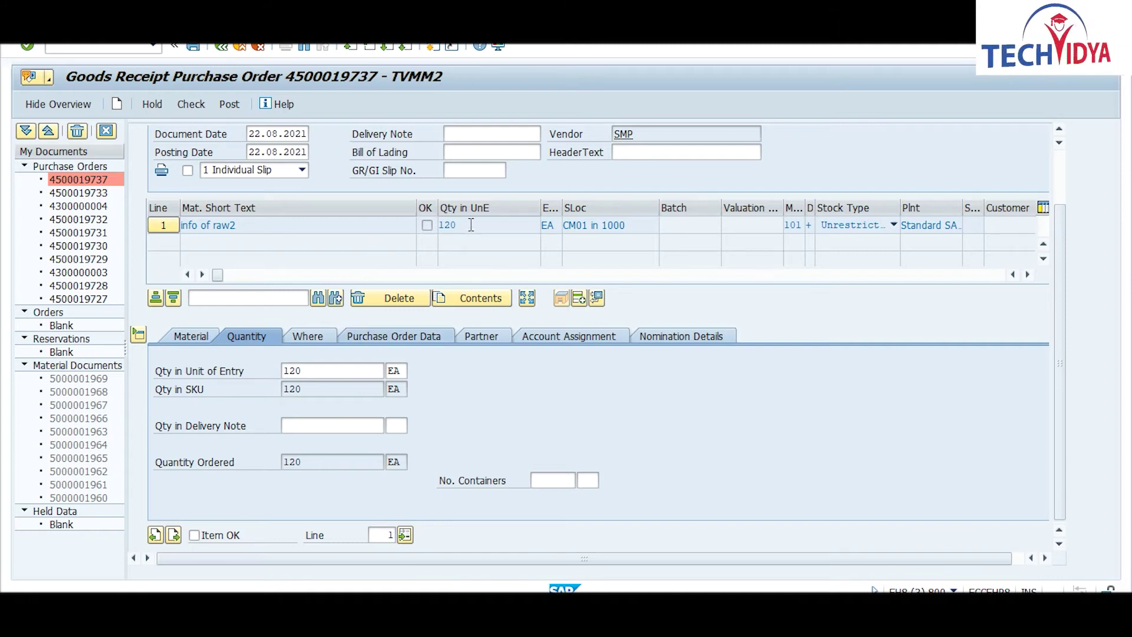
{"action": "left_click", "coordinate": [309, 370]}
{"action": "left_click_drag", "start_coordinate": [309, 370], "coordinate": [263, 372]}
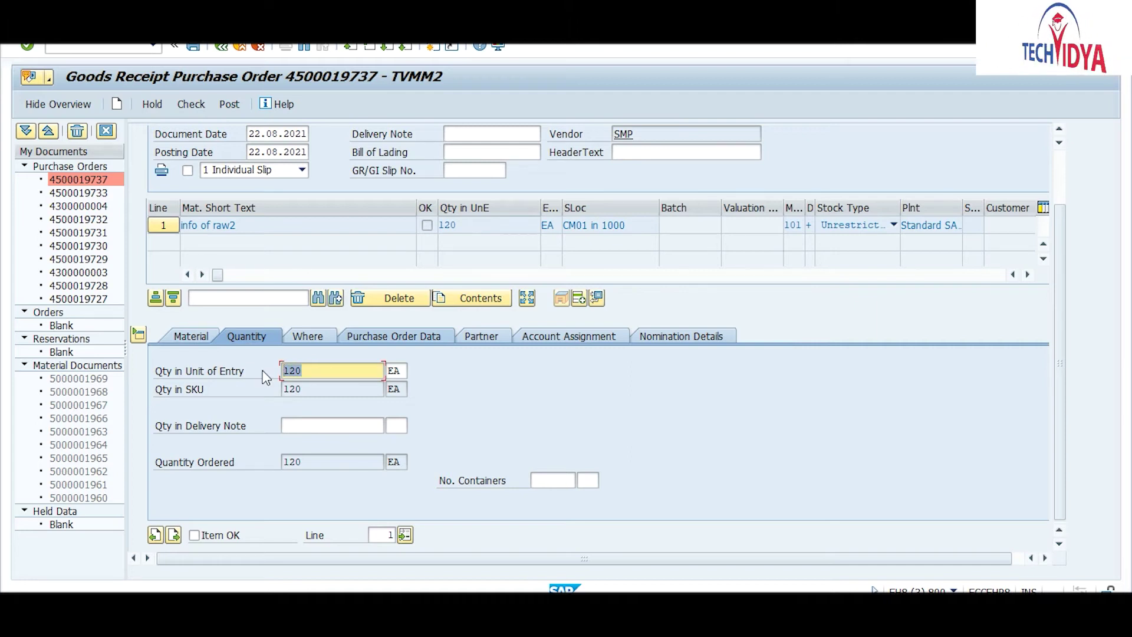
{"action": "type", "text": "40"}
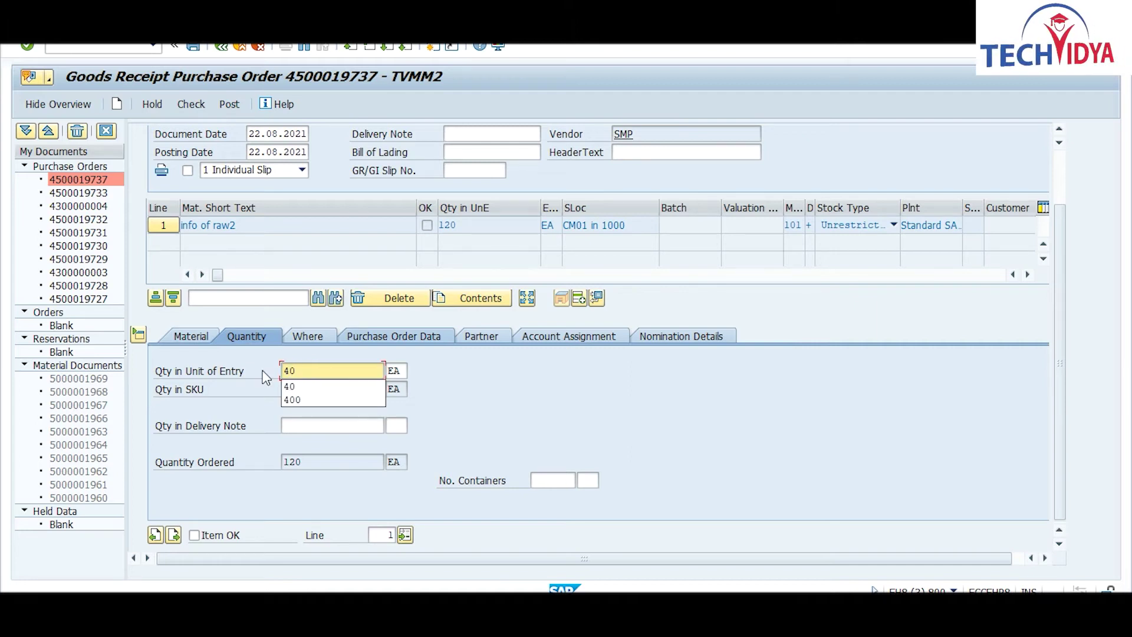
{"action": "left_click", "coordinate": [317, 340]}
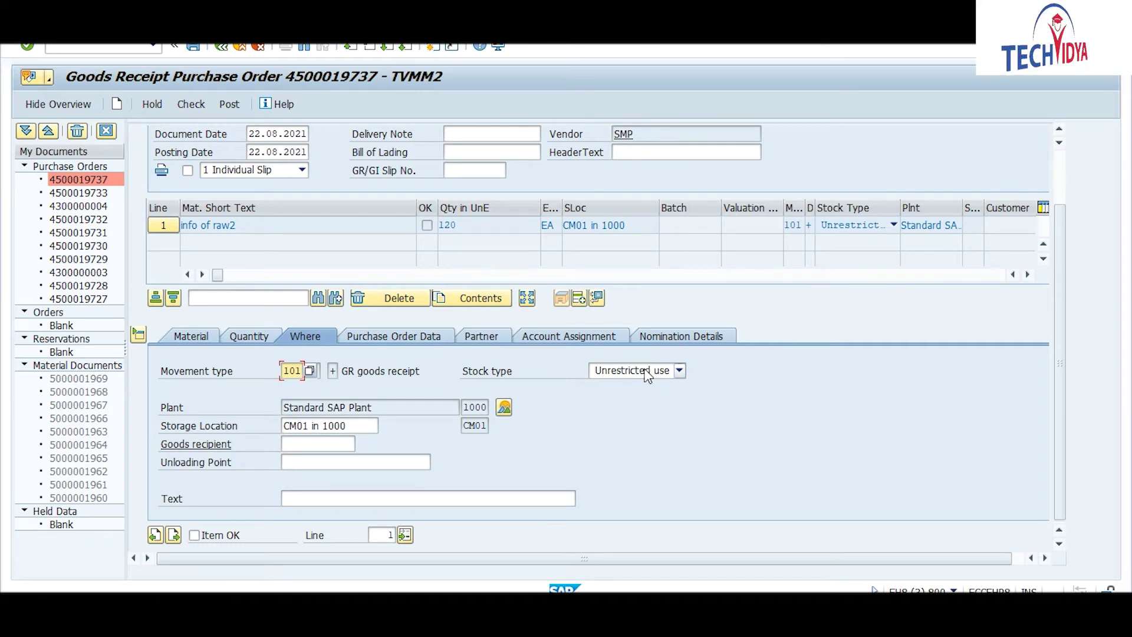
{"action": "left_click", "coordinate": [245, 338]}
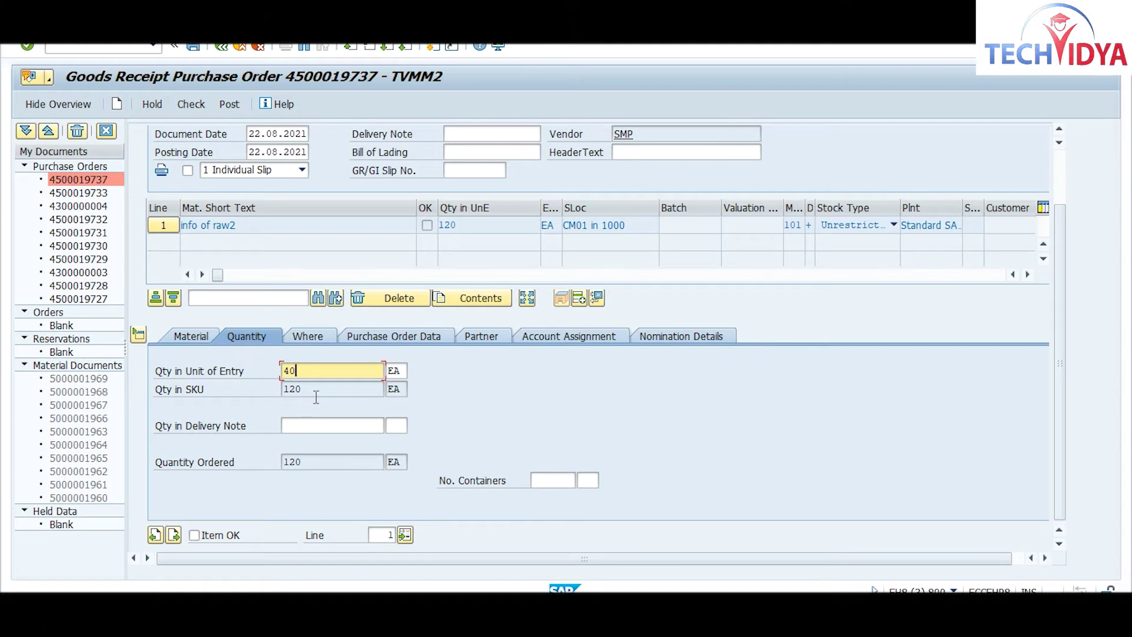
{"action": "left_click", "coordinate": [310, 337]}
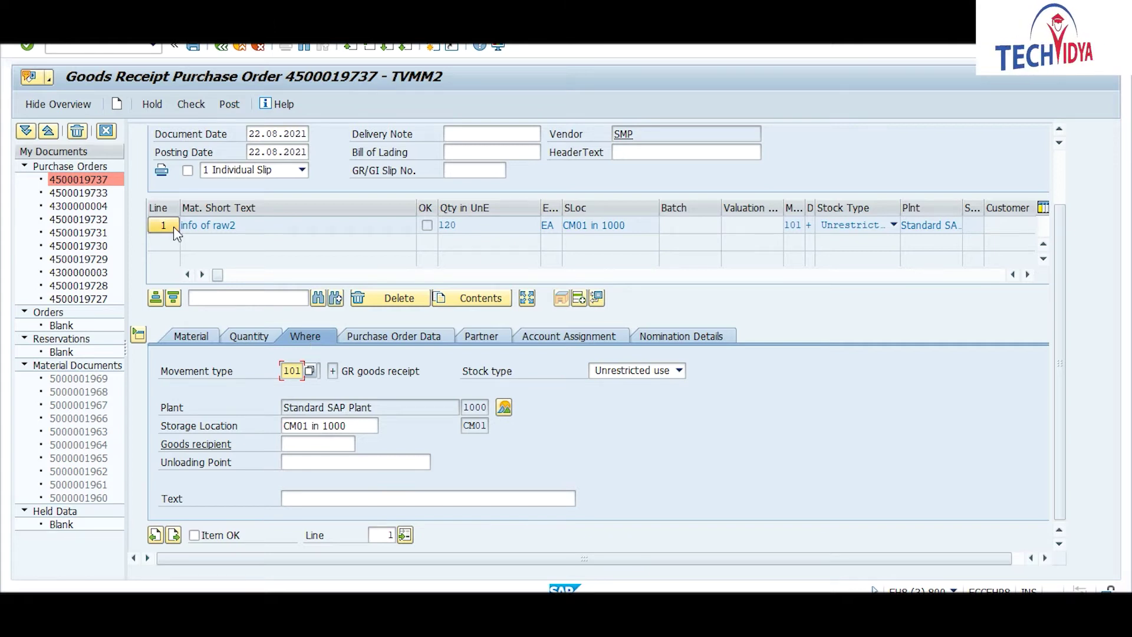
{"action": "left_click", "coordinate": [107, 129]}
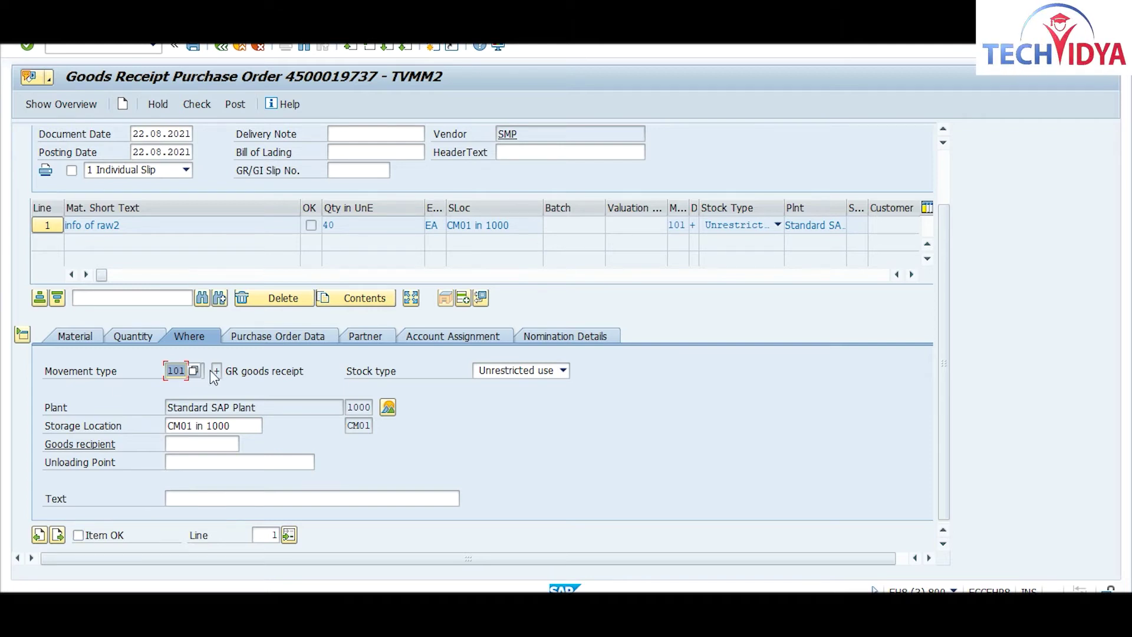
{"action": "left_click", "coordinate": [78, 535]}
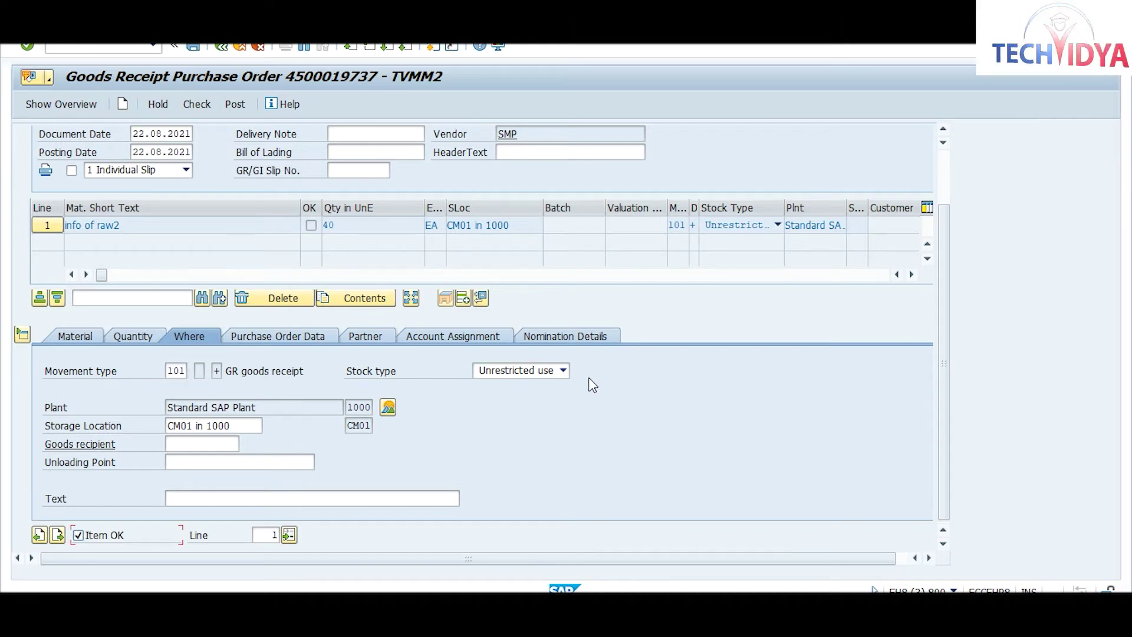
{"action": "left_click", "coordinate": [190, 104]}
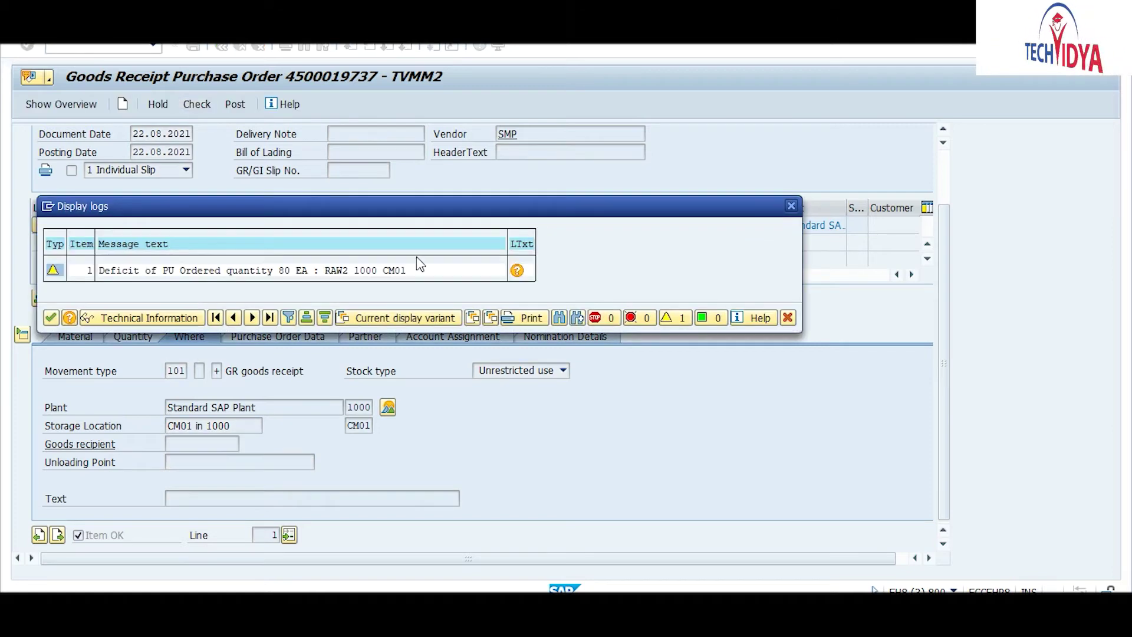
{"action": "key", "text": "Return"}
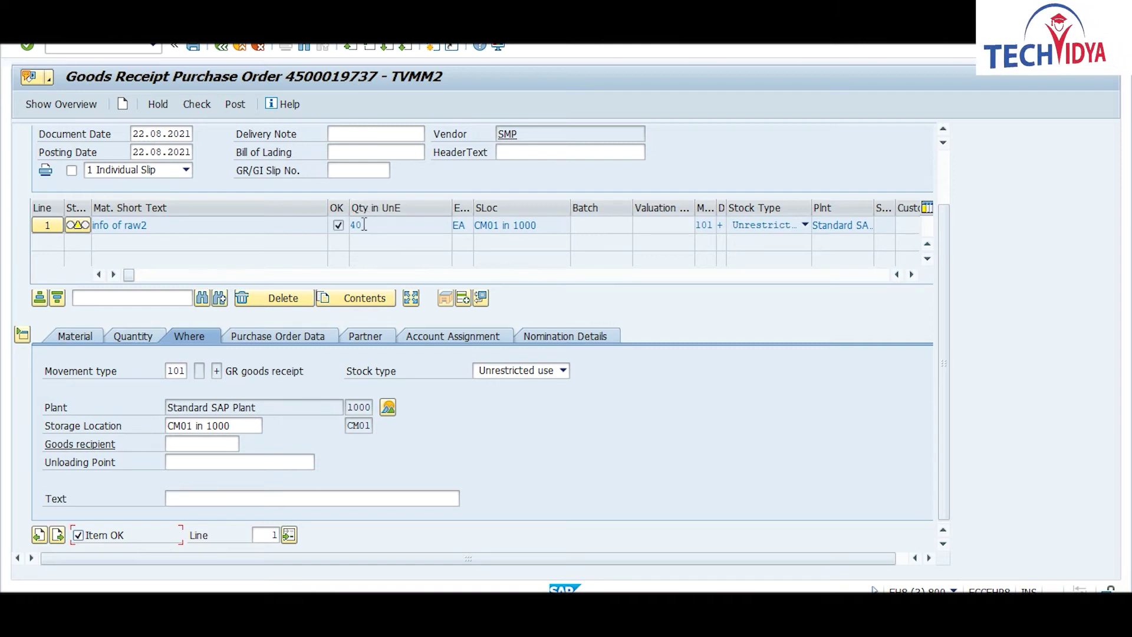
{"action": "left_click_drag", "start_coordinate": [365, 225], "coordinate": [324, 229]}
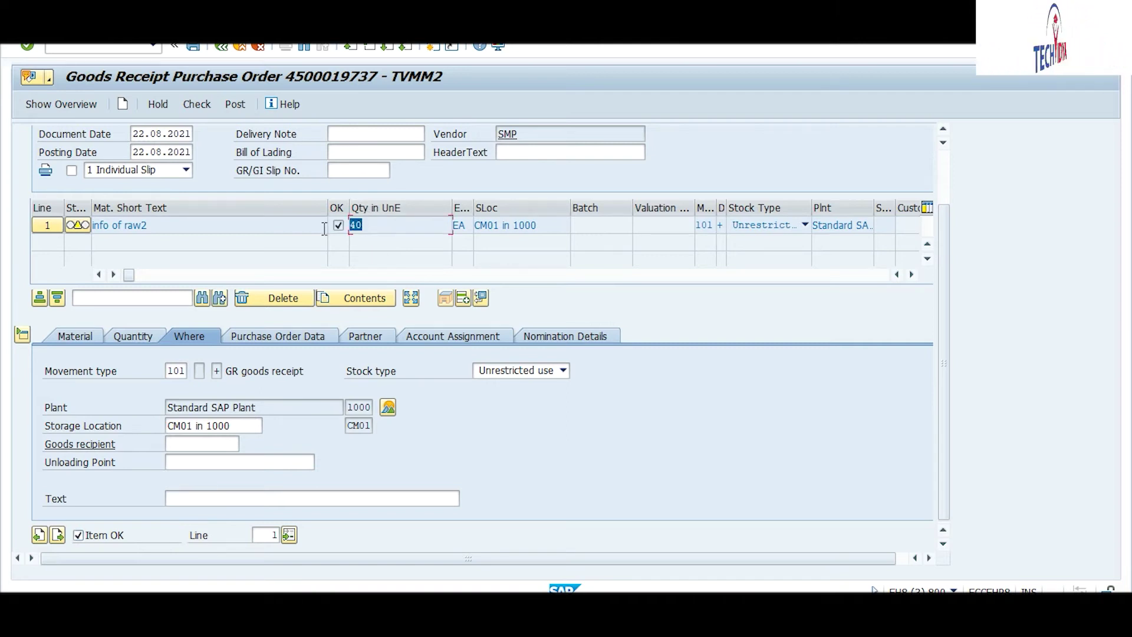
{"action": "left_click", "coordinate": [229, 104]}
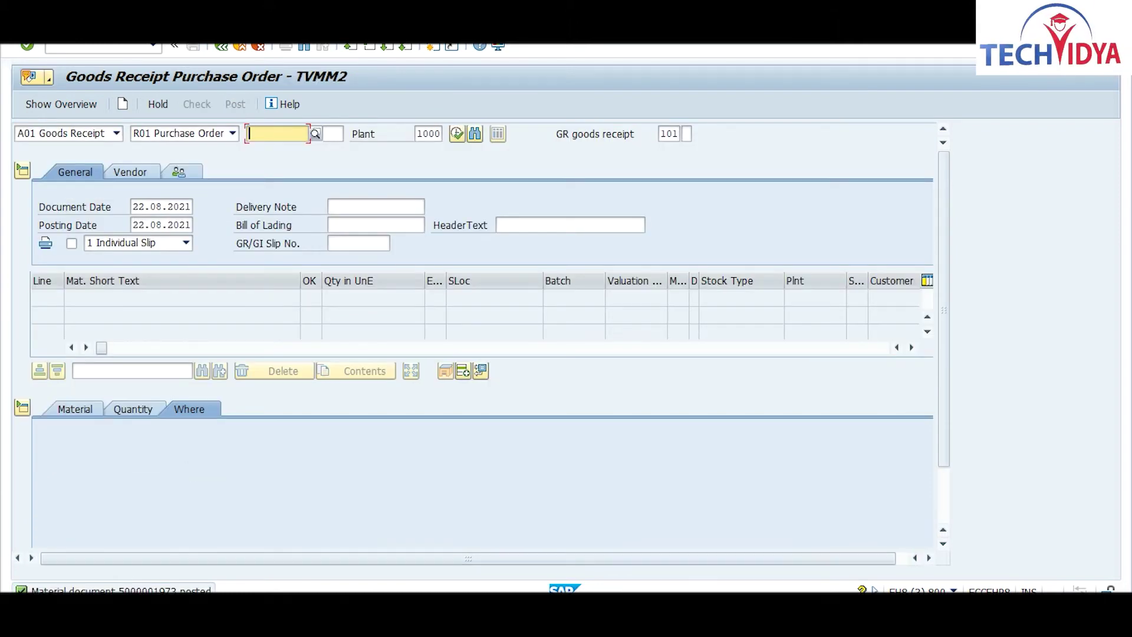
{"action": "left_click", "coordinate": [549, 613]}
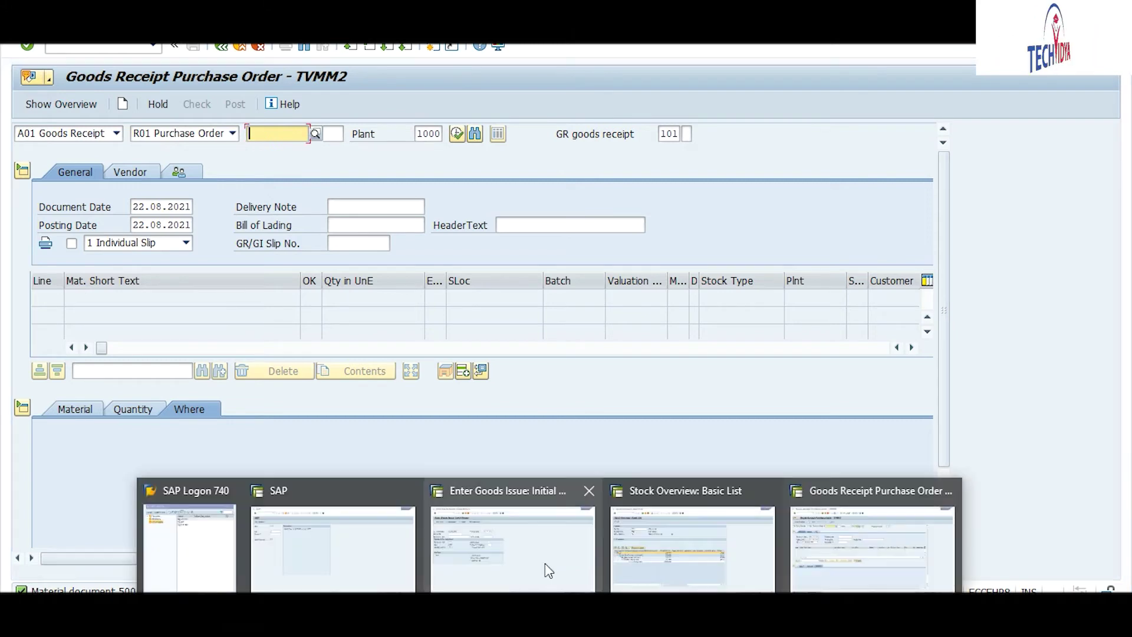
Step: Refresh the RAW2 Stock Overview, now 718 unrestricted in CM01 and 80 on order
{"action": "left_click", "coordinate": [650, 551]}
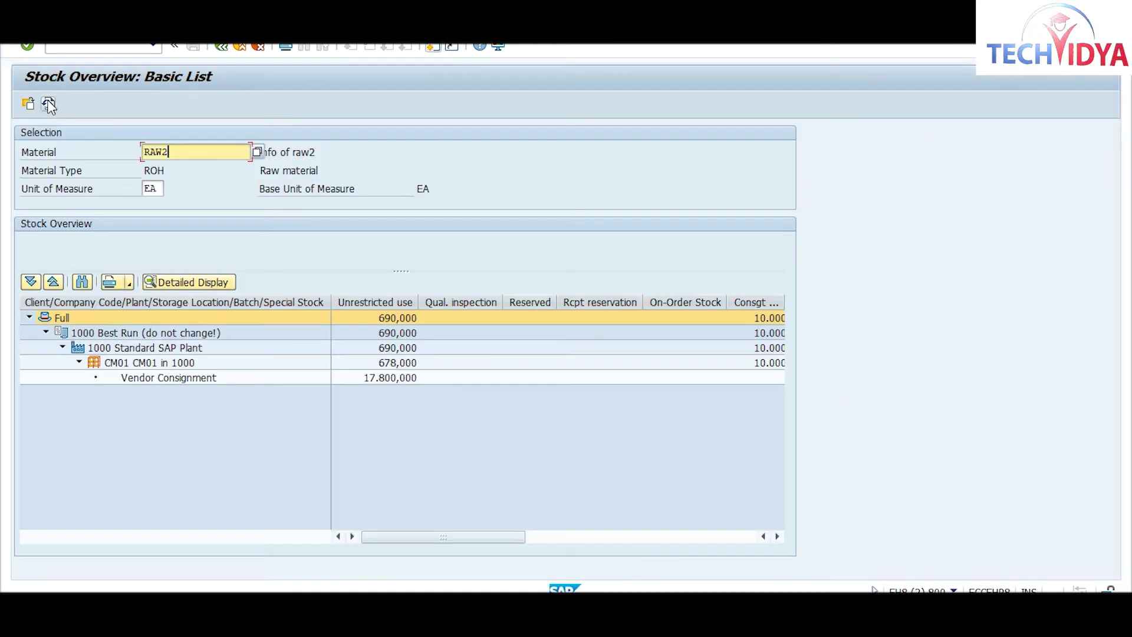
{"action": "left_click", "coordinate": [49, 105]}
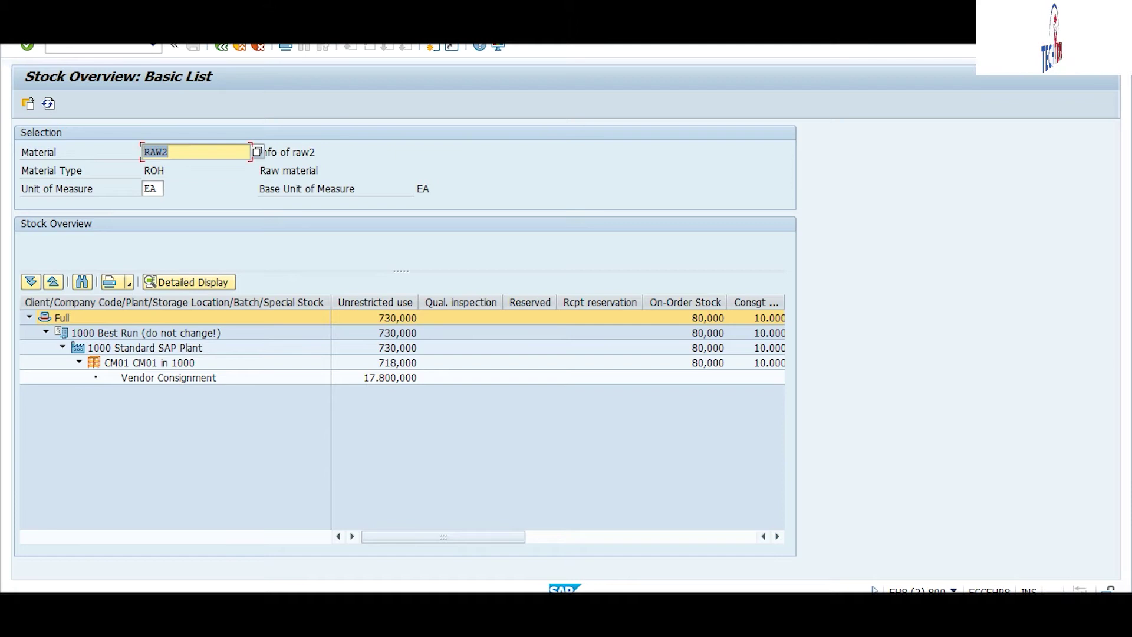
{"action": "left_click", "coordinate": [554, 614]}
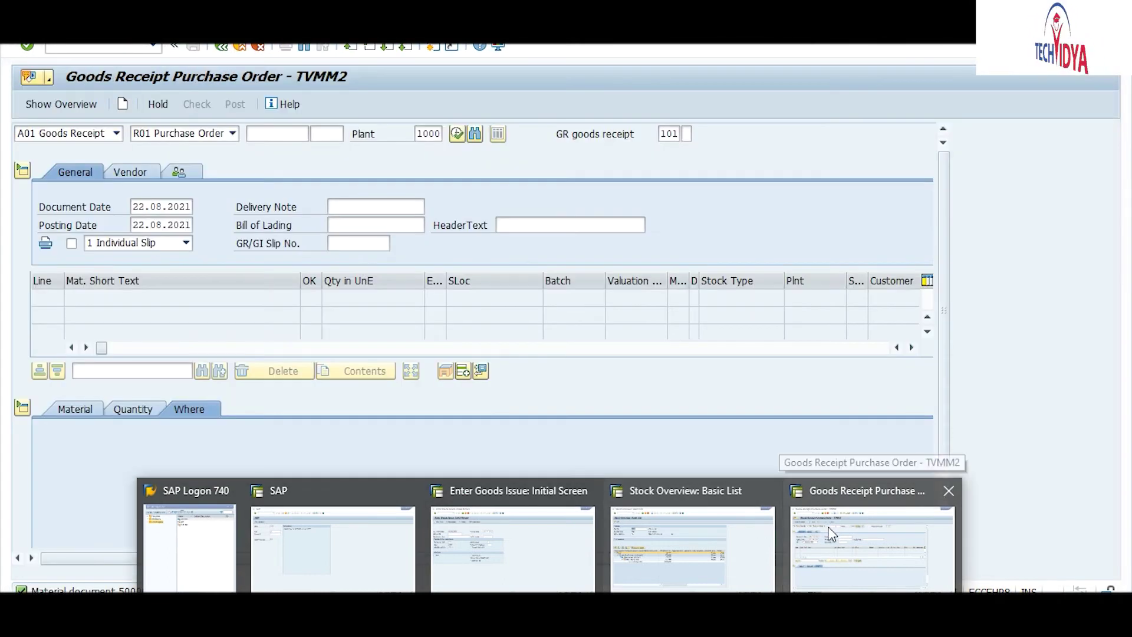
{"action": "left_click", "coordinate": [832, 535]}
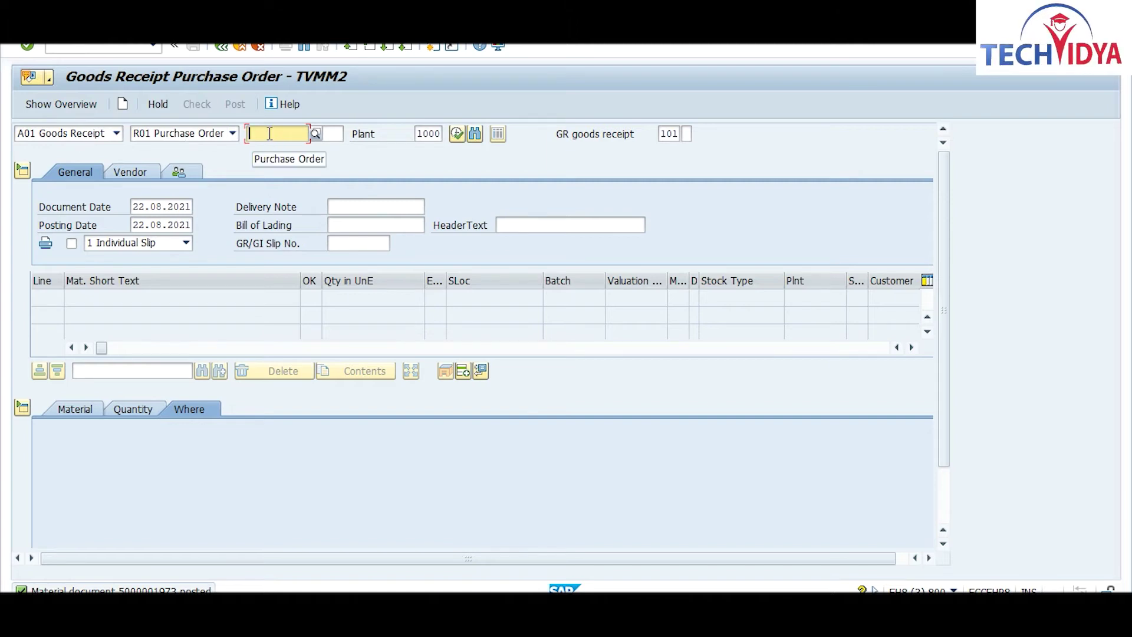
{"action": "key", "text": "ctrl+v"}
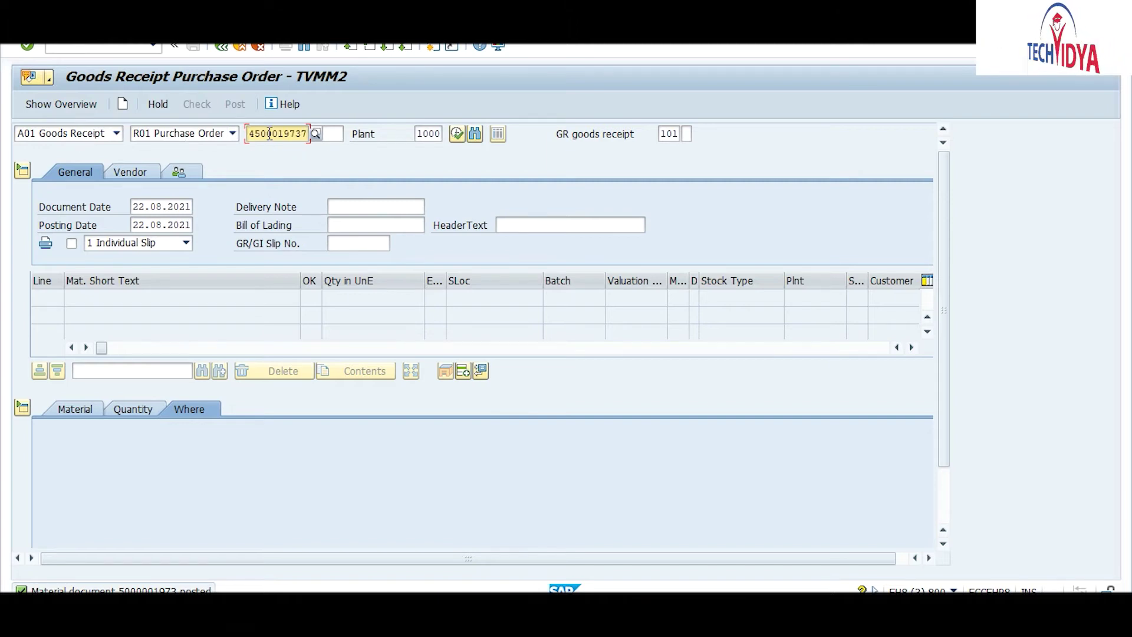
{"action": "key", "text": "Return"}
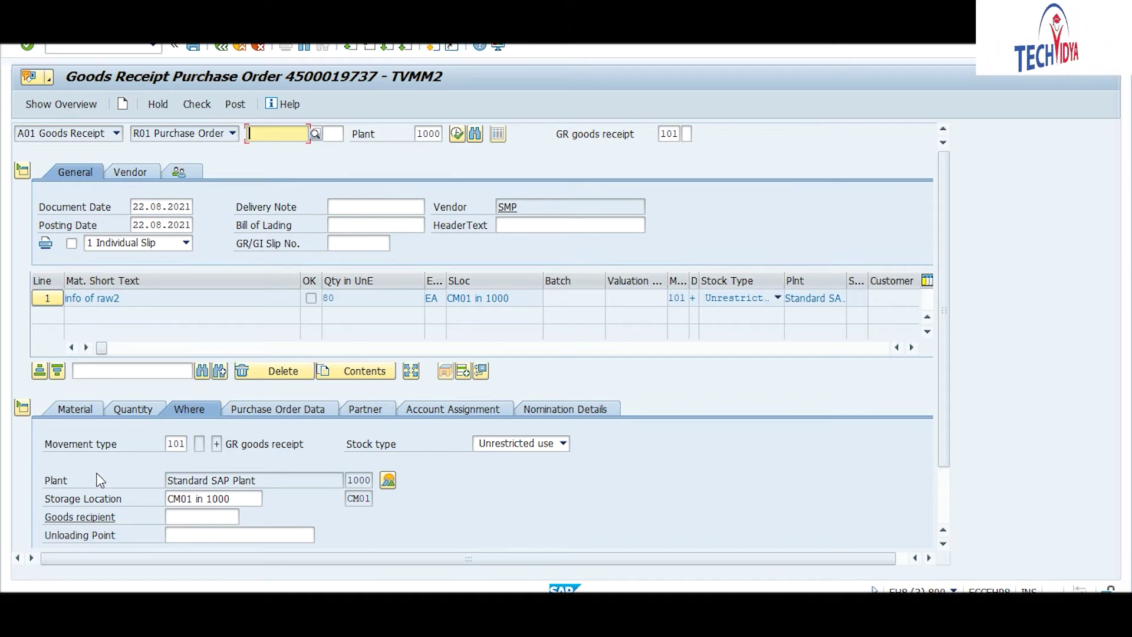
{"action": "left_click", "coordinate": [133, 411]}
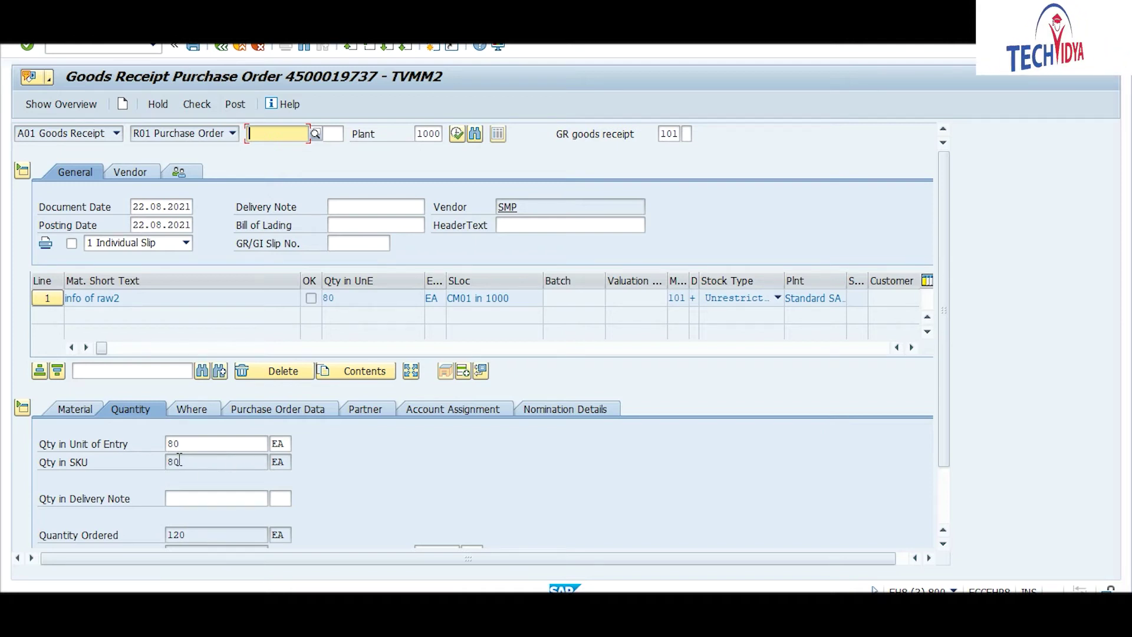
Step: Change the receipt quantity to 40 EA with stock type 2 Quality inspection
{"action": "left_click_drag", "start_coordinate": [187, 445], "coordinate": [137, 440]}
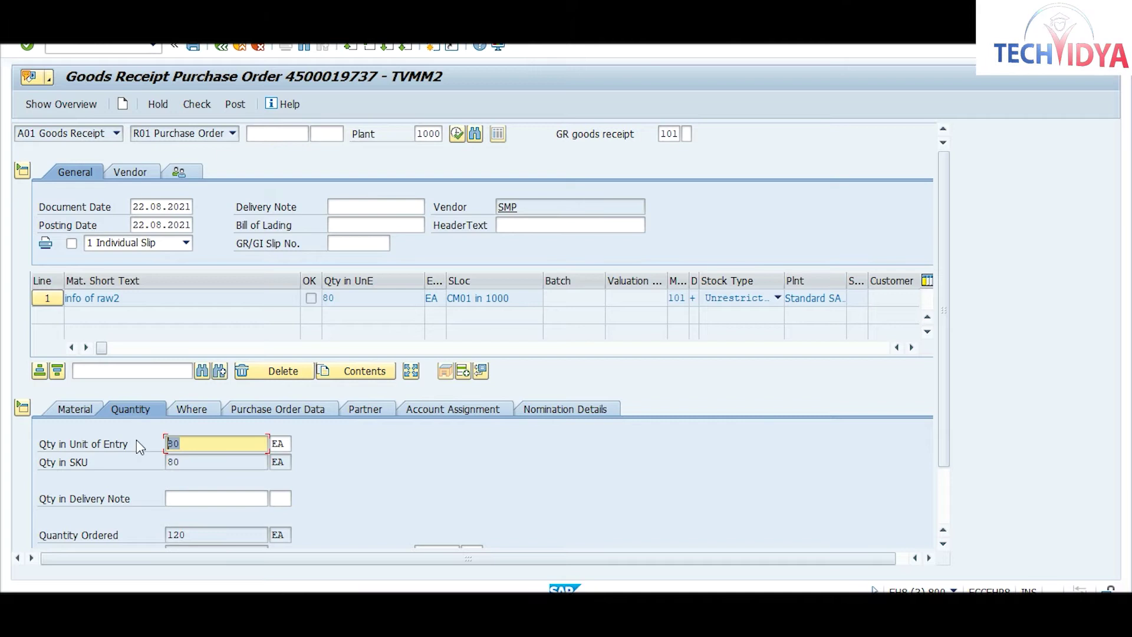
{"action": "type", "text": "40"}
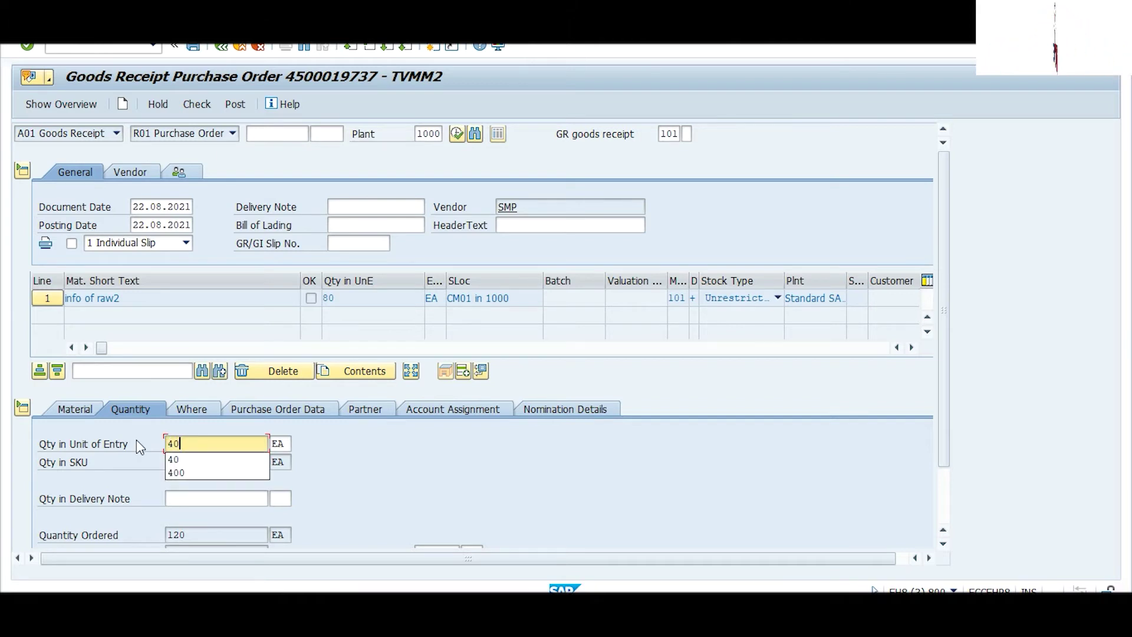
{"action": "left_click", "coordinate": [190, 409]}
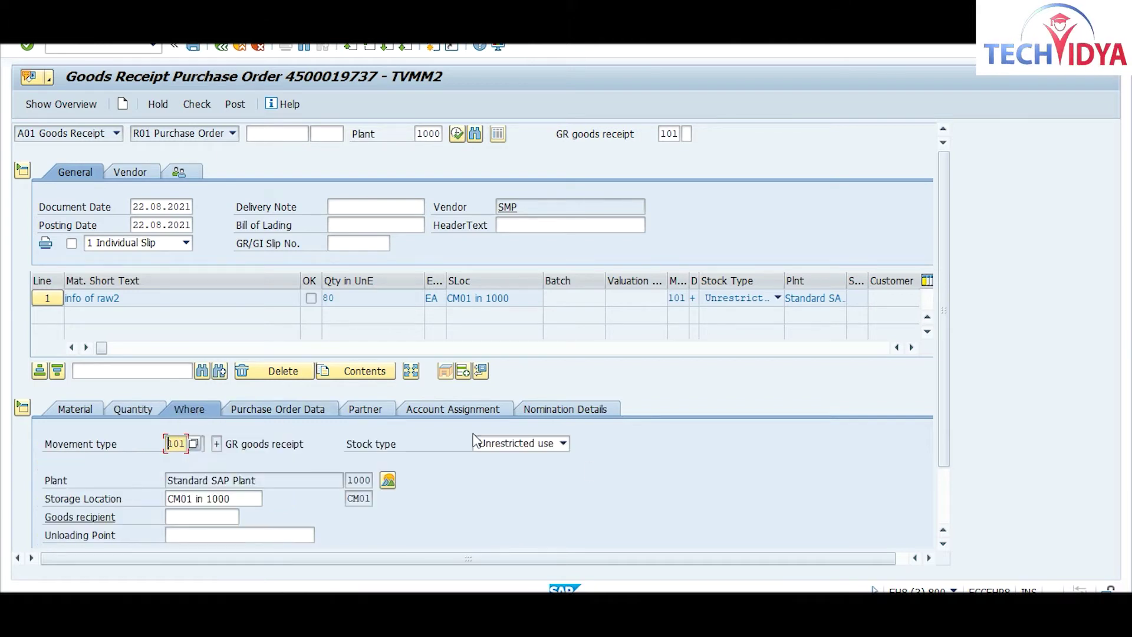
{"action": "left_click", "coordinate": [538, 439]}
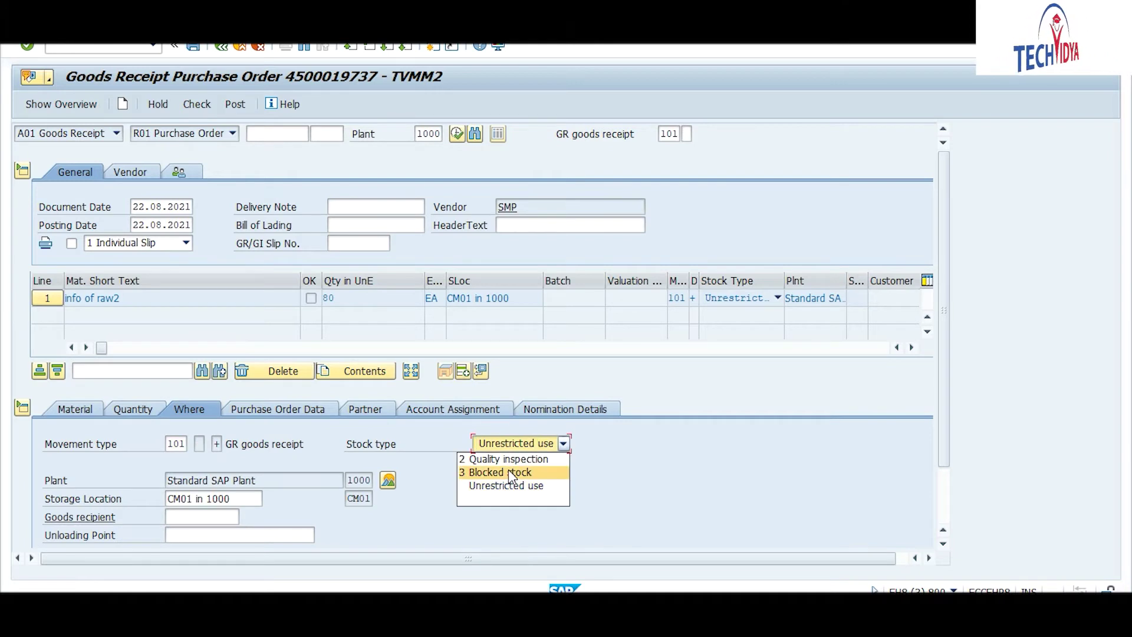
{"action": "left_click", "coordinate": [511, 460]}
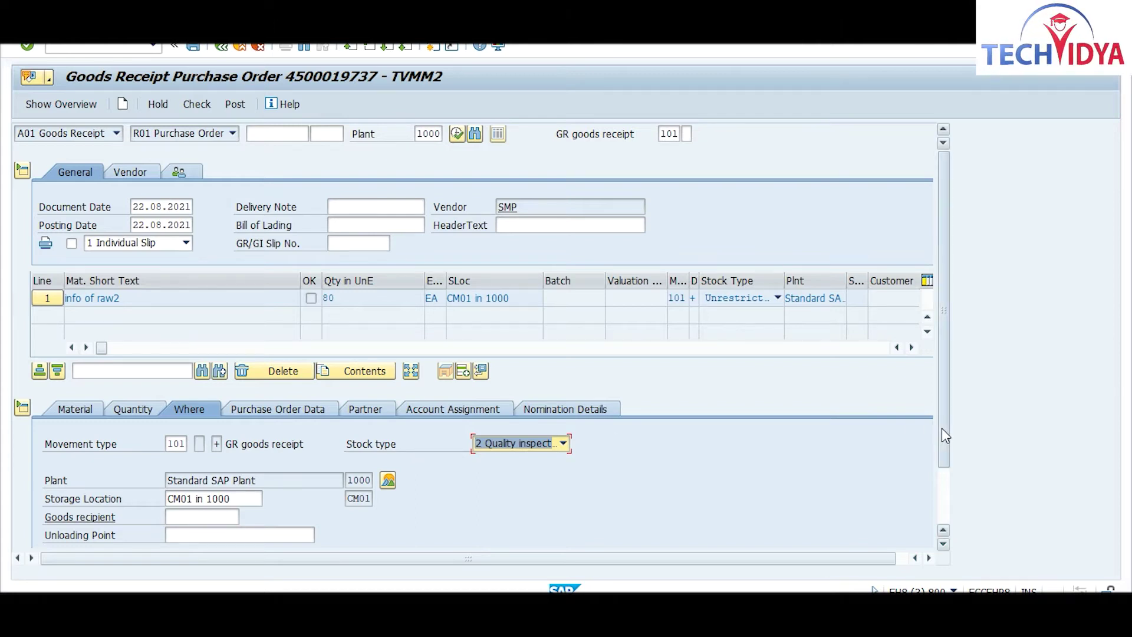
Step: Mark the item OK, check it, and post the quality inspection receipt
{"action": "left_click_drag", "start_coordinate": [942, 428], "coordinate": [955, 529]}
{"action": "left_click", "coordinate": [79, 535]}
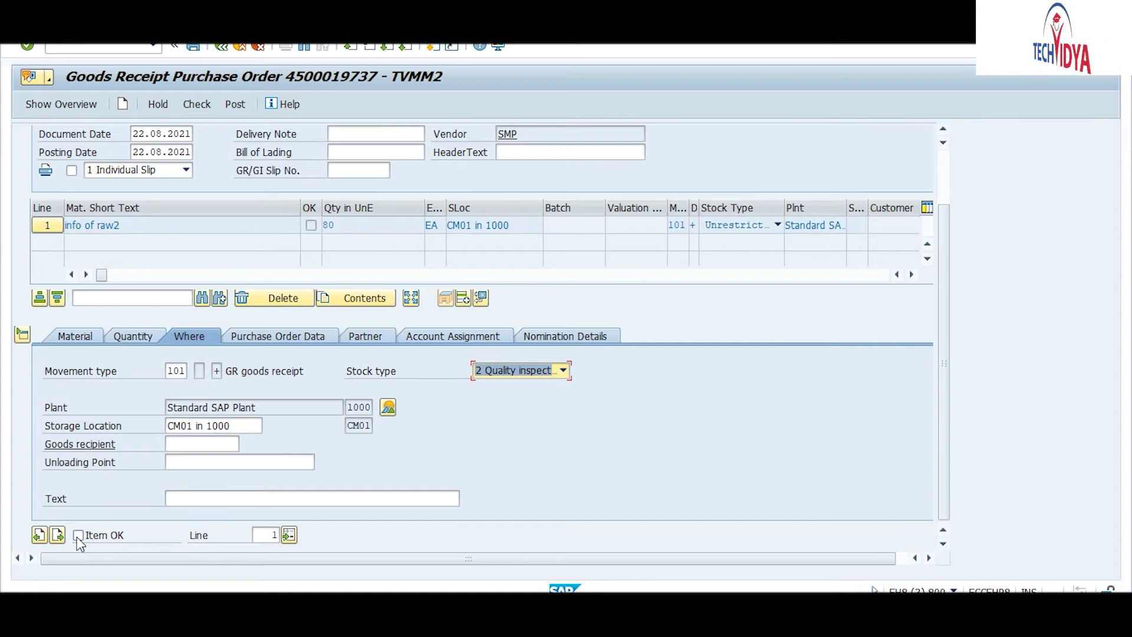
{"action": "left_click", "coordinate": [196, 108]}
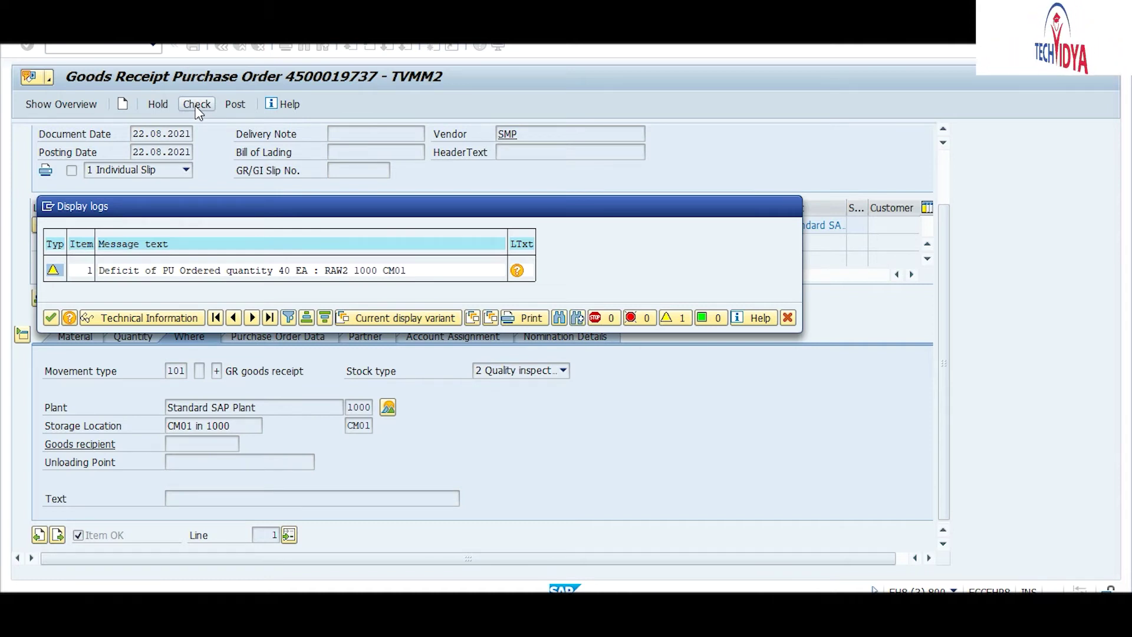
{"action": "key", "text": "Return"}
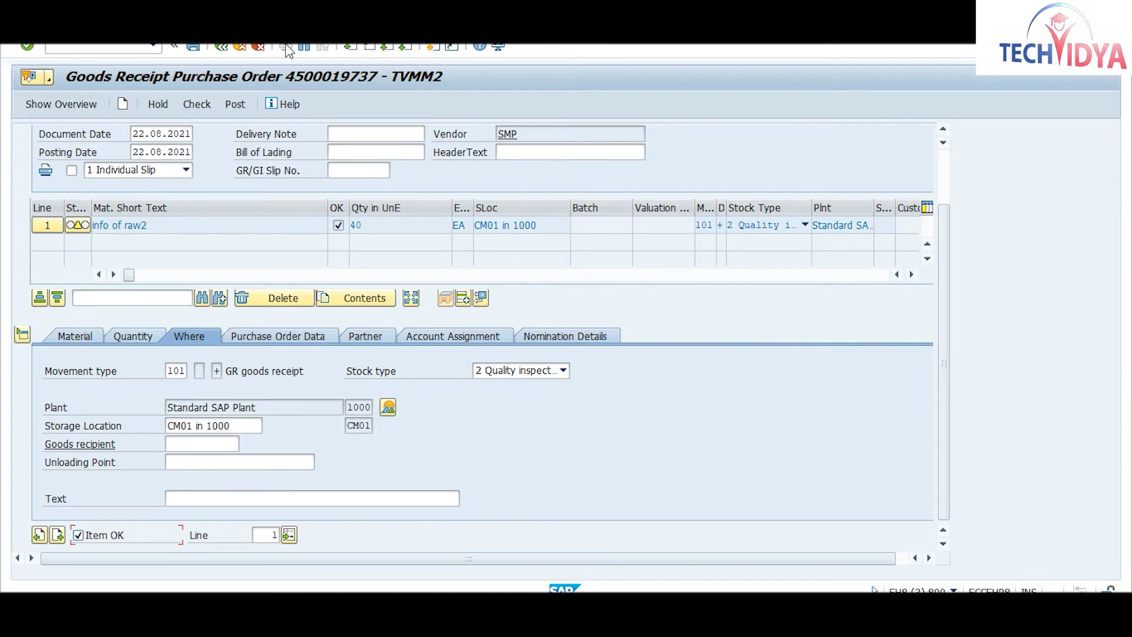
{"action": "left_click", "coordinate": [227, 105]}
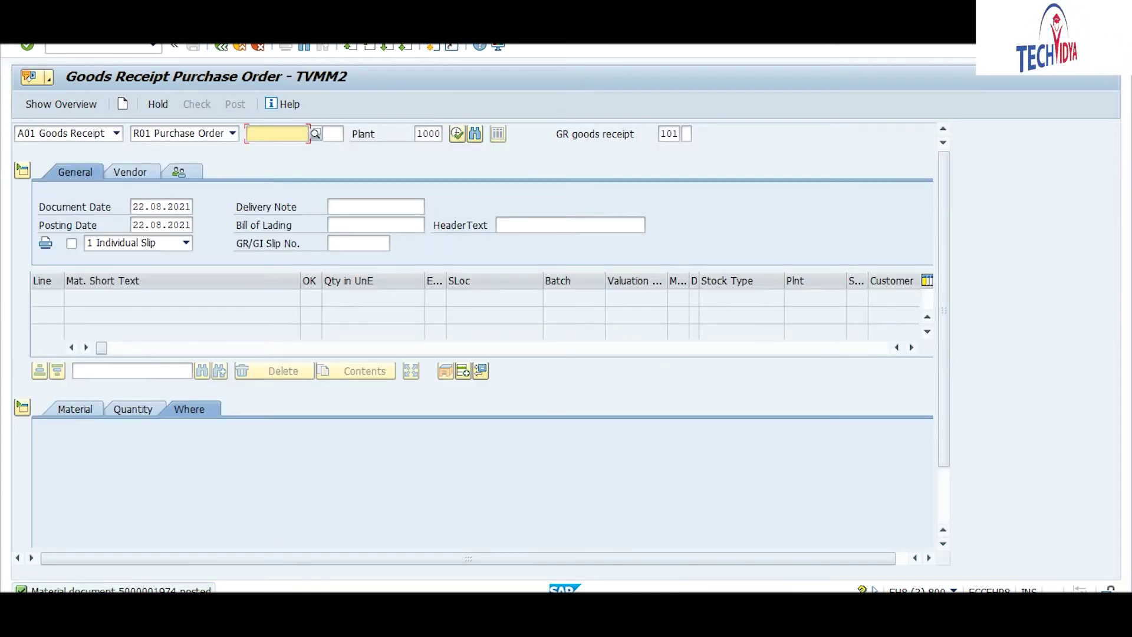
Step: Refresh the RAW2 stock overview to show 40 in quality inspection and 40 on order
{"action": "mouse_move", "coordinate": [554, 616]}
{"action": "left_click", "coordinate": [629, 522]}
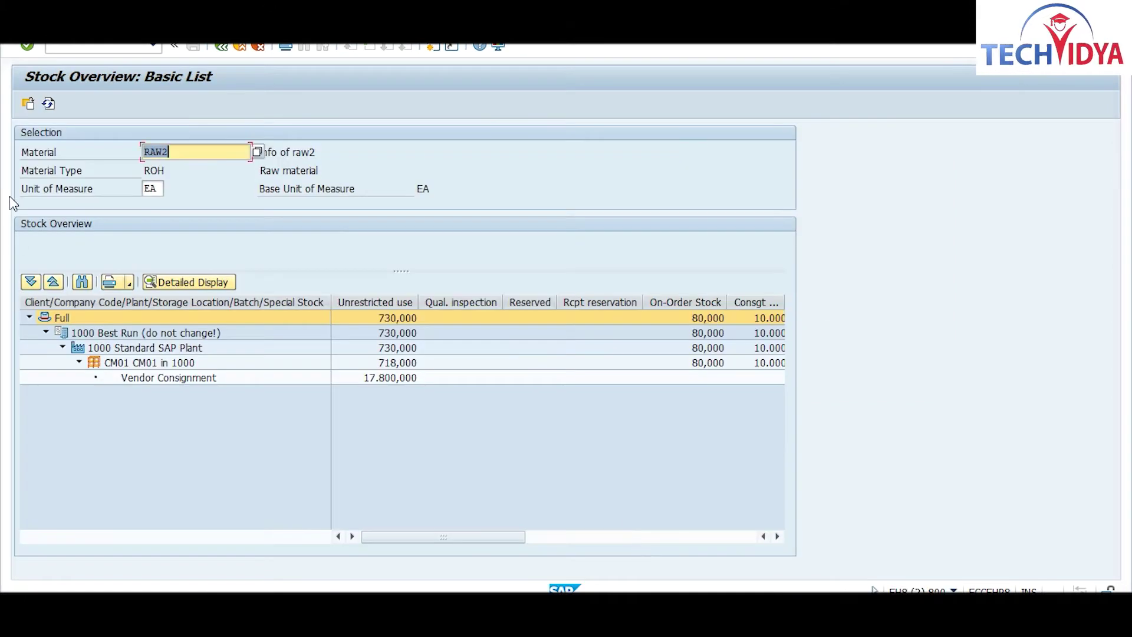
{"action": "left_click", "coordinate": [48, 104]}
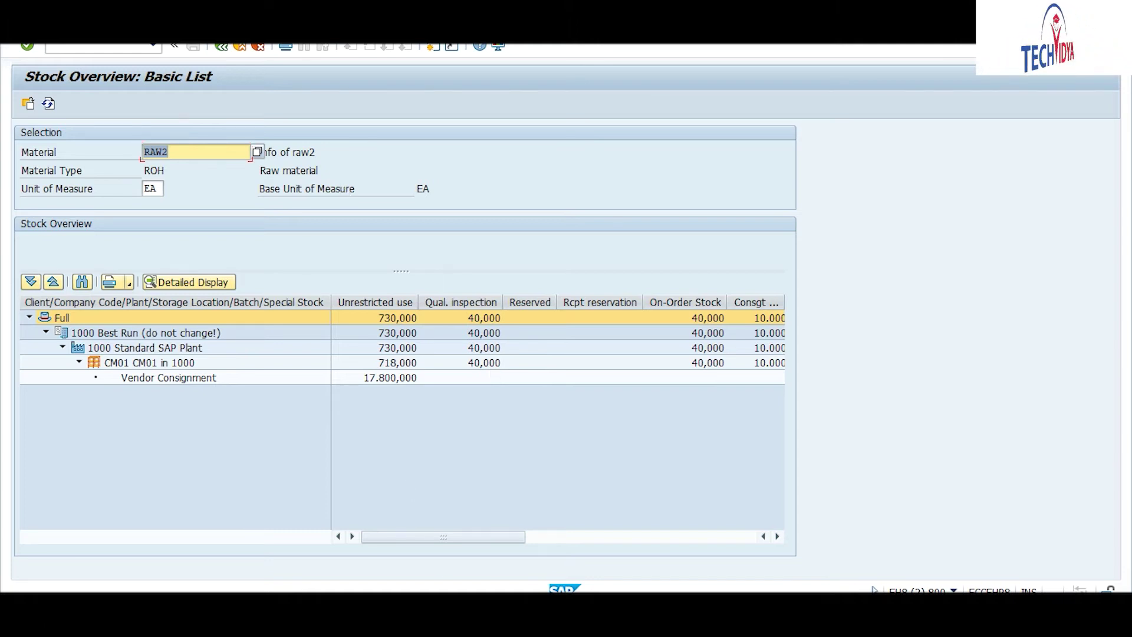
{"action": "left_click", "coordinate": [796, 545]}
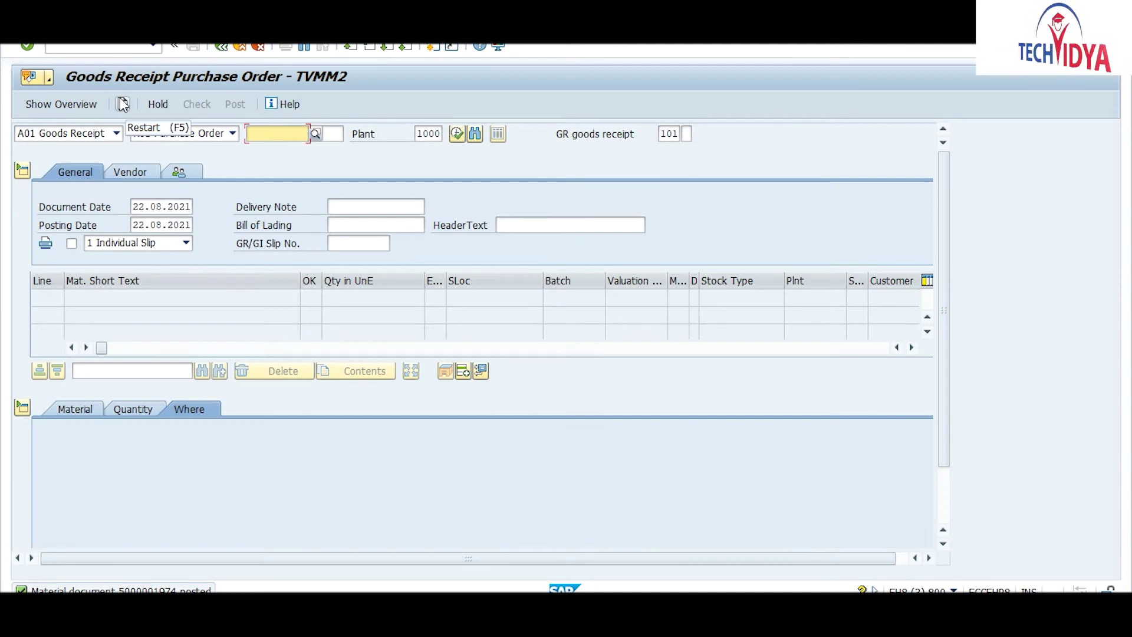
{"action": "left_click", "coordinate": [277, 136]}
{"action": "key", "text": "ctrl+v"}
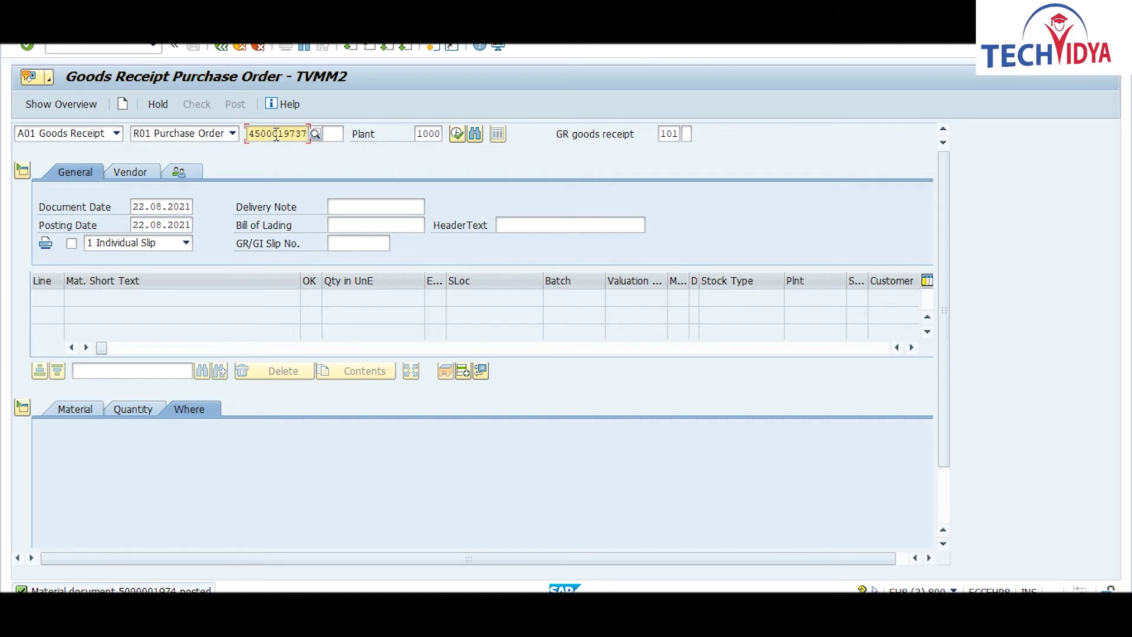
{"action": "key", "text": "Return"}
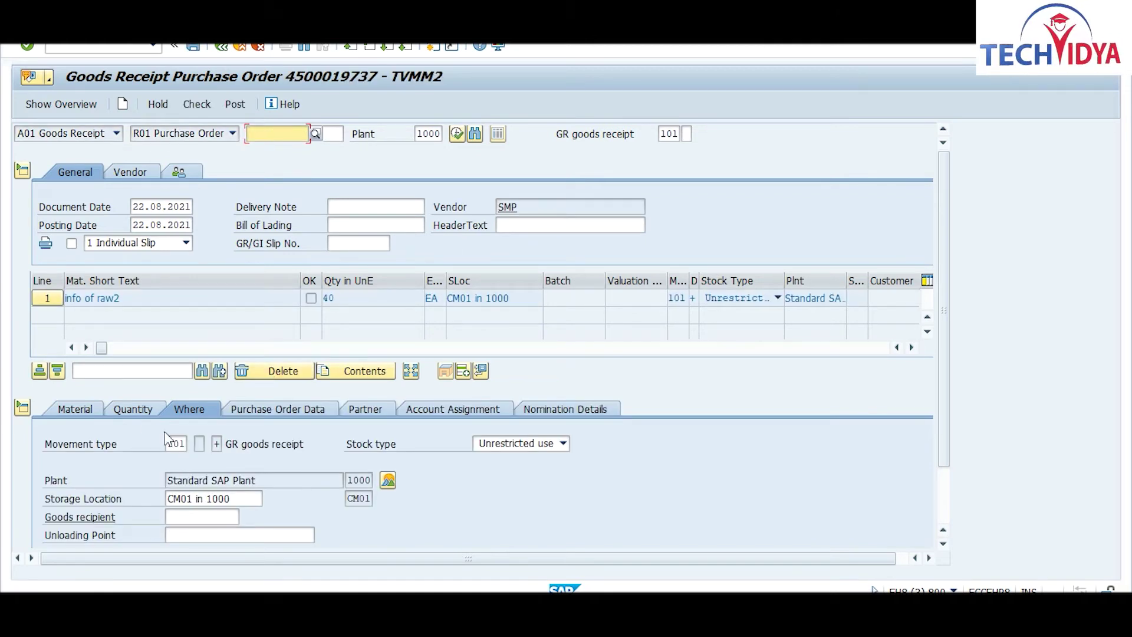
{"action": "left_click", "coordinate": [135, 409]}
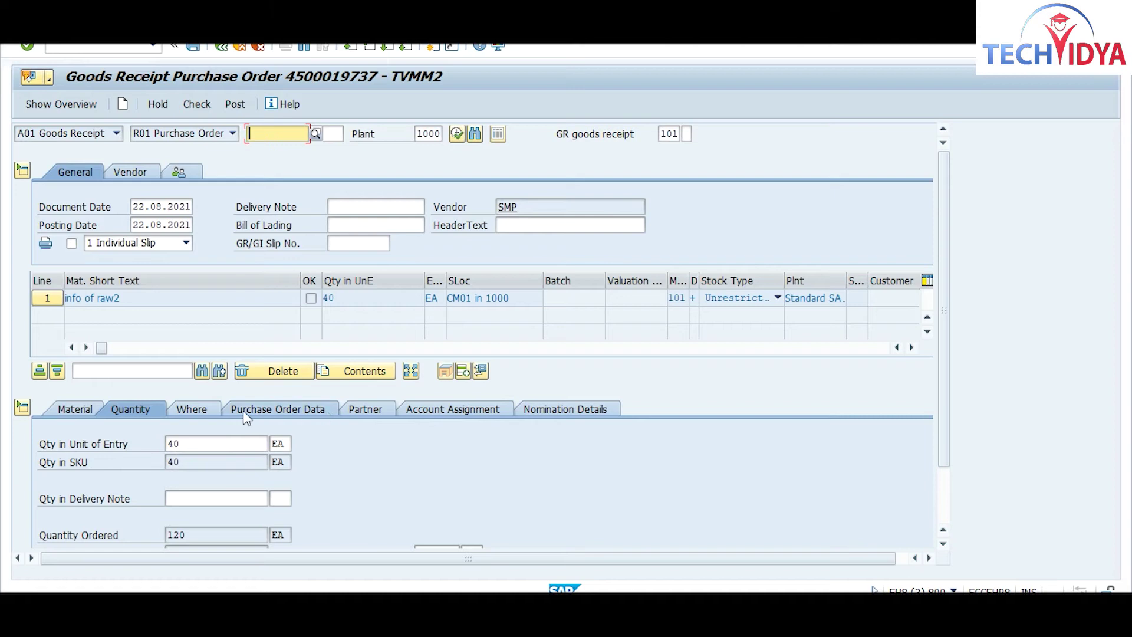
{"action": "left_click", "coordinate": [199, 411]}
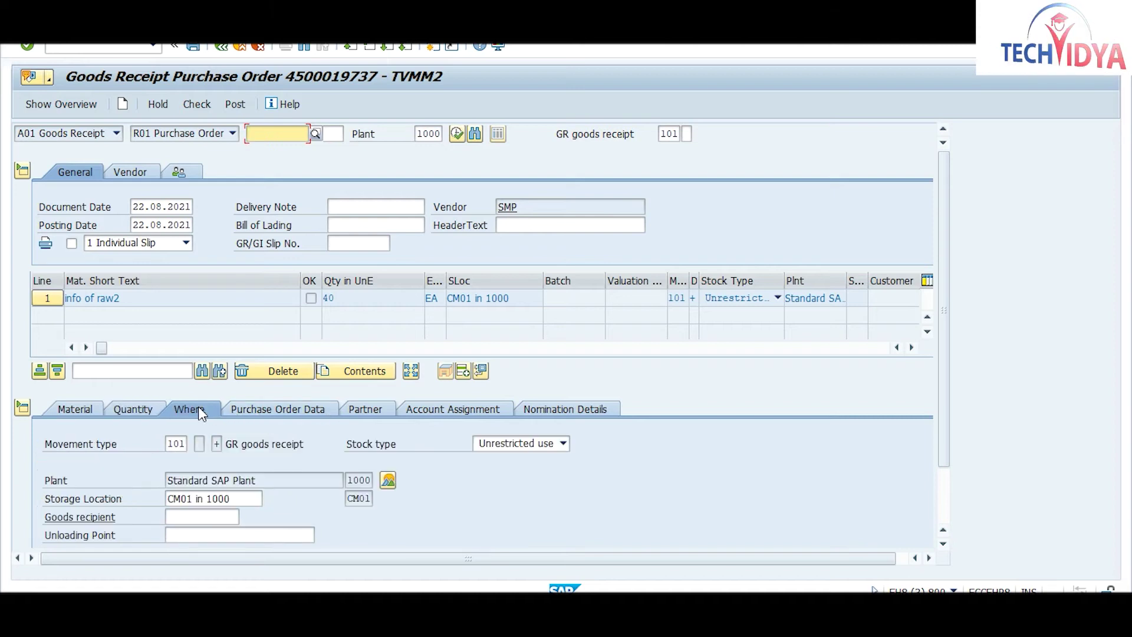
{"action": "left_click", "coordinate": [523, 448]}
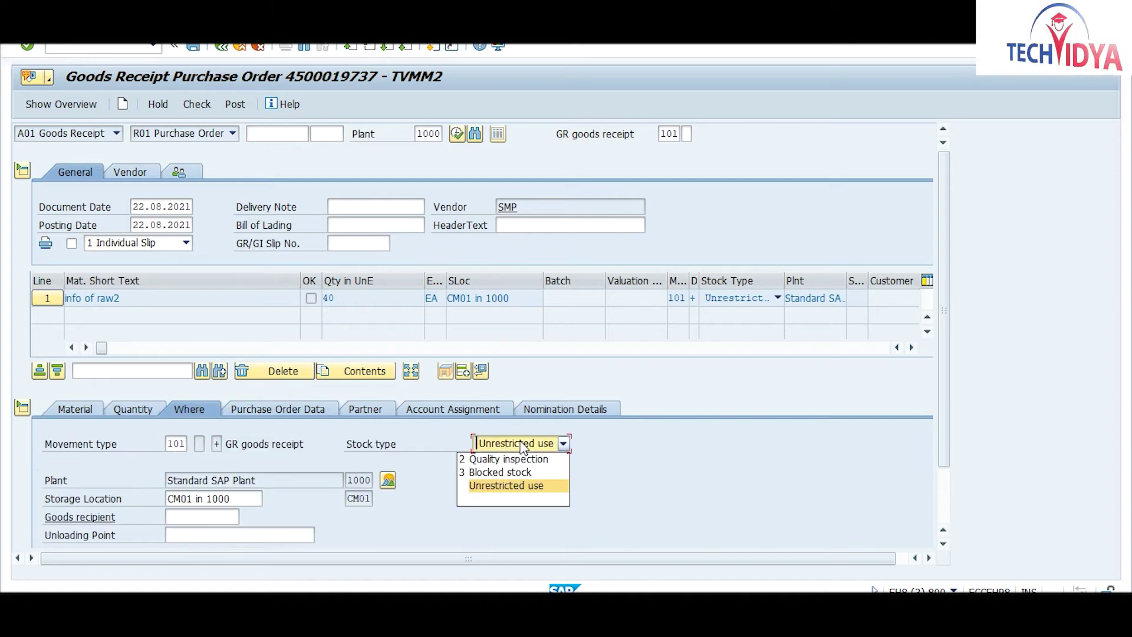
{"action": "left_click", "coordinate": [497, 471]}
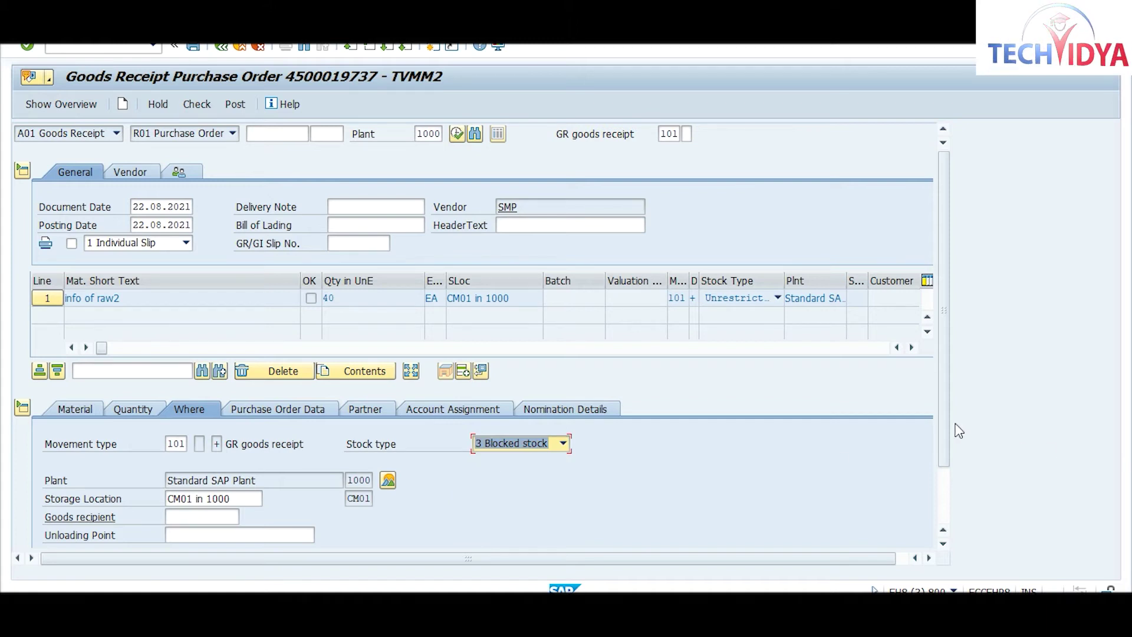
Step: Mark the item OK, check it, and post the 40 EA blocked-stock receipt
{"action": "left_click_drag", "start_coordinate": [944, 419], "coordinate": [130, 512]}
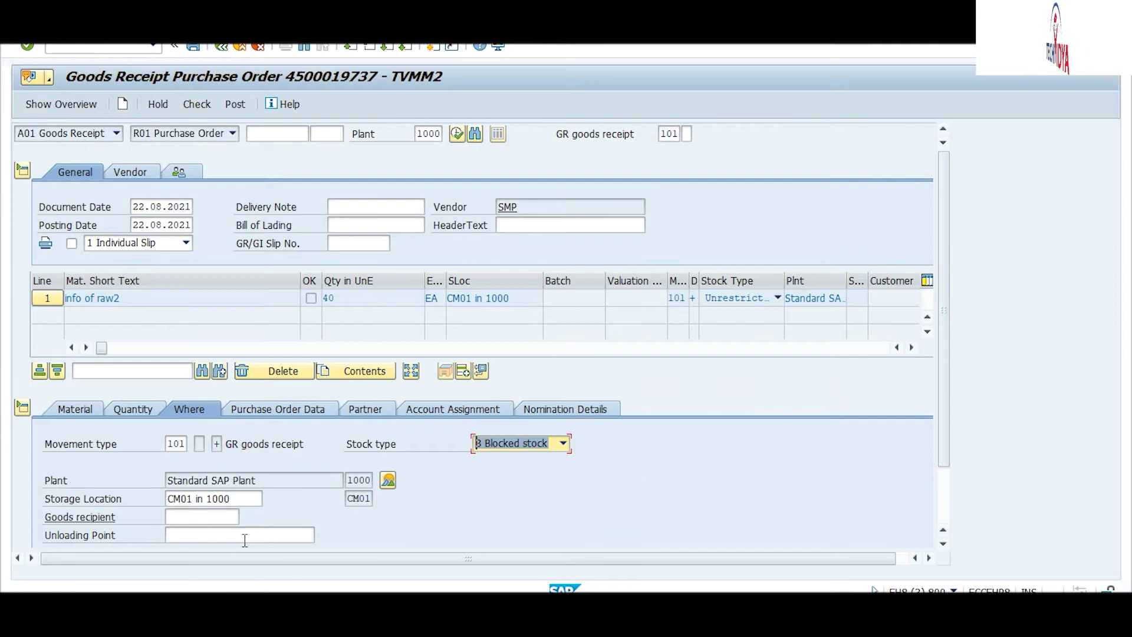
{"action": "left_click_drag", "start_coordinate": [944, 391], "coordinate": [948, 495]}
{"action": "left_click", "coordinate": [78, 535]}
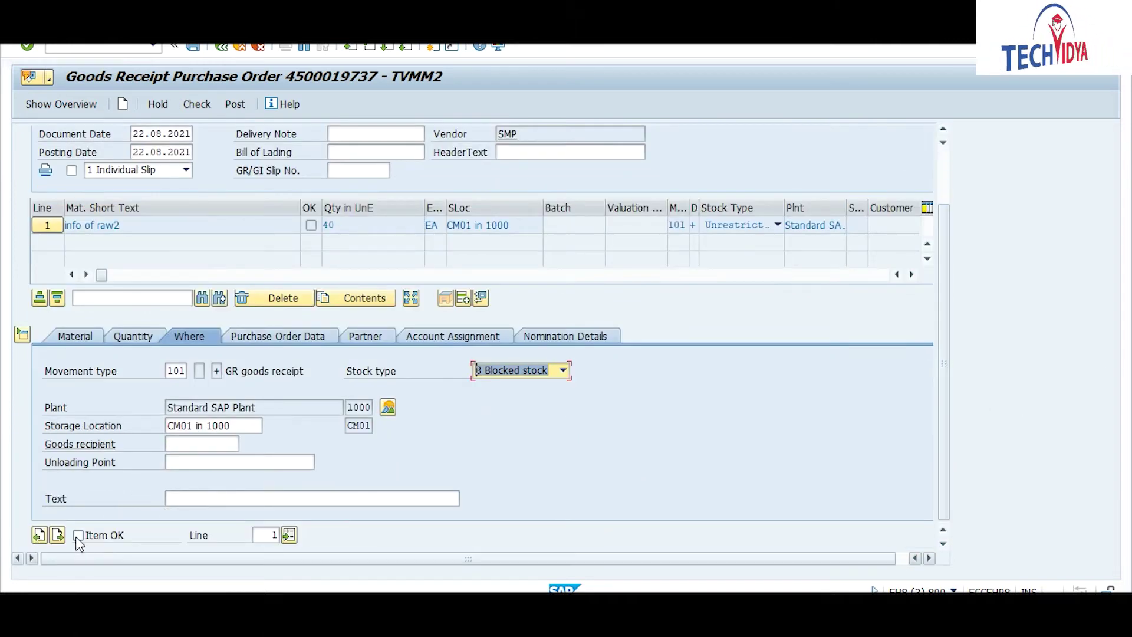
{"action": "left_click", "coordinate": [203, 104]}
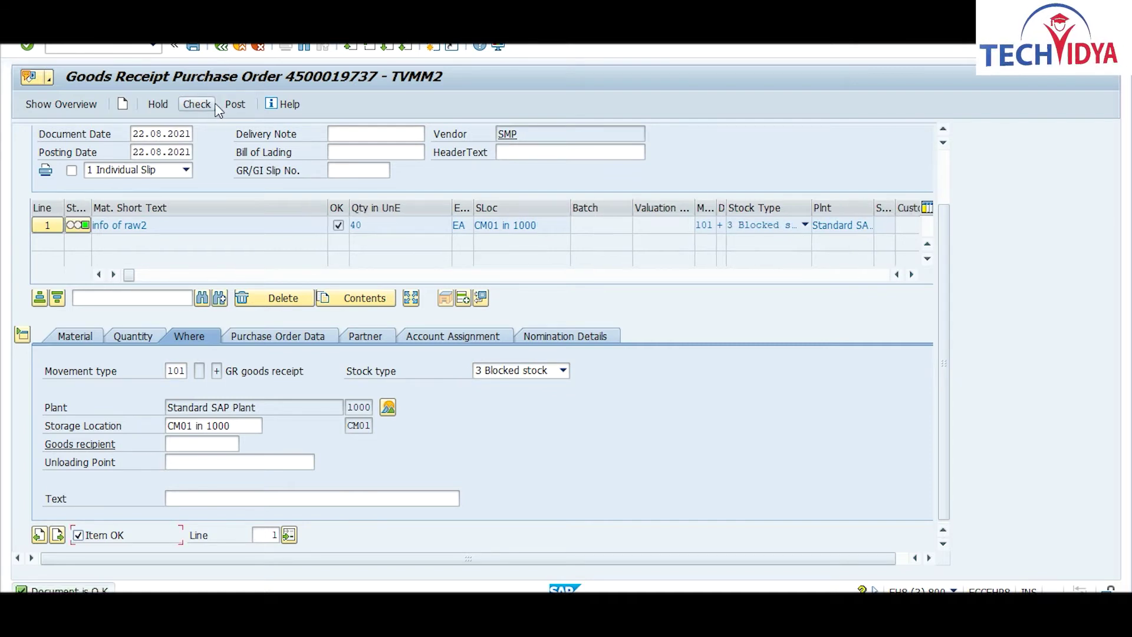
{"action": "left_click", "coordinate": [233, 104]}
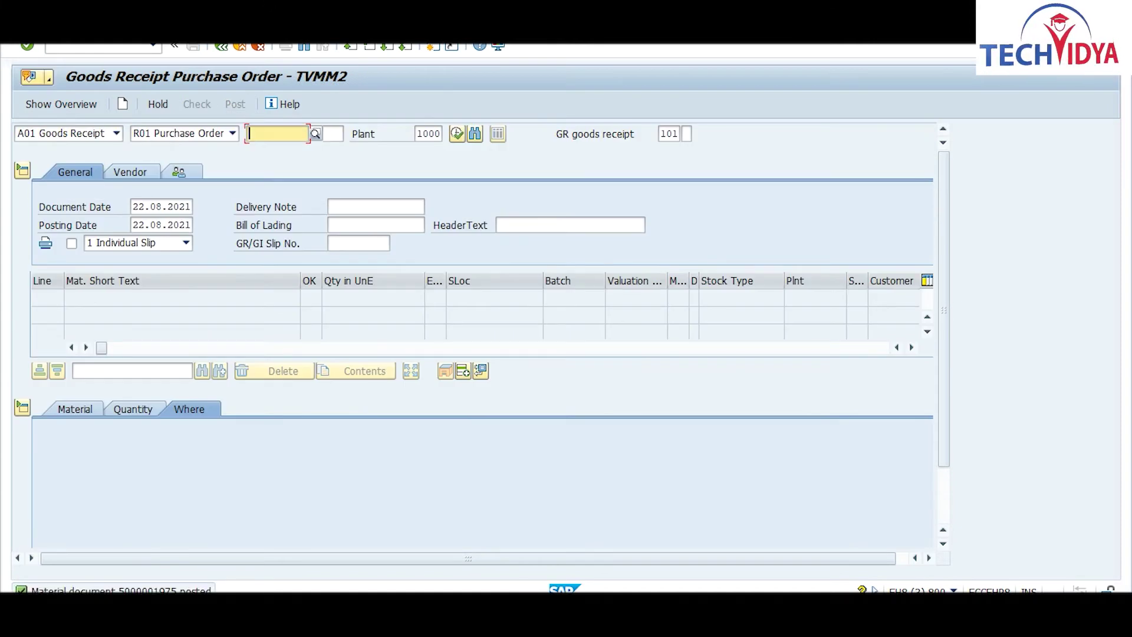
{"action": "left_click", "coordinate": [635, 554]}
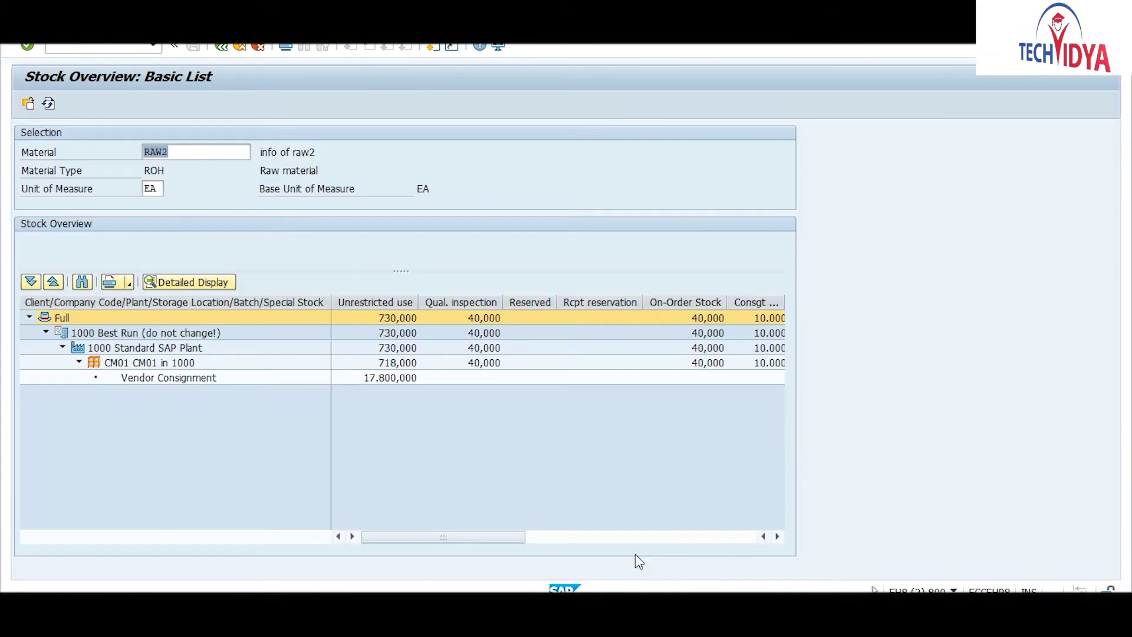
Step: Refresh the RAW2 stock overview and scroll to the Blocked column showing 40 in CM01
{"action": "left_click", "coordinate": [47, 106]}
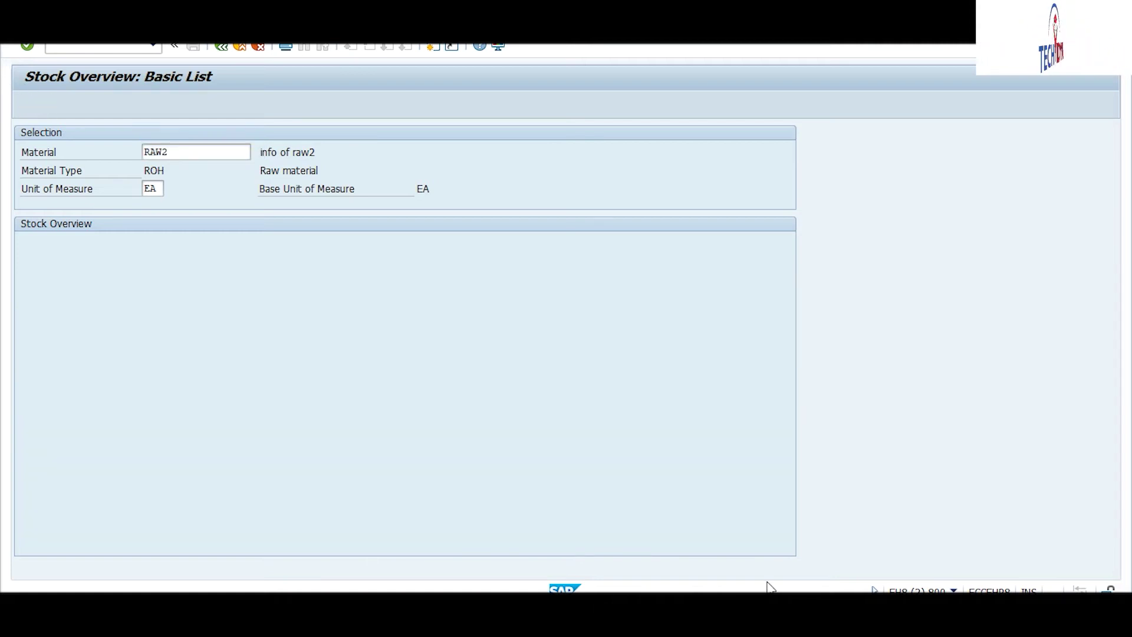
{"action": "left_click", "coordinate": [777, 537]}
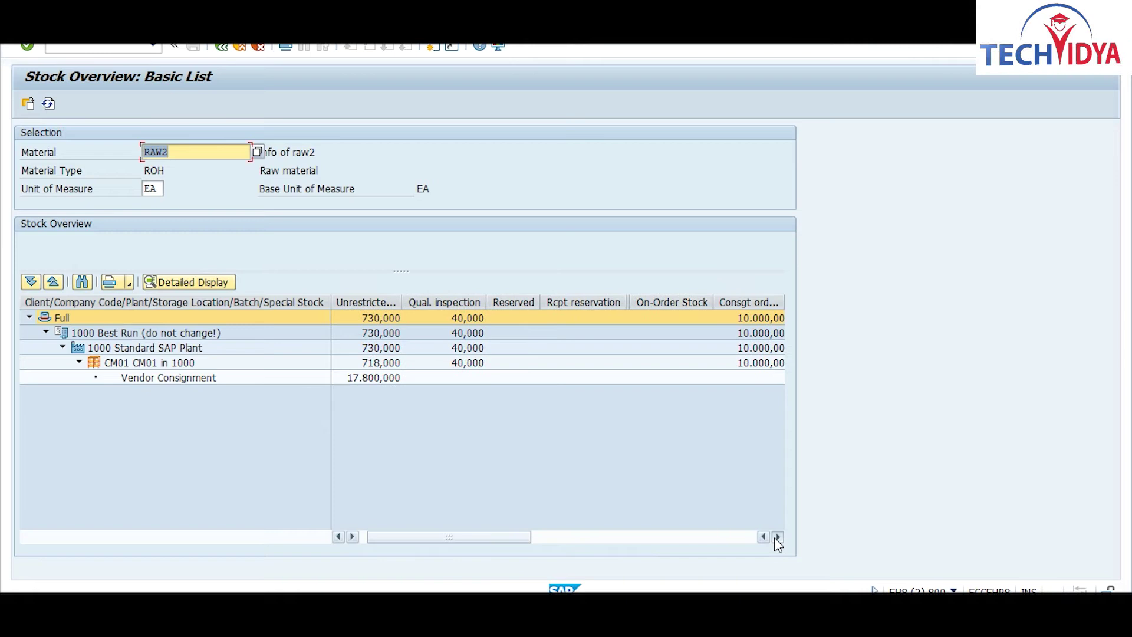
{"action": "left_click", "coordinate": [775, 538]}
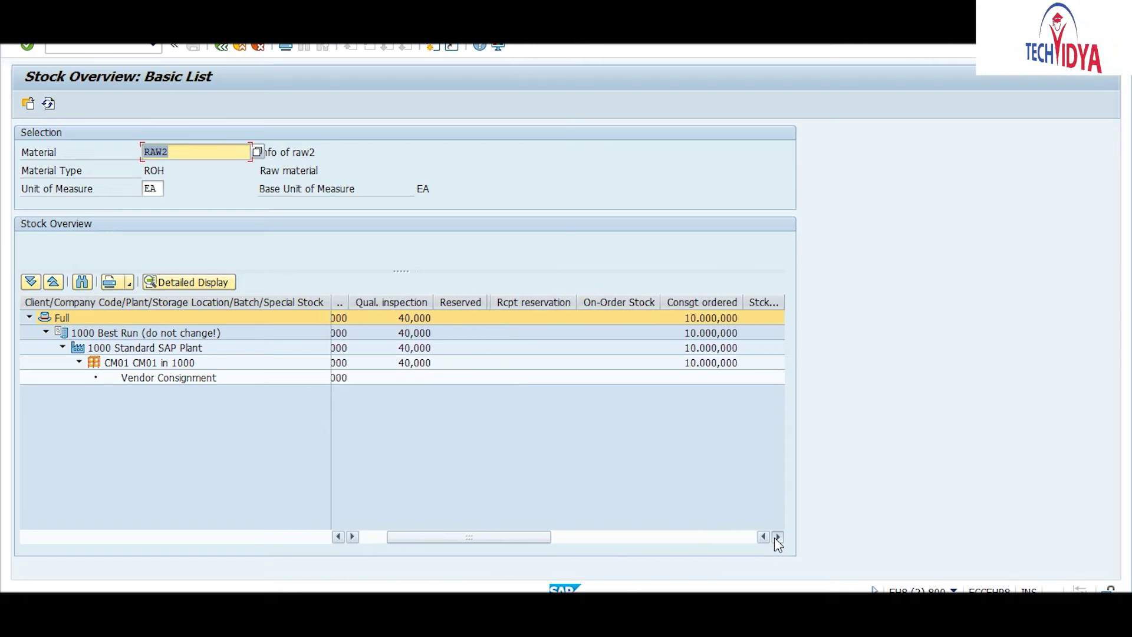
{"action": "left_click", "coordinate": [775, 537]}
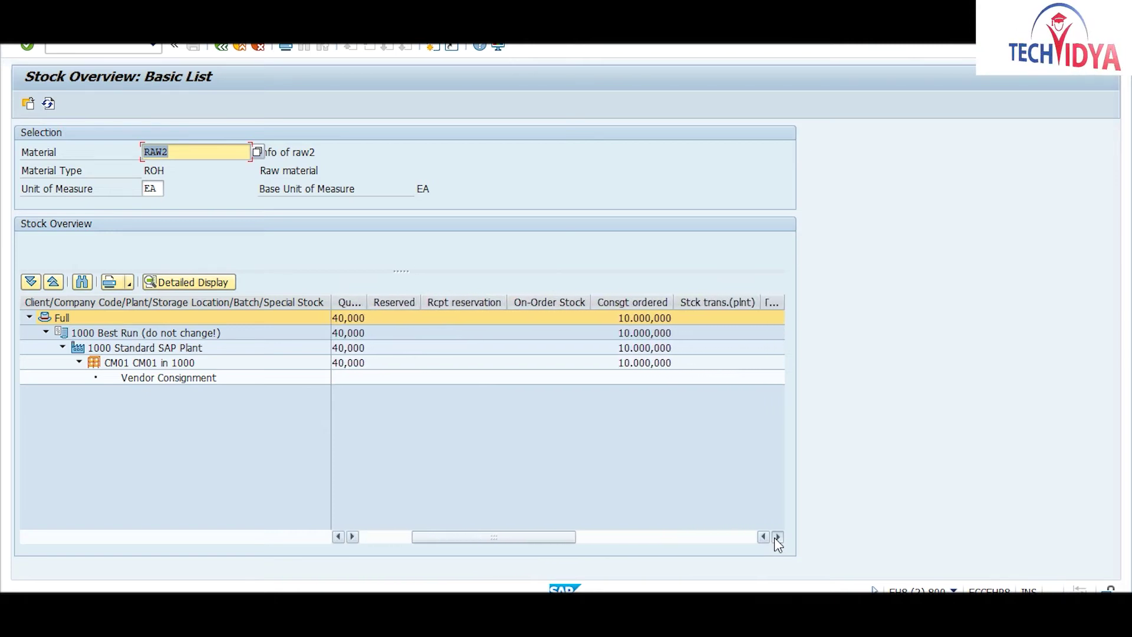
{"action": "left_click", "coordinate": [775, 537]}
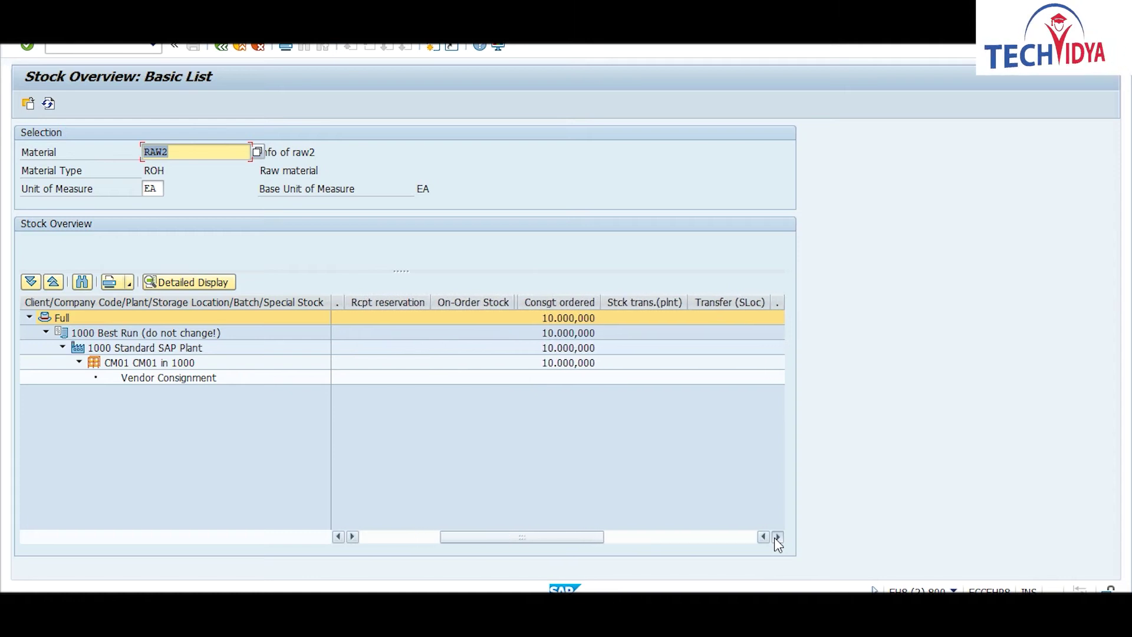
{"action": "left_click_drag", "start_coordinate": [578, 538], "coordinate": [712, 535]}
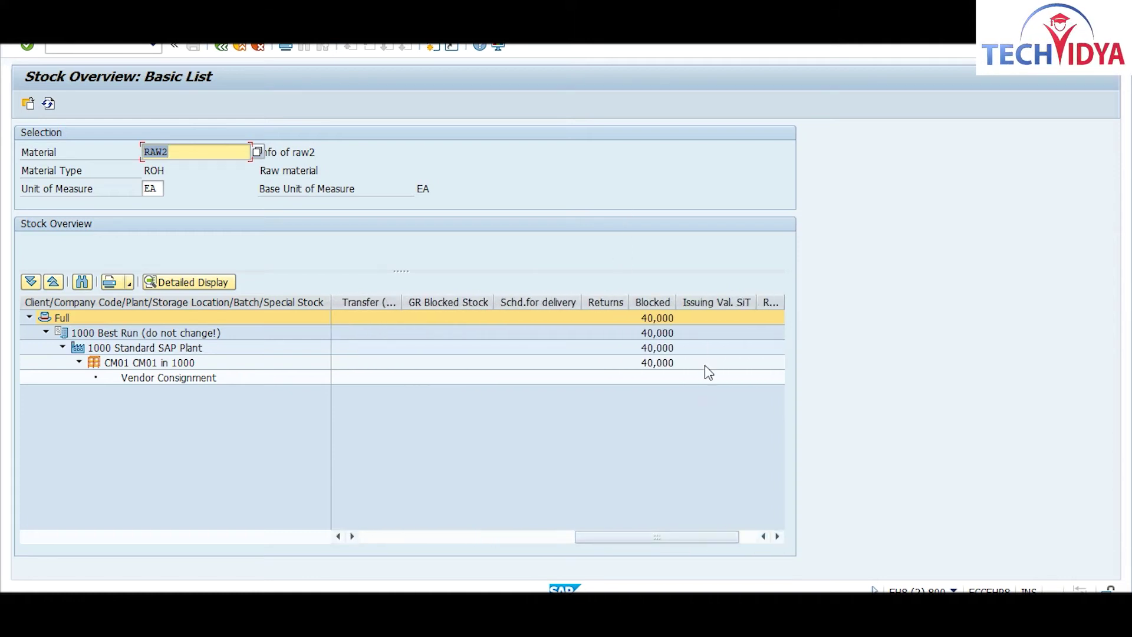
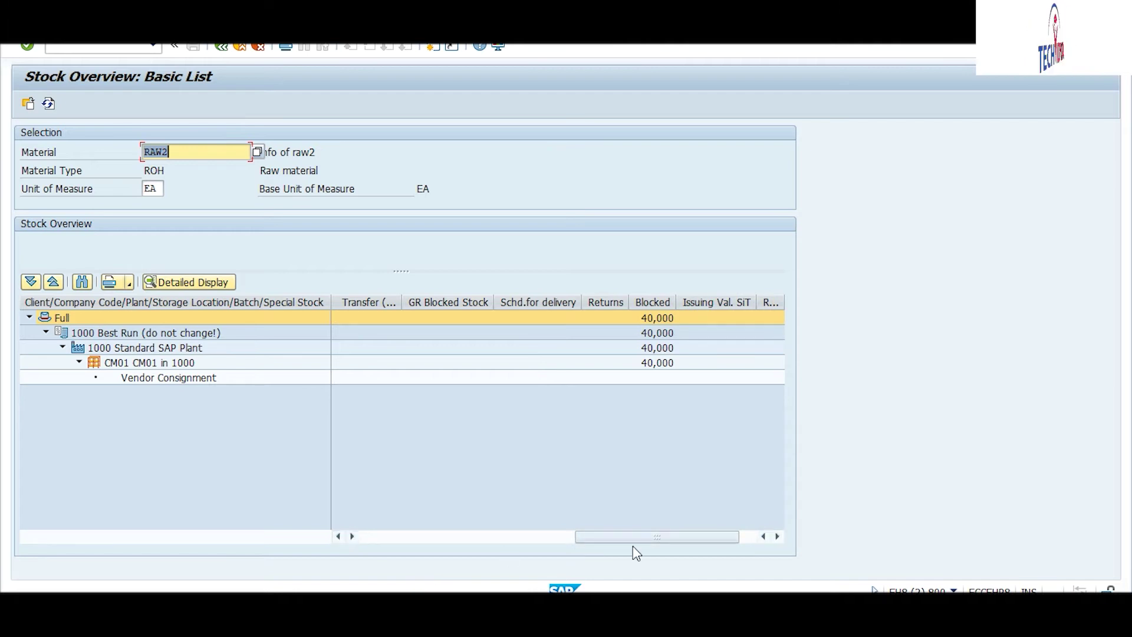
Step: Scroll RAW2's stock table back to Unrestricted use and Qual. inspection, then return to the Goods Receipt PO window
{"action": "left_click_drag", "start_coordinate": [657, 539], "coordinate": [384, 579]}
{"action": "left_click_drag", "start_coordinate": [705, 540], "coordinate": [485, 571]}
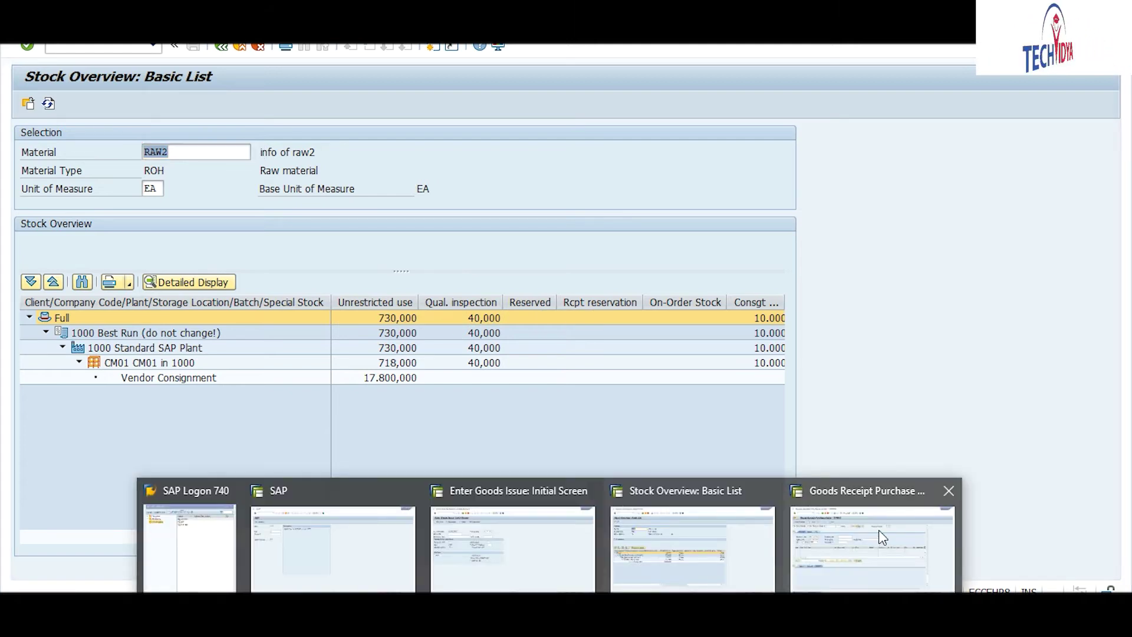
{"action": "left_click", "coordinate": [879, 529]}
{"action": "left_click", "coordinate": [75, 48]}
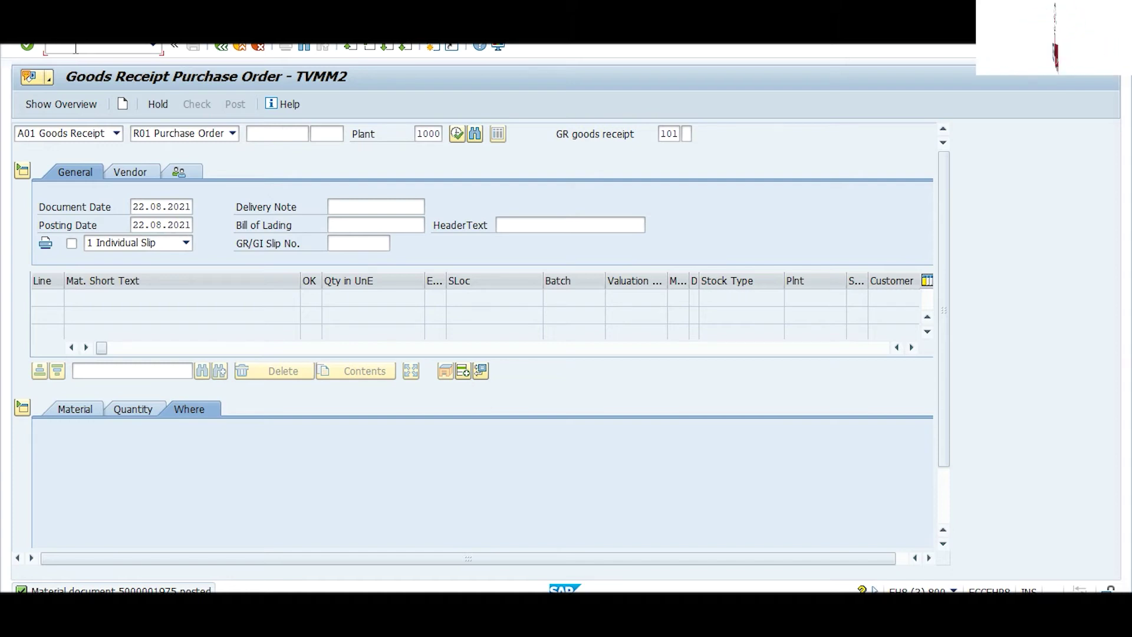
Step: Start an MB1B transfer posting for plant 1000, CM01, and list the available movement types
{"action": "type", "text": "/nmb1b"}
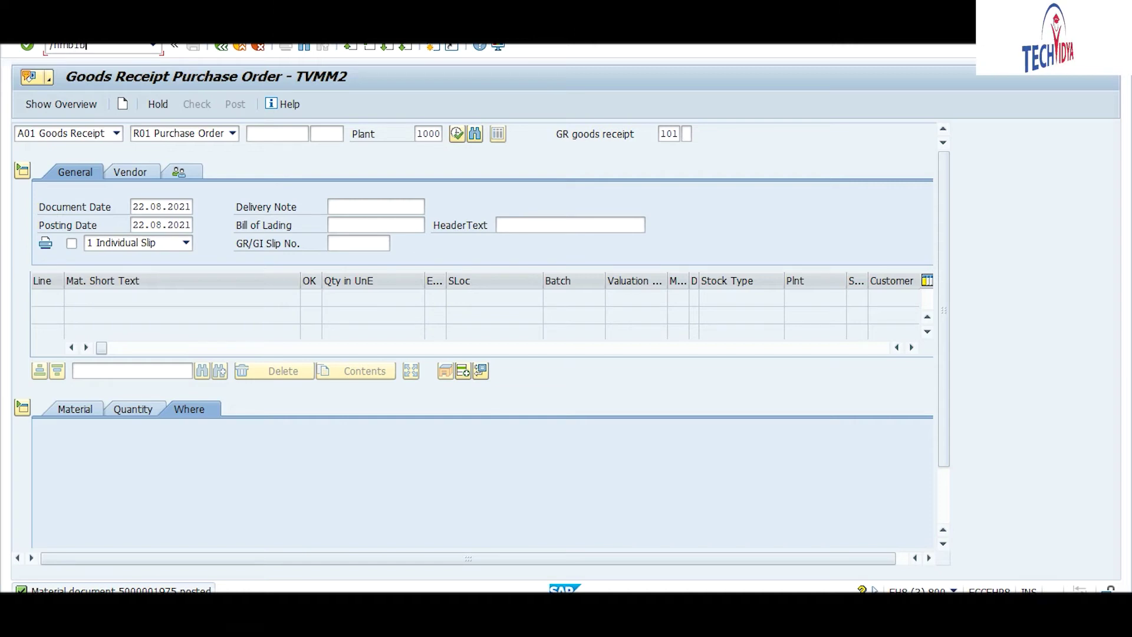
{"action": "key", "text": "Return"}
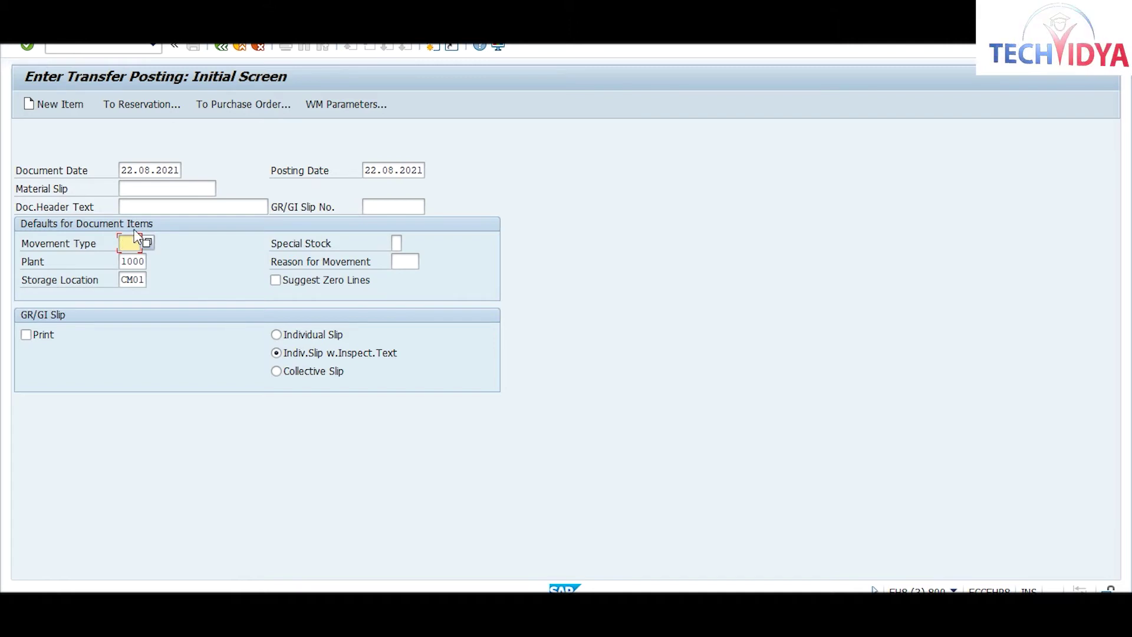
{"action": "left_click", "coordinate": [145, 240]}
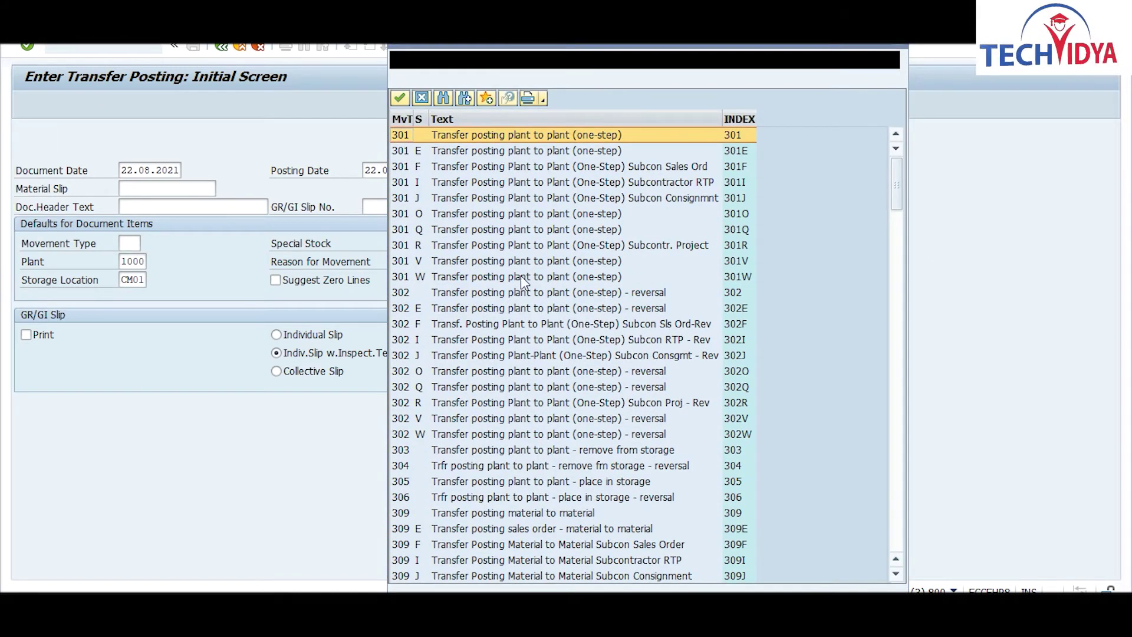
Step: Scroll the movement type list down to 321, quality inspection to unrestricted, and choose it
{"action": "left_click", "coordinate": [896, 573]}
{"action": "left_click", "coordinate": [896, 575]}
{"action": "left_click", "coordinate": [896, 576]}
{"action": "left_click", "coordinate": [896, 576]}
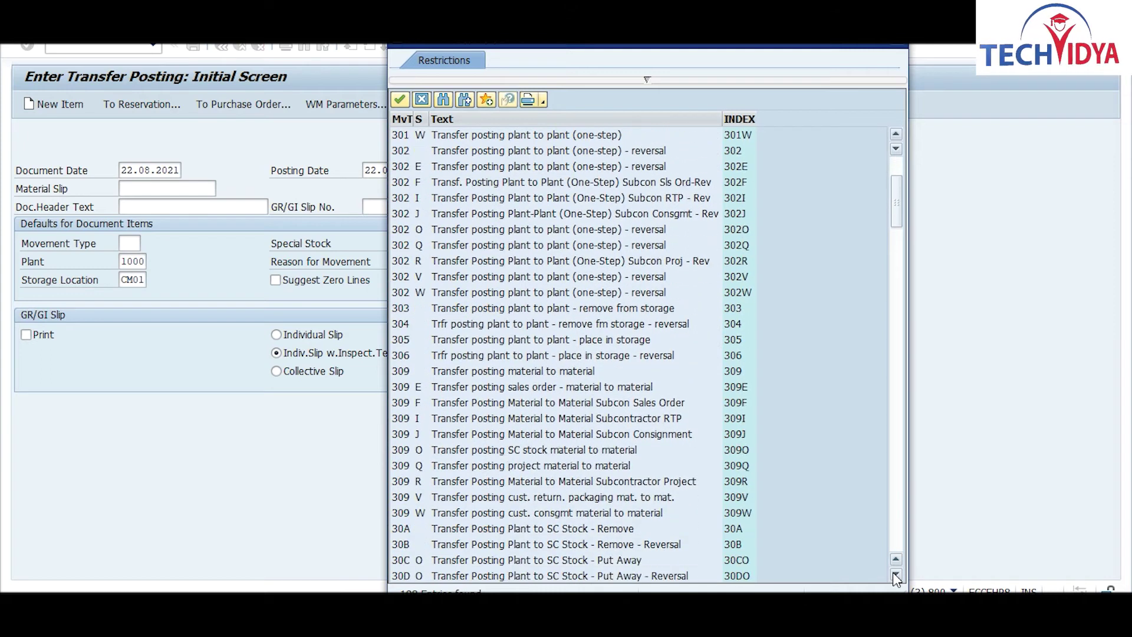
{"action": "left_click", "coordinate": [895, 576]}
{"action": "left_click", "coordinate": [896, 576]}
{"action": "left_click", "coordinate": [896, 576]}
{"action": "left_click", "coordinate": [896, 575]}
{"action": "left_click", "coordinate": [895, 575]}
{"action": "left_click", "coordinate": [895, 576]}
{"action": "left_click", "coordinate": [896, 575]}
{"action": "left_click", "coordinate": [896, 576]}
{"action": "left_click", "coordinate": [896, 576]}
{"action": "left_click", "coordinate": [895, 576]}
{"action": "left_click", "coordinate": [896, 576]}
{"action": "left_click", "coordinate": [896, 576]}
{"action": "left_click", "coordinate": [896, 575]}
{"action": "left_click", "coordinate": [896, 576]}
{"action": "left_click", "coordinate": [896, 576]}
{"action": "left_click", "coordinate": [896, 575]}
{"action": "left_click", "coordinate": [896, 575]}
{"action": "left_click", "coordinate": [896, 576]}
{"action": "left_click", "coordinate": [896, 575]}
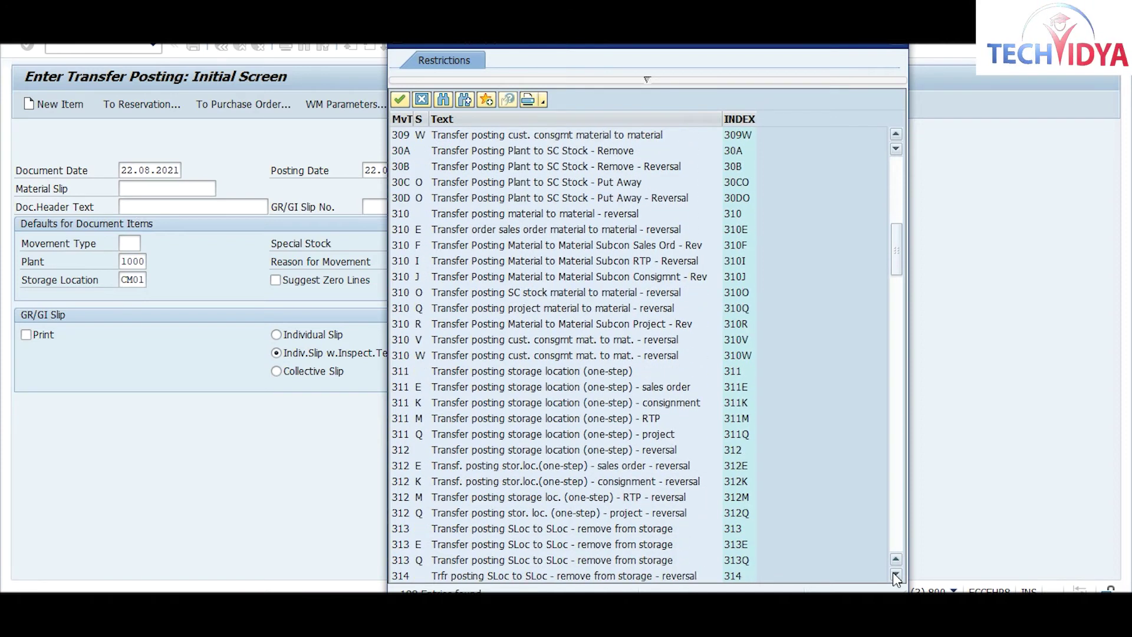
{"action": "left_click", "coordinate": [896, 576]}
{"action": "left_click", "coordinate": [896, 576]}
{"action": "left_click", "coordinate": [896, 576]}
{"action": "left_click", "coordinate": [896, 576]}
{"action": "left_click", "coordinate": [896, 575]}
{"action": "left_click", "coordinate": [896, 575]}
{"action": "left_click", "coordinate": [896, 575]}
{"action": "left_click", "coordinate": [895, 576]}
{"action": "left_click", "coordinate": [895, 576]}
{"action": "left_click", "coordinate": [896, 575]}
{"action": "left_click", "coordinate": [896, 576]}
{"action": "left_click", "coordinate": [896, 576]}
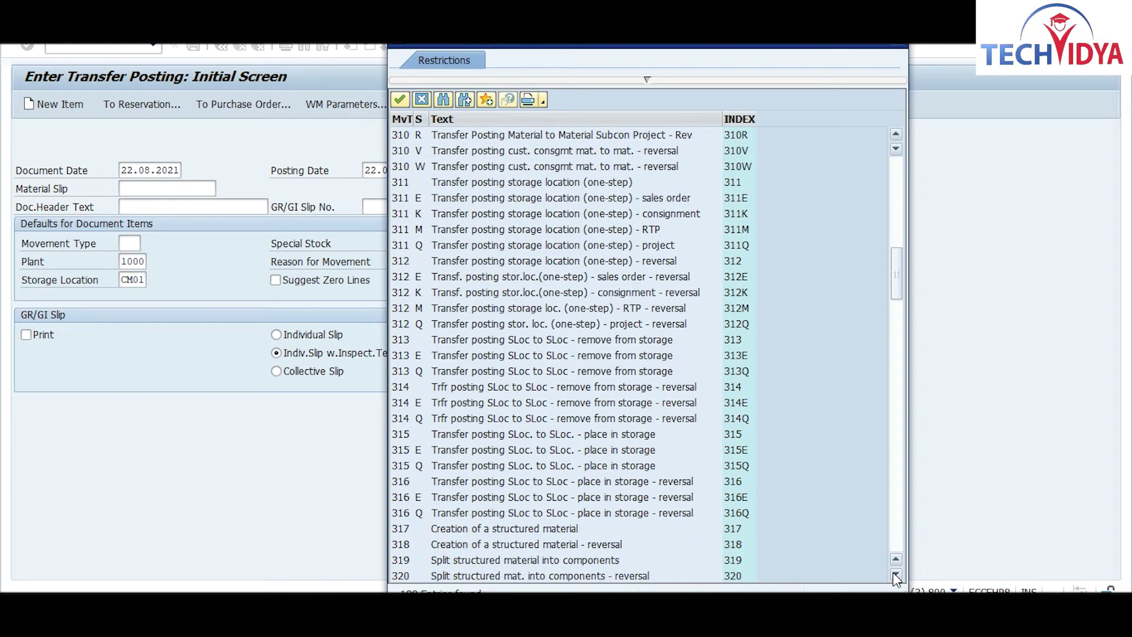
{"action": "left_click", "coordinate": [896, 576]}
{"action": "left_click", "coordinate": [896, 576]}
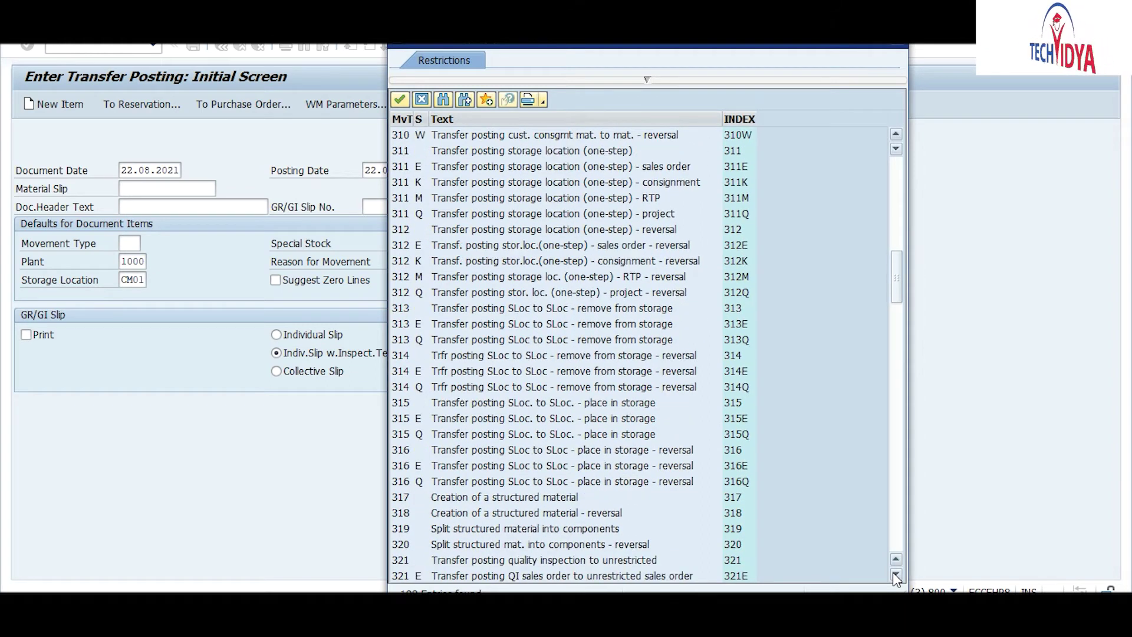
{"action": "left_click", "coordinate": [896, 575]}
{"action": "left_click", "coordinate": [896, 576]}
{"action": "left_click", "coordinate": [896, 575]}
{"action": "left_click", "coordinate": [896, 576]}
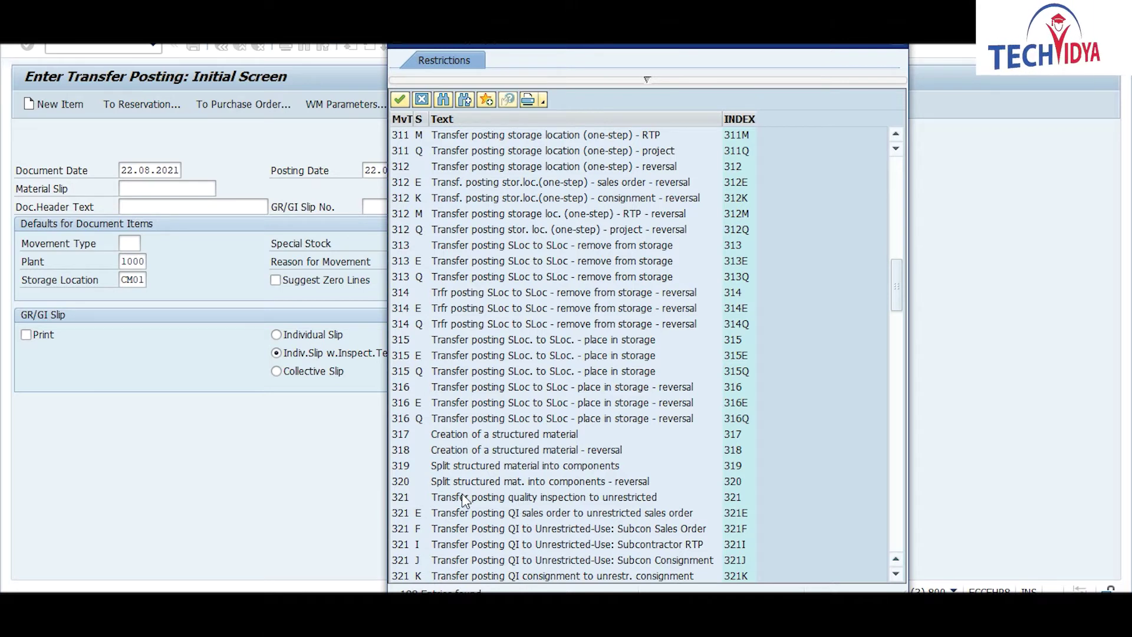
{"action": "left_click", "coordinate": [398, 500]}
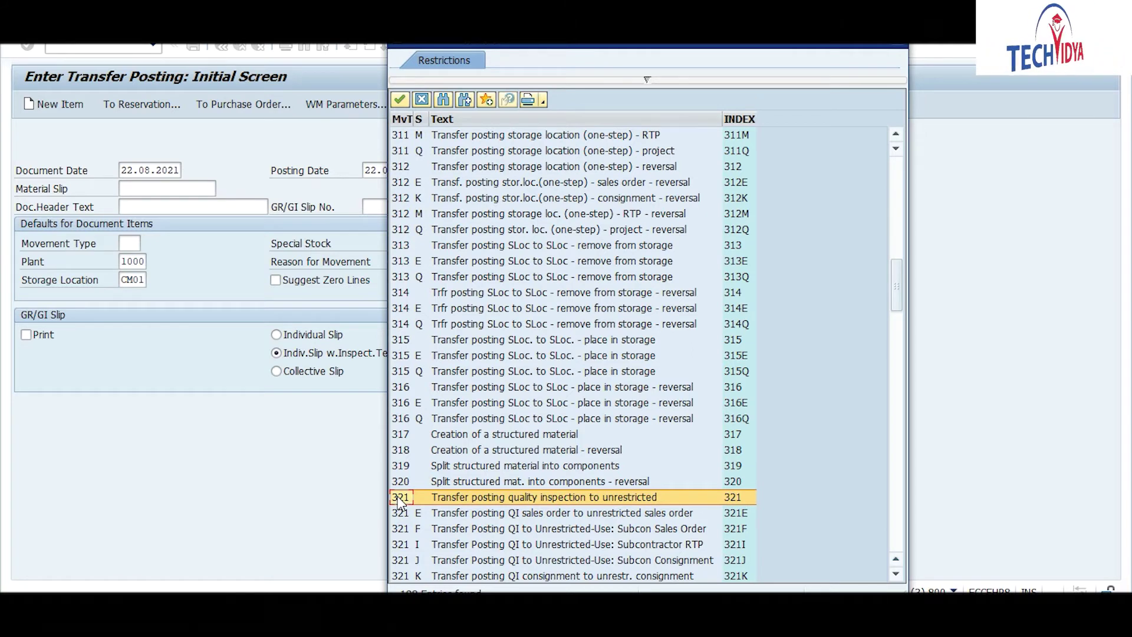
{"action": "double_click", "coordinate": [400, 501]}
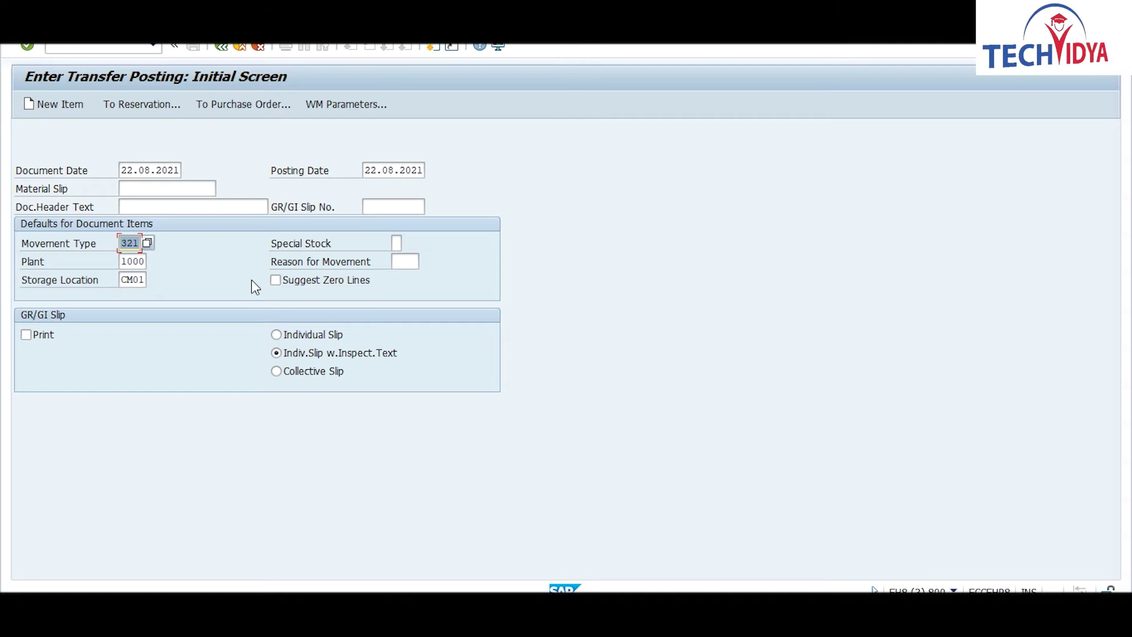
Step: Enter item RAW2 with quantity 40, validate it, and save the 321 transfer posting
{"action": "key", "text": "Return"}
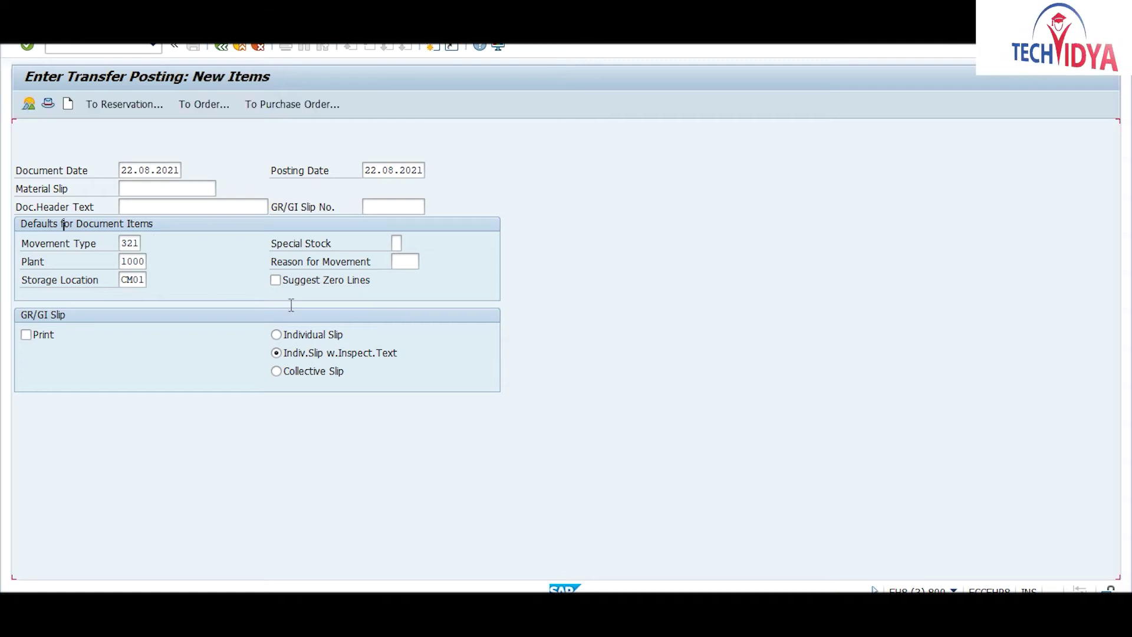
{"action": "type", "text": "raw2"}
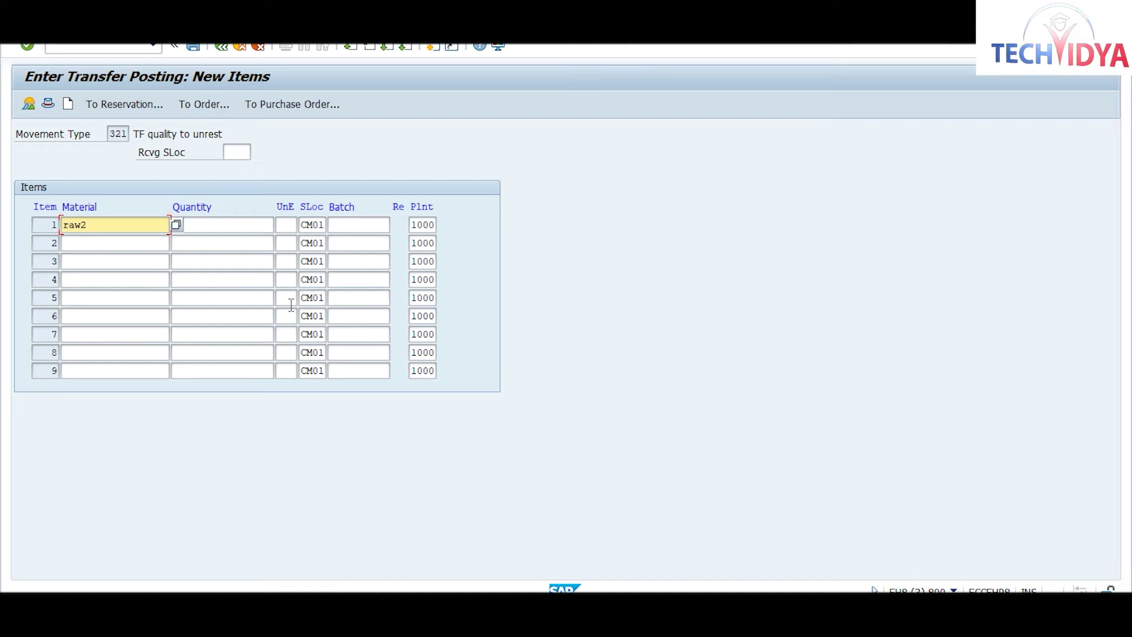
{"action": "key", "text": "Tab"}
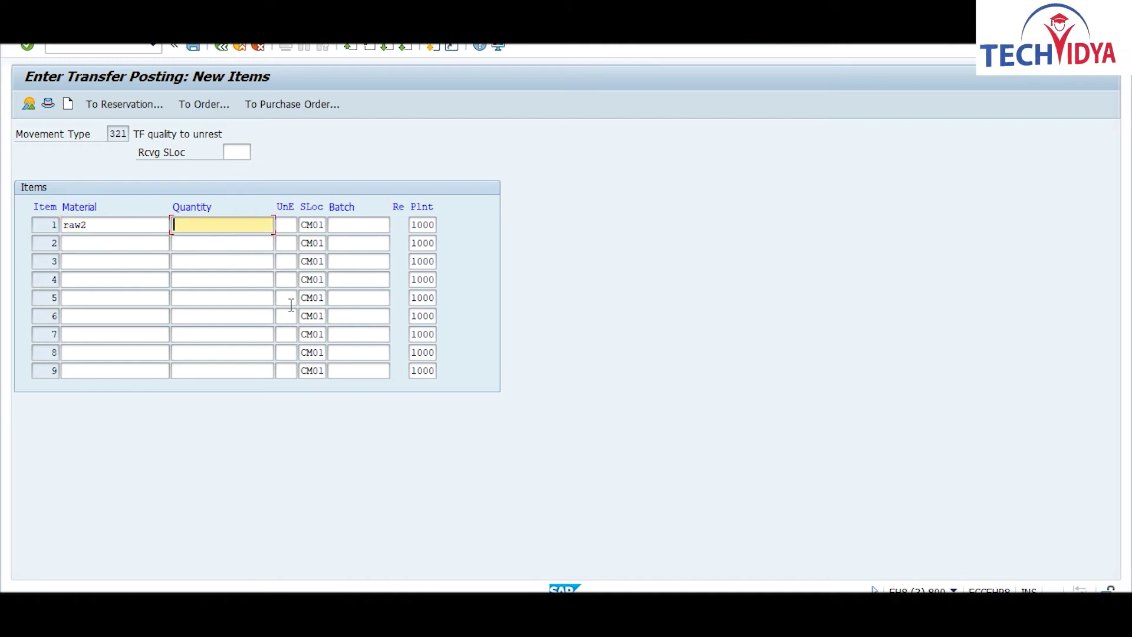
{"action": "type", "text": "40"}
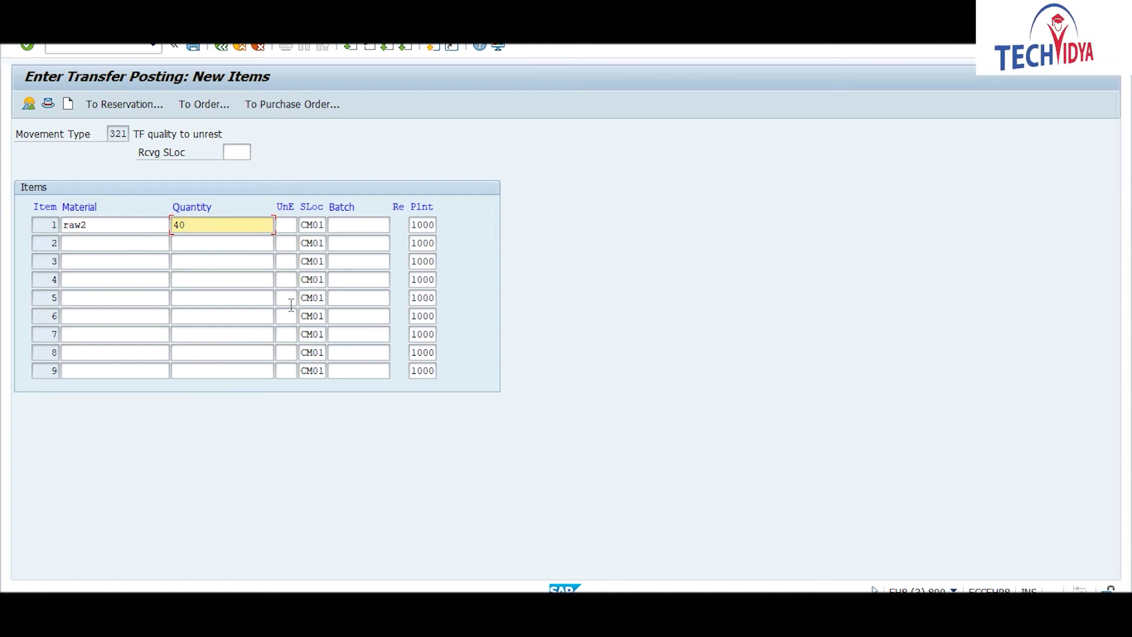
{"action": "key", "text": "Return"}
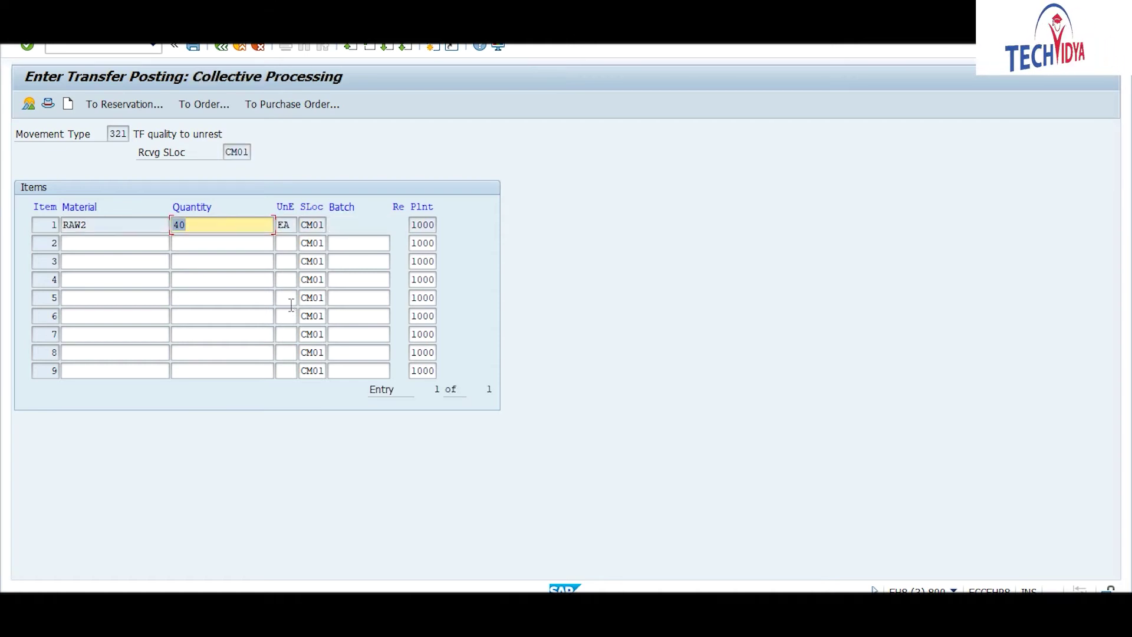
{"action": "key", "text": "ctrl+s"}
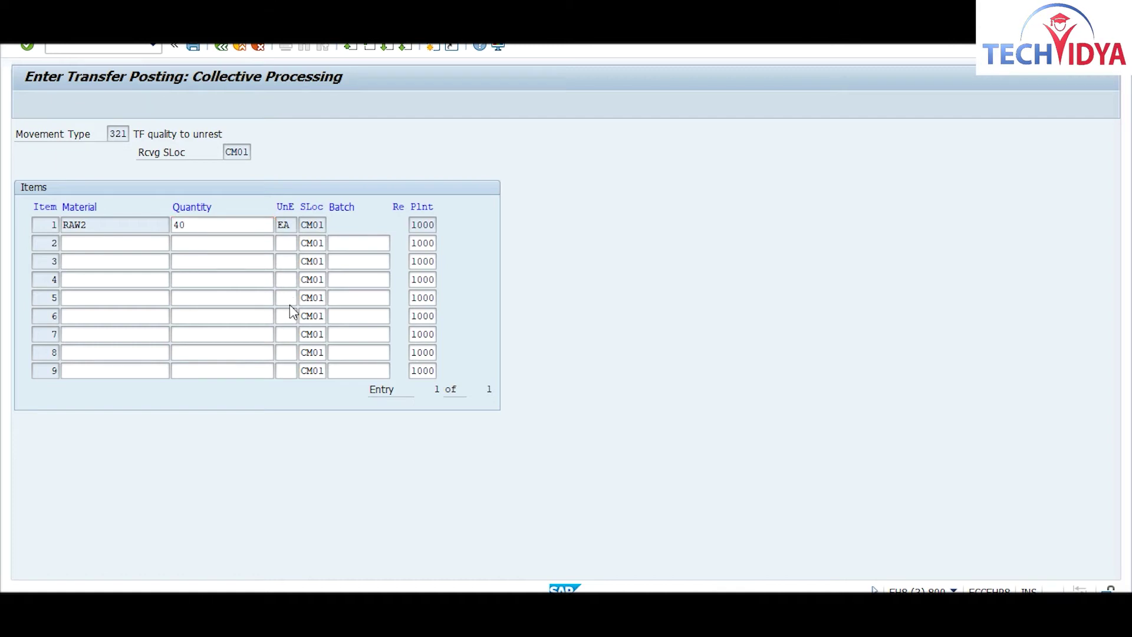
{"action": "key", "text": "Return"}
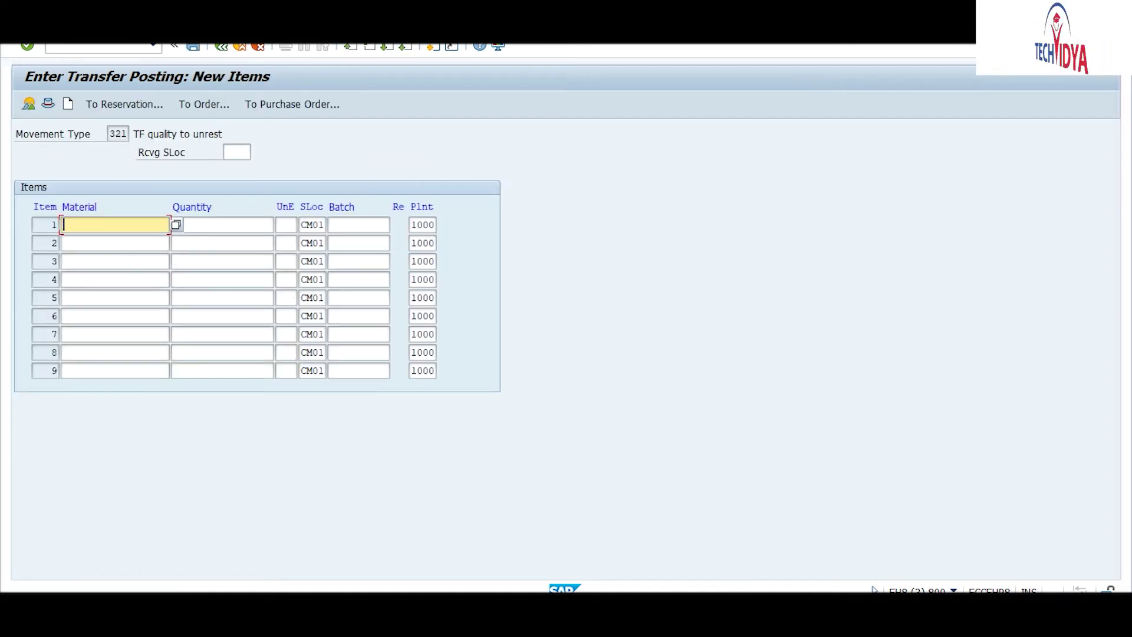
Step: Refresh RAW2's stock overview showing 770,000 unrestricted, then go back to the MB1B initial screen
{"action": "left_click", "coordinate": [654, 543]}
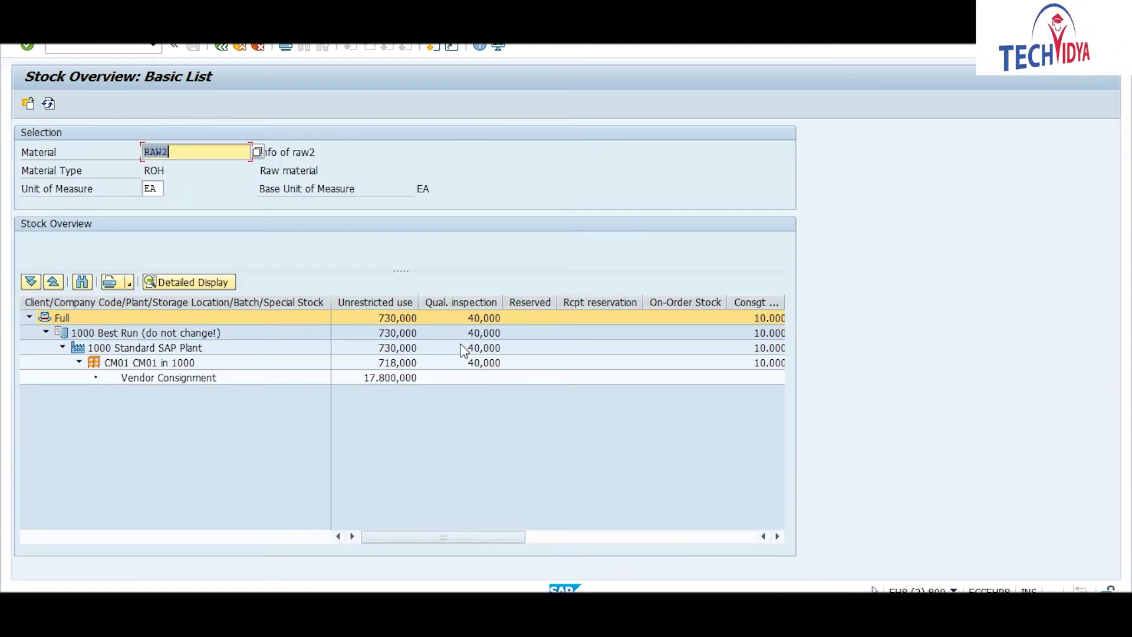
{"action": "left_click", "coordinate": [49, 106]}
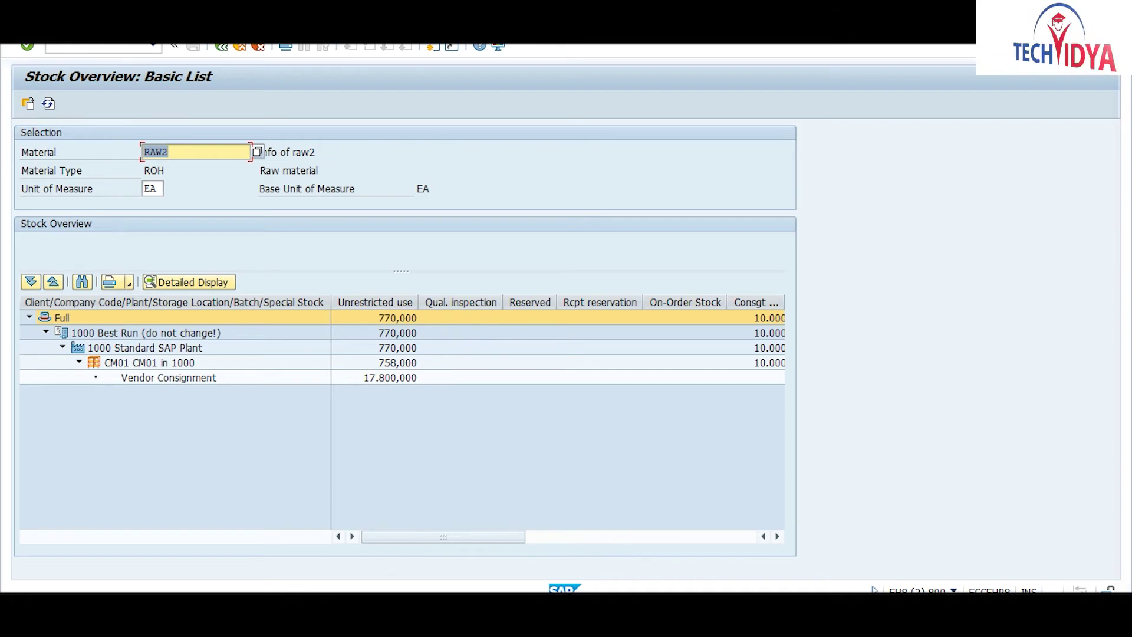
{"action": "mouse_move", "coordinate": [785, 561]}
{"action": "left_click", "coordinate": [867, 561]}
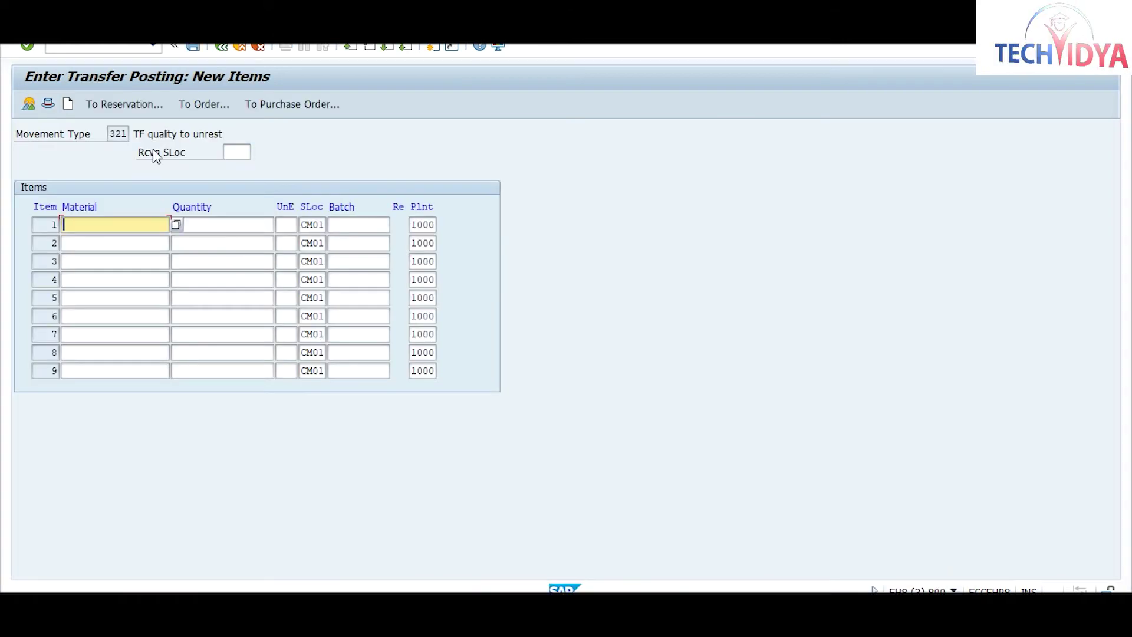
{"action": "left_click", "coordinate": [223, 46]}
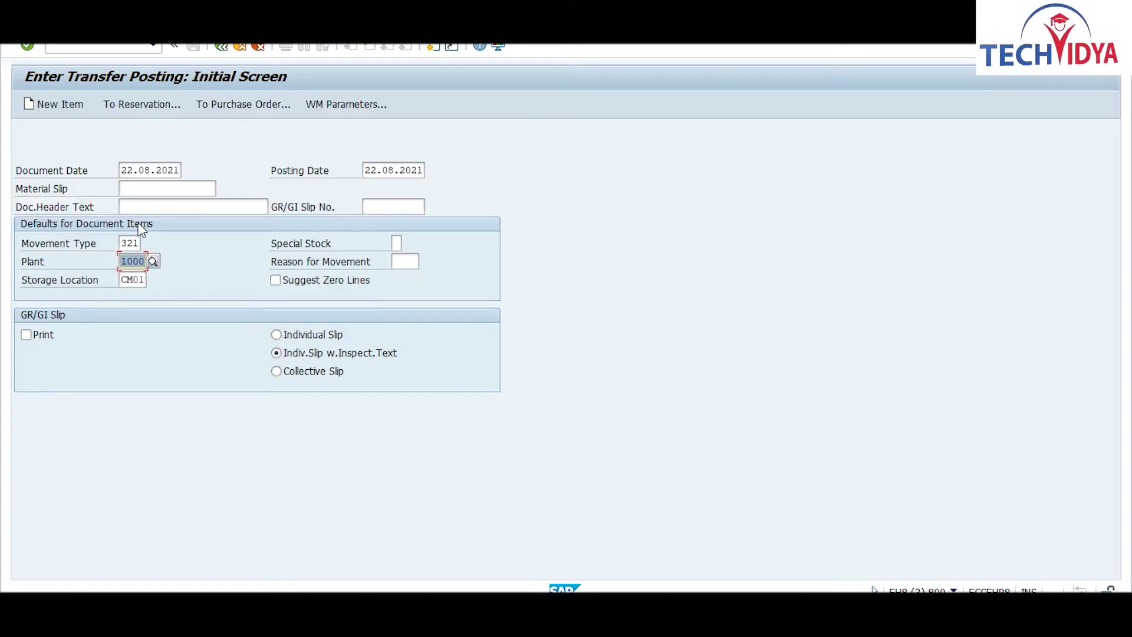
Step: Browse the movement type list for other transfer types, then close it keeping 321
{"action": "left_click", "coordinate": [128, 243]}
{"action": "left_click", "coordinate": [148, 244]}
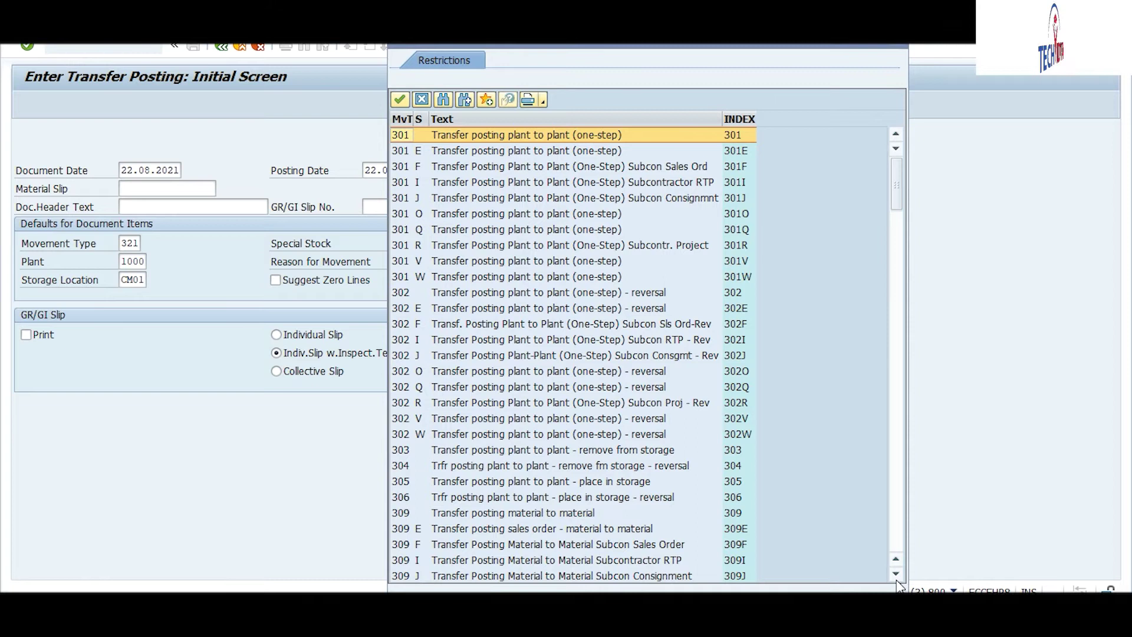
{"action": "scroll", "coordinate": [898, 584], "scroll_direction": "down", "scroll_amount": 4}
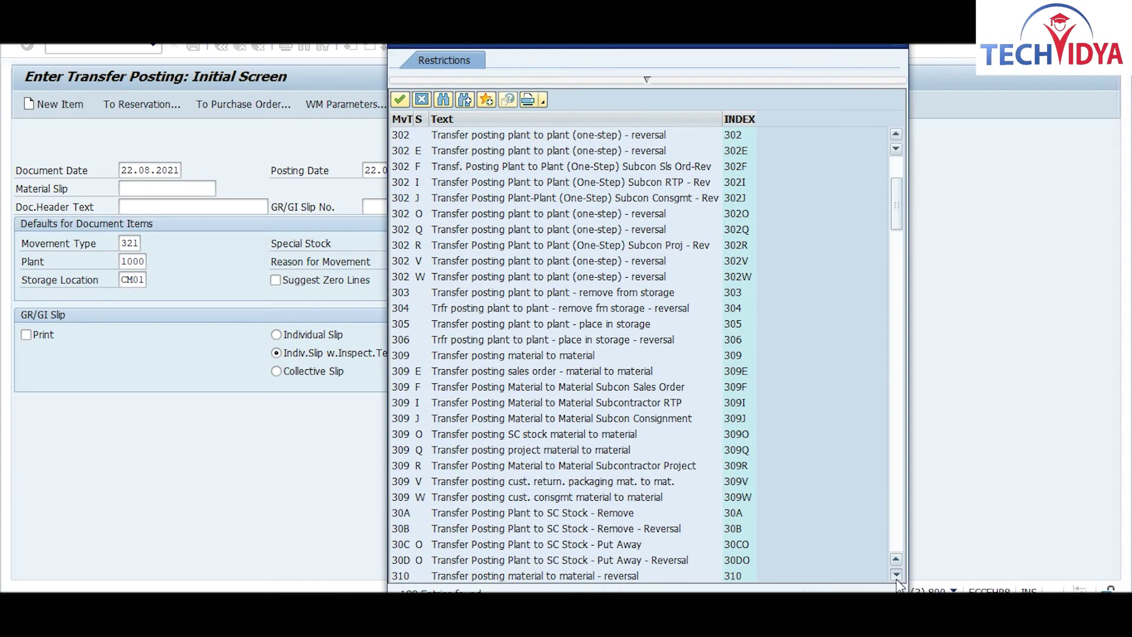
{"action": "scroll", "coordinate": [898, 583], "scroll_direction": "down", "scroll_amount": 4}
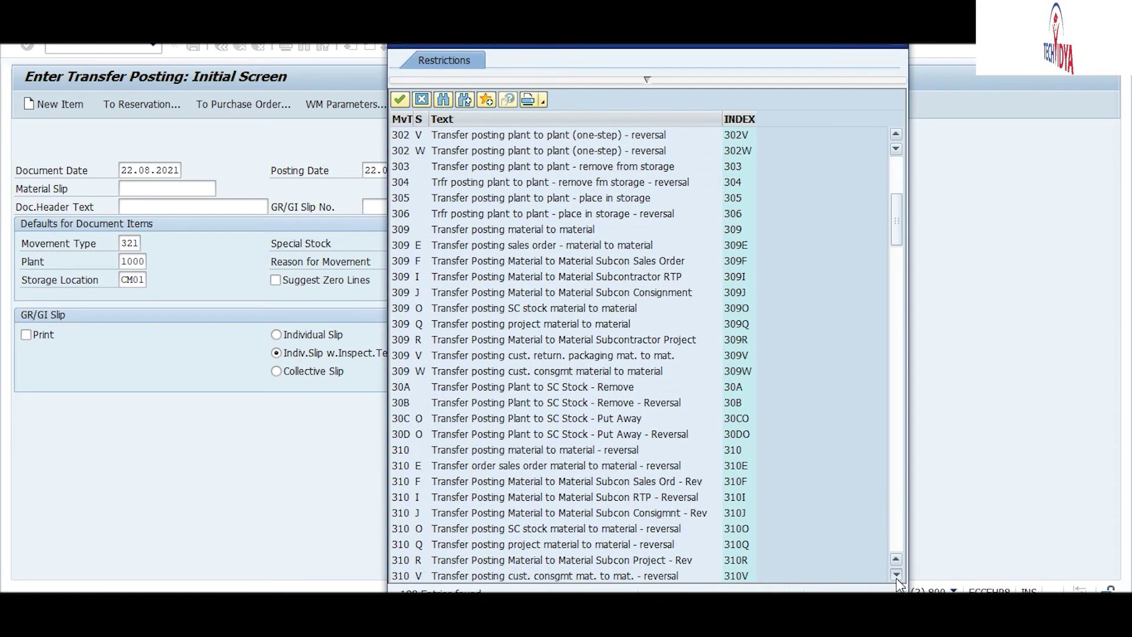
{"action": "scroll", "coordinate": [898, 584], "scroll_direction": "down", "scroll_amount": 3}
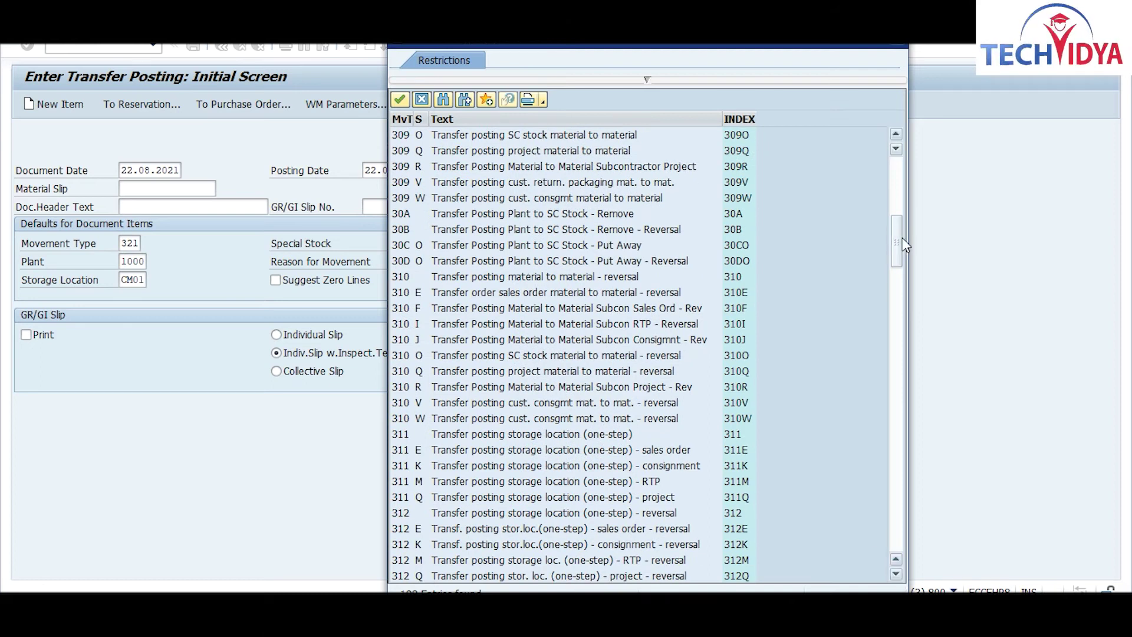
{"action": "left_click_drag", "start_coordinate": [899, 246], "coordinate": [895, 396]}
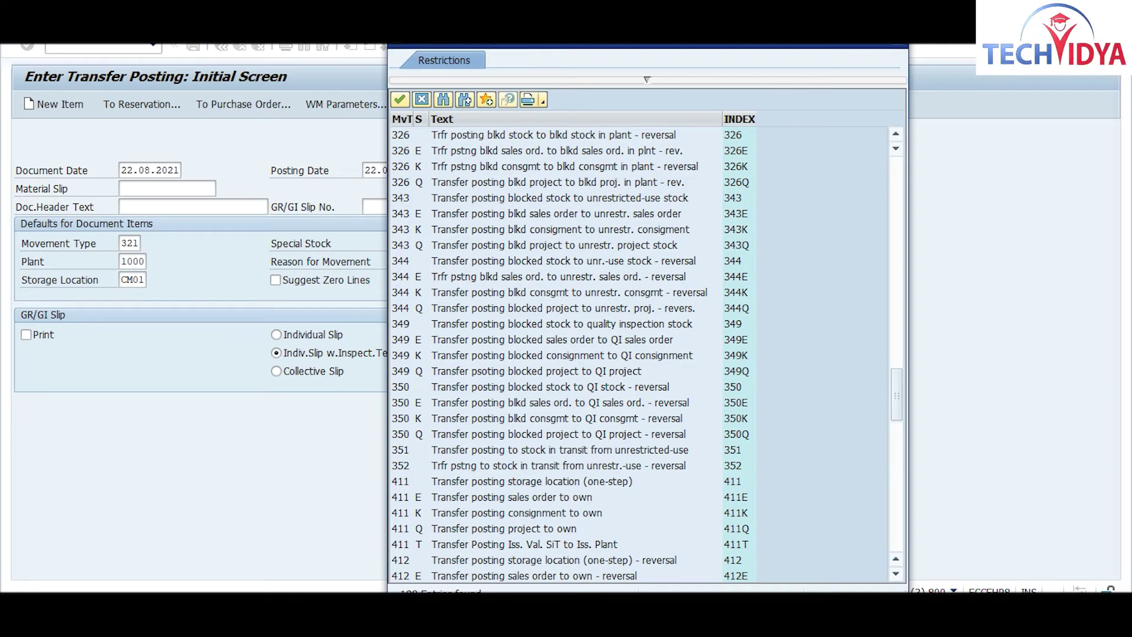
{"action": "left_click", "coordinate": [896, 46]}
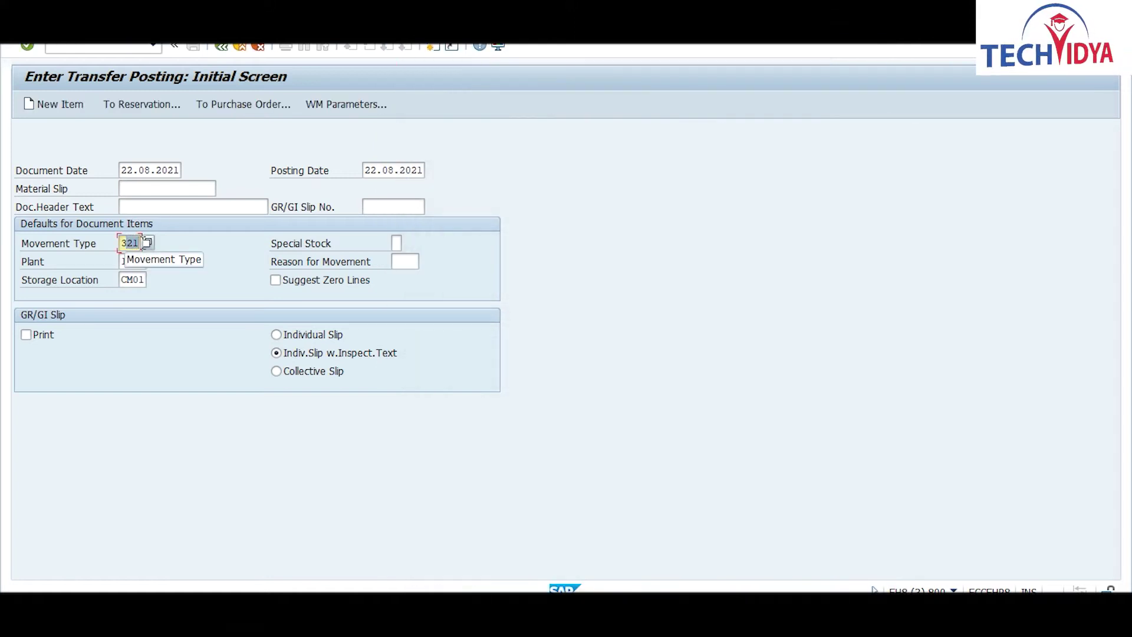
Step: Change the movement type to 343, enter RAW2 with quantity 20, and save the posting
{"action": "type", "text": "343"}
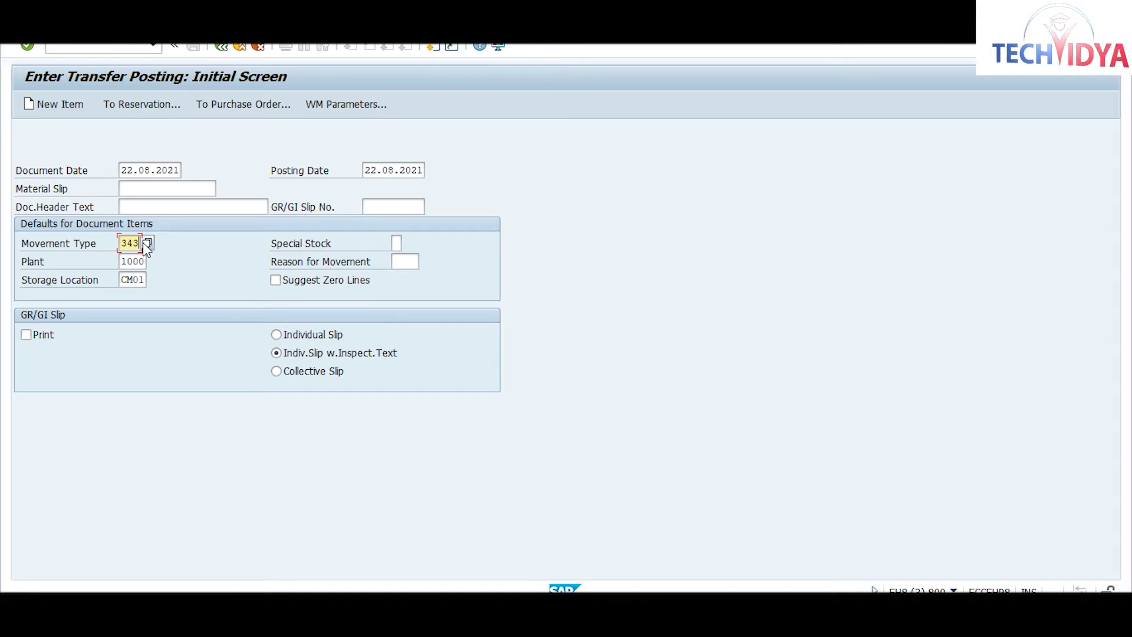
{"action": "key", "text": "Return"}
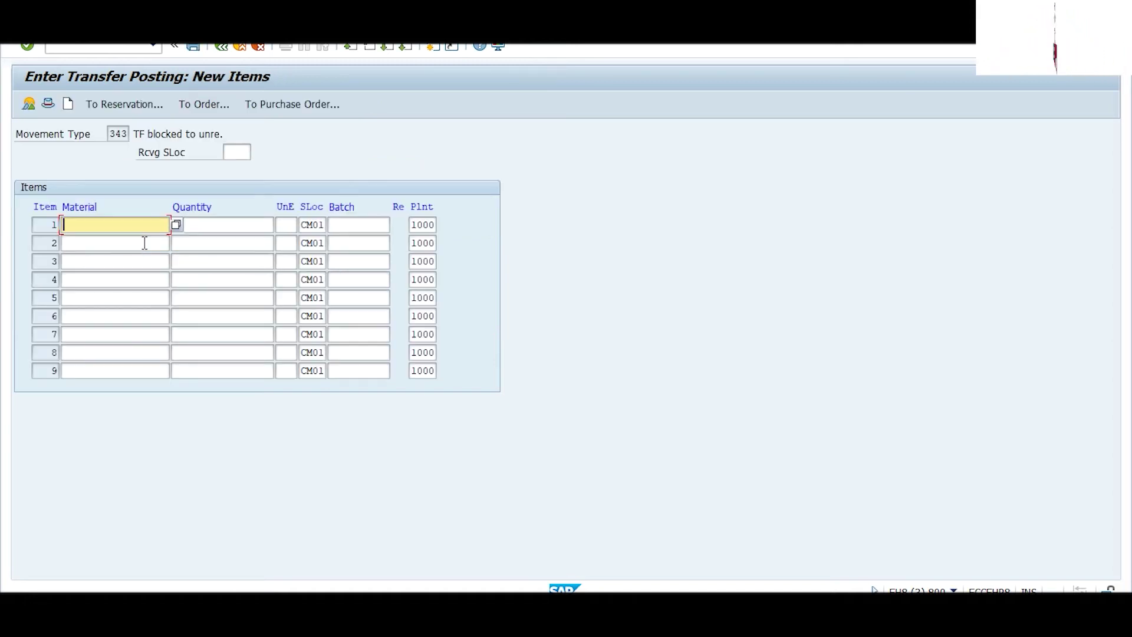
{"action": "type", "text": "raw2"}
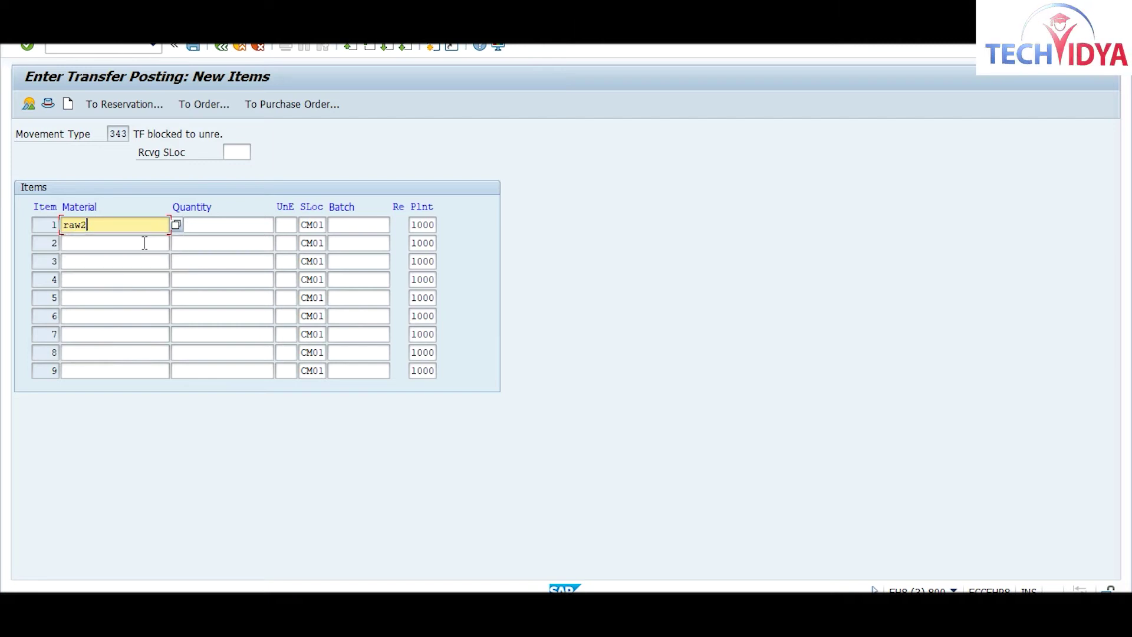
{"action": "key", "text": "Tab"}
{"action": "type", "text": "20"}
{"action": "key", "text": "Return"}
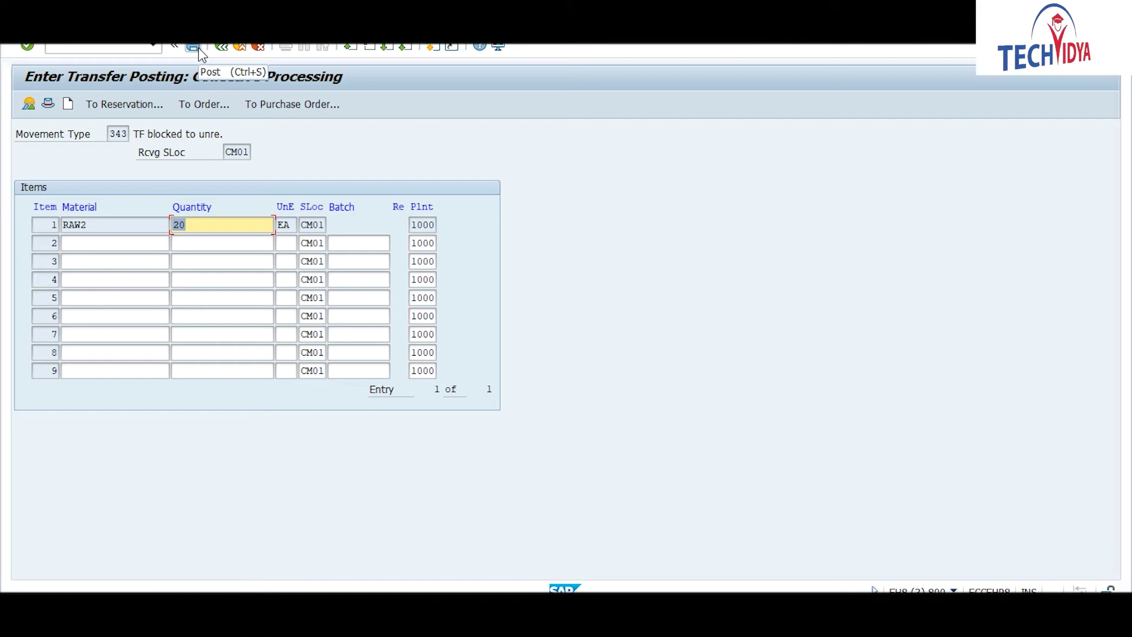
{"action": "key", "text": "ctrl+s"}
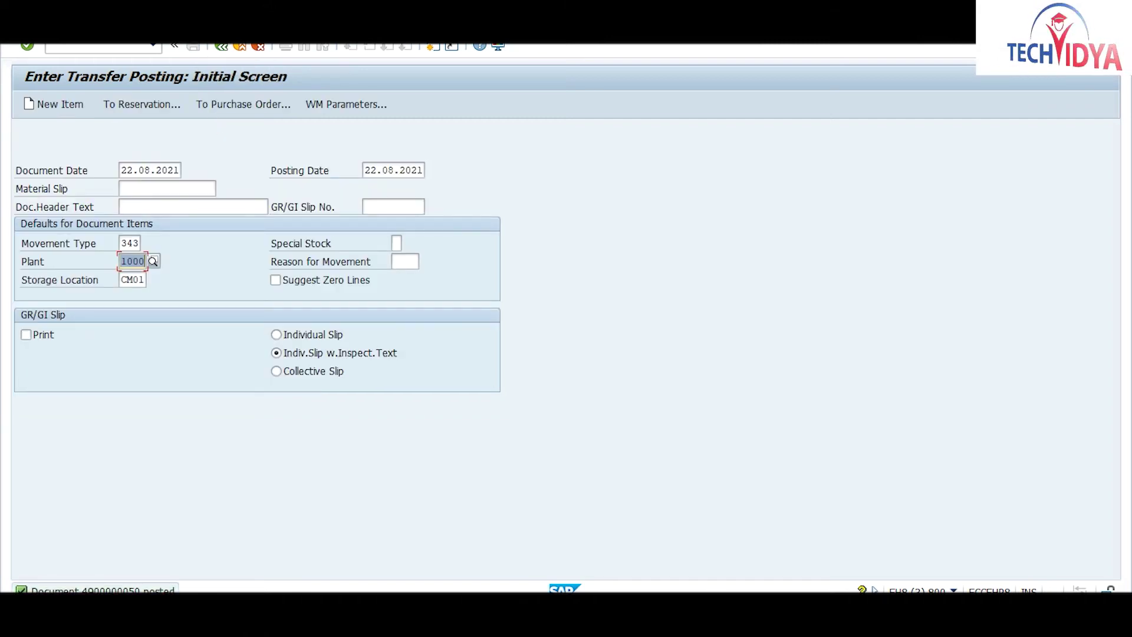
Step: Refresh RAW2's stock overview and scroll to compare 790,000 unrestricted against 20,000 blocked
{"action": "left_click", "coordinate": [726, 531]}
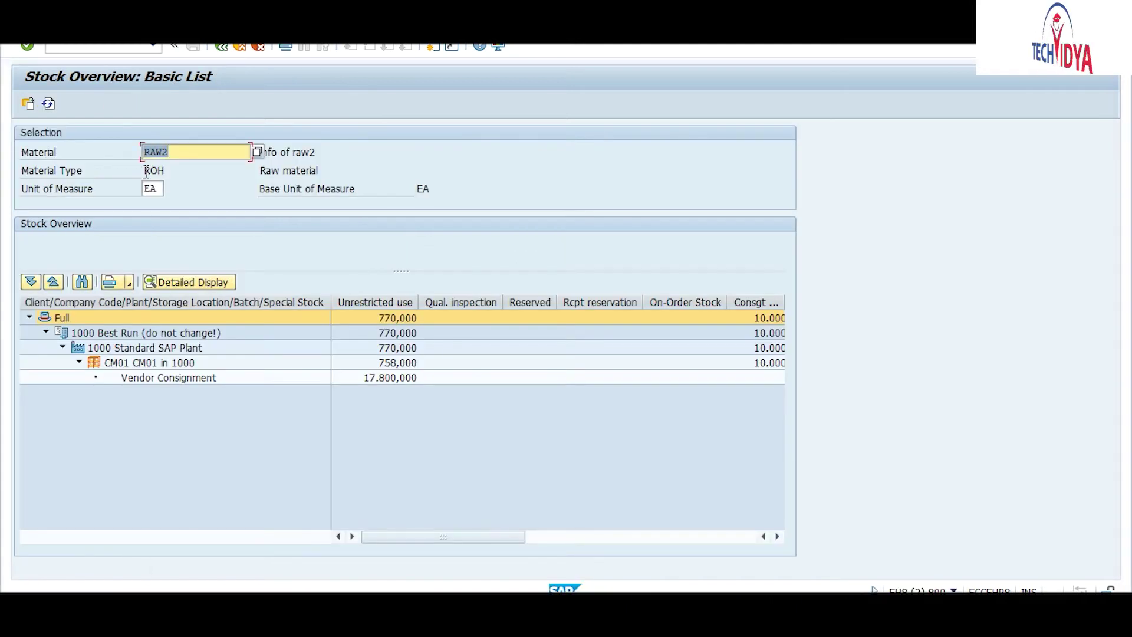
{"action": "left_click", "coordinate": [778, 536]}
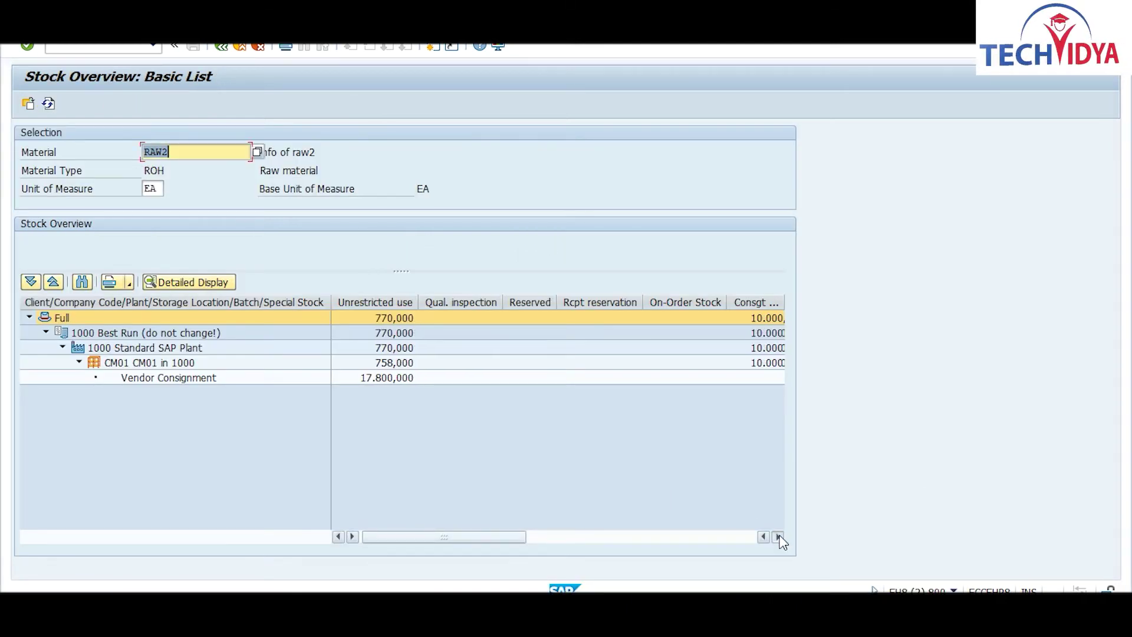
{"action": "left_click", "coordinate": [778, 537]}
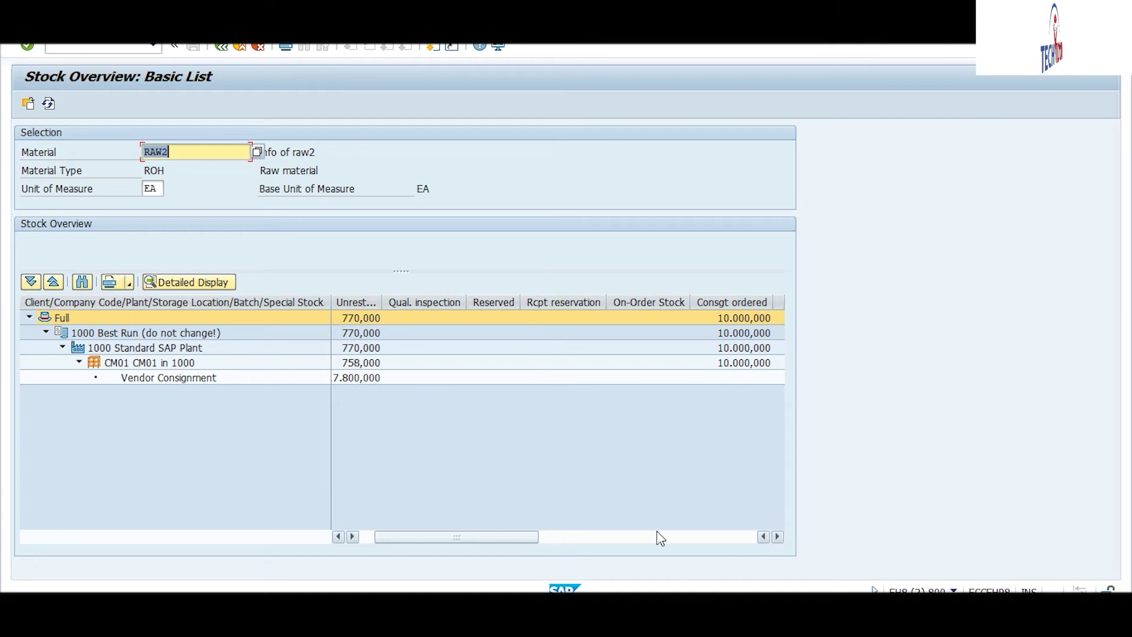
{"action": "left_click_drag", "start_coordinate": [416, 542], "coordinate": [611, 513]}
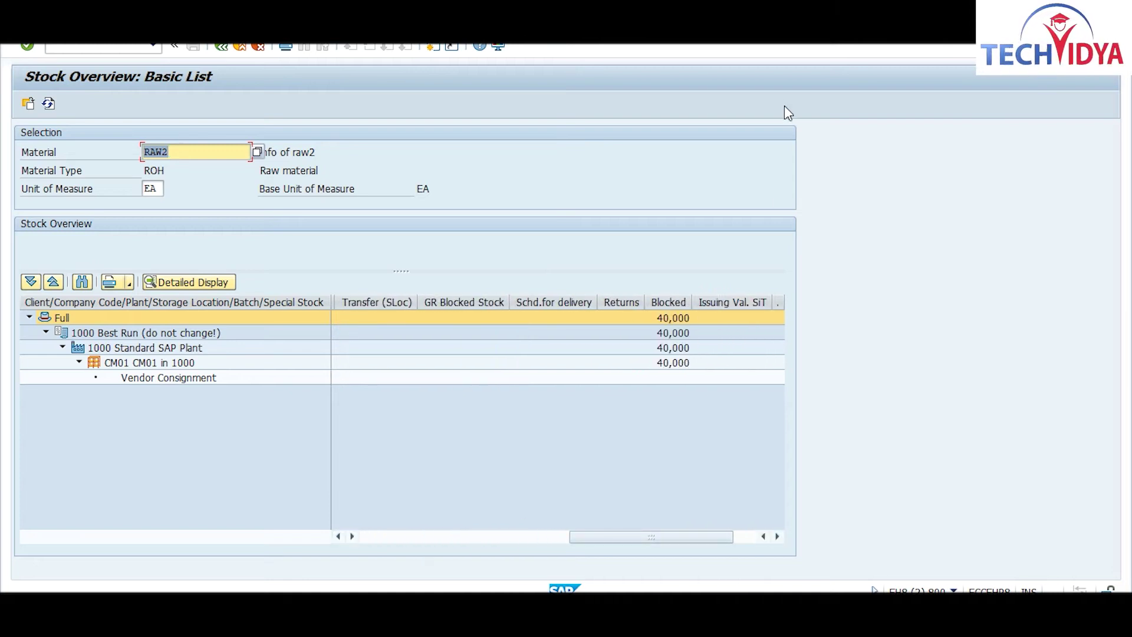
{"action": "left_click", "coordinate": [48, 104]}
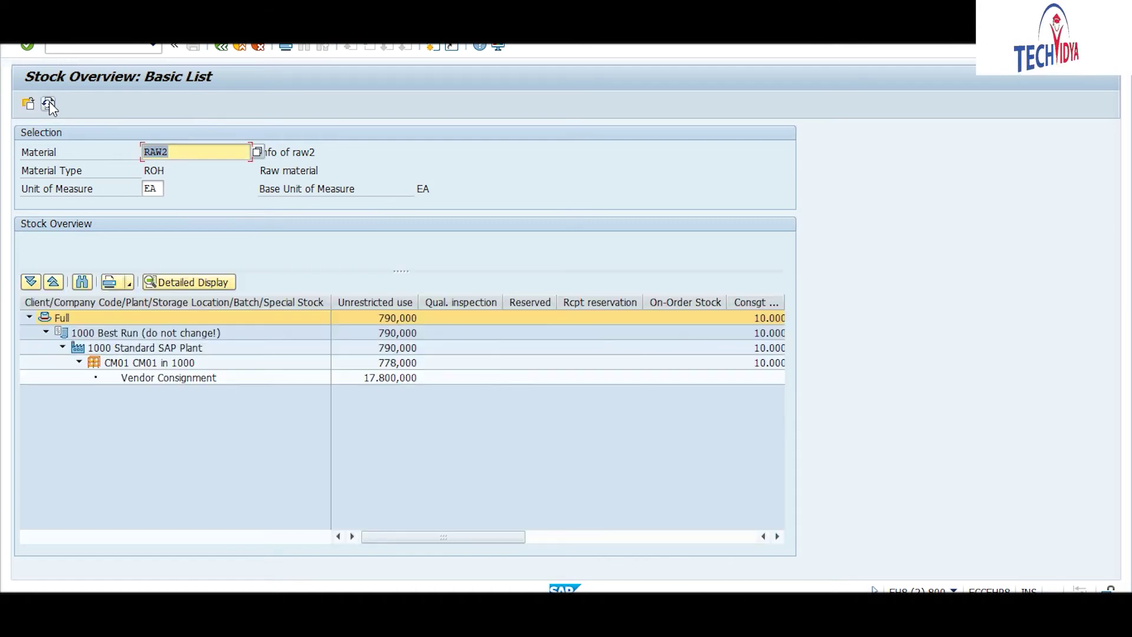
{"action": "left_click_drag", "start_coordinate": [461, 538], "coordinate": [679, 510]}
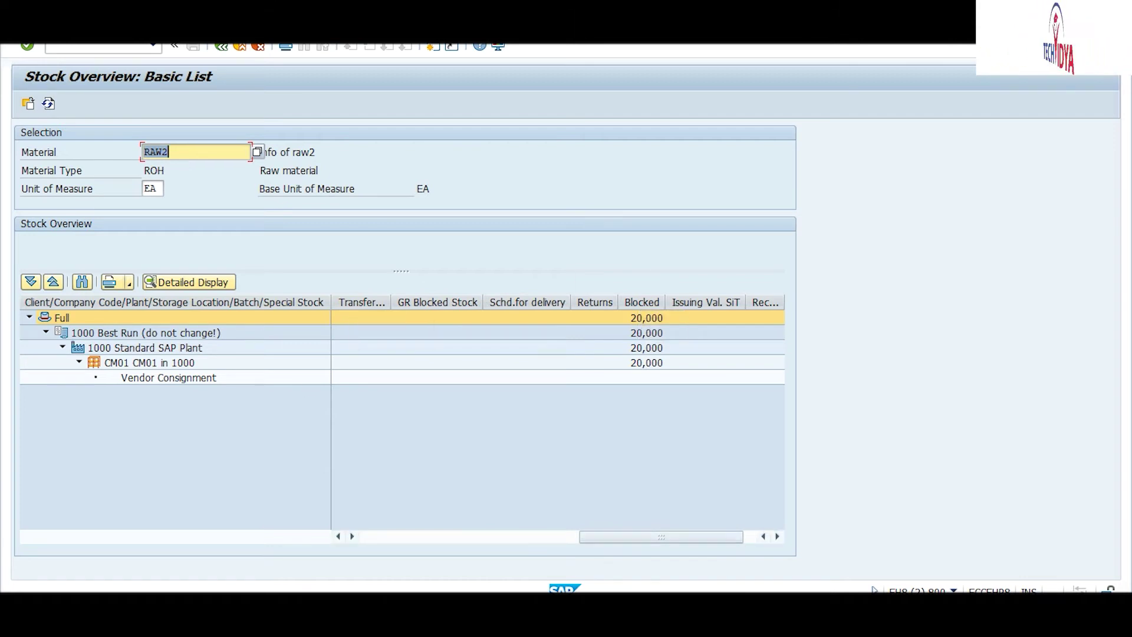
{"action": "mouse_move", "coordinate": [726, 539]}
{"action": "left_mouse_down"}
{"action": "mouse_move", "coordinate": [688, 539]}
{"action": "mouse_move", "coordinate": [726, 539]}
{"action": "left_mouse_up"}
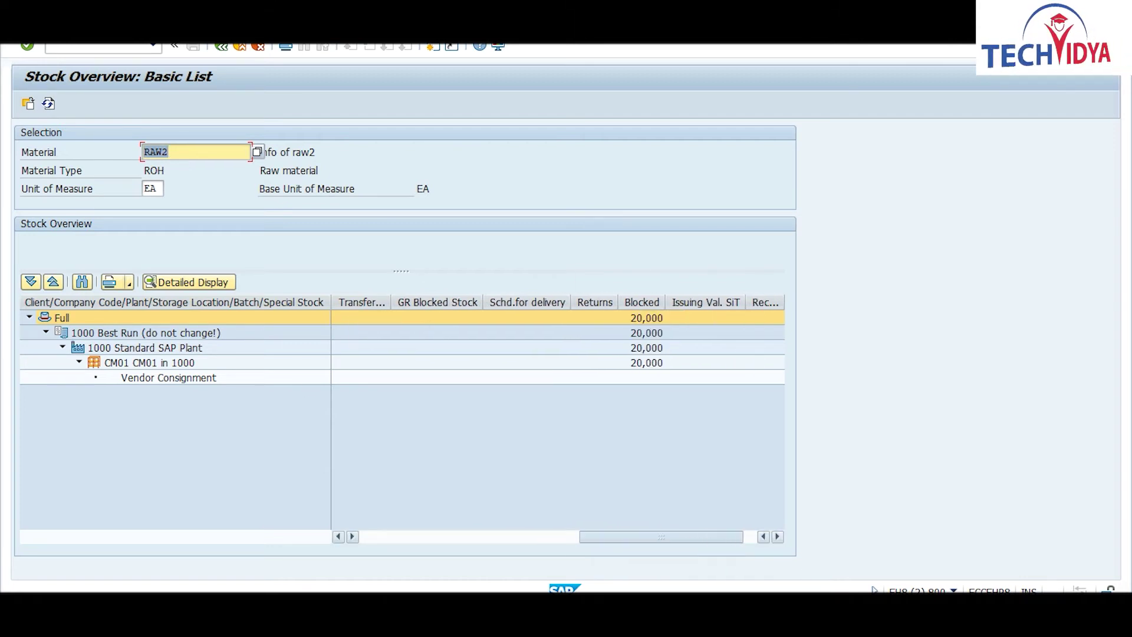
{"action": "left_click_drag", "start_coordinate": [636, 540], "coordinate": [397, 559]}
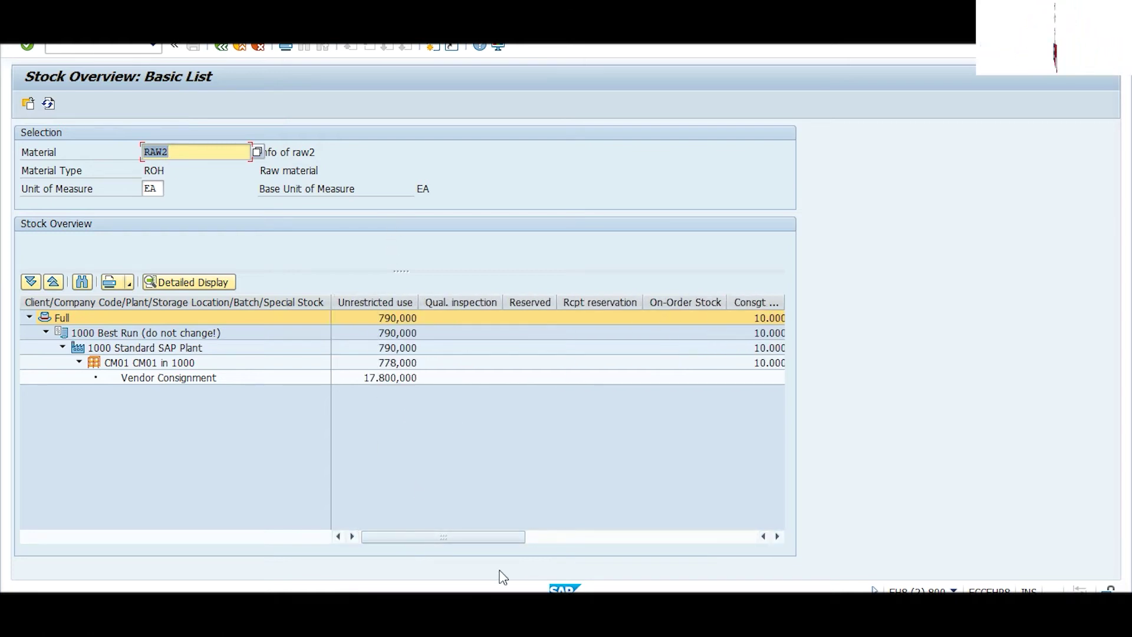
Step: Return to the transfer posting window from the taskbar
{"action": "mouse_move", "coordinate": [549, 623]}
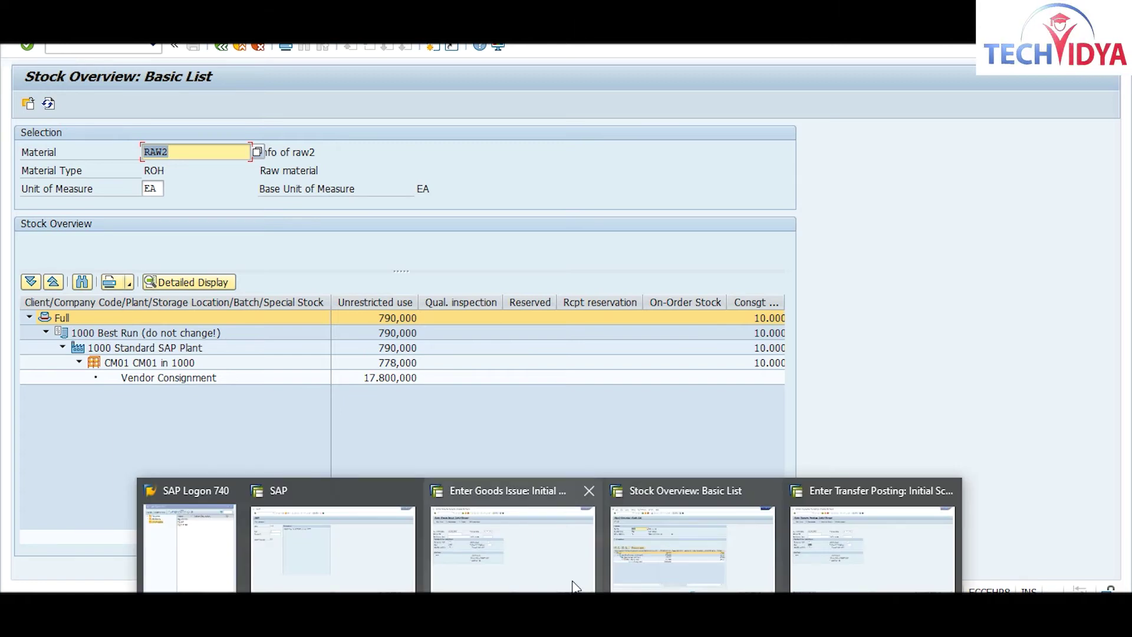
{"action": "left_click", "coordinate": [575, 584]}
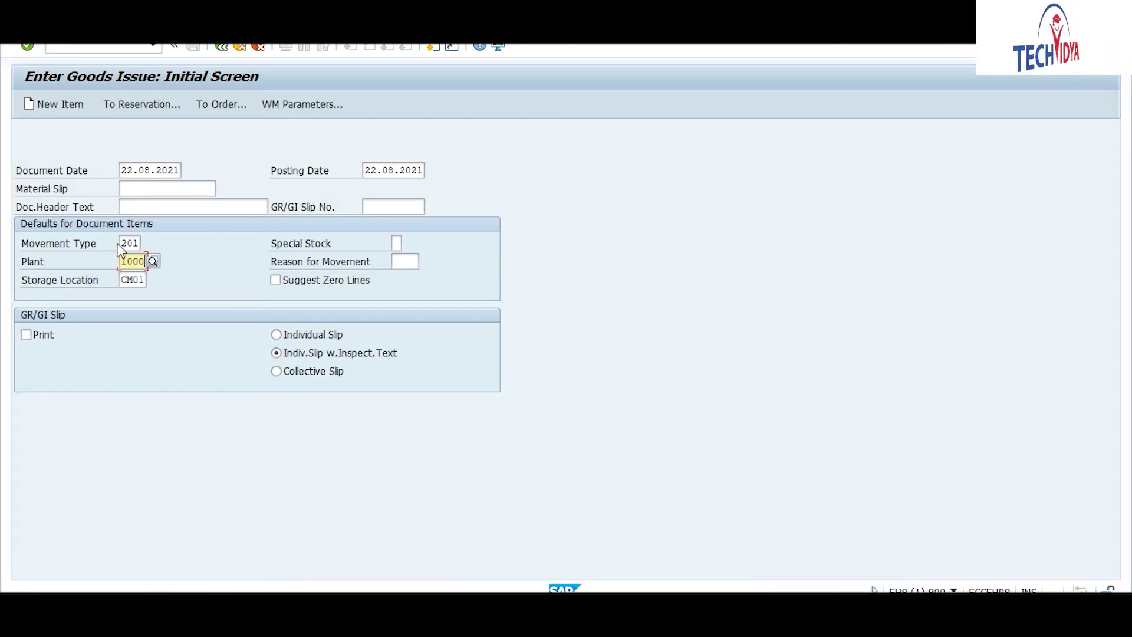
{"action": "mouse_move", "coordinate": [549, 623]}
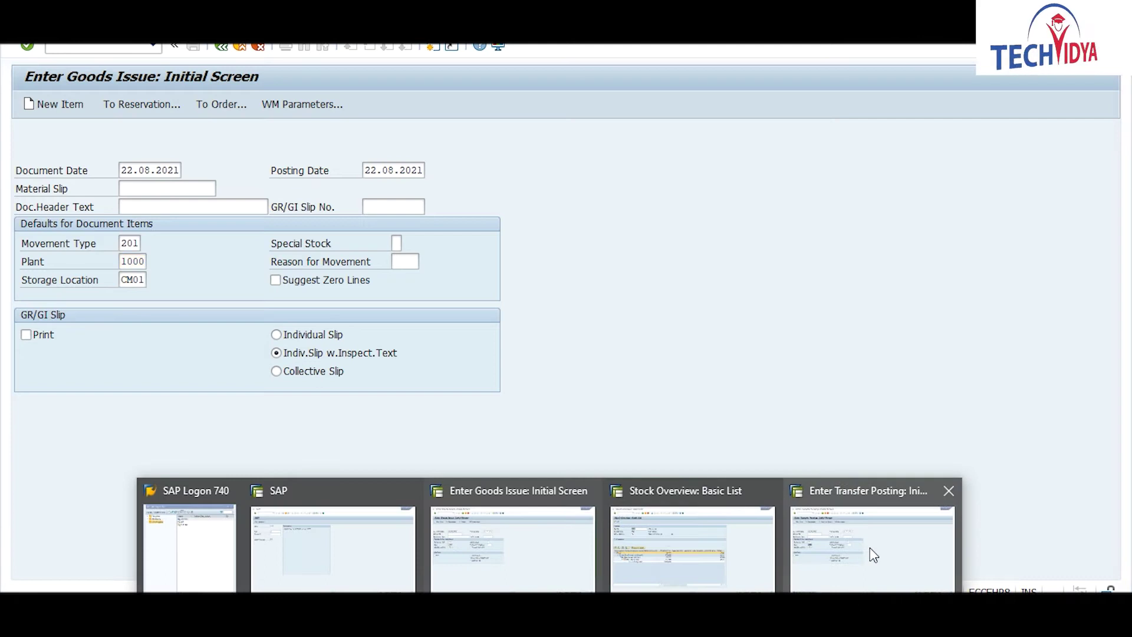
{"action": "left_click", "coordinate": [869, 548]}
Step: Change the movement type to 349, enter RAW2 with quantity 20, and save the posting
{"action": "left_click", "coordinate": [141, 243]}
{"action": "type", "text": "9"}
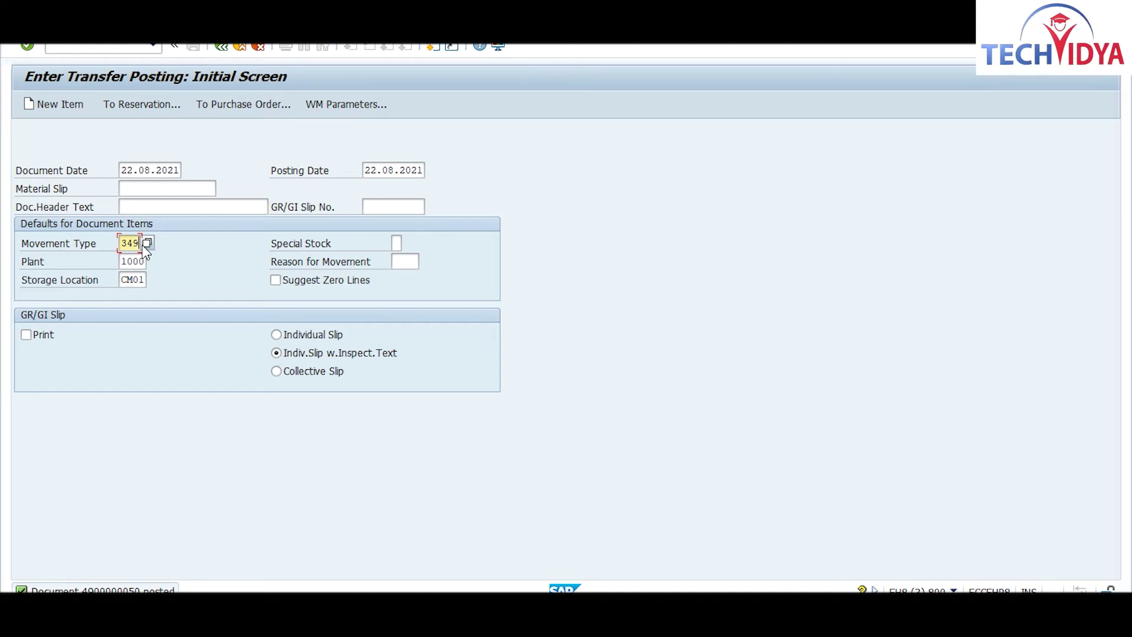
{"action": "key", "text": "Return"}
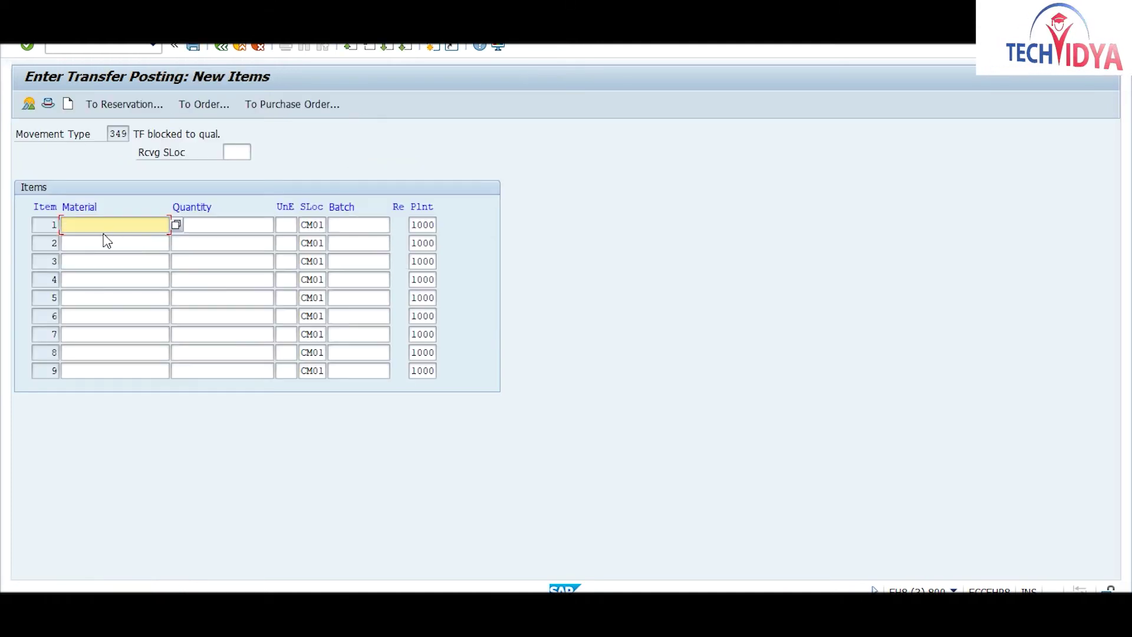
{"action": "type", "text": "raw2"}
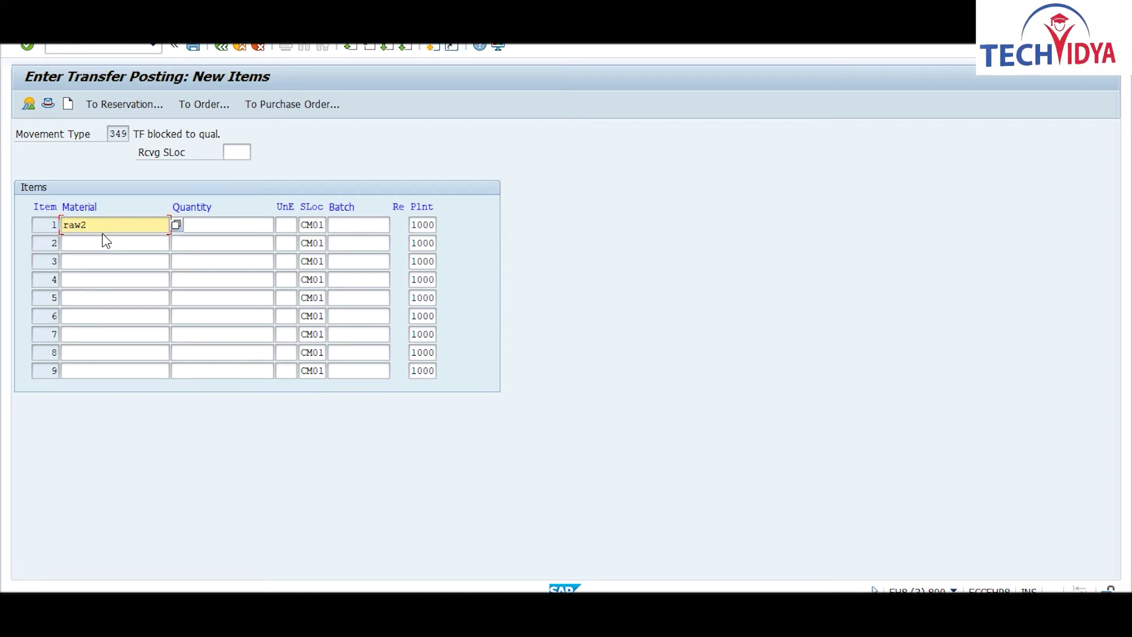
{"action": "key", "text": "Tab"}
{"action": "type", "text": "20"}
{"action": "key", "text": "Return"}
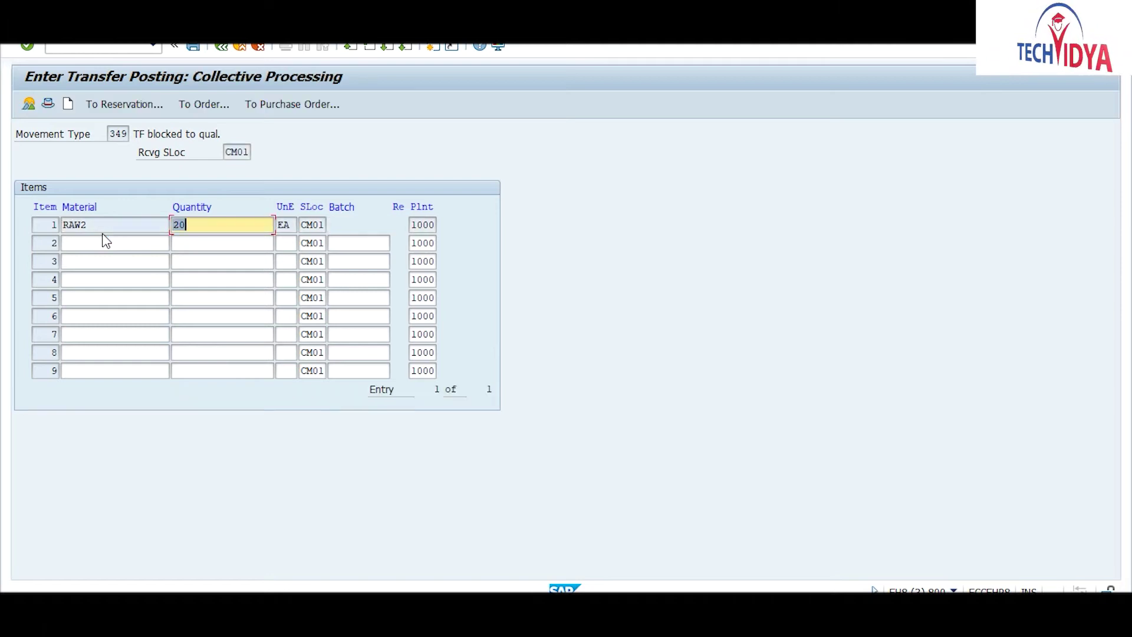
{"action": "key", "text": "ctrl+s"}
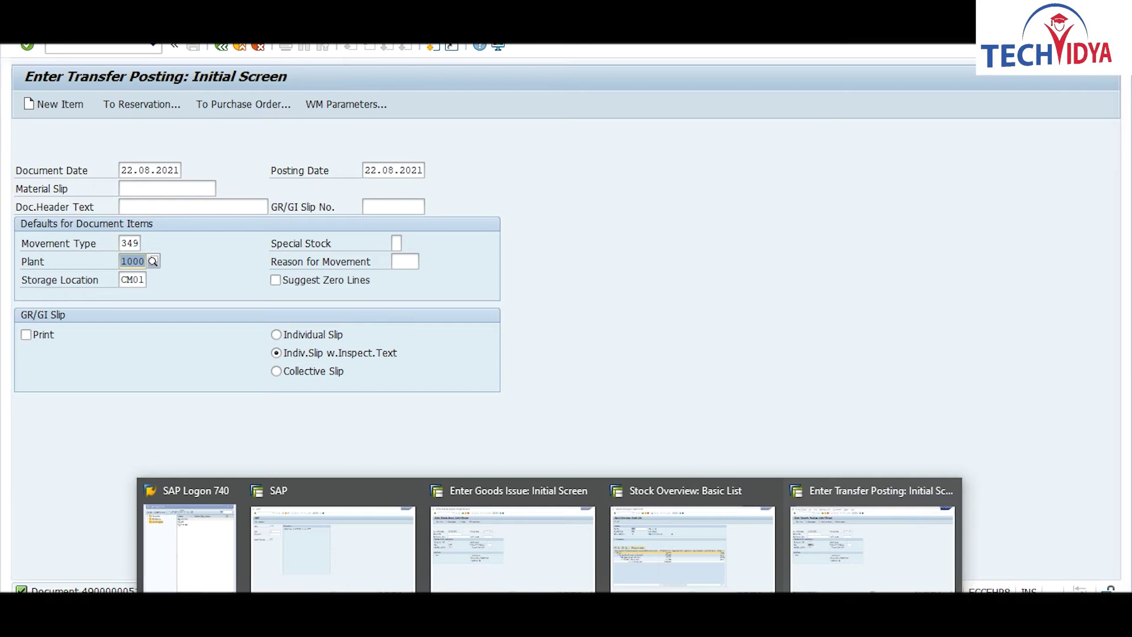
{"action": "left_click", "coordinate": [683, 525]}
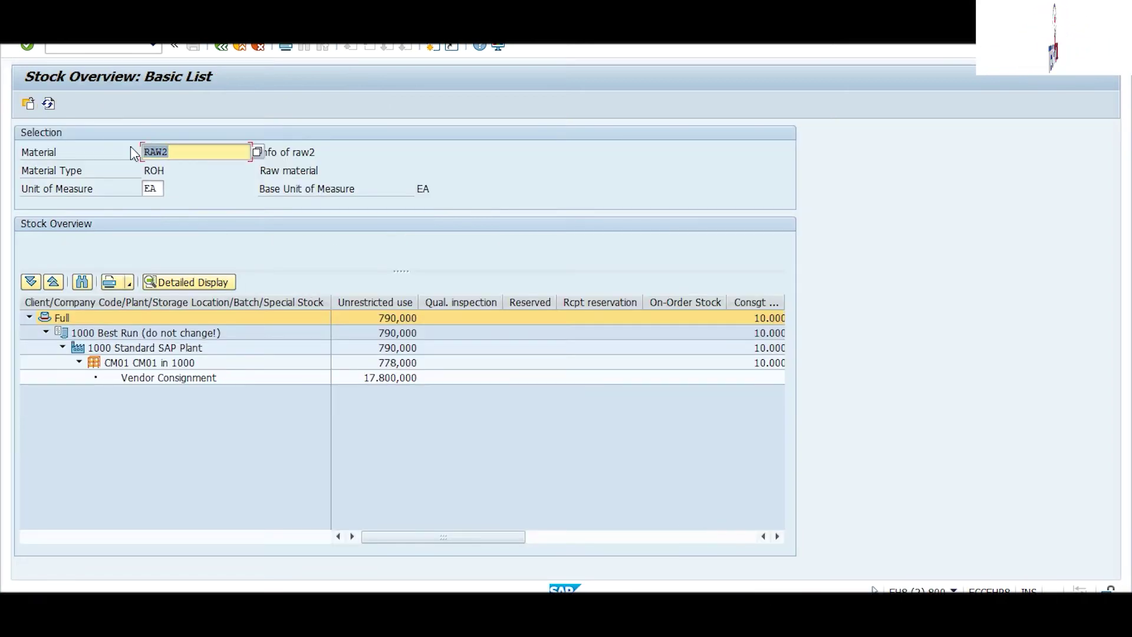
Step: Refresh RAW2's stock to see 20,000 in quality inspection and none blocked, then return to transfer posting
{"action": "left_click", "coordinate": [48, 104]}
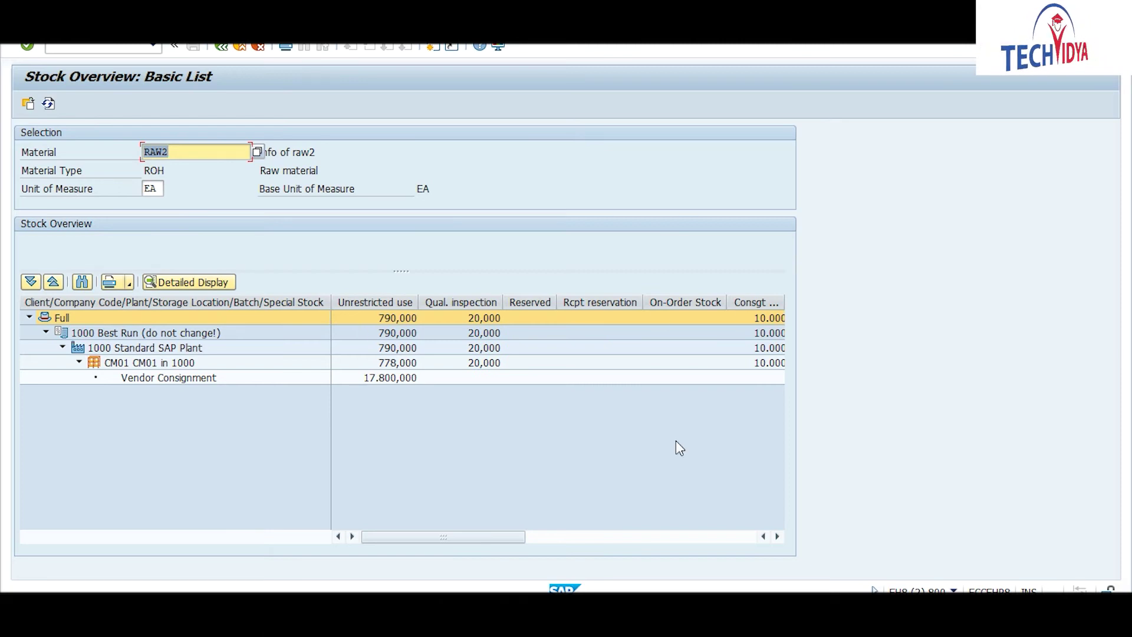
{"action": "left_click_drag", "start_coordinate": [469, 538], "coordinate": [719, 526]}
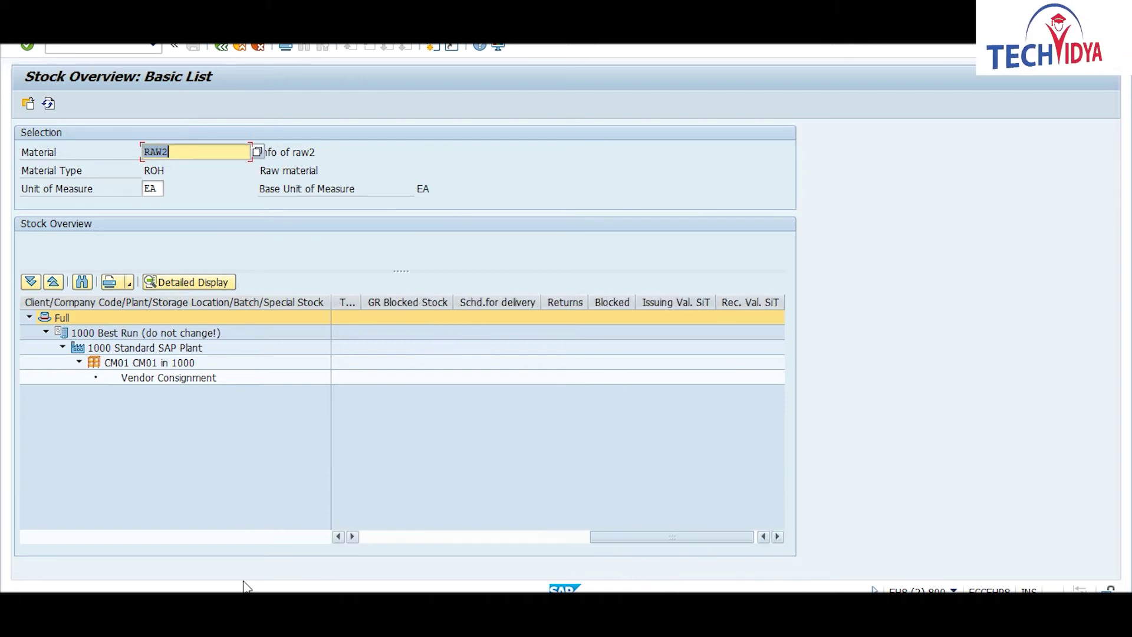
{"action": "left_click_drag", "start_coordinate": [682, 539], "coordinate": [462, 560]}
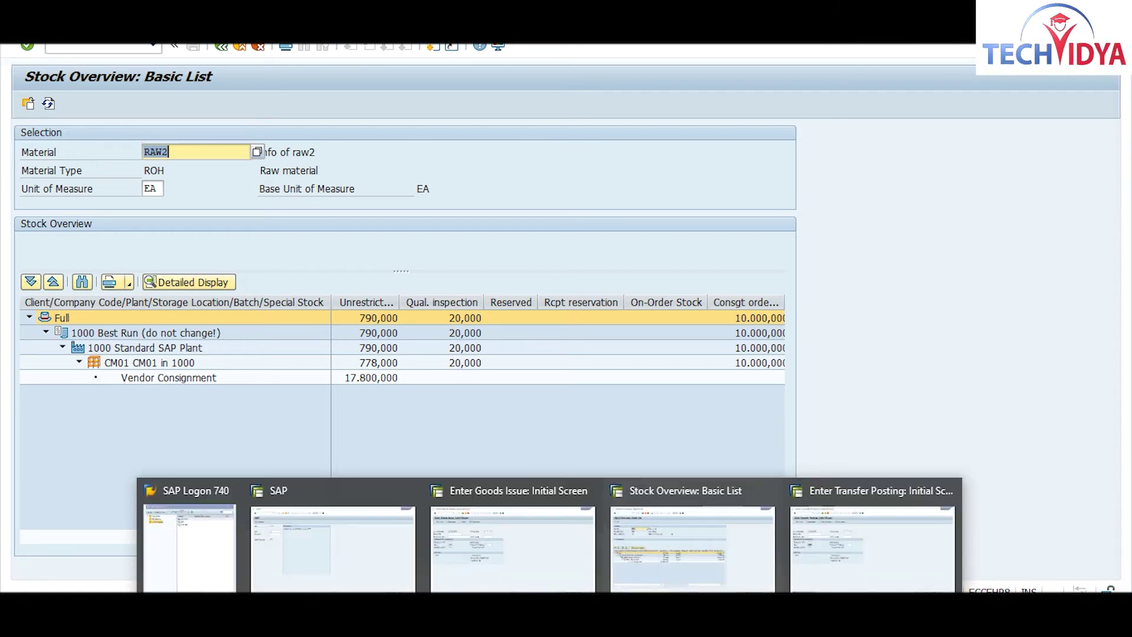
{"action": "left_click", "coordinate": [890, 530]}
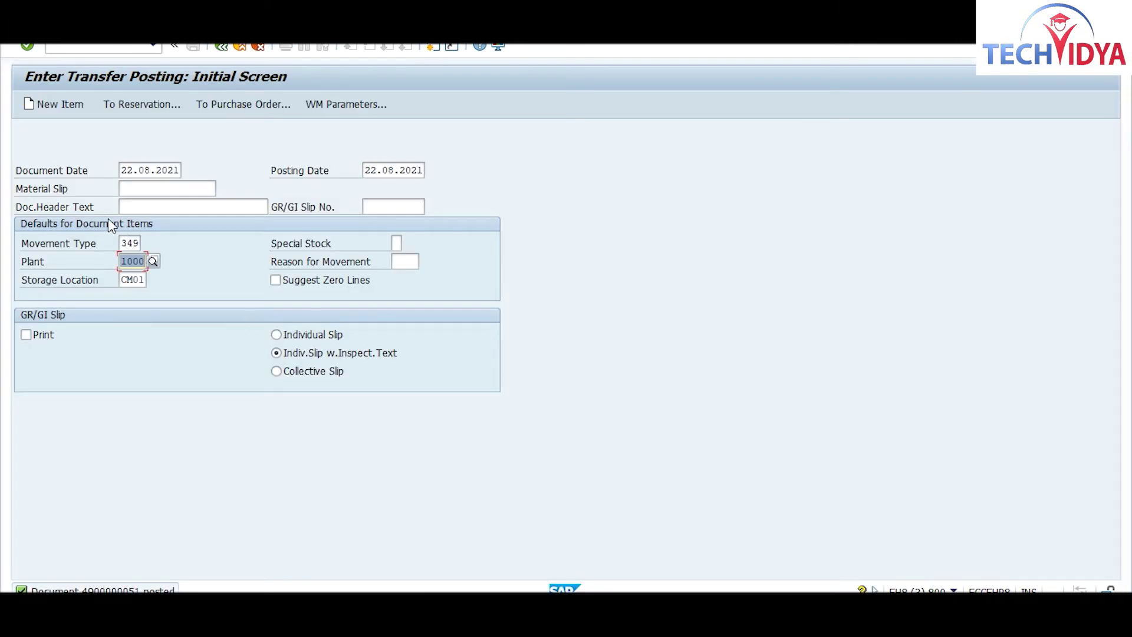
Step: Change movement type 349 to 321, enter 20 EA of RAW2 as item 1, and post
{"action": "left_click_drag", "start_coordinate": [122, 243], "coordinate": [147, 248]}
{"action": "type", "text": "321"}
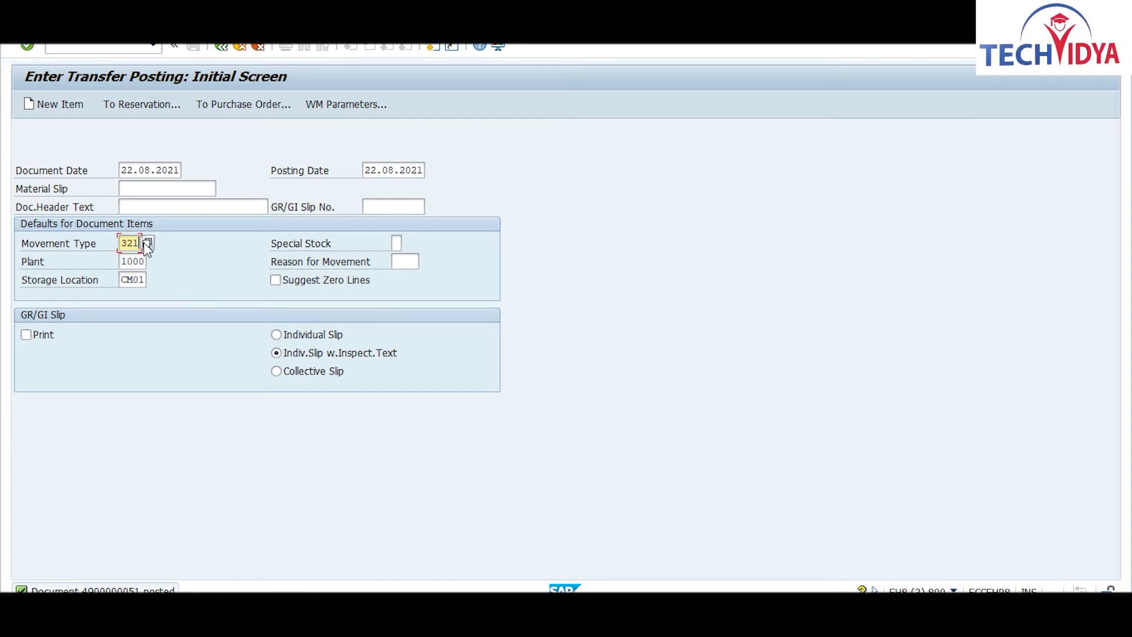
{"action": "key", "text": "Return"}
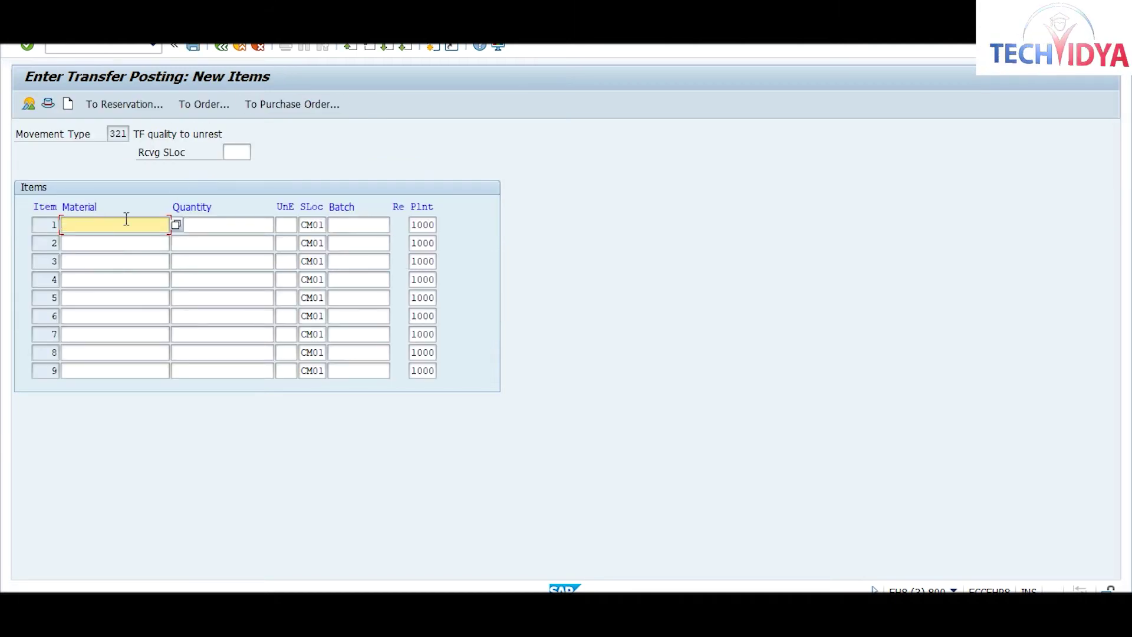
{"action": "type", "text": "raw2"}
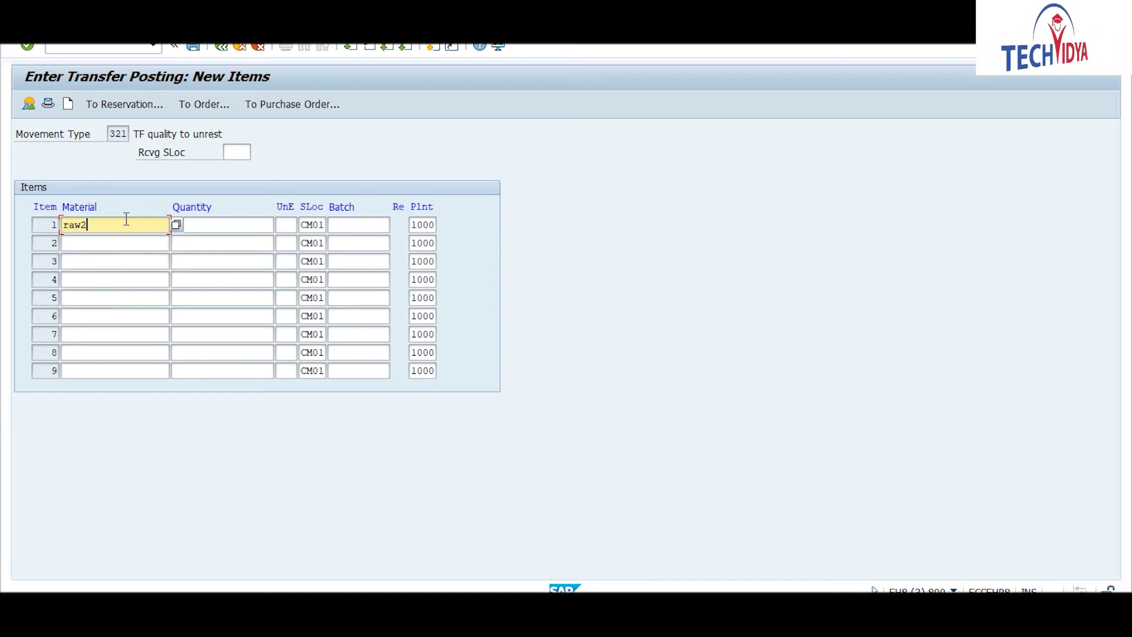
{"action": "key", "text": "Tab"}
{"action": "type", "text": "20"}
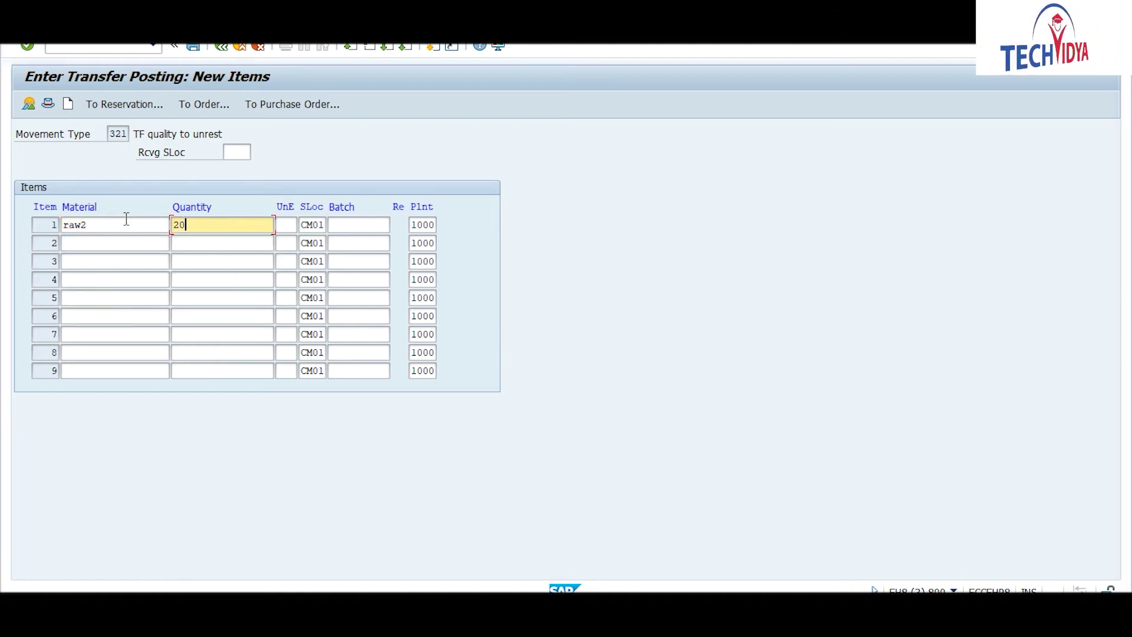
{"action": "key", "text": "Return"}
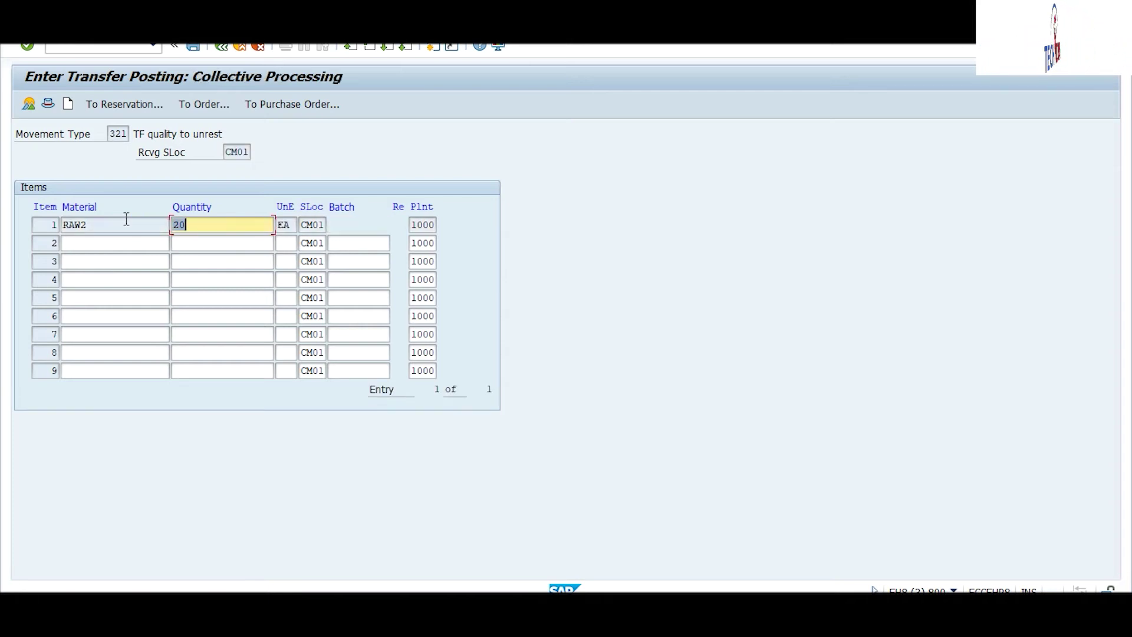
{"action": "key", "text": "ctrl+s"}
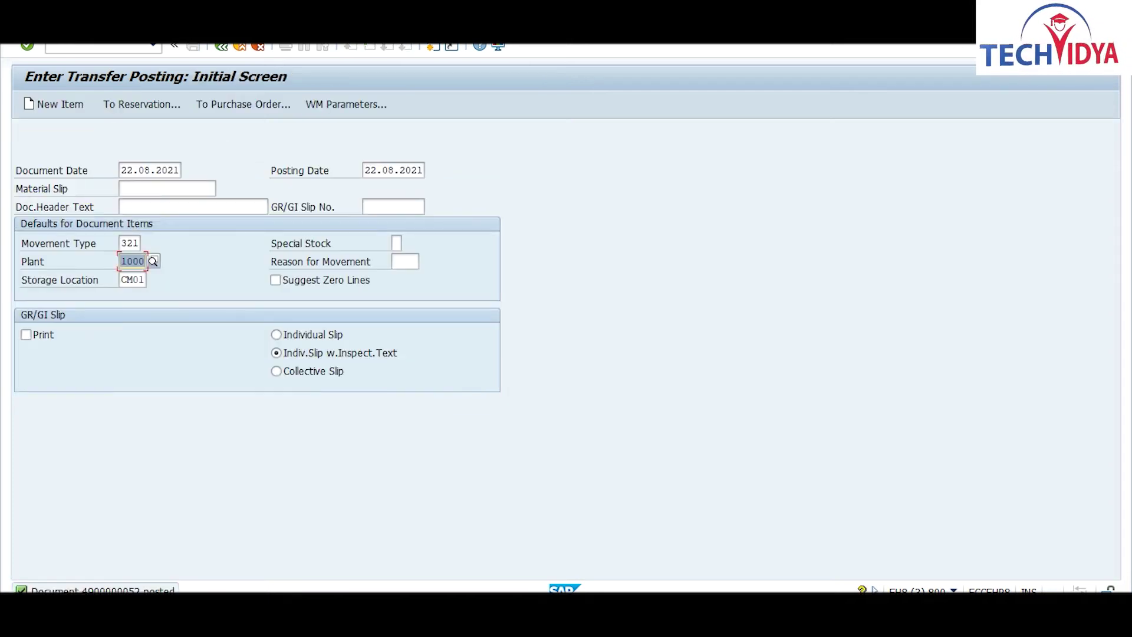
Step: Refresh the RAW2 stock overview and check that unrestricted stock now totals 810,000
{"action": "left_click", "coordinate": [679, 538]}
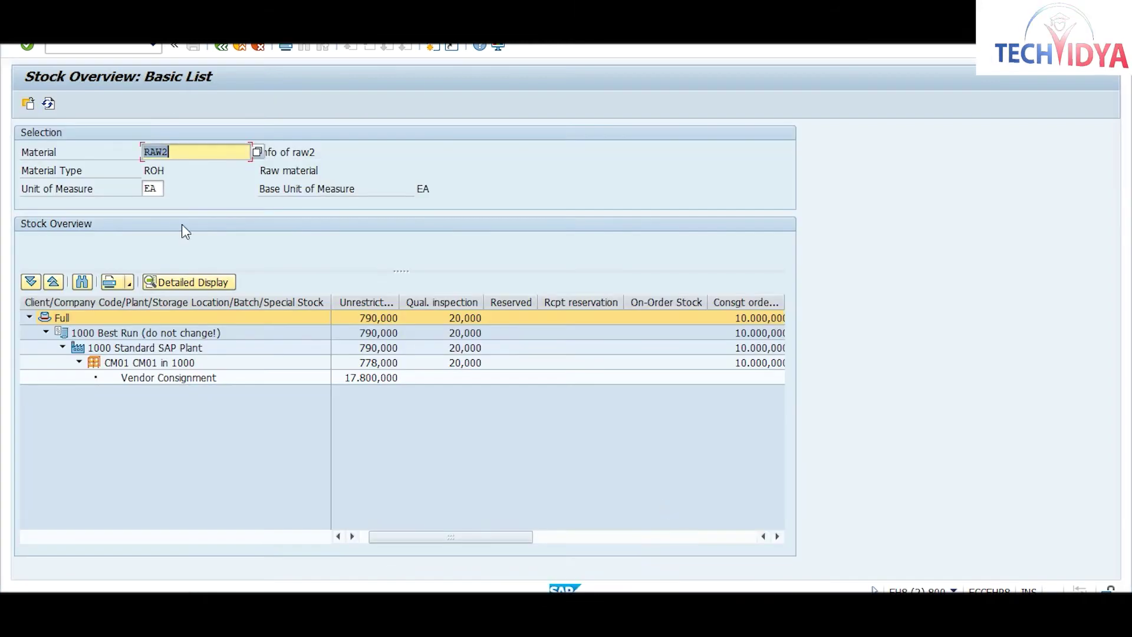
{"action": "left_click", "coordinate": [48, 105]}
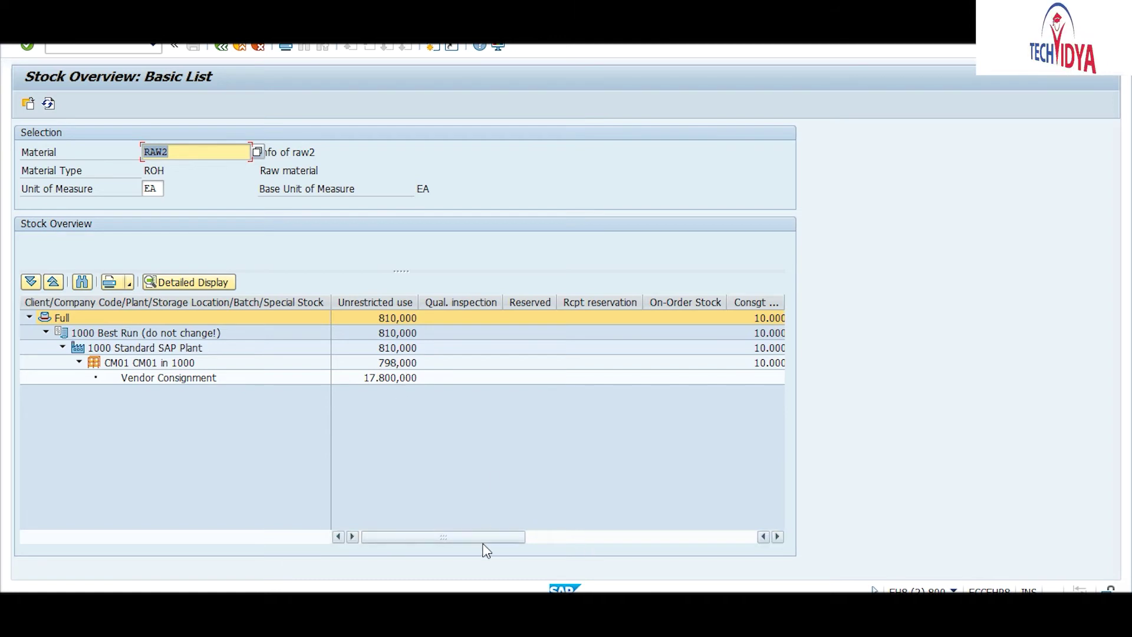
{"action": "left_click_drag", "start_coordinate": [485, 540], "coordinate": [395, 544]}
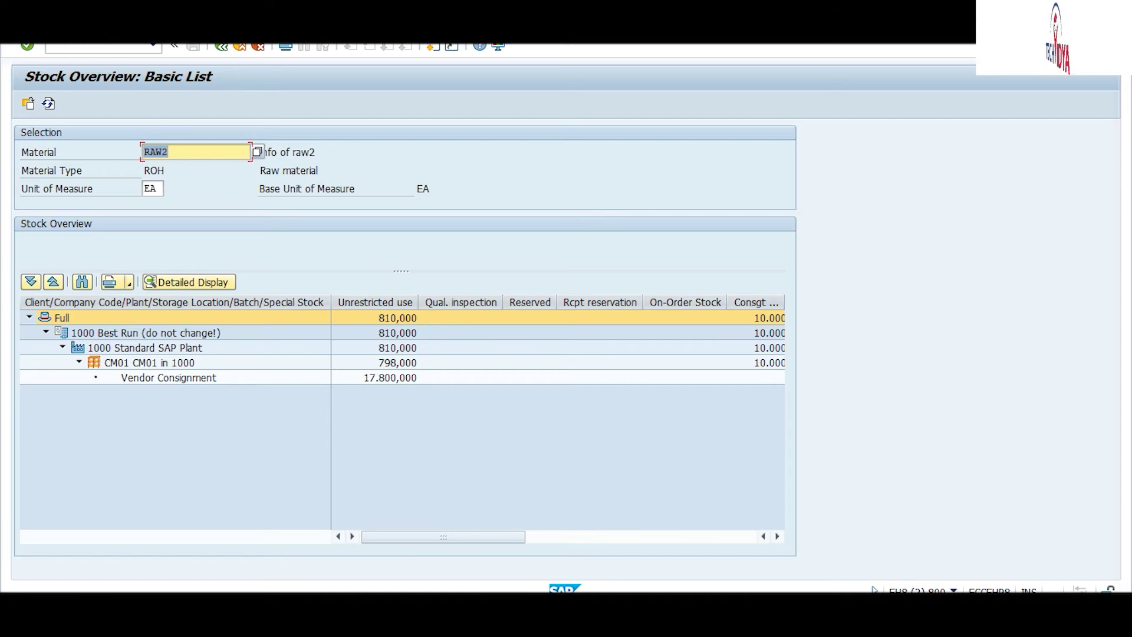
{"action": "mouse_move", "coordinate": [549, 607]}
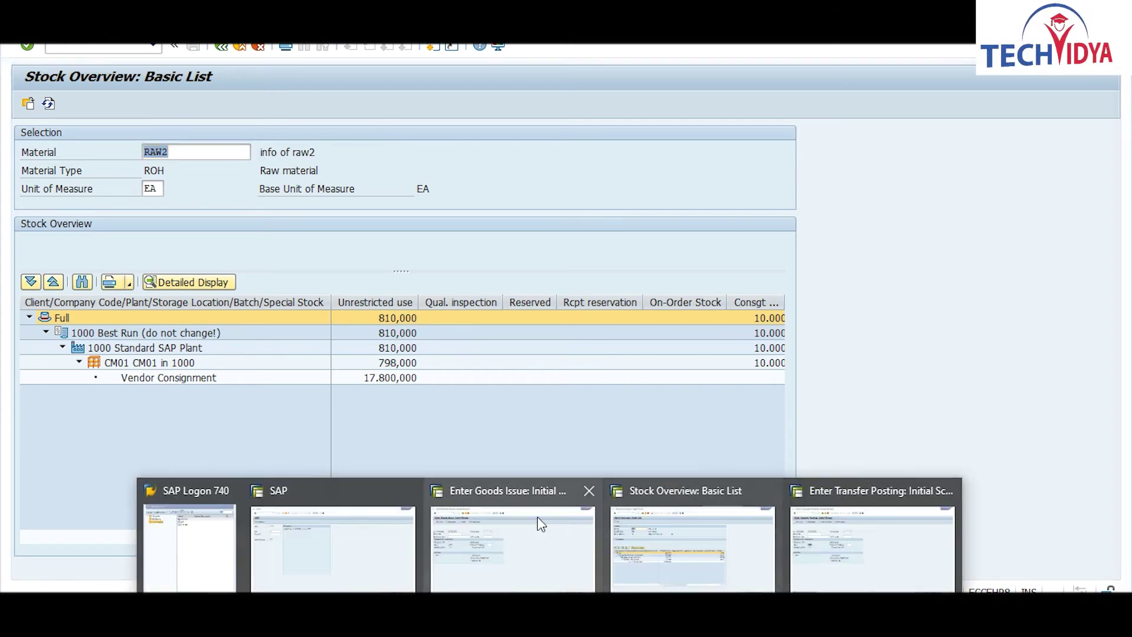
{"action": "left_click", "coordinate": [503, 546]}
{"action": "left_click", "coordinate": [99, 47]}
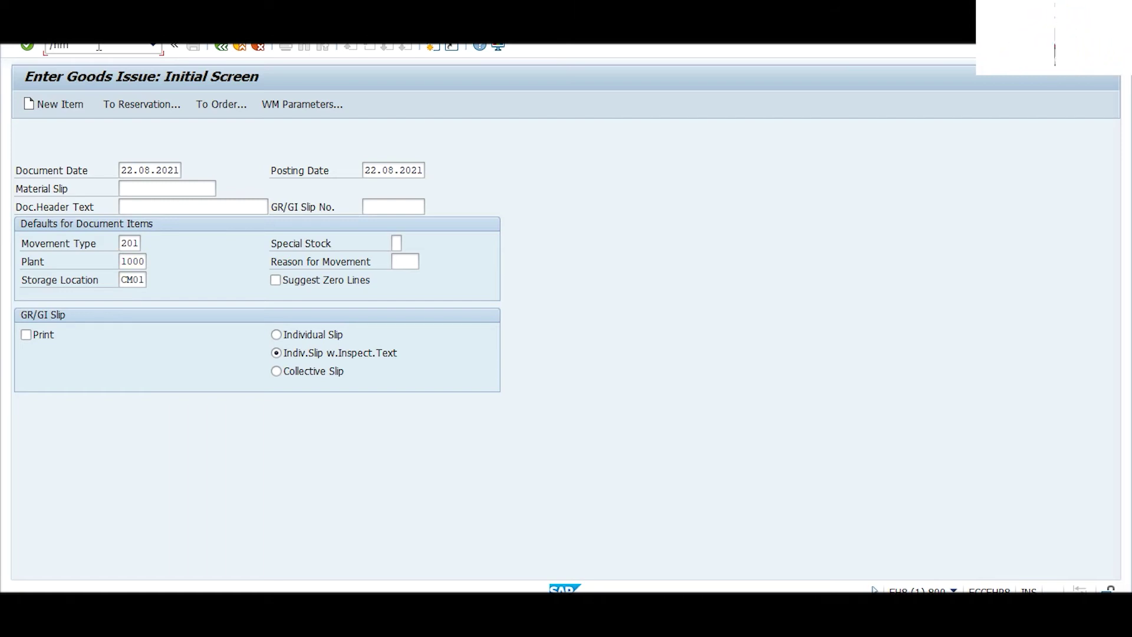
{"action": "key", "text": "Return"}
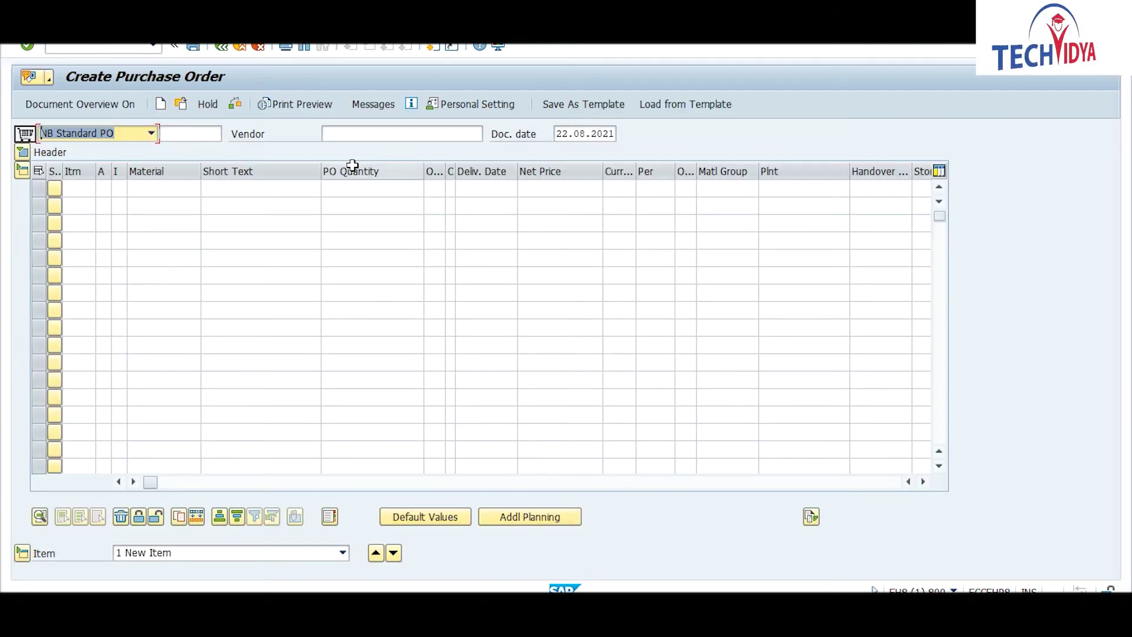
{"action": "left_click", "coordinate": [136, 49]}
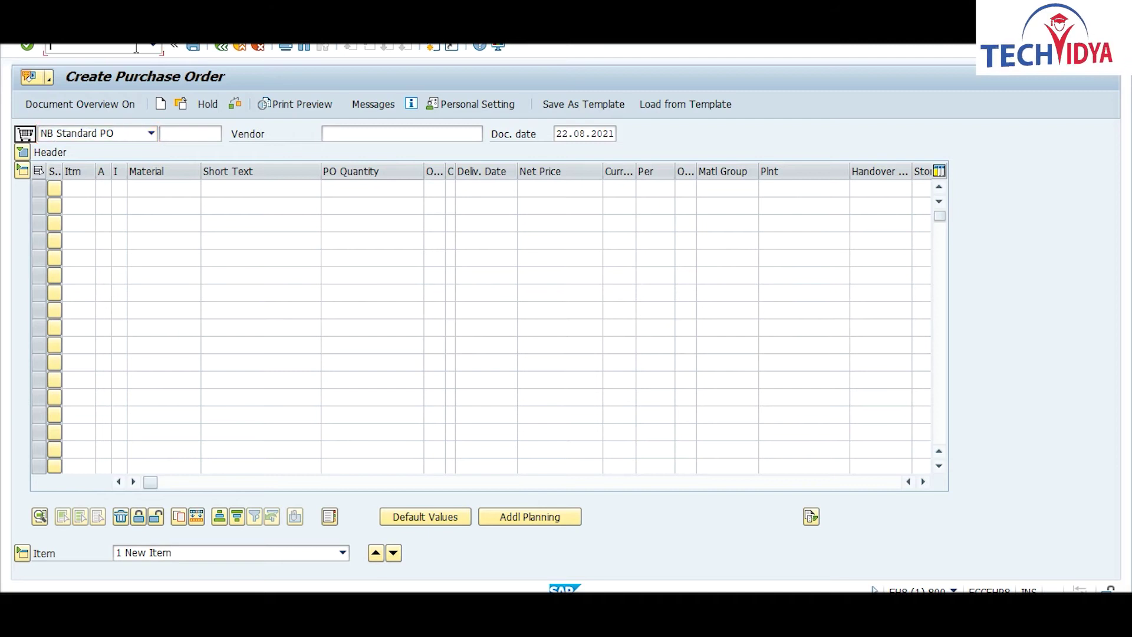
{"action": "type", "text": "/nme23n"}
{"action": "key", "text": "Return"}
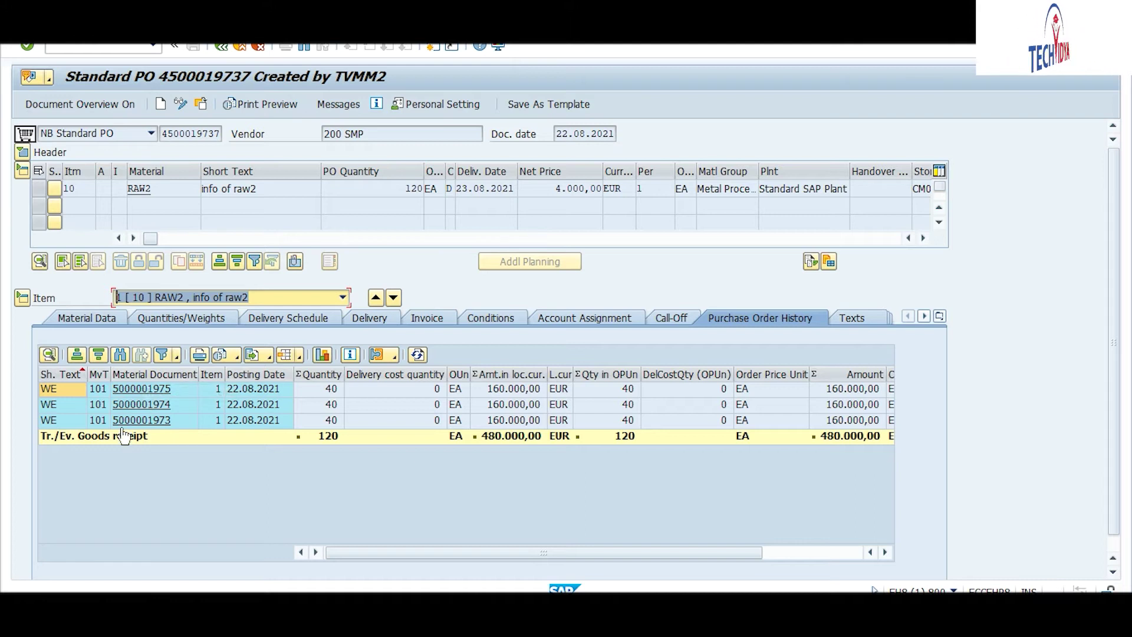
{"action": "left_click", "coordinate": [137, 390]}
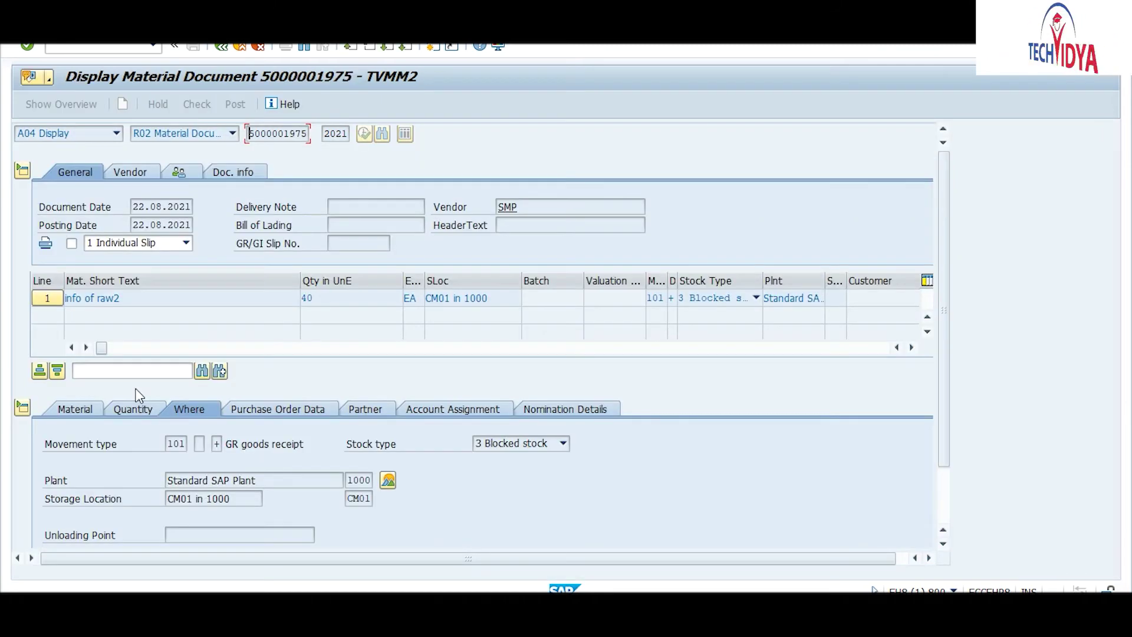
{"action": "left_click", "coordinate": [243, 175]}
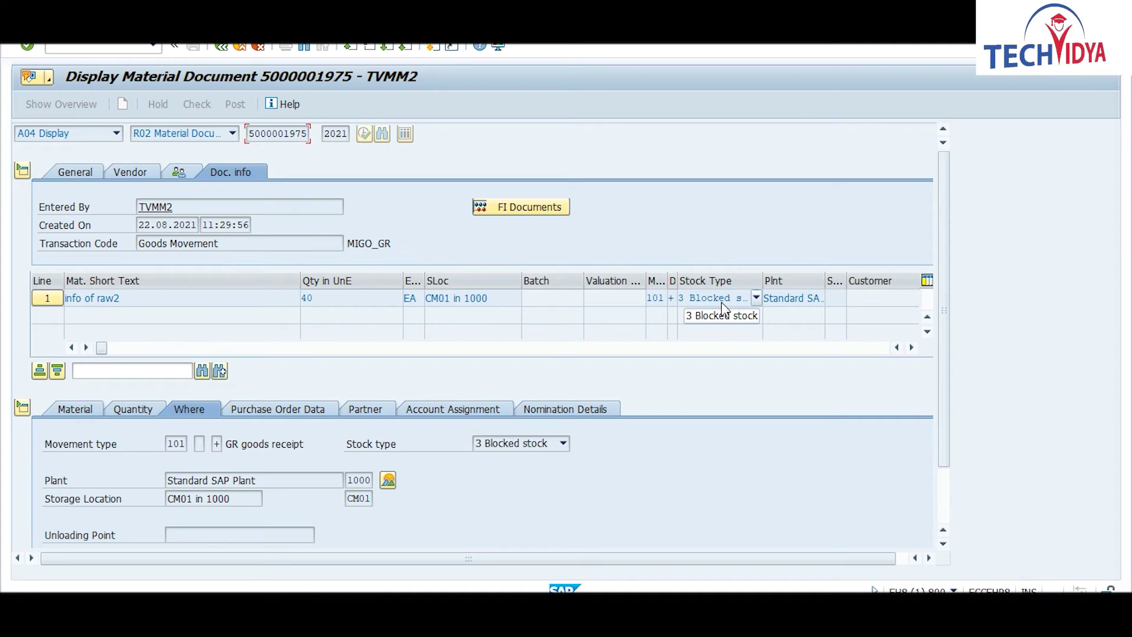
{"action": "left_click", "coordinate": [537, 208]}
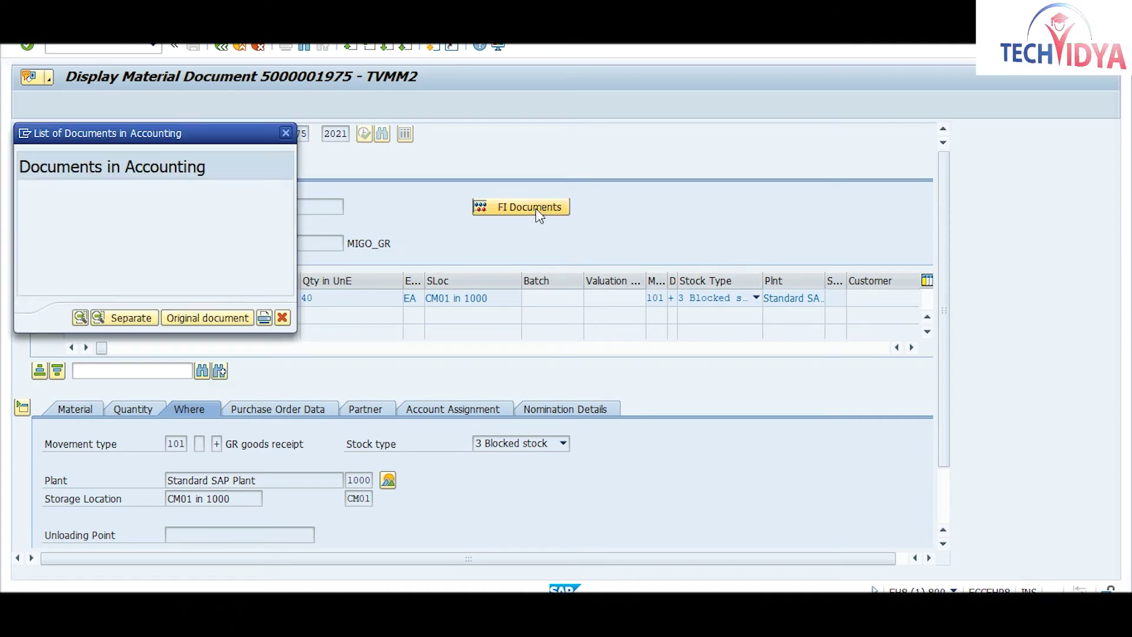
{"action": "double_click", "coordinate": [73, 202]}
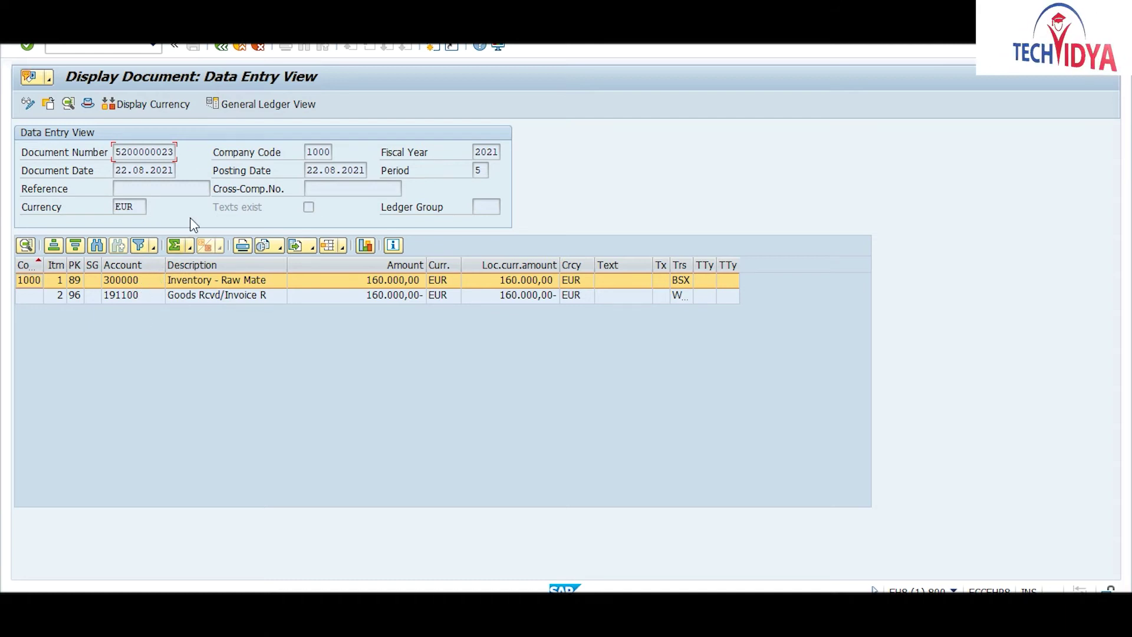
{"action": "left_click", "coordinate": [221, 47]}
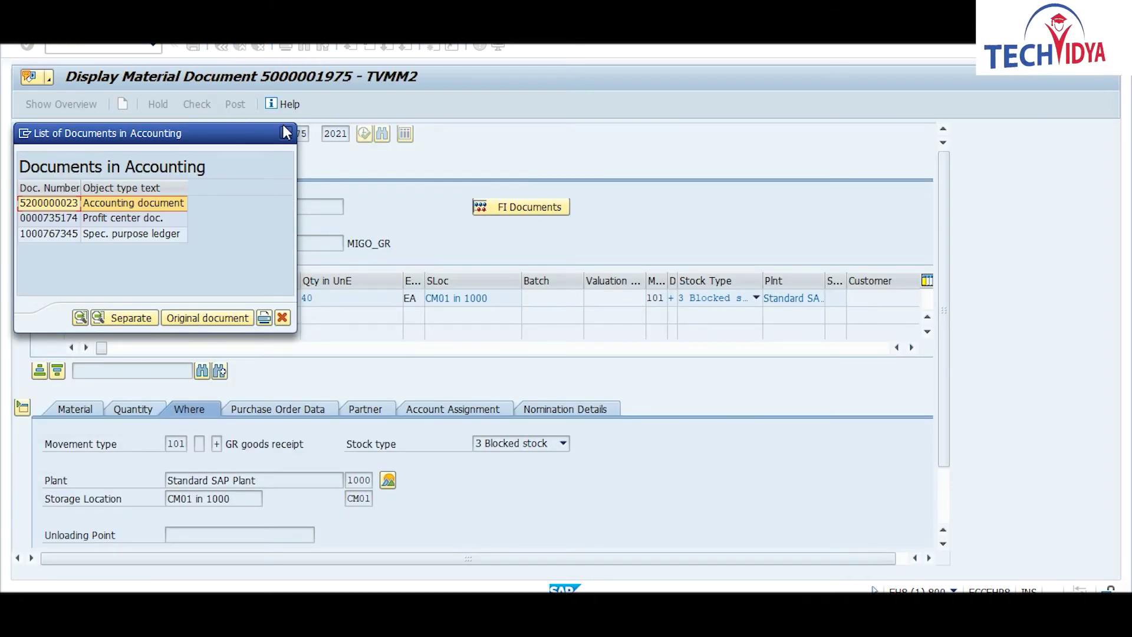
{"action": "left_click", "coordinate": [286, 132]}
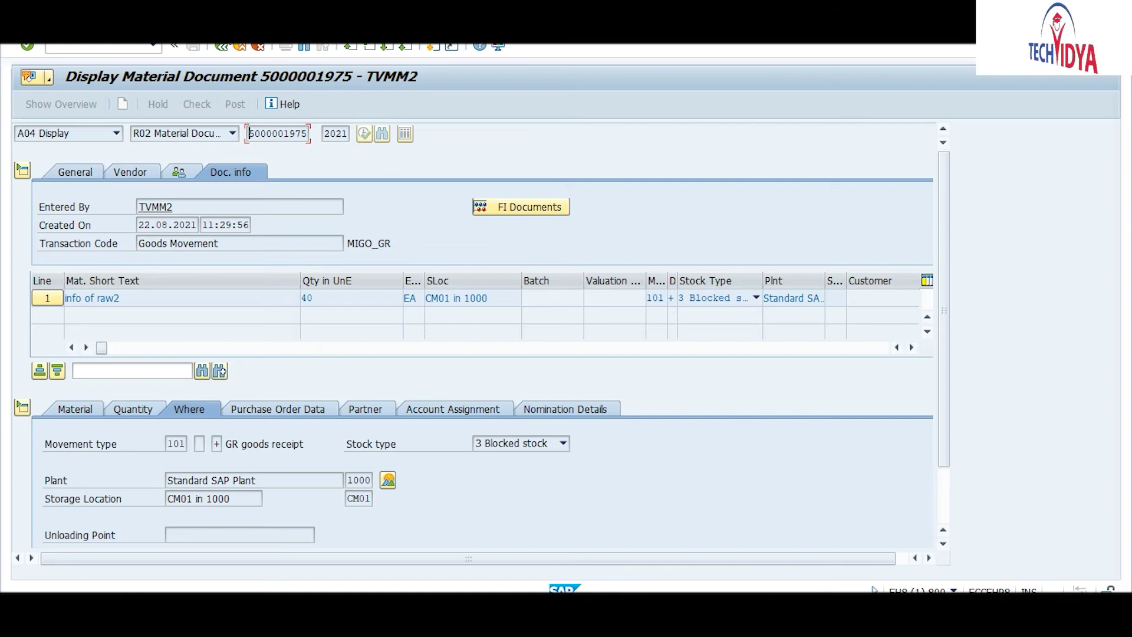
{"action": "left_click", "coordinate": [221, 49]}
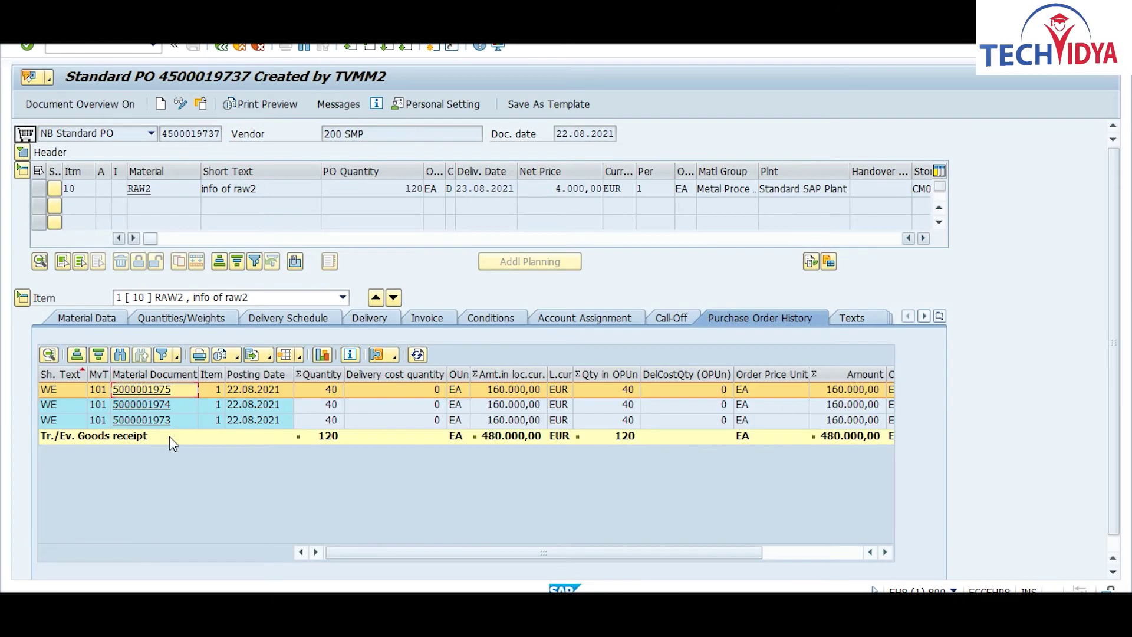
{"action": "left_click", "coordinate": [150, 403]}
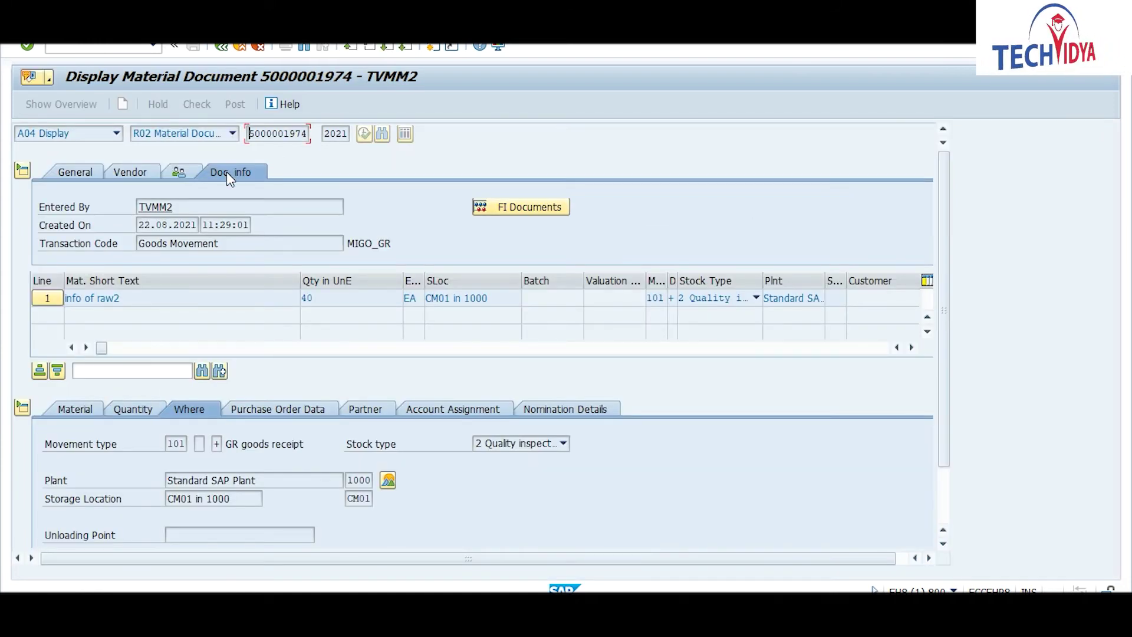
{"action": "left_click", "coordinate": [498, 207]}
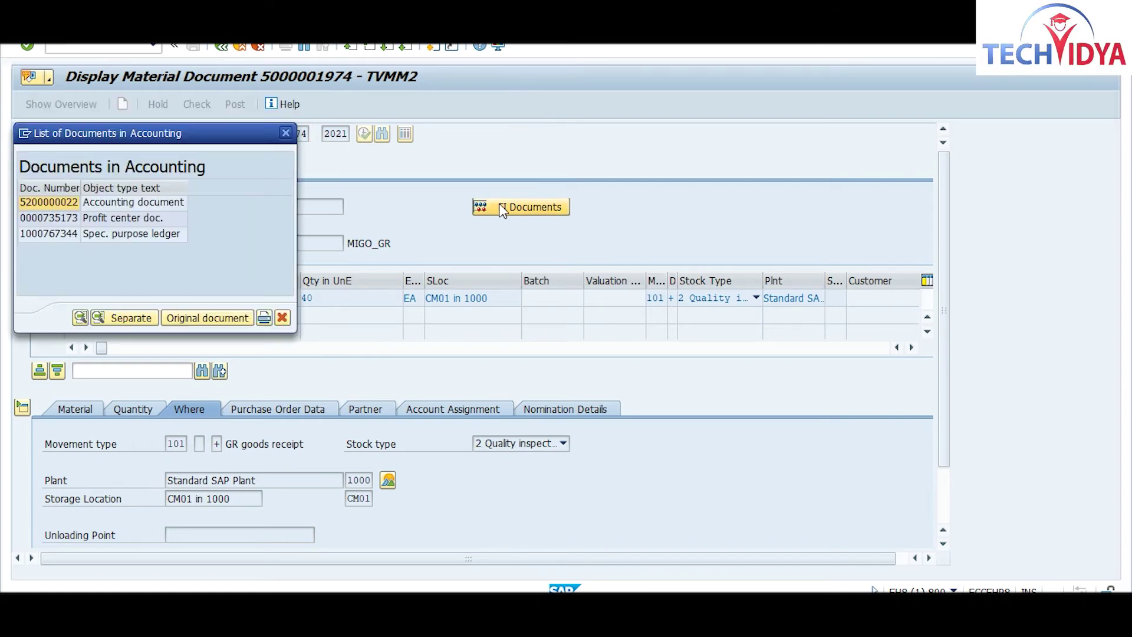
{"action": "double_click", "coordinate": [68, 204]}
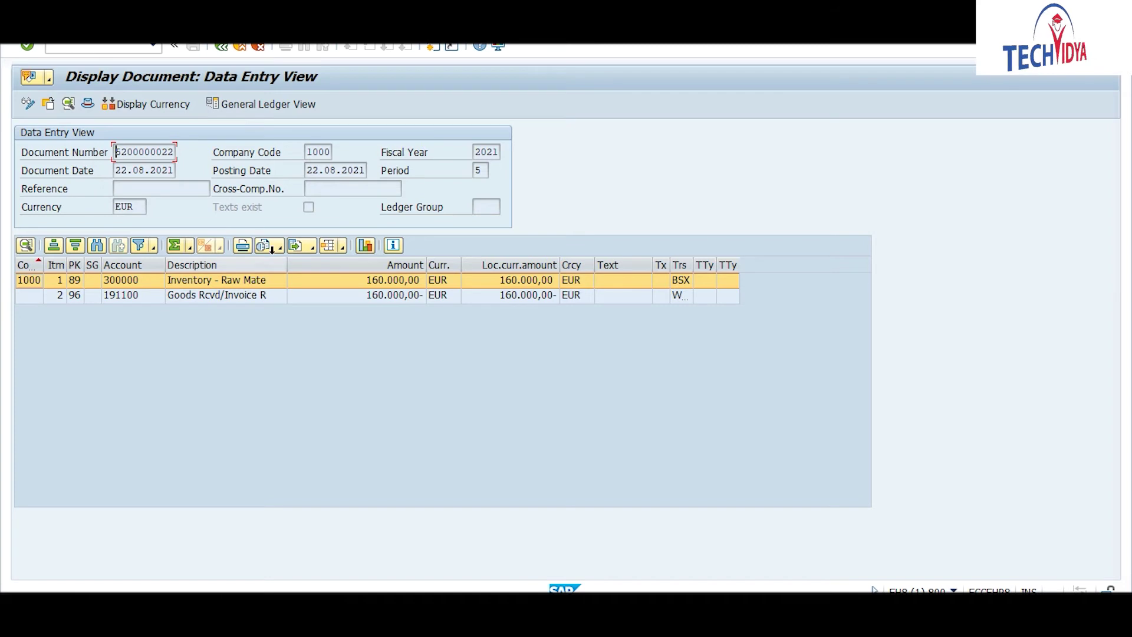
{"action": "left_click", "coordinate": [220, 47]}
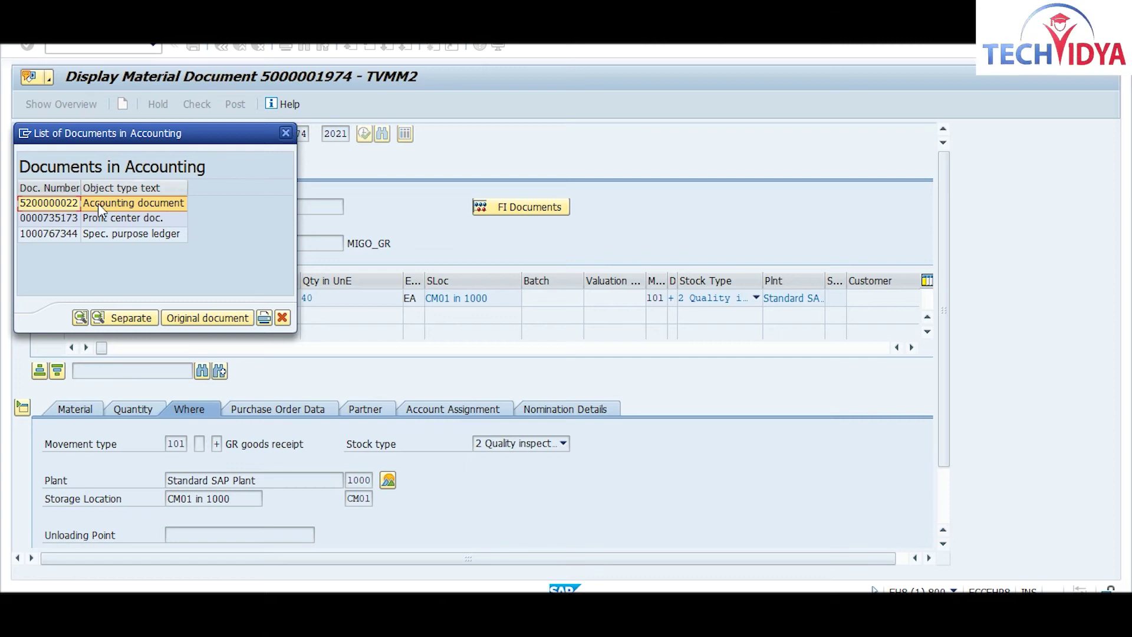
{"action": "double_click", "coordinate": [58, 203]}
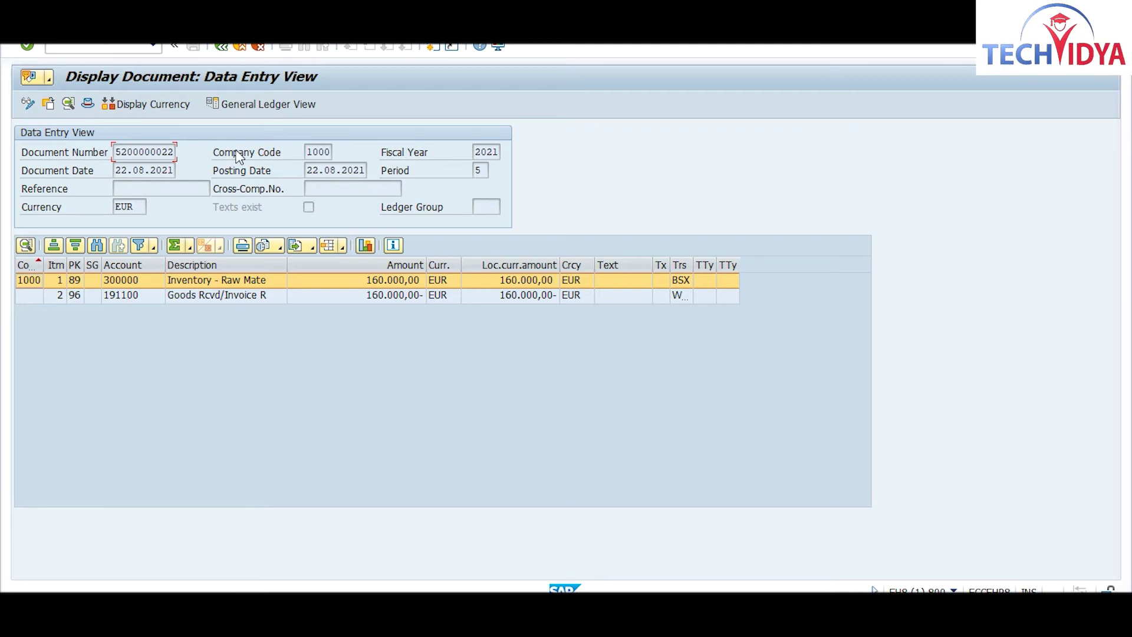
{"action": "left_click", "coordinate": [223, 46]}
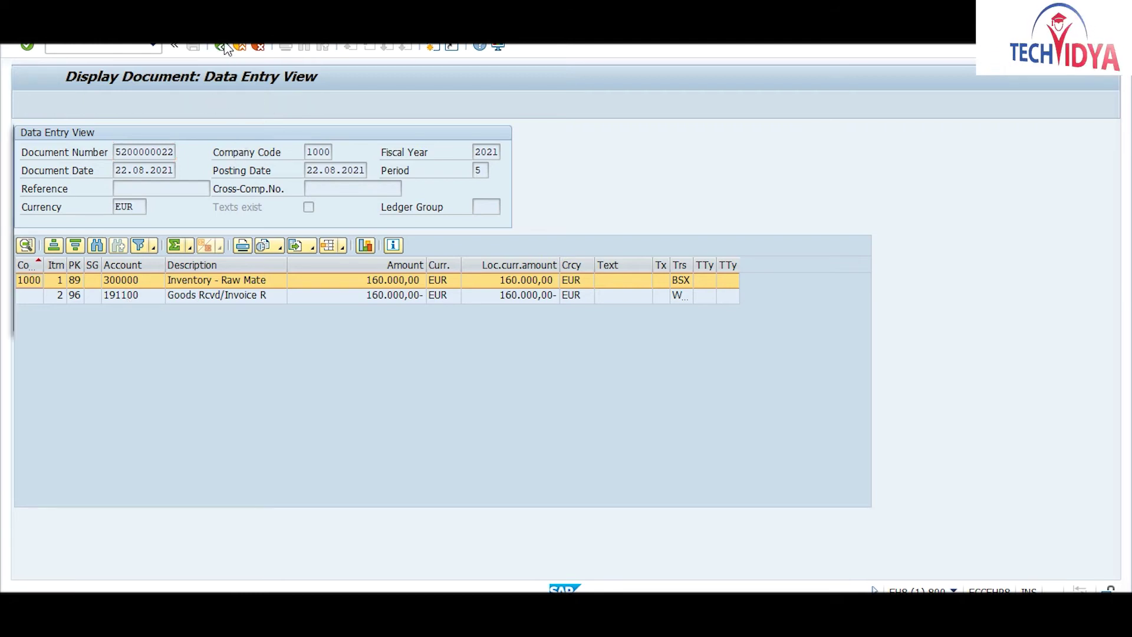
{"action": "left_click", "coordinate": [286, 134]}
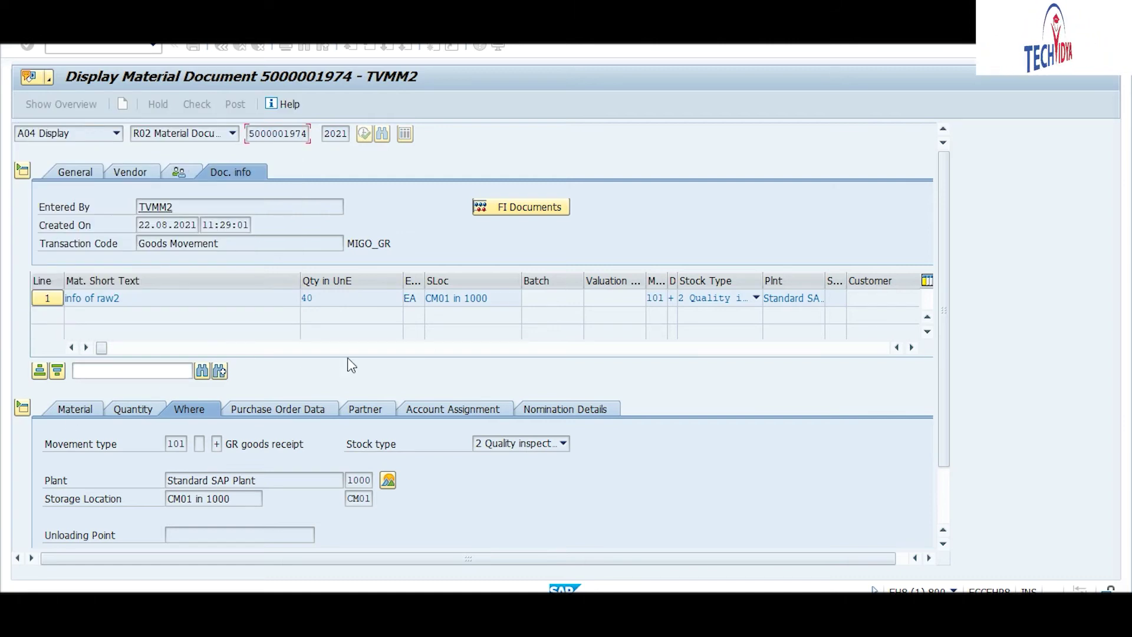
{"action": "left_click", "coordinate": [221, 46]}
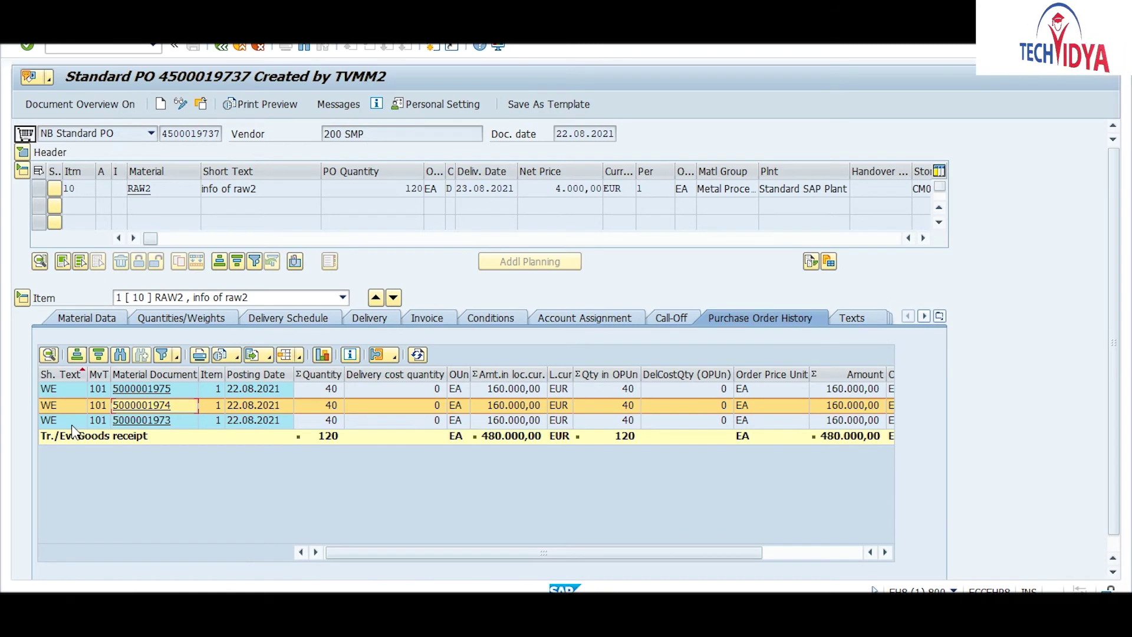
{"action": "left_click", "coordinate": [131, 422]}
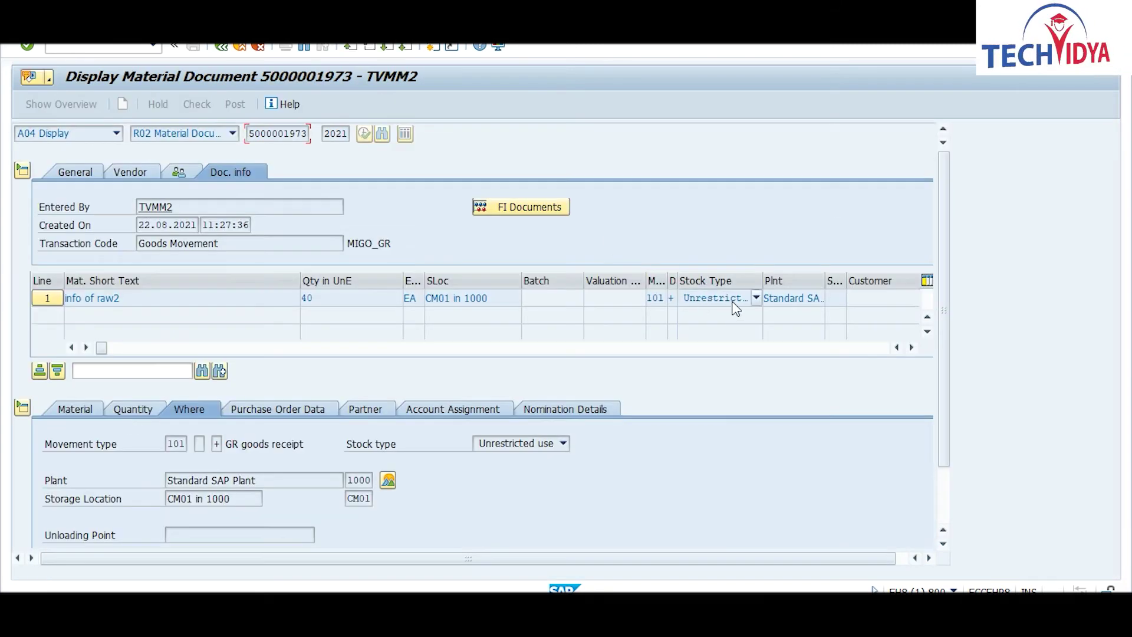
{"action": "left_click", "coordinate": [525, 207]}
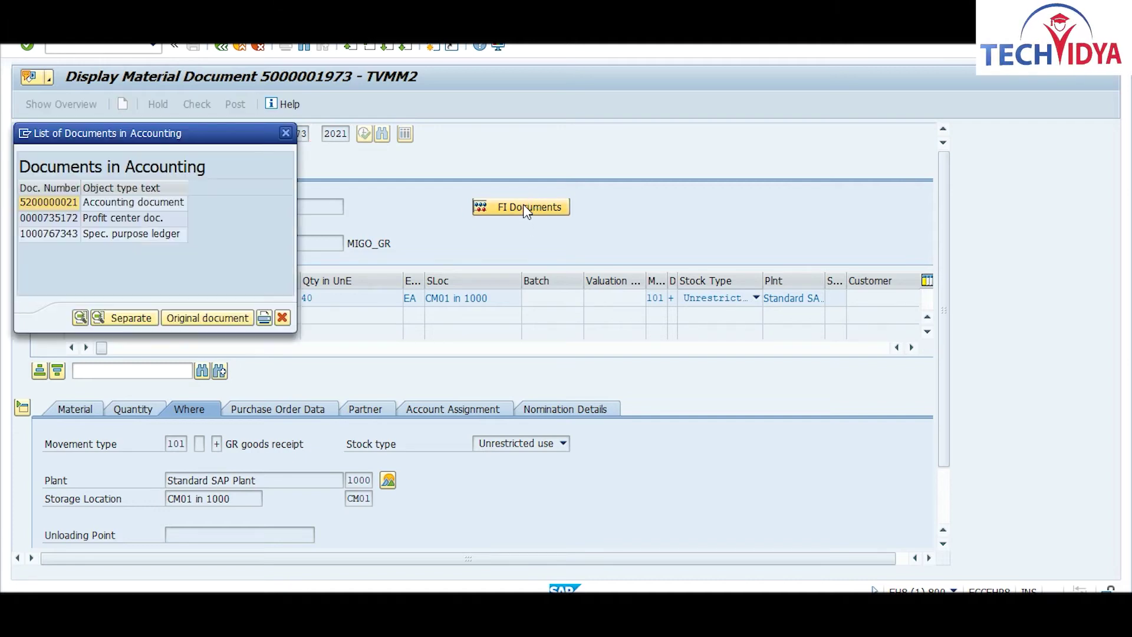
{"action": "left_click", "coordinate": [69, 203]}
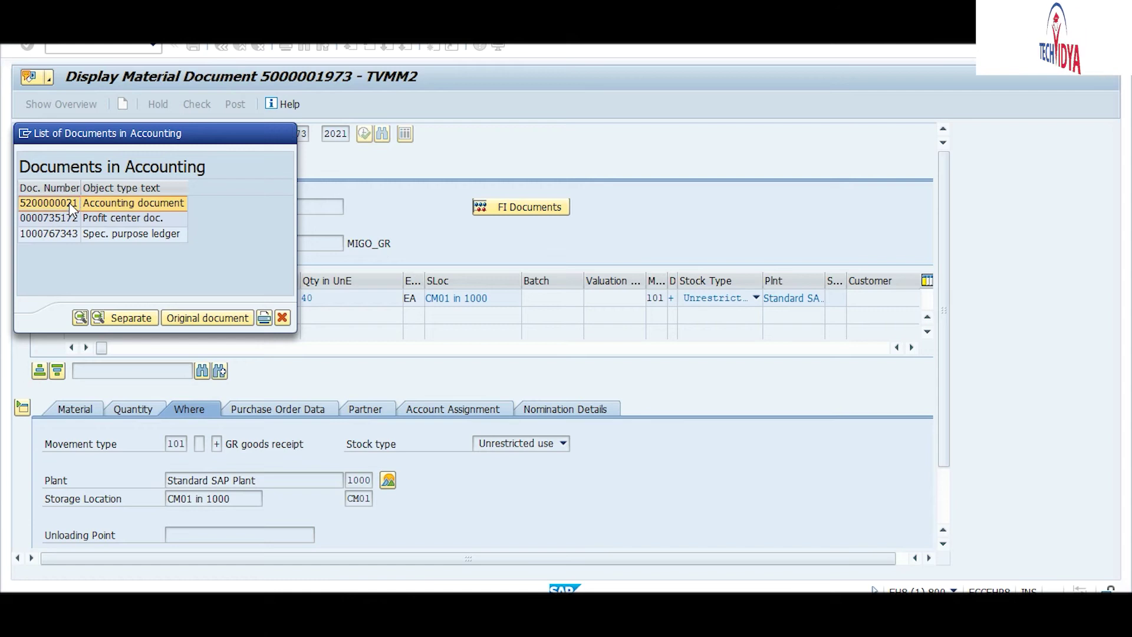
{"action": "double_click", "coordinate": [69, 203]}
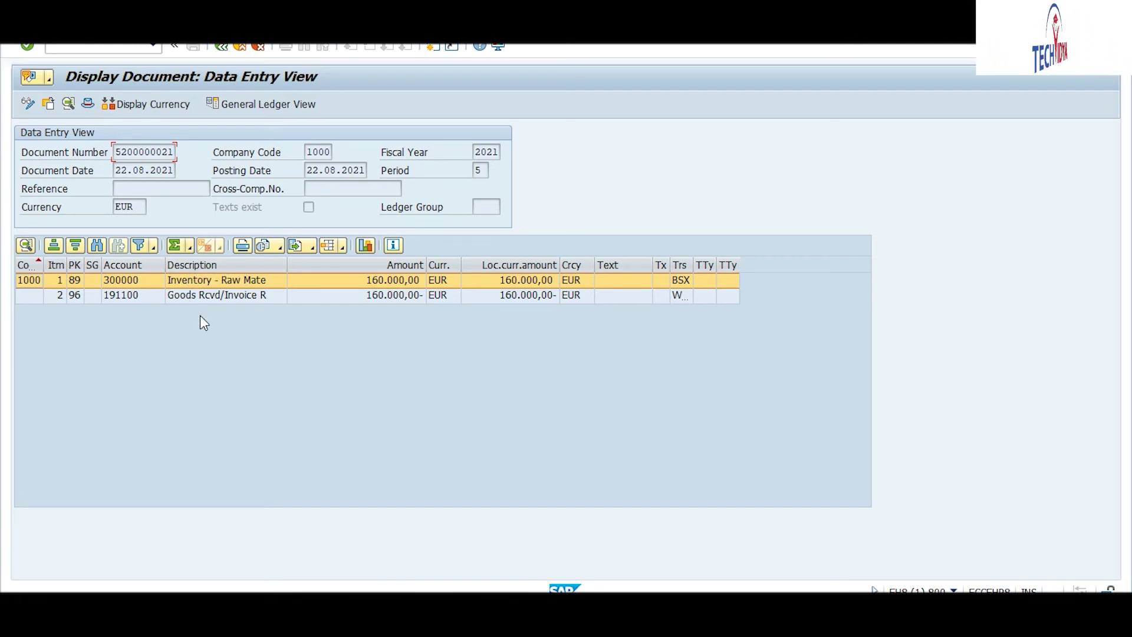
Step: Close the accounting documents list and go back to the SAP Easy Access menu
{"action": "left_click", "coordinate": [222, 47]}
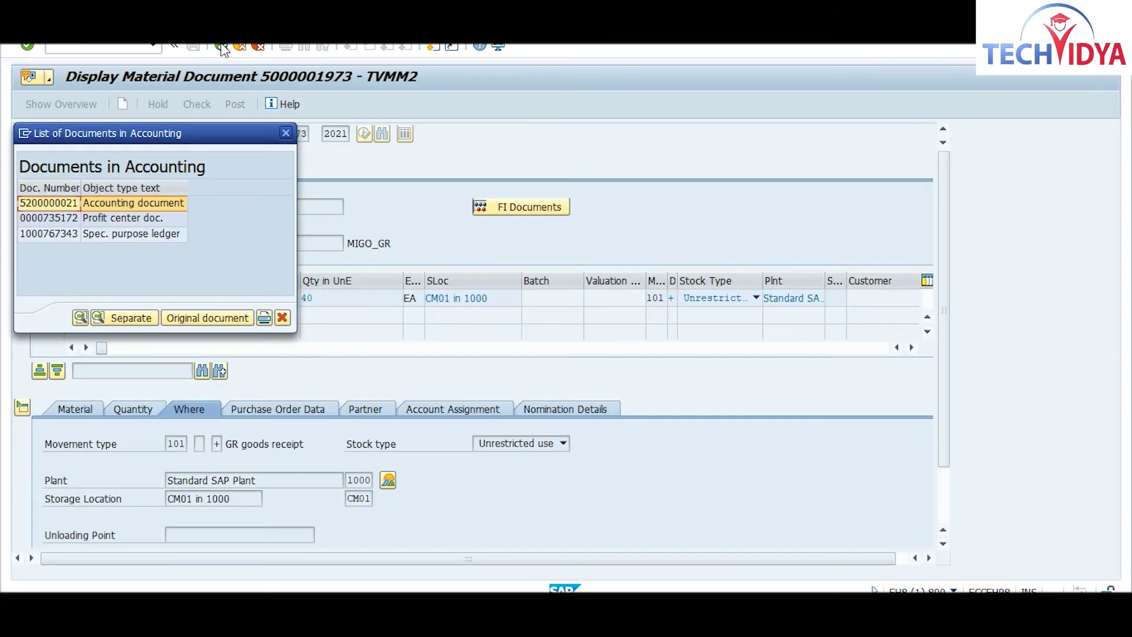
{"action": "left_click", "coordinate": [286, 133]}
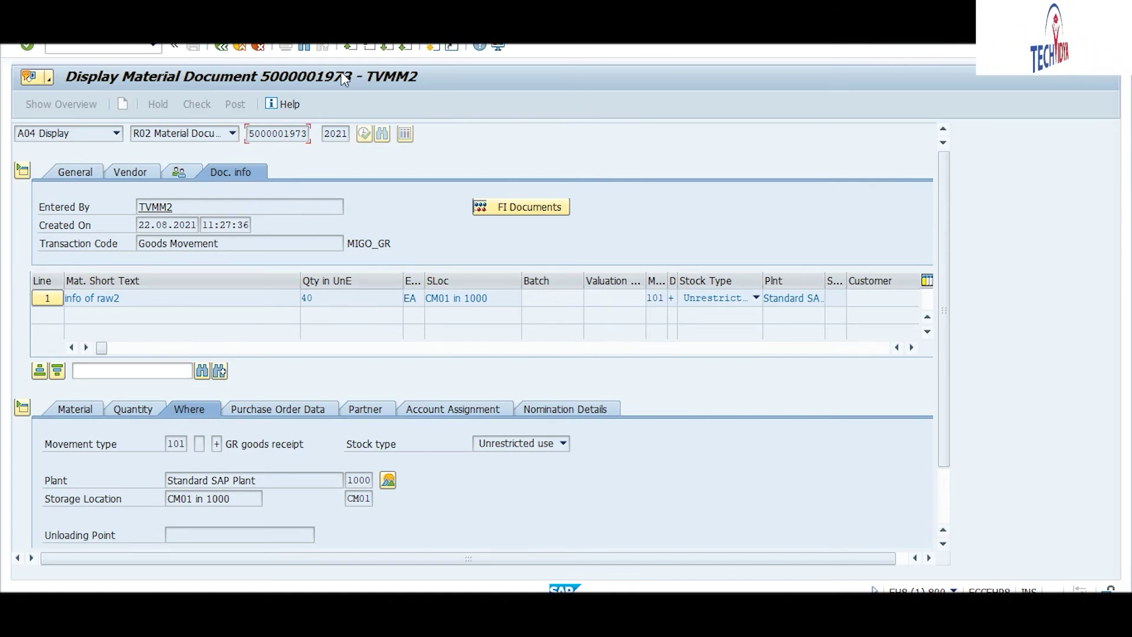
{"action": "left_click", "coordinate": [223, 47]}
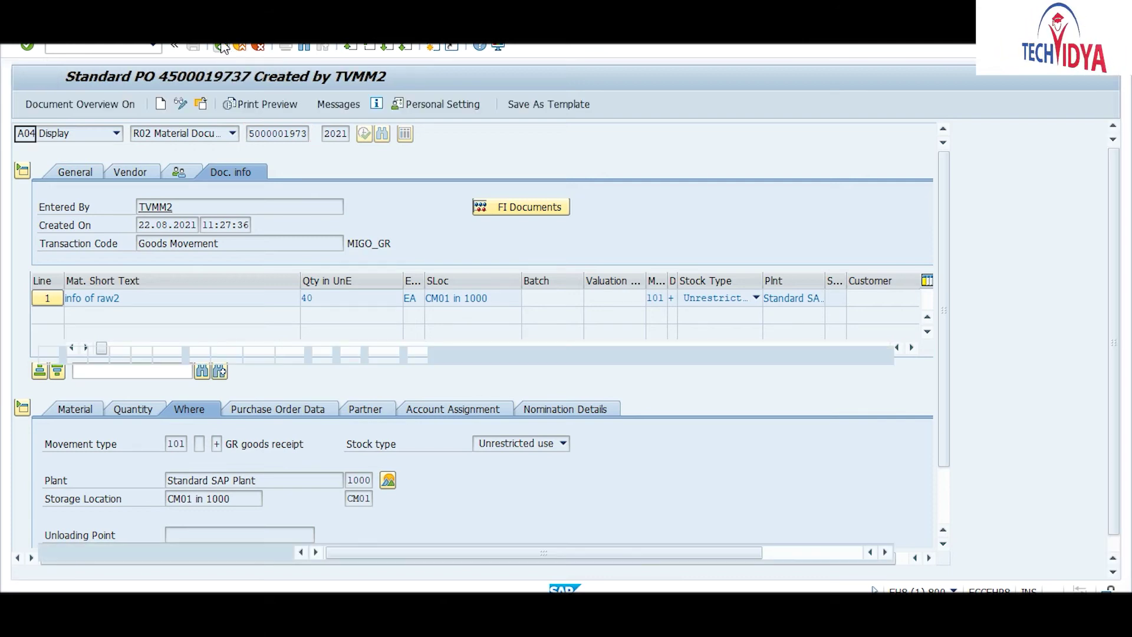
{"action": "left_click", "coordinate": [223, 47]}
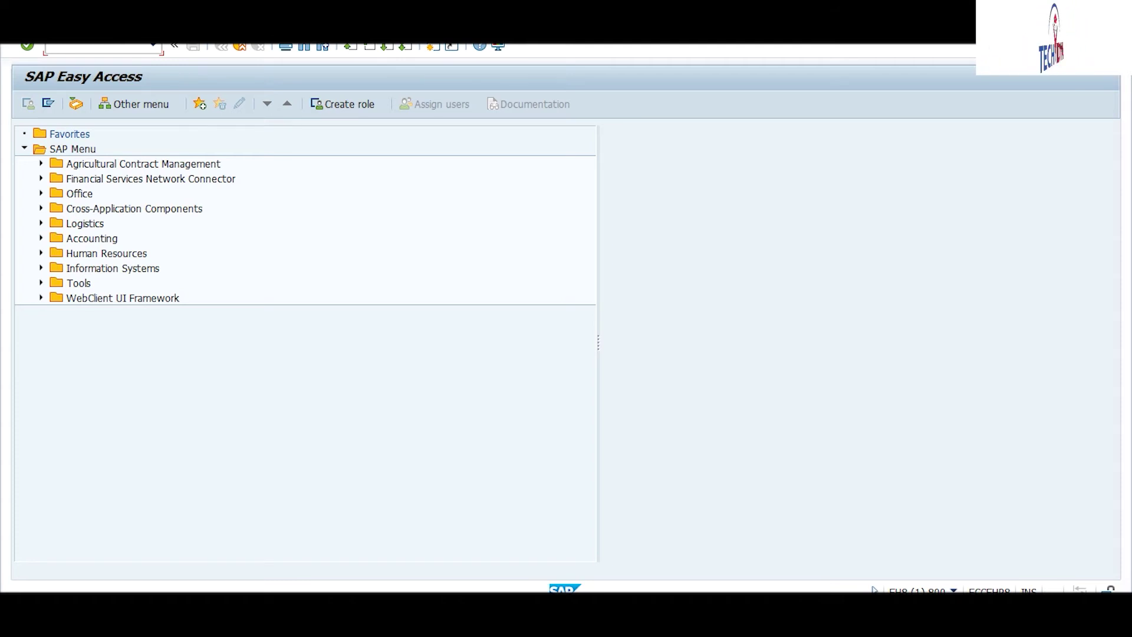
Step: Bring the Google Meet call window to the front from the taskbar
{"action": "left_click", "coordinate": [436, 564]}
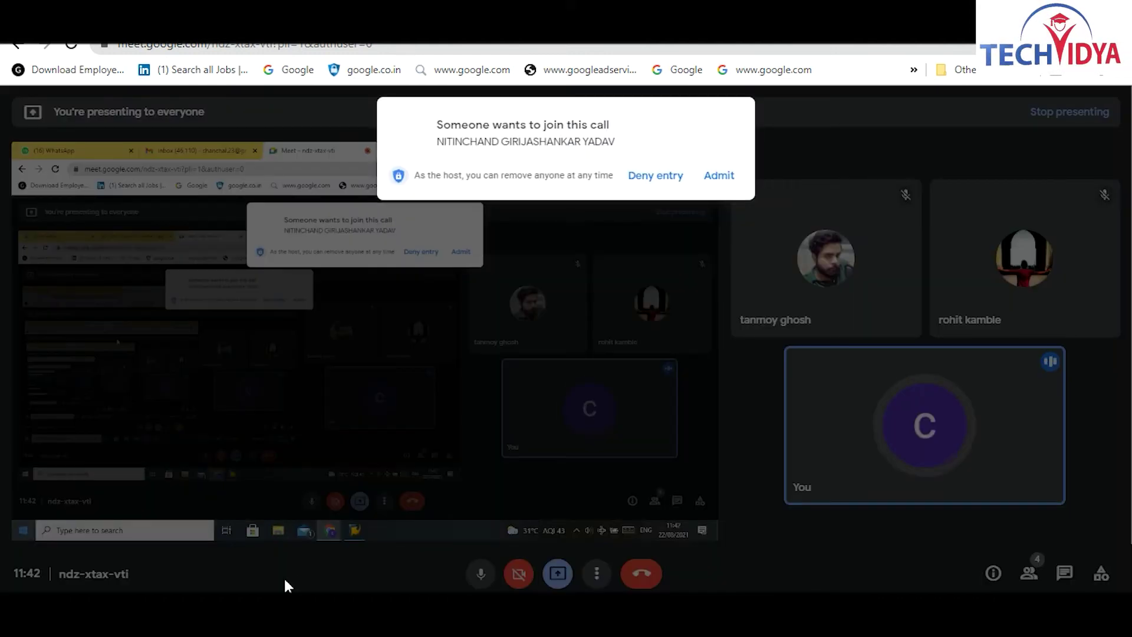
Step: Admit the waiting participant into the Meet call, then return to the SAP stock overview
{"action": "left_click", "coordinate": [719, 177]}
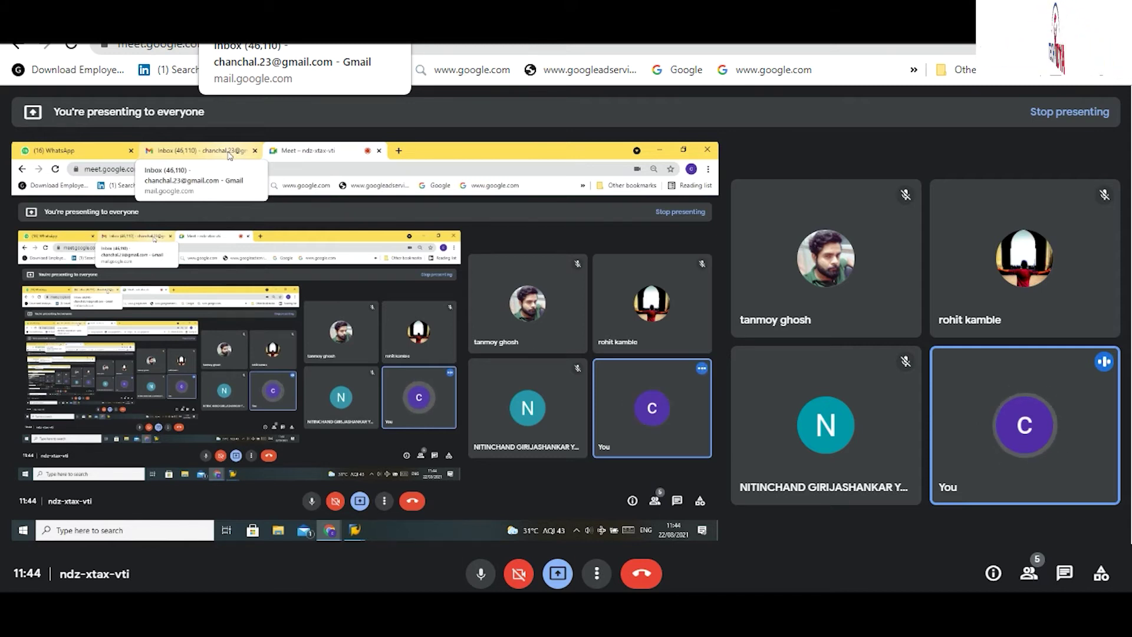
{"action": "mouse_move", "coordinate": [355, 535]}
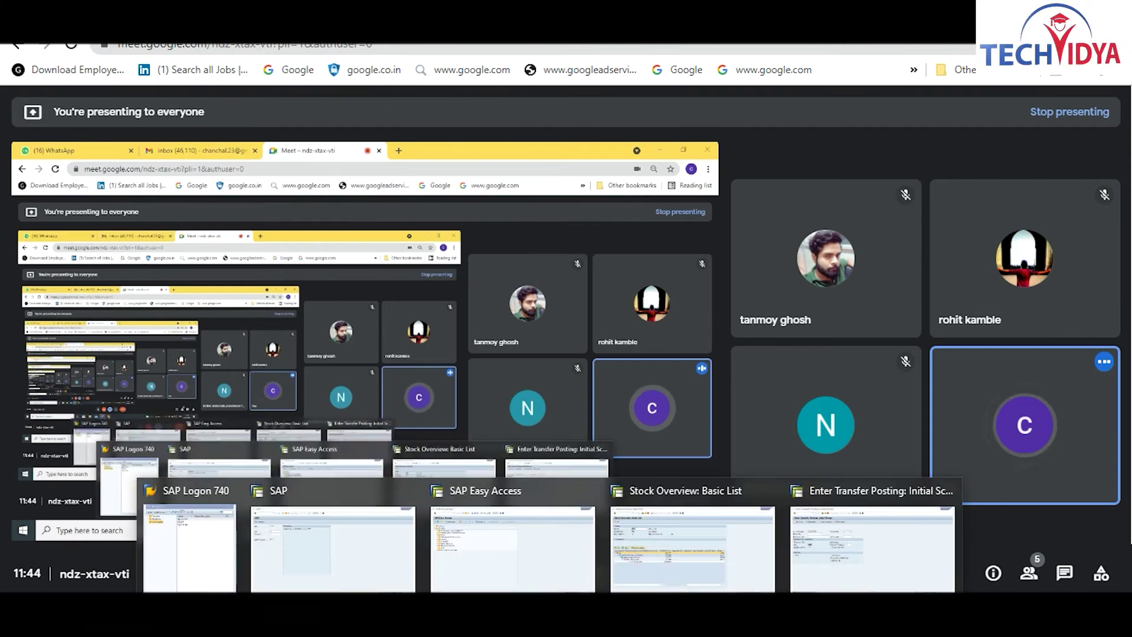
{"action": "left_click", "coordinate": [667, 547]}
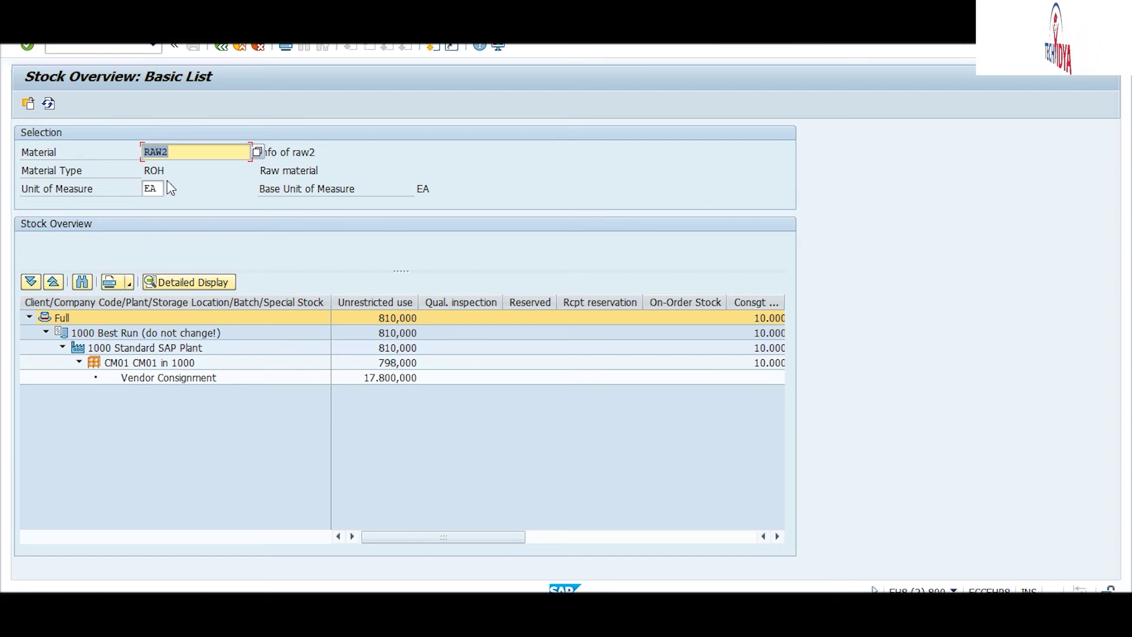
Step: Select RAW2's 798,000 unrestricted-use stock cell in the CM01 row
{"action": "left_click", "coordinate": [377, 362]}
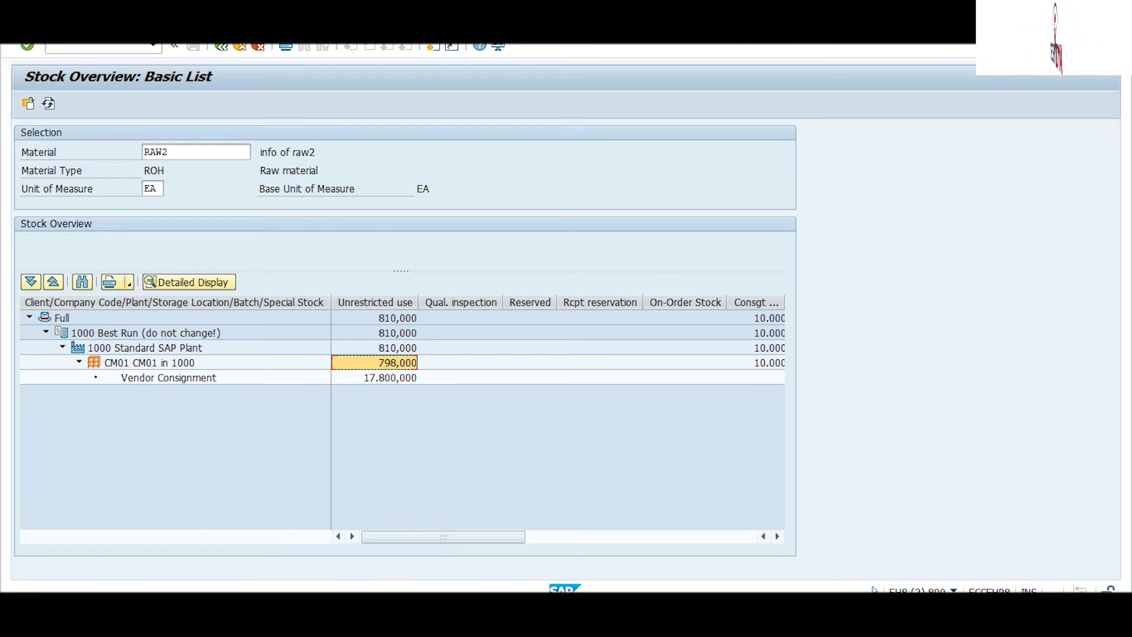
Step: Search Windows for 'note' and launch Notepad from the best match
{"action": "left_click", "coordinate": [130, 619]}
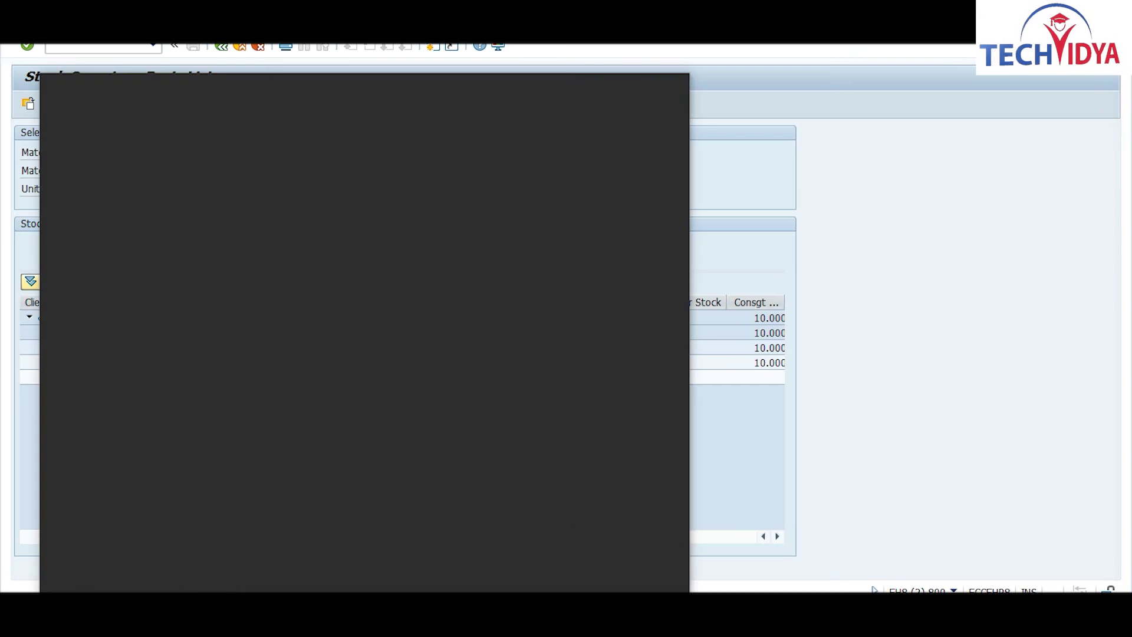
{"action": "type", "text": "notepad"}
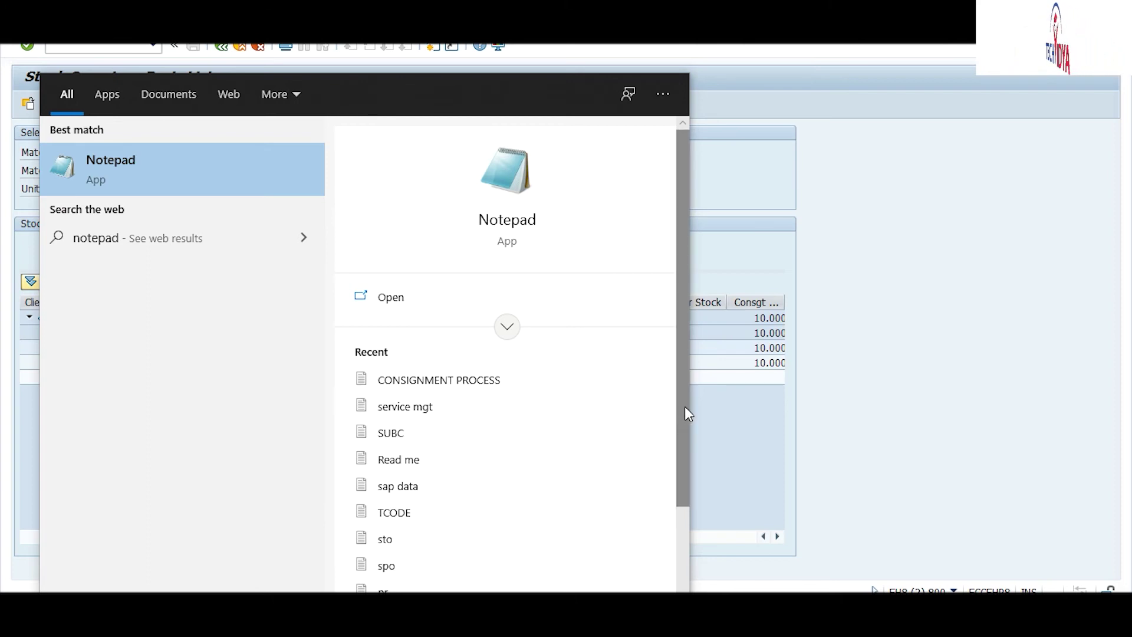
{"action": "left_click_drag", "start_coordinate": [680, 411], "coordinate": [682, 382]}
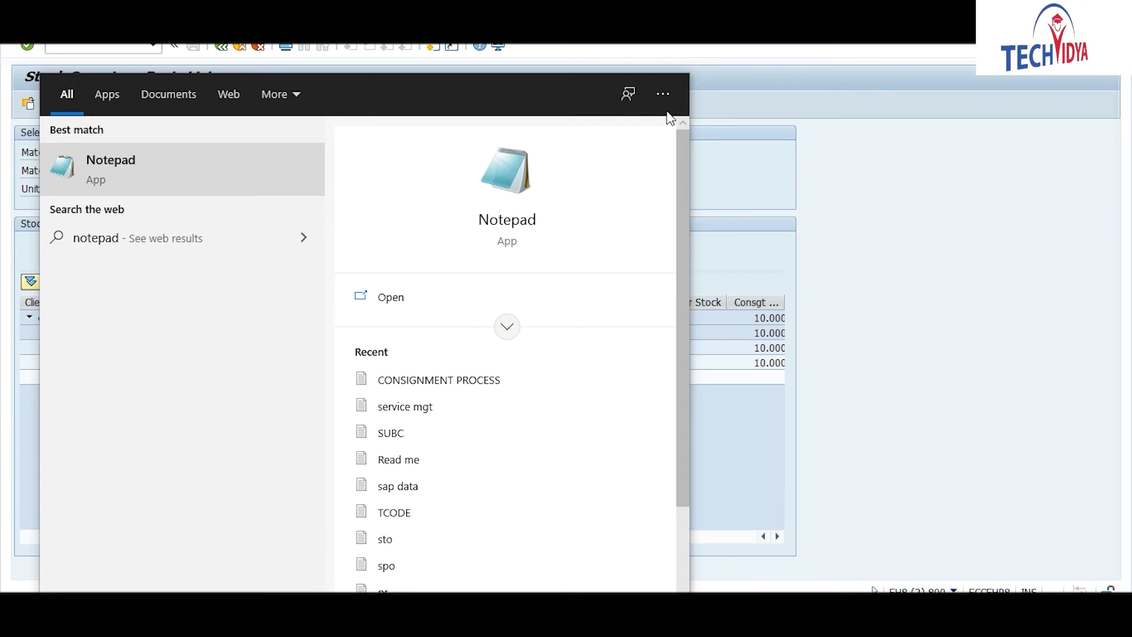
{"action": "left_click", "coordinate": [784, 115]}
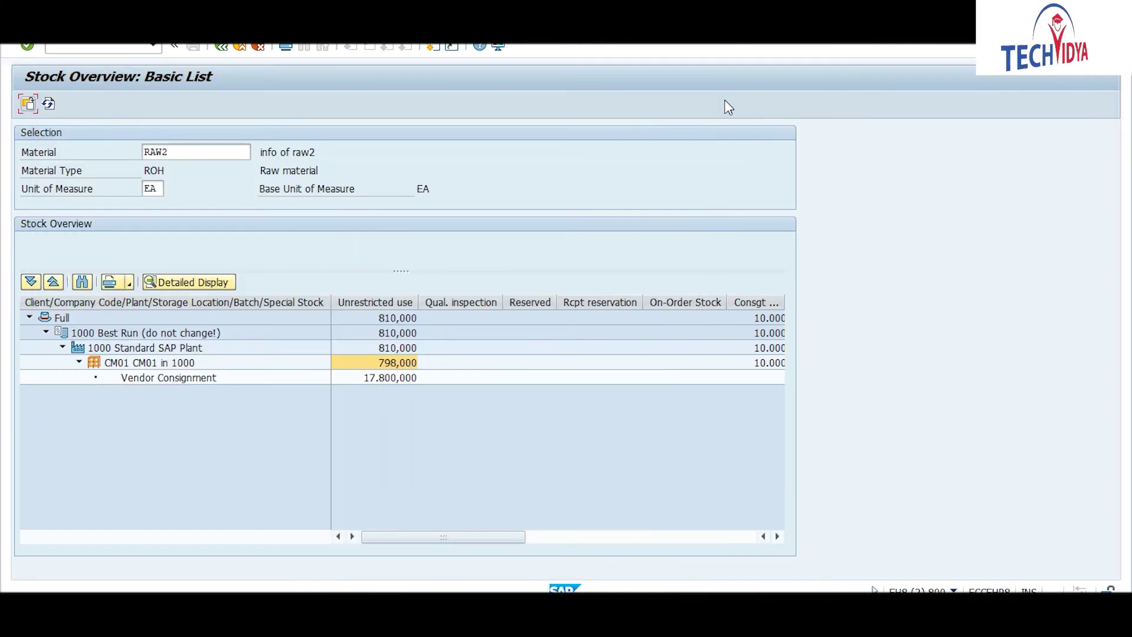
{"action": "key", "text": "super+s"}
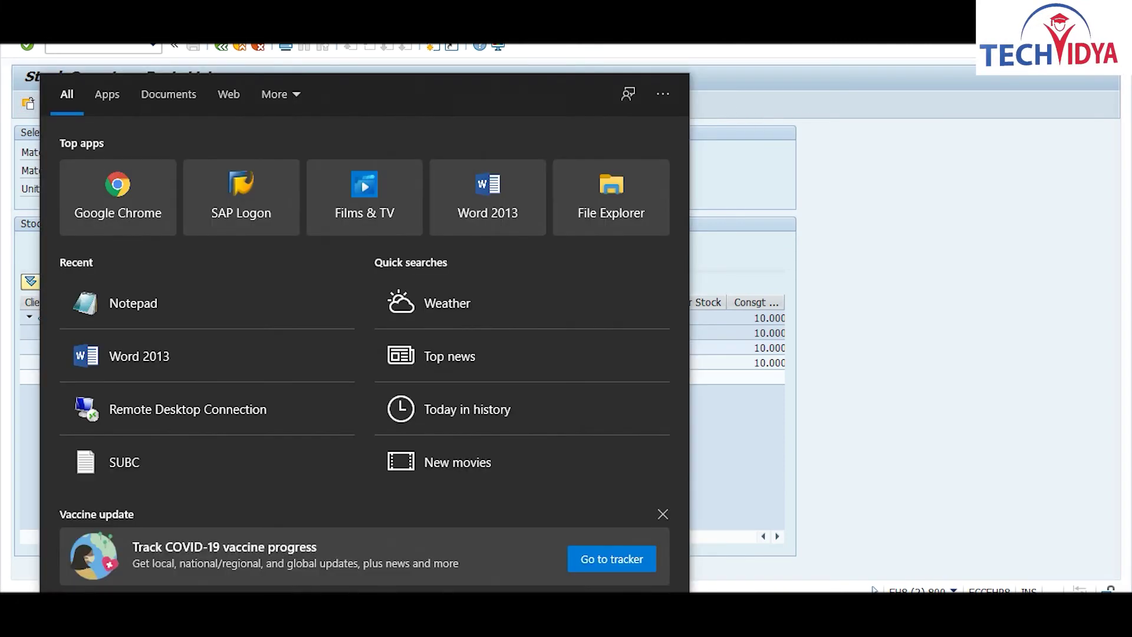
{"action": "type", "text": "note"}
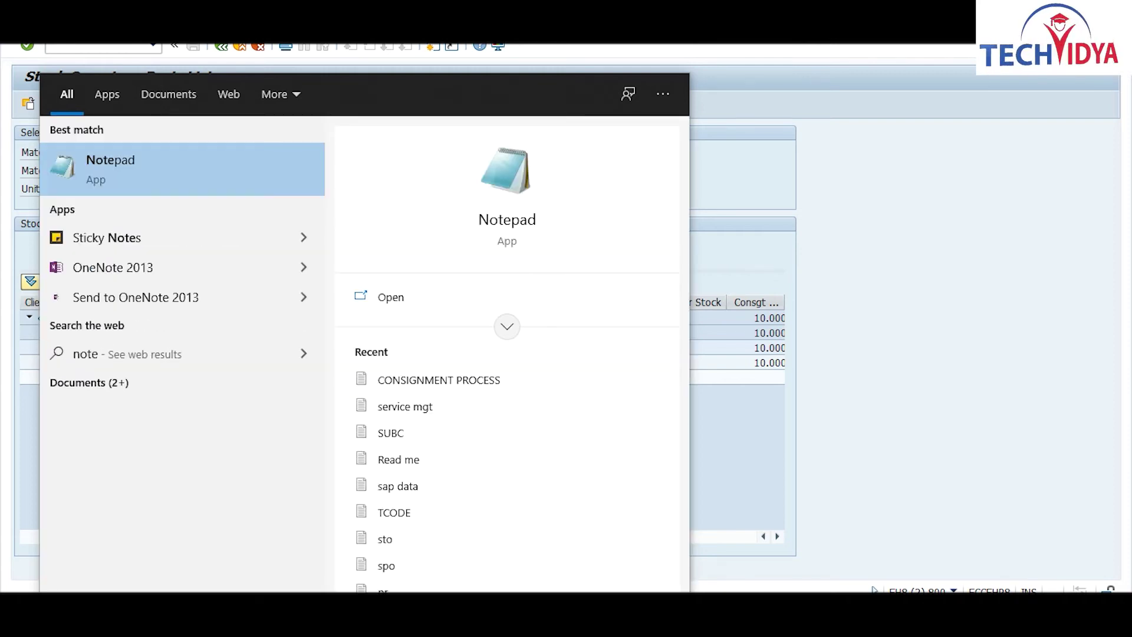
{"action": "left_click", "coordinate": [130, 177]}
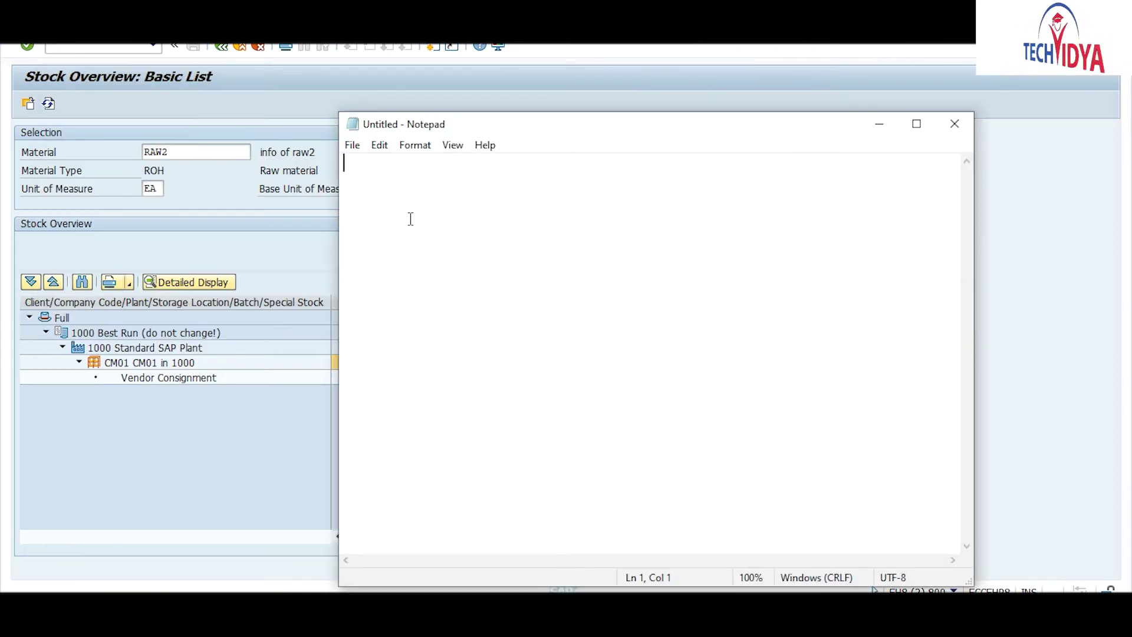
Step: Type the heading 'physical Inventory process' in Notepad, correcting the misspelling
{"action": "type", "text": "phy"}
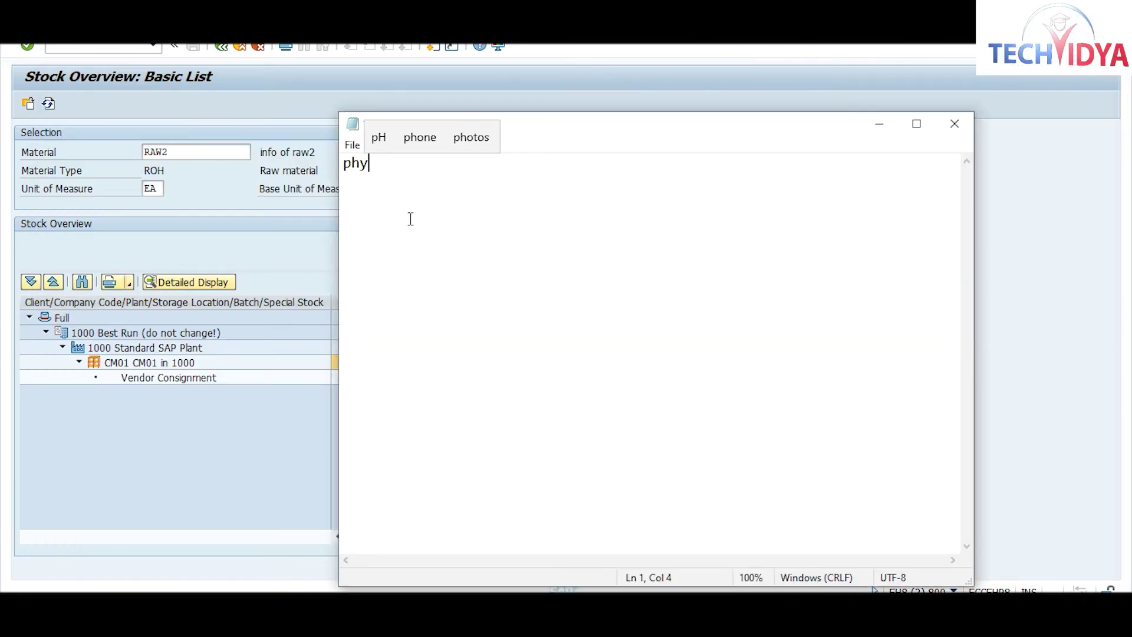
{"action": "type", "text": "siacl"}
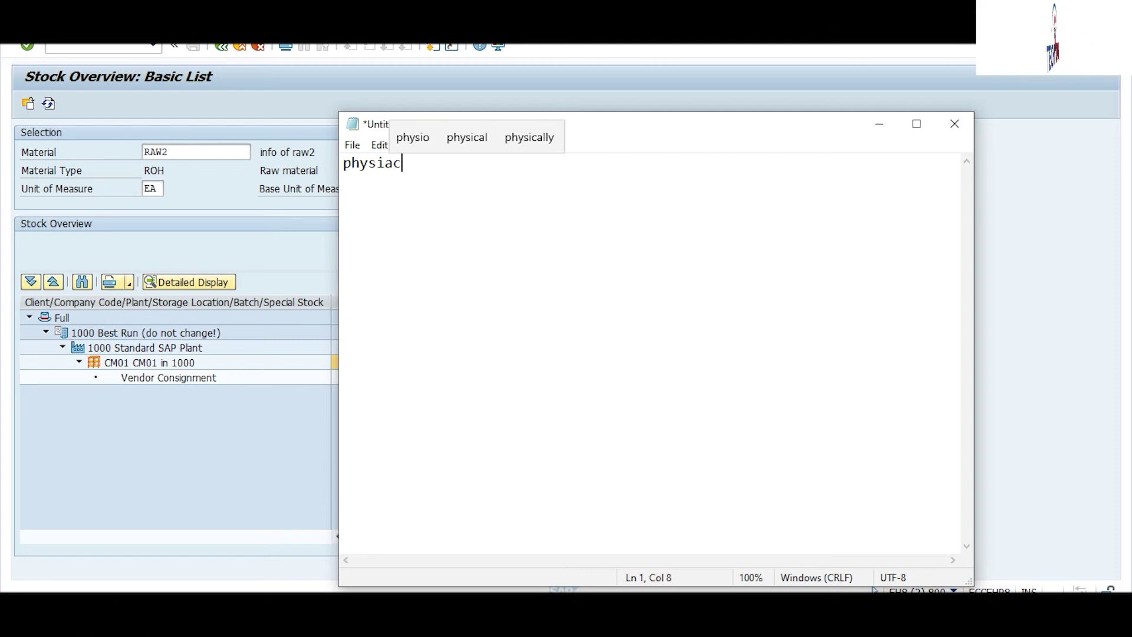
{"action": "key", "text": "BackSpace"}
{"action": "key", "text": "BackSpace"}
{"action": "key", "text": "BackSpace"}
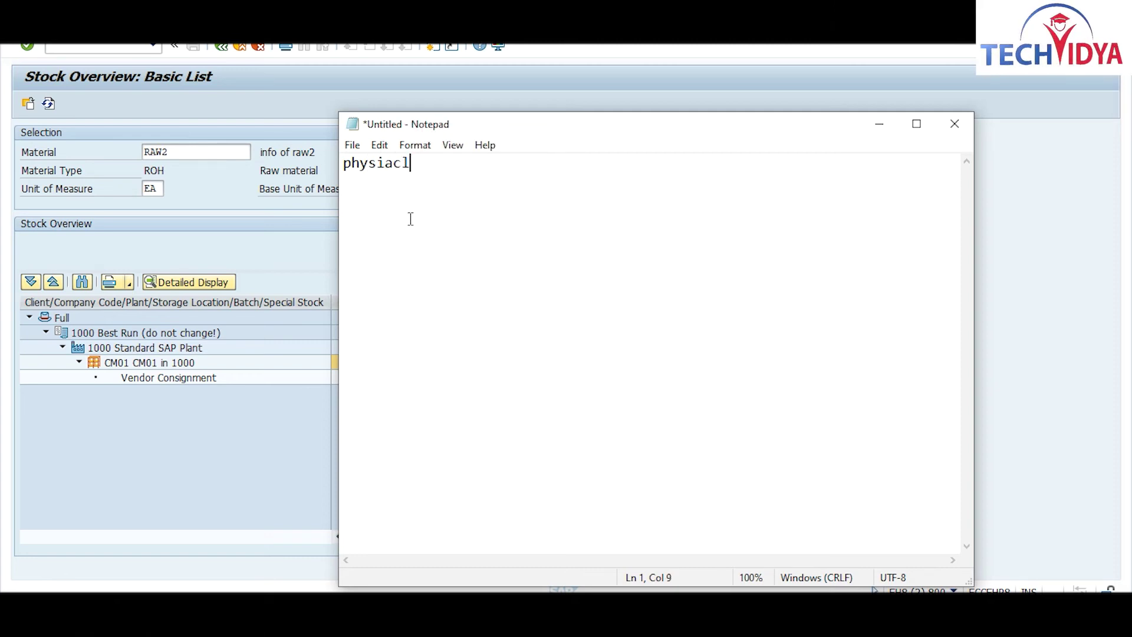
{"action": "key", "text": "BackSpace"}
{"action": "type", "text": "cal"}
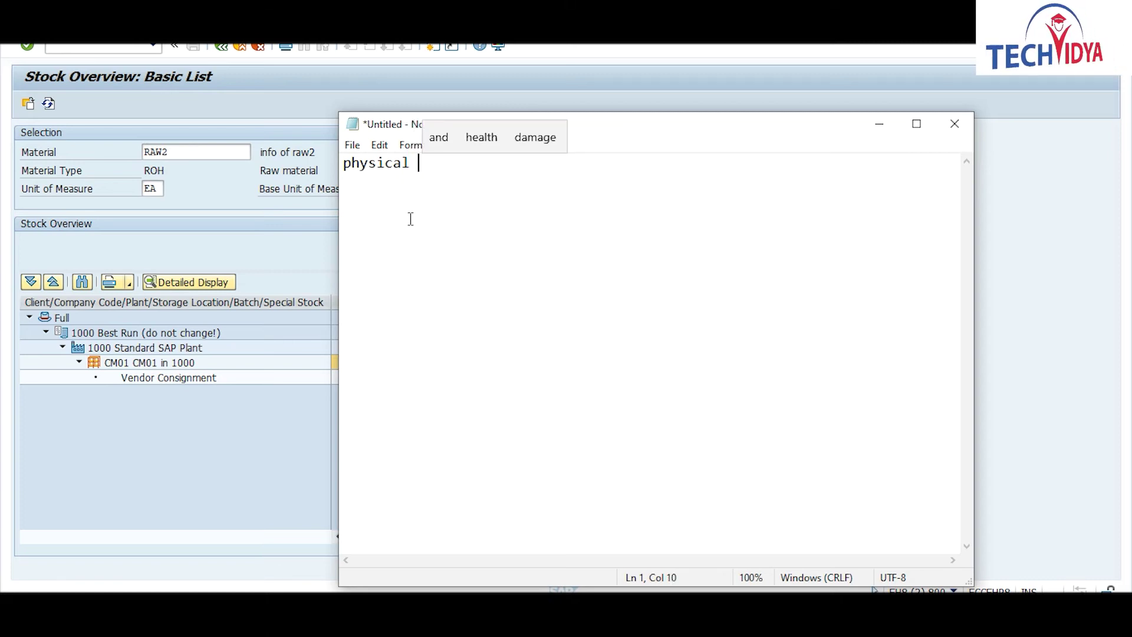
{"action": "type", "text": " In"}
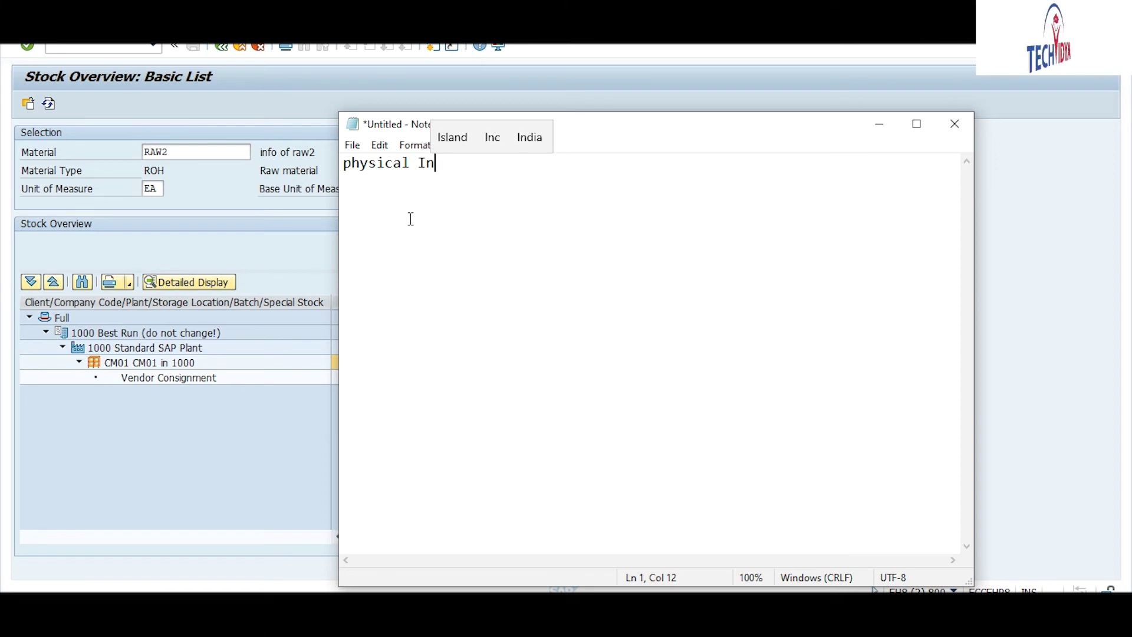
{"action": "type", "text": "vent"}
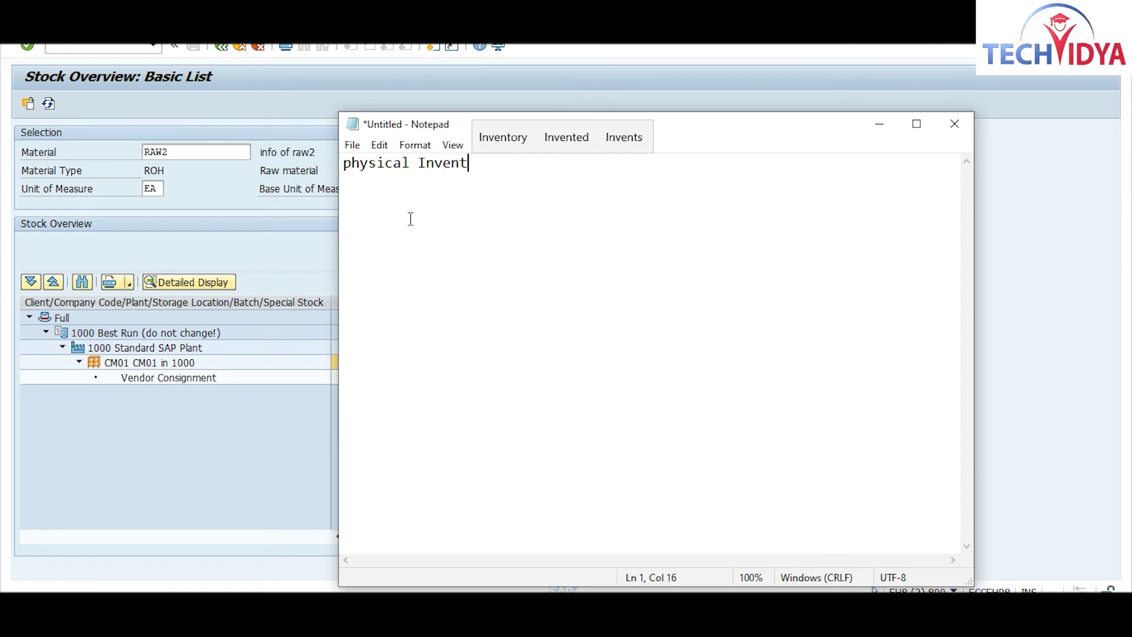
{"action": "type", "text": "ory p"}
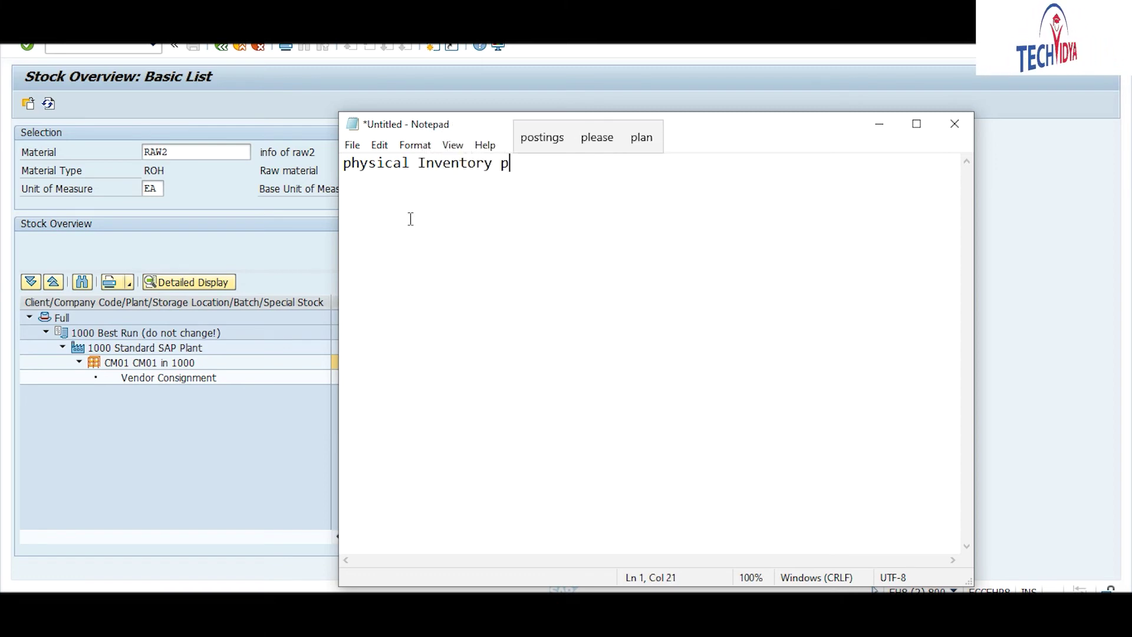
{"action": "type", "text": "rocess"}
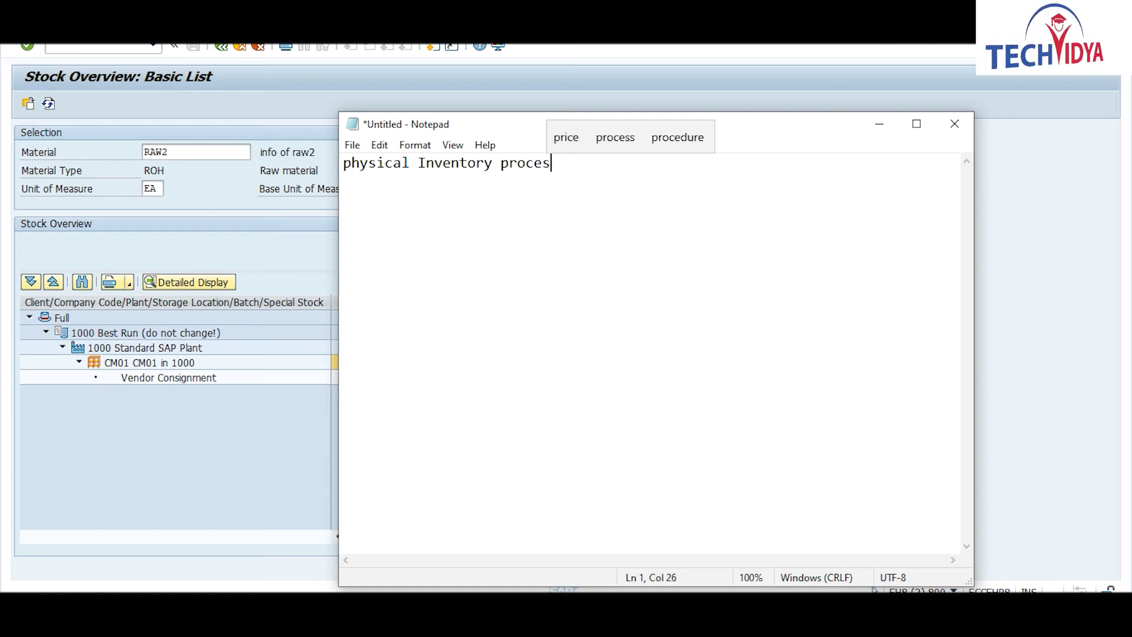
{"action": "key", "text": "Return"}
{"action": "key", "text": "Return"}
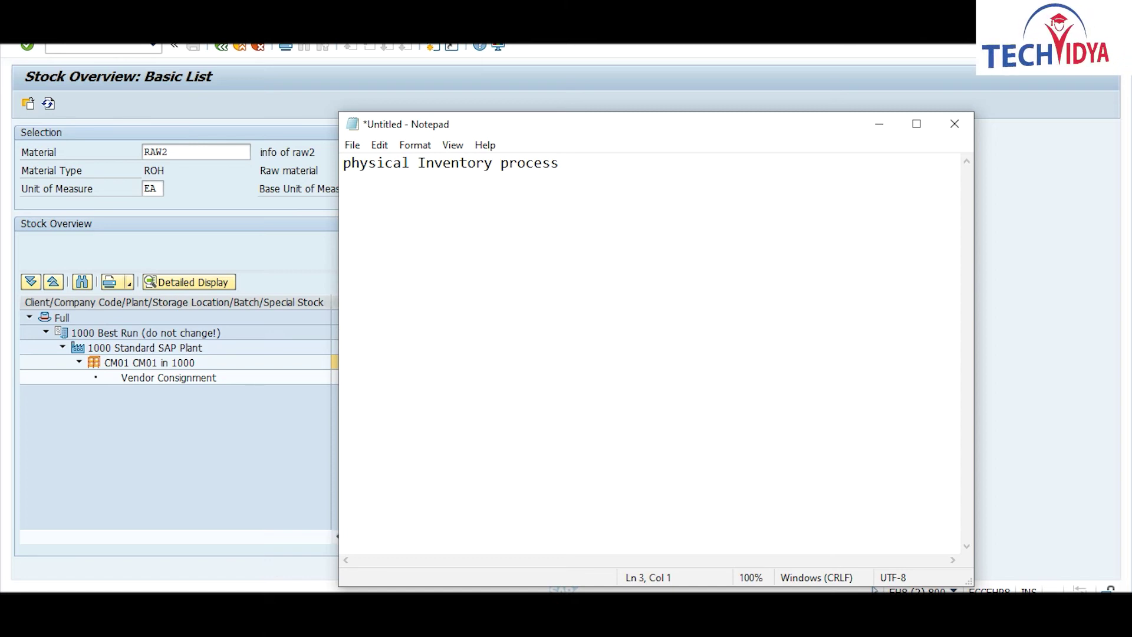
Step: List periodic, continuous and cyclic on separate lines below the heading
{"action": "type", "text": "periodic"}
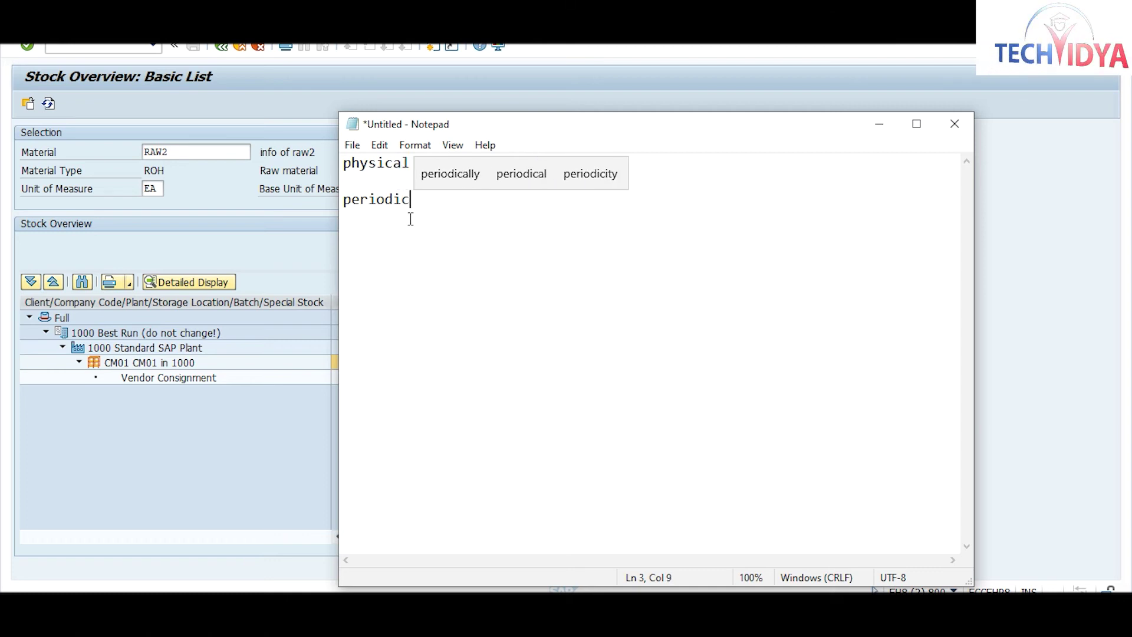
{"action": "key", "text": "Return"}
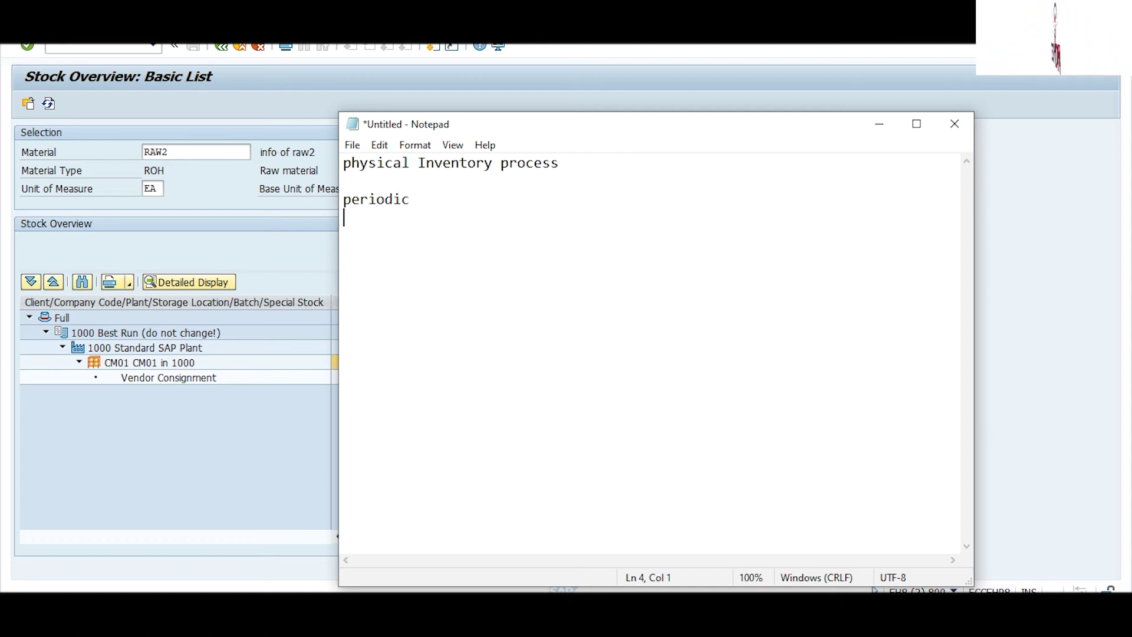
{"action": "type", "text": "co"}
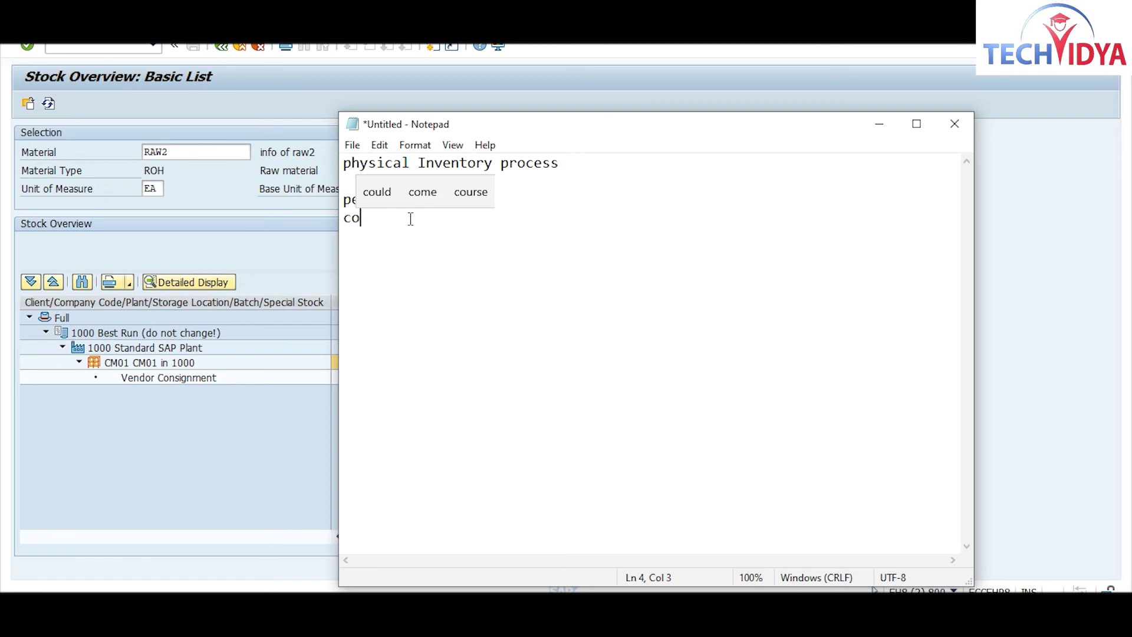
{"action": "type", "text": "ntinu"}
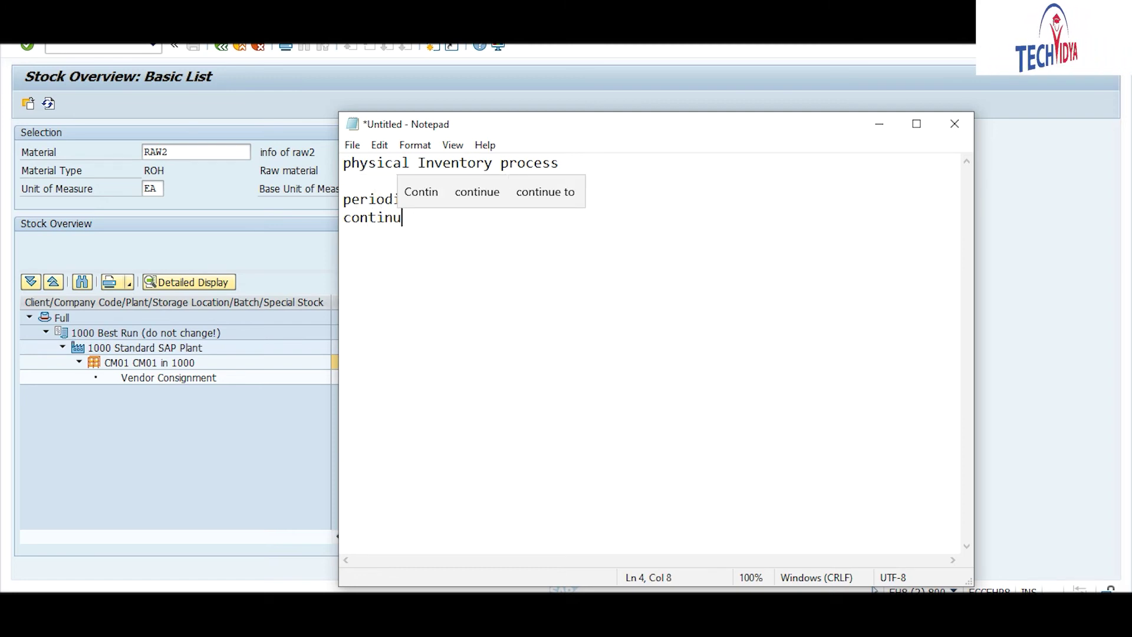
{"action": "type", "text": "ous"}
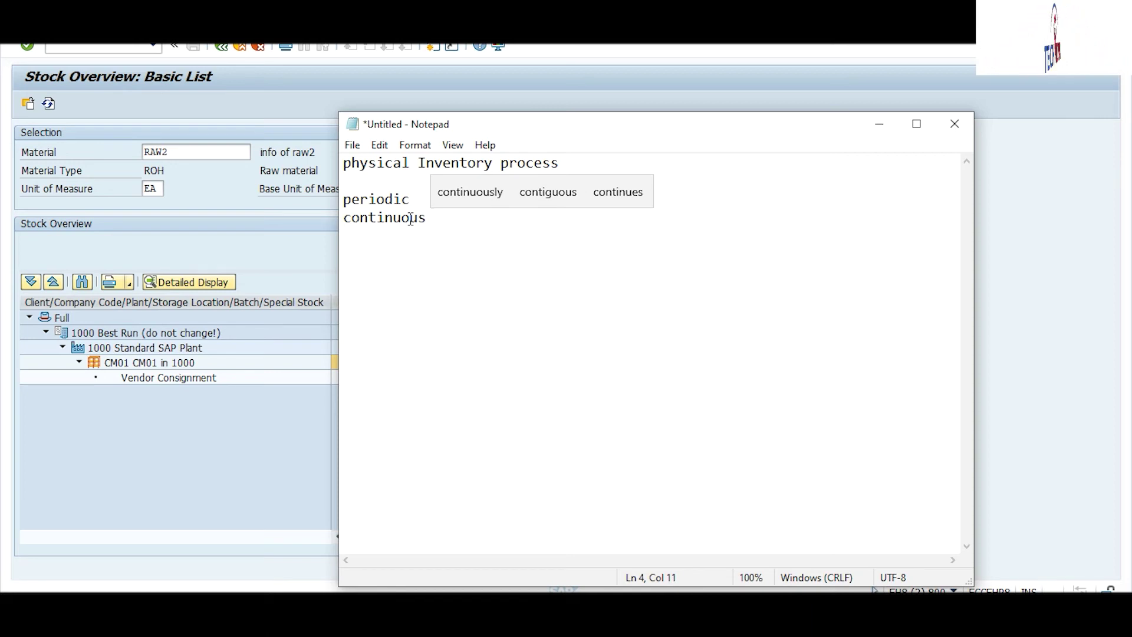
{"action": "key", "text": "Return"}
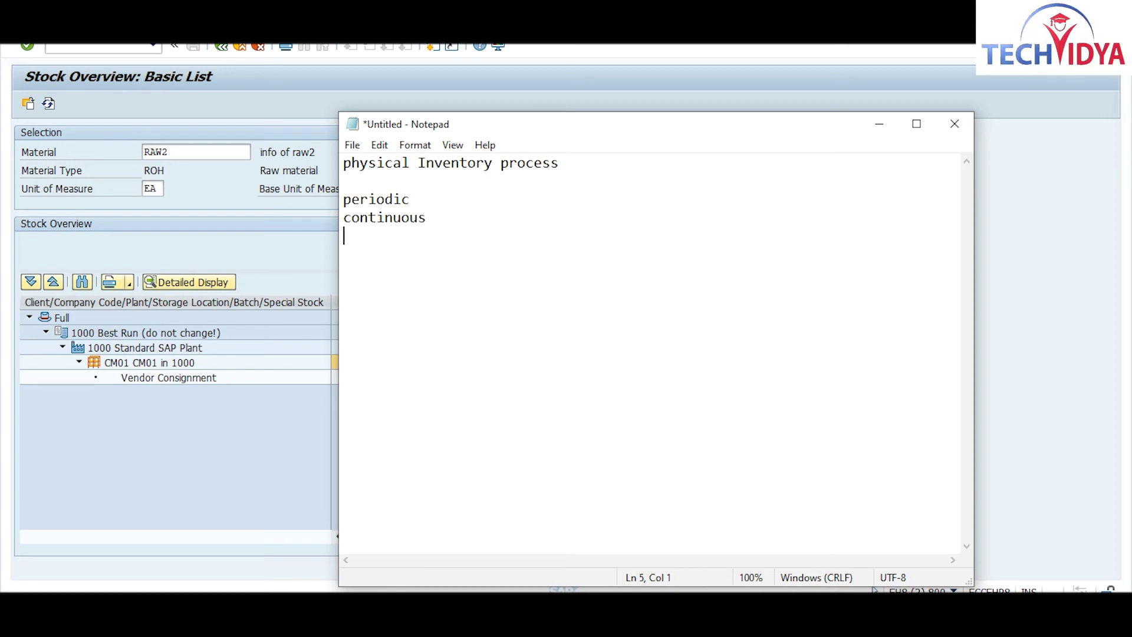
{"action": "type", "text": "cyc"}
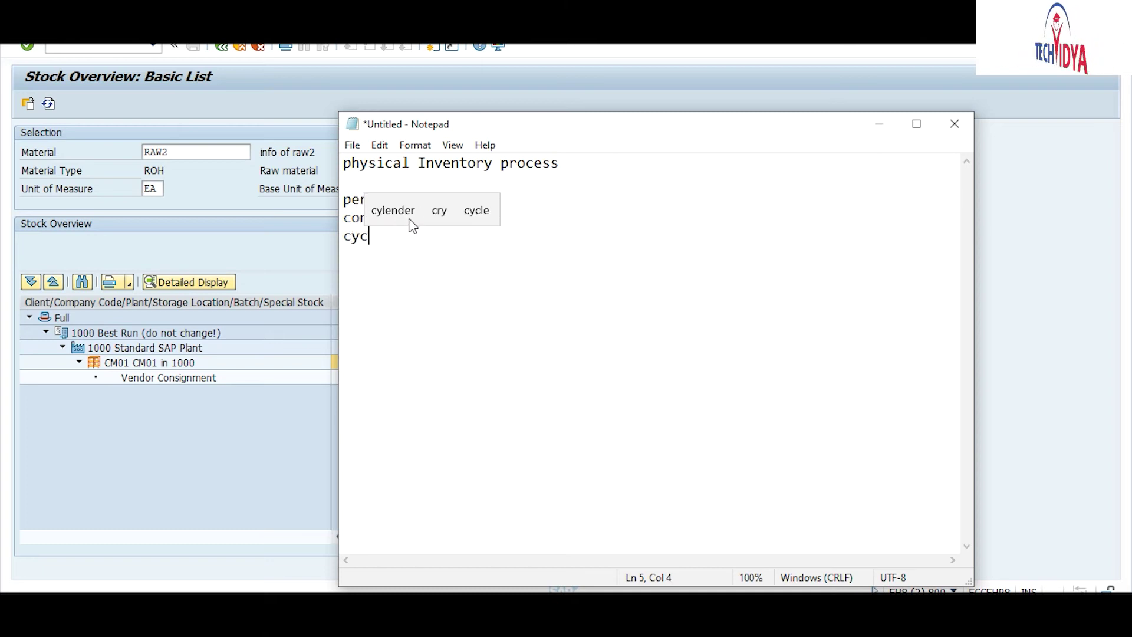
{"action": "type", "text": "li"}
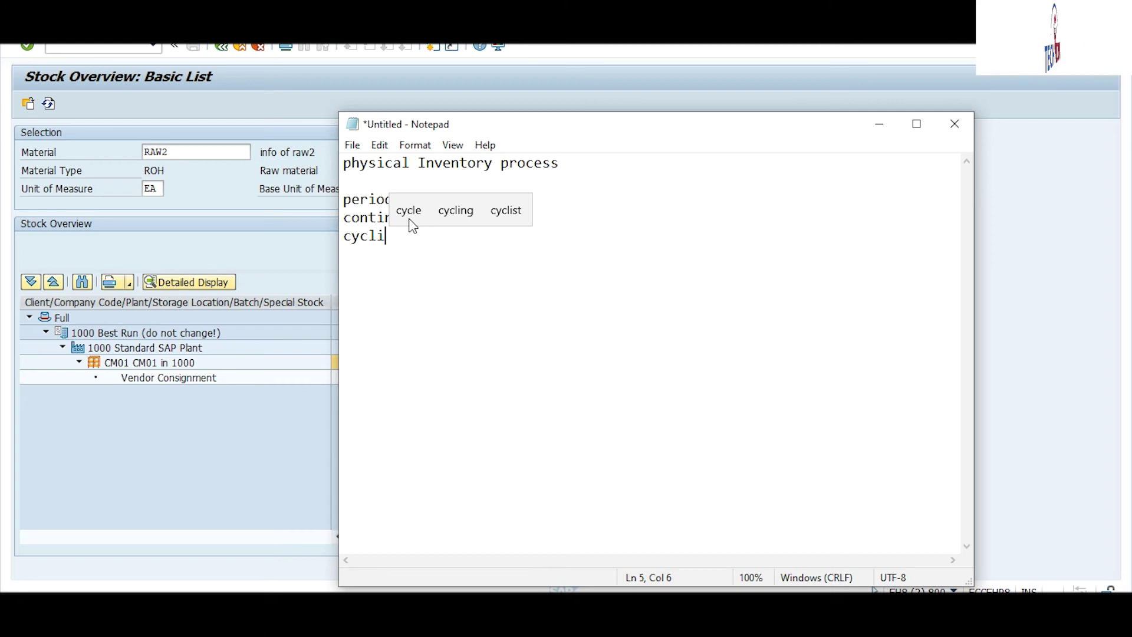
{"action": "type", "text": "c"}
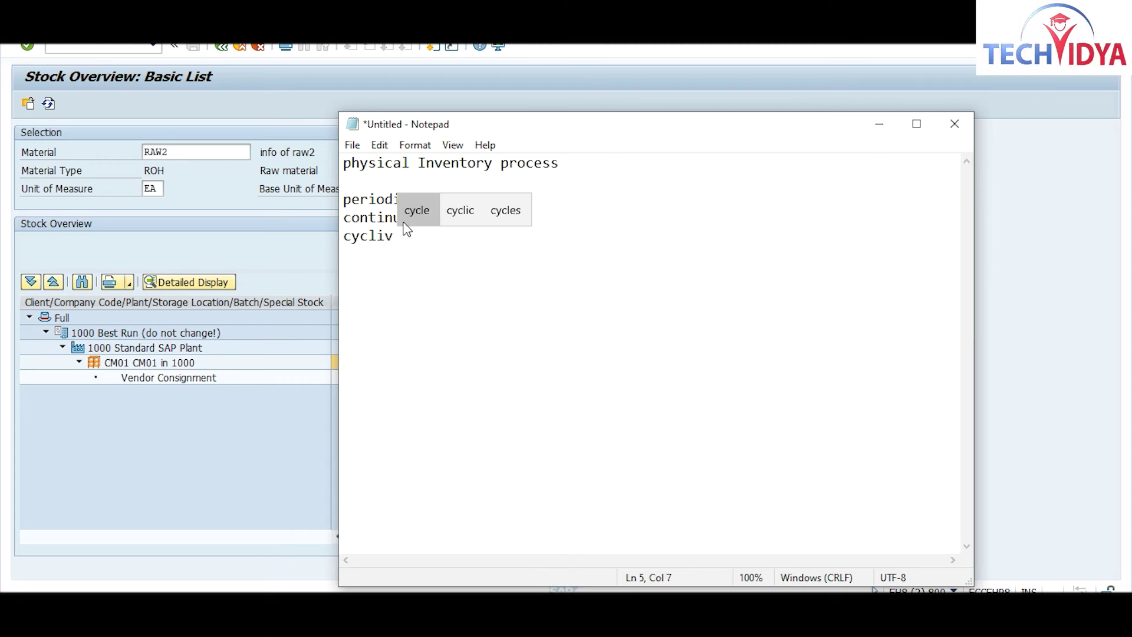
{"action": "key", "text": "Return"}
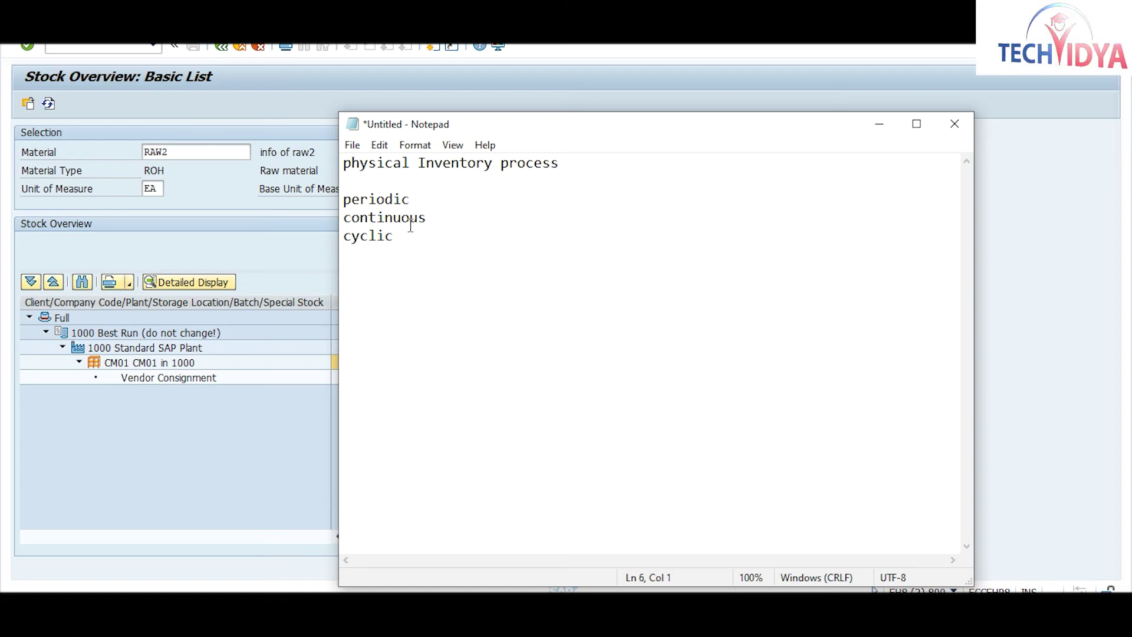
{"action": "left_click", "coordinate": [419, 199]}
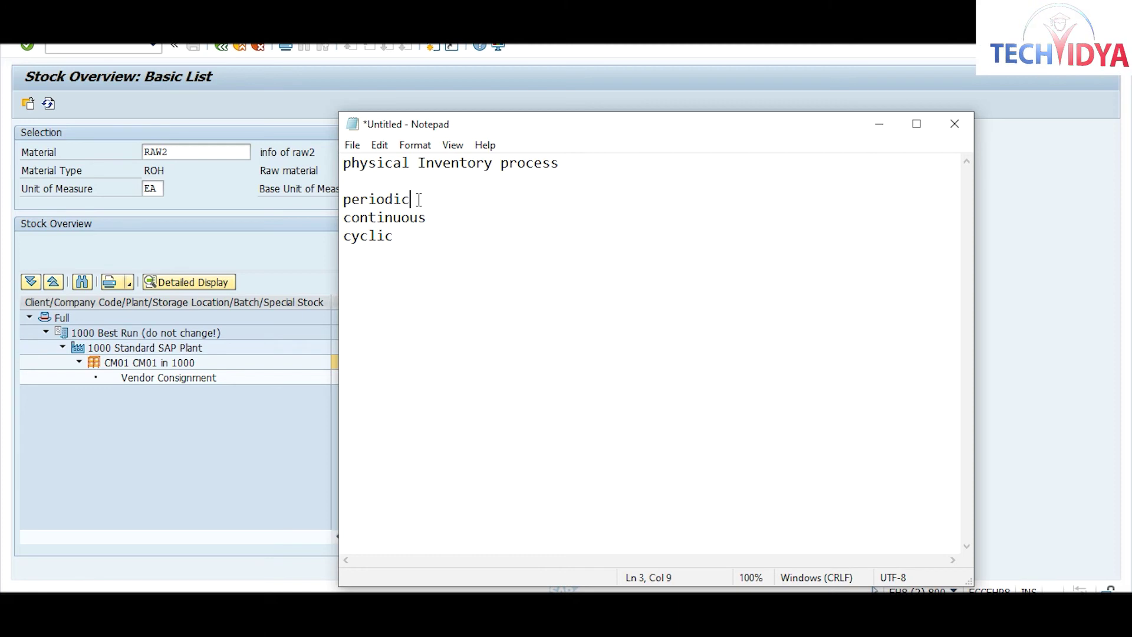
Step: Add 'mi01---create' and 'mi02---change' after a blank line below cyclic
{"action": "left_click", "coordinate": [359, 267]}
{"action": "key", "text": "Return"}
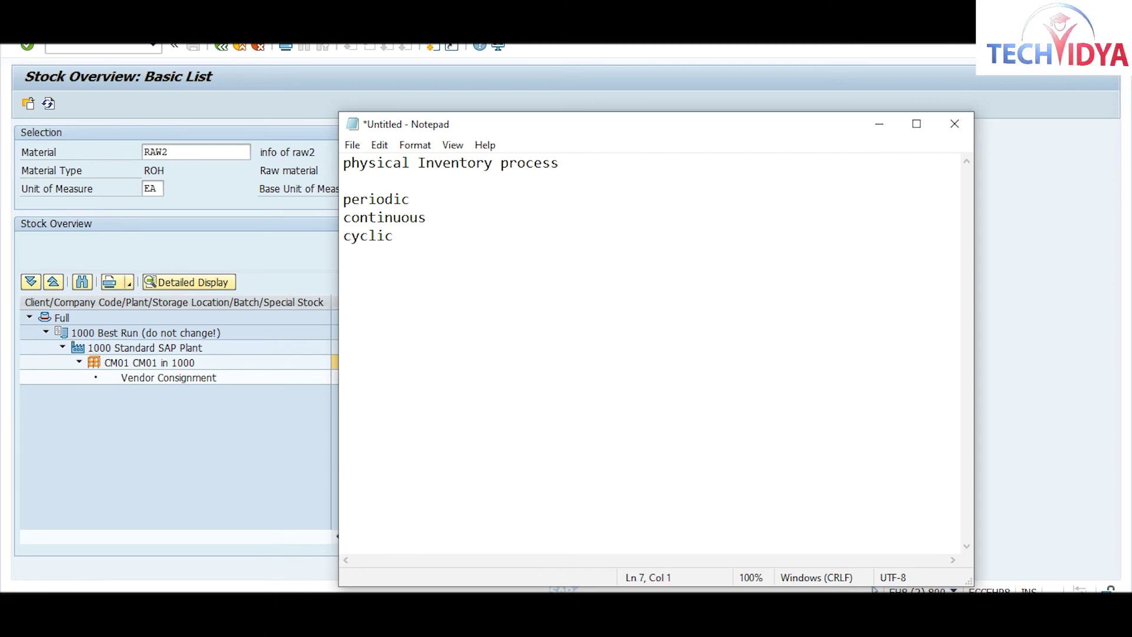
{"action": "type", "text": "mi"}
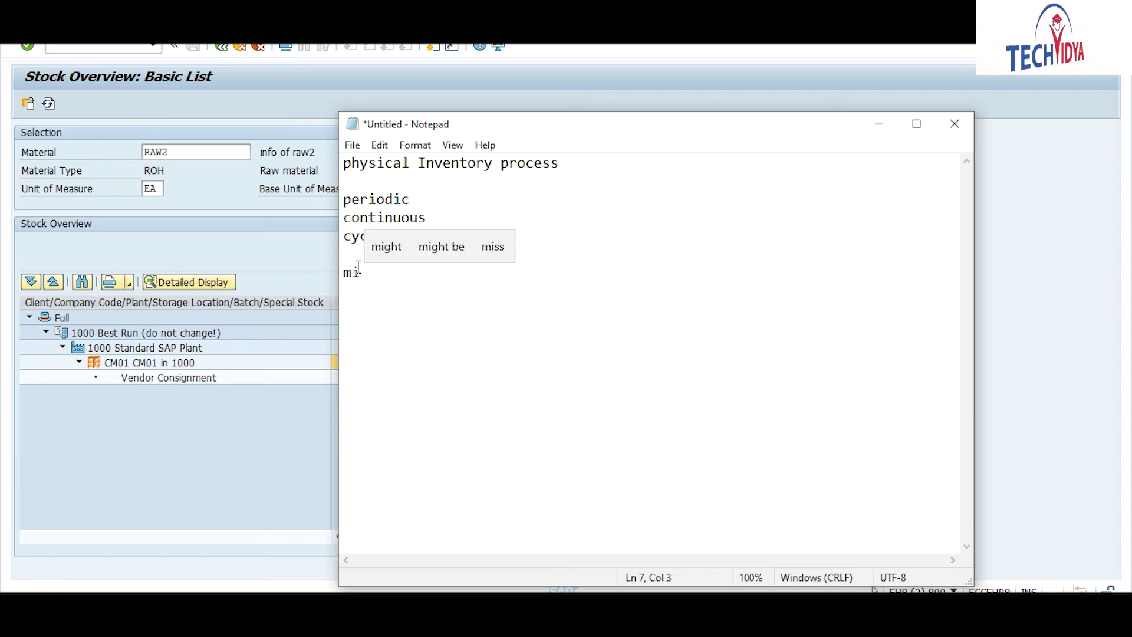
{"action": "type", "text": "01"}
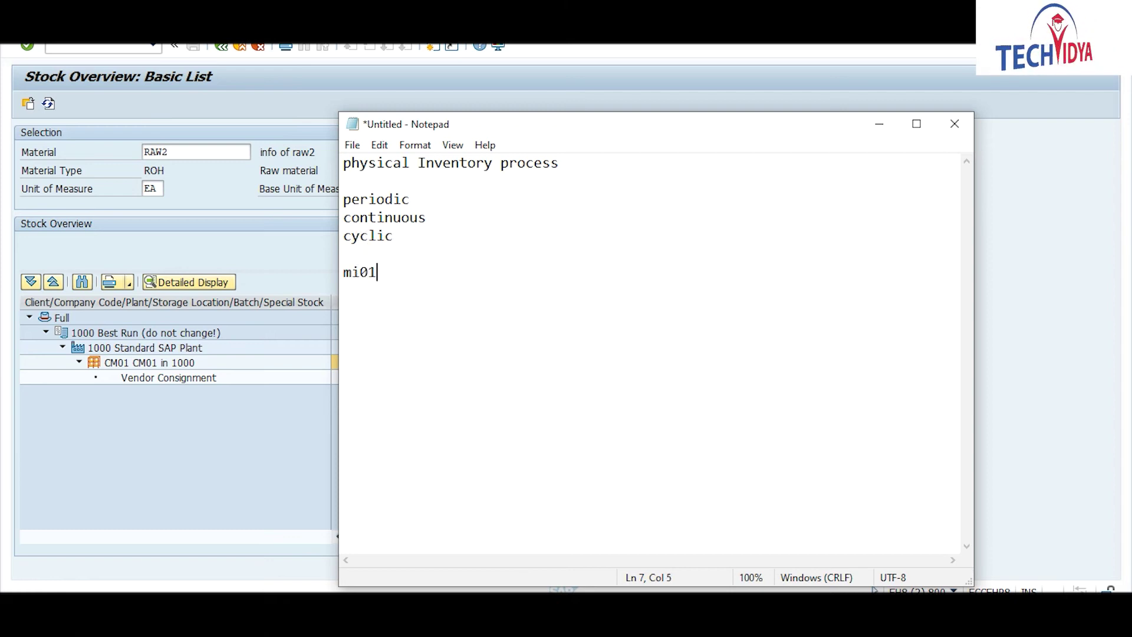
{"action": "type", "text": "---"}
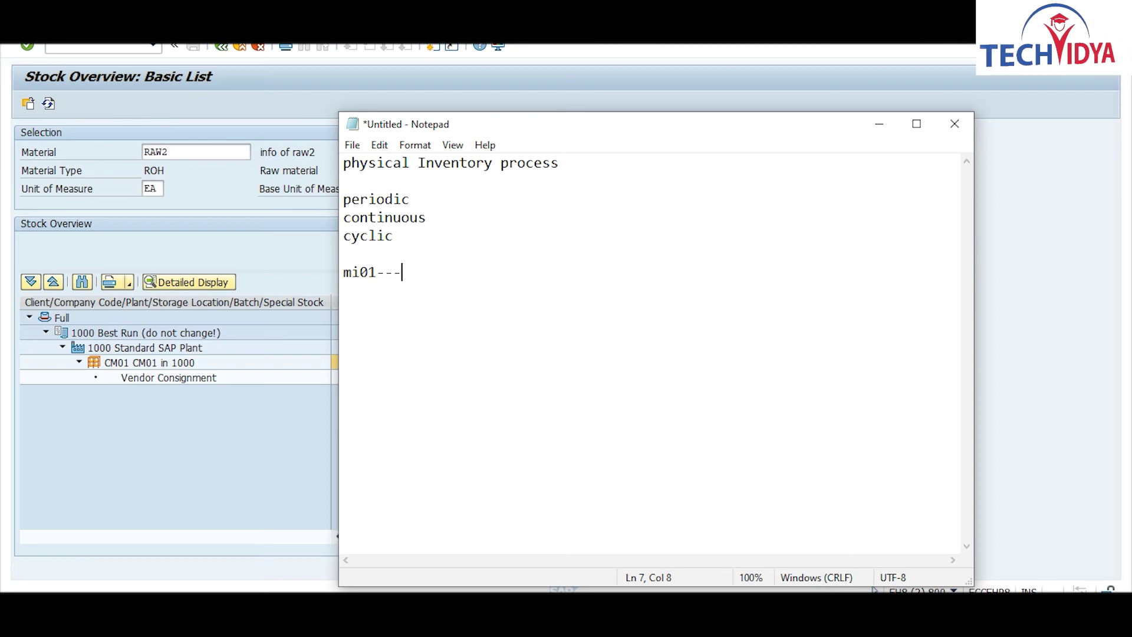
{"action": "type", "text": "create"}
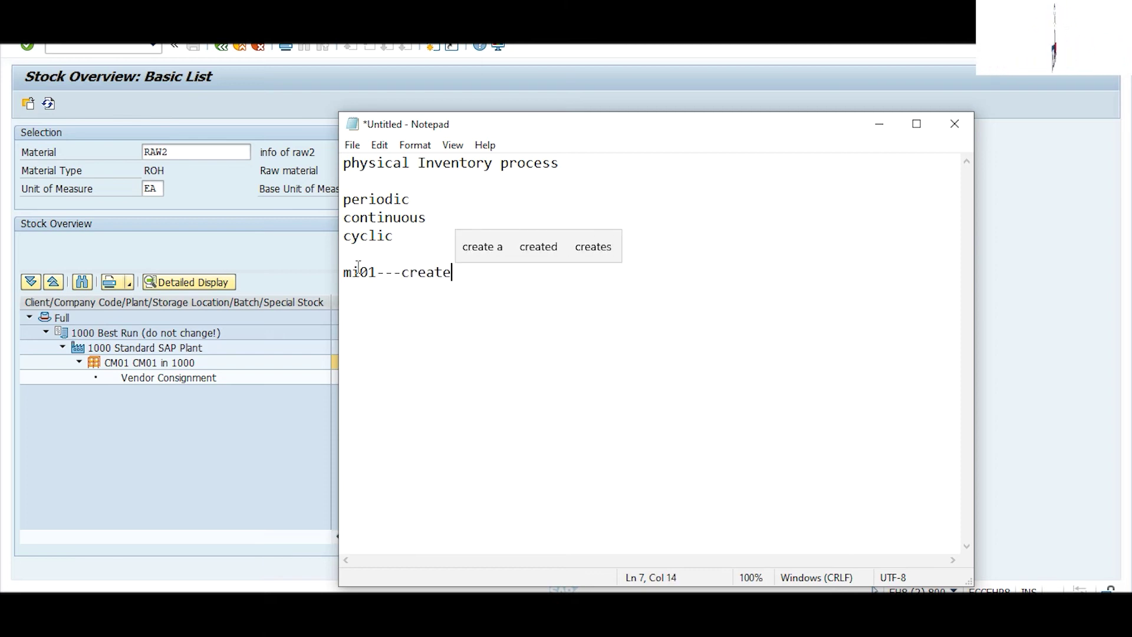
{"action": "key", "text": "Return"}
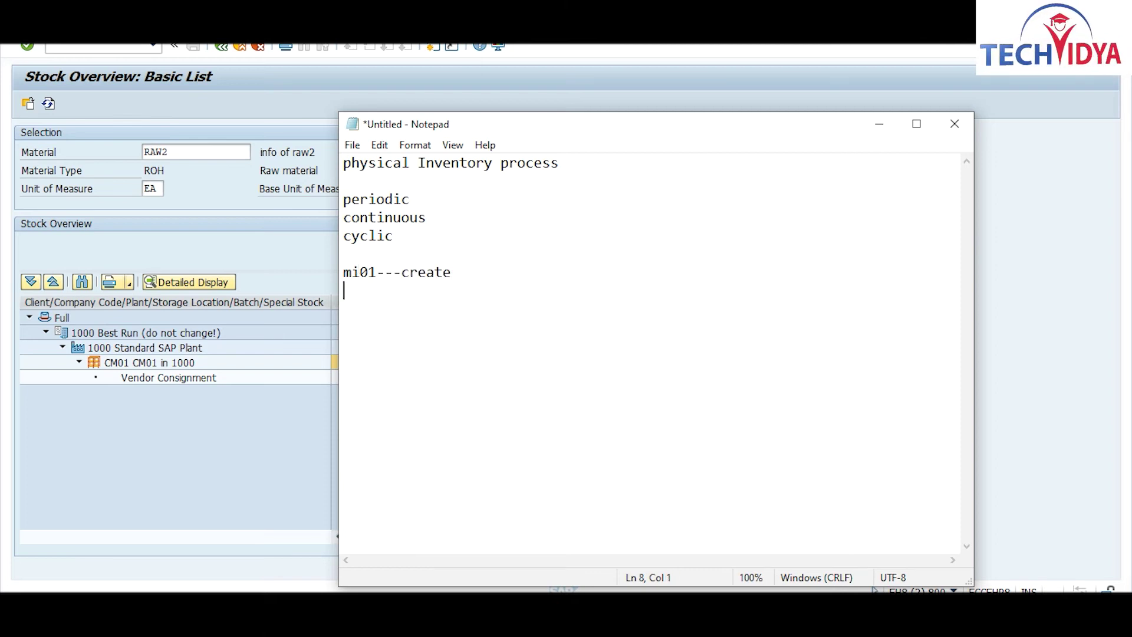
{"action": "type", "text": "mi"}
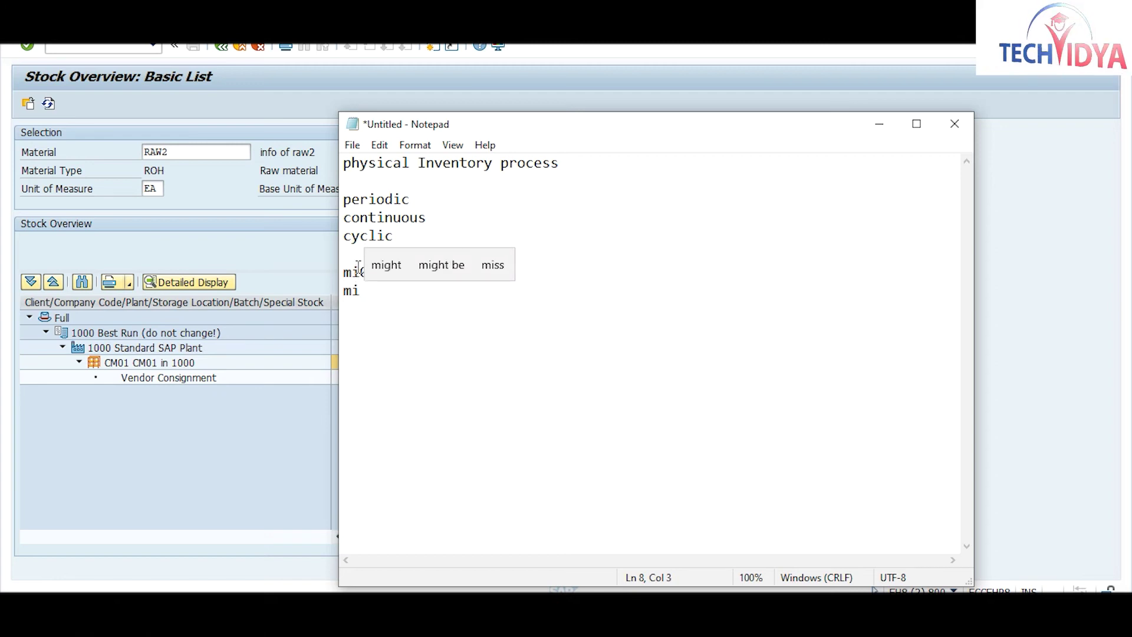
{"action": "type", "text": "02---"}
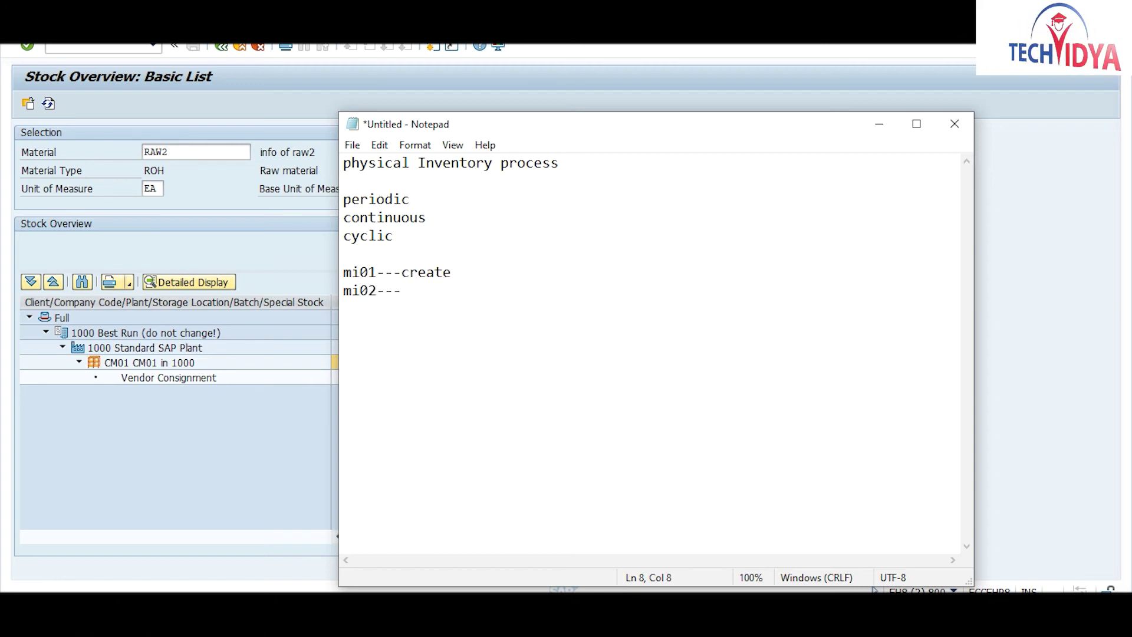
{"action": "type", "text": "change"}
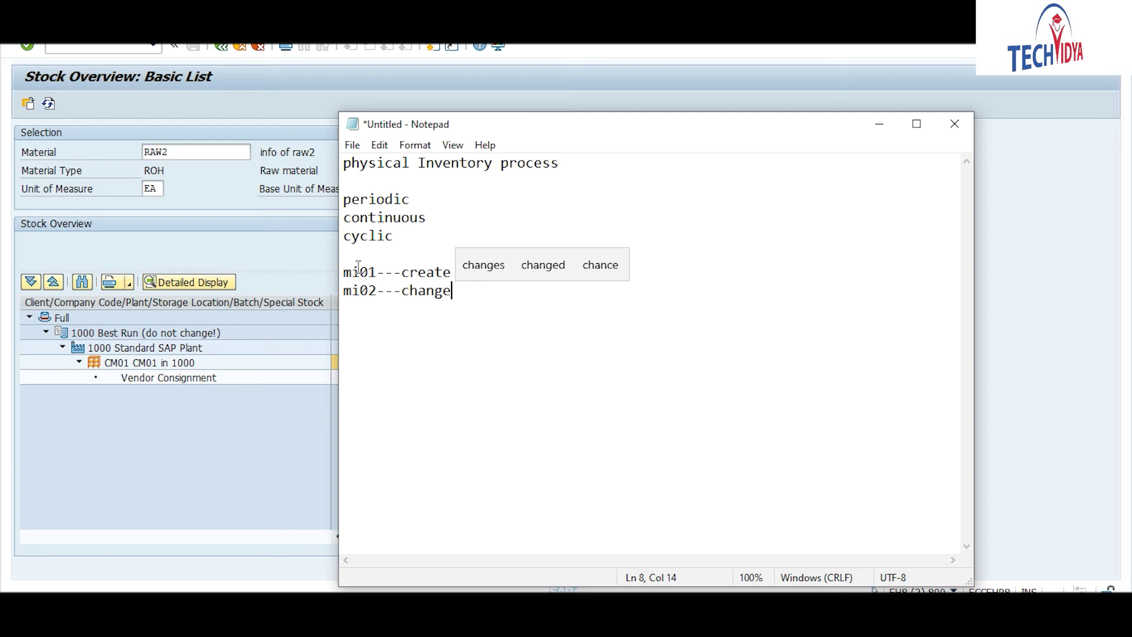
{"action": "key", "text": "Return"}
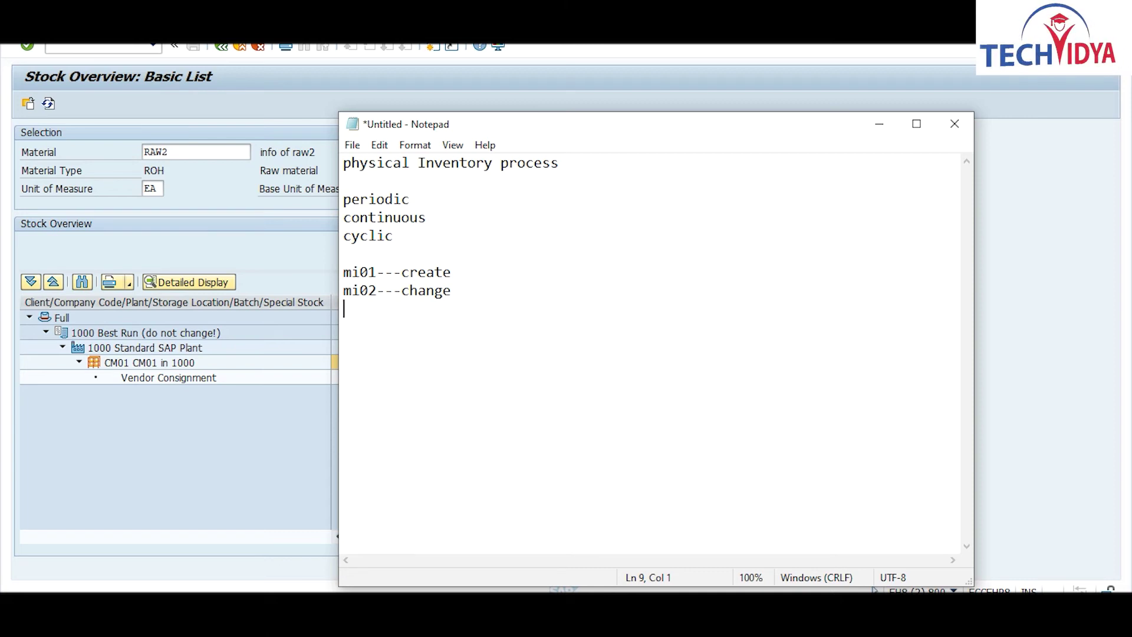
Step: Add 'mi04---enter count', 'mi05---change' and 'mi07---post', then return to the SAP stock overview
{"action": "type", "text": "mi04---"}
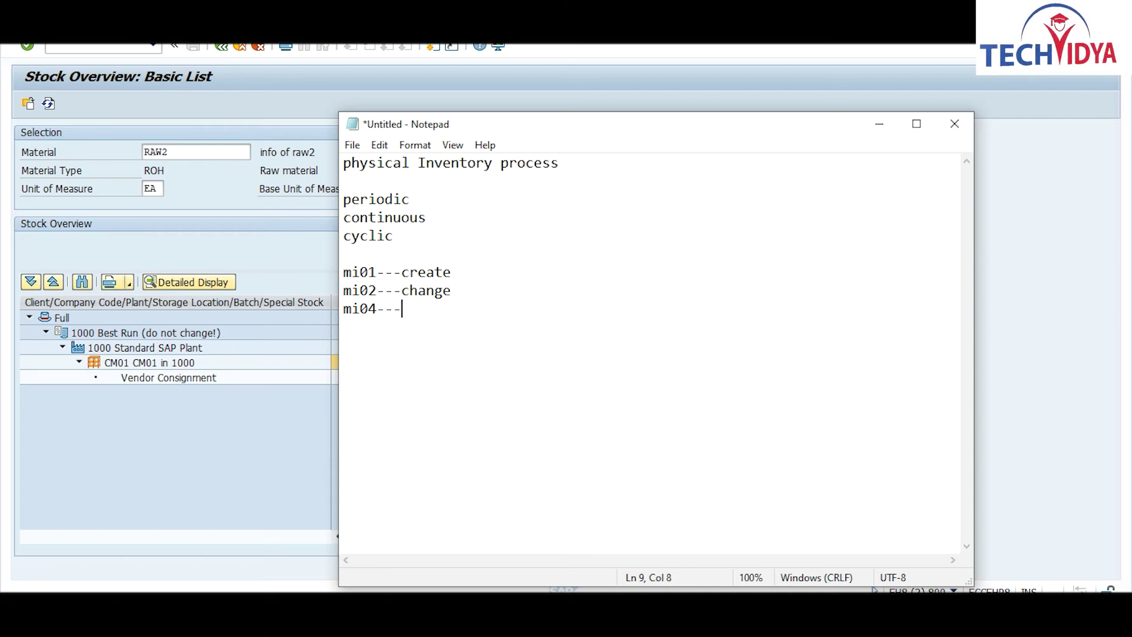
{"action": "type", "text": "enter"}
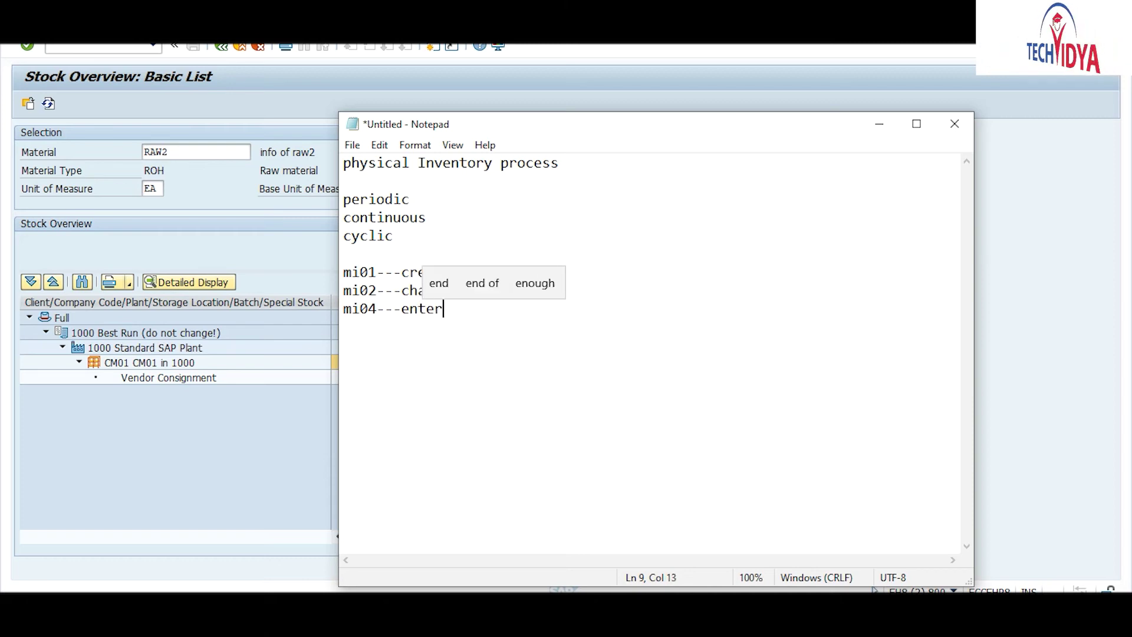
{"action": "type", "text": " count"}
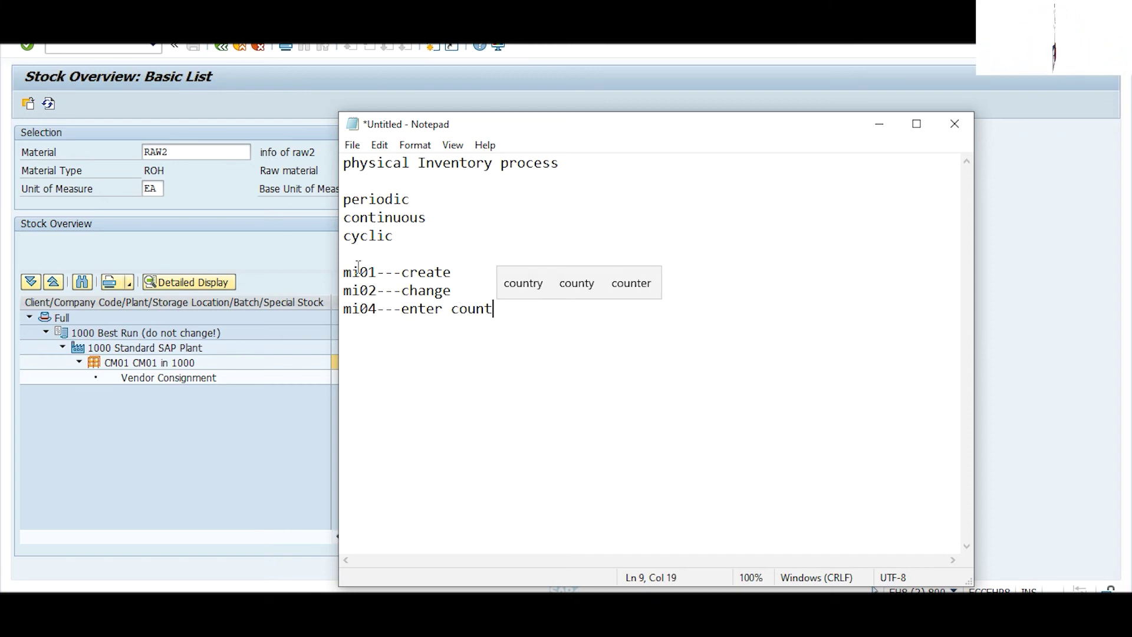
{"action": "key", "text": "Return"}
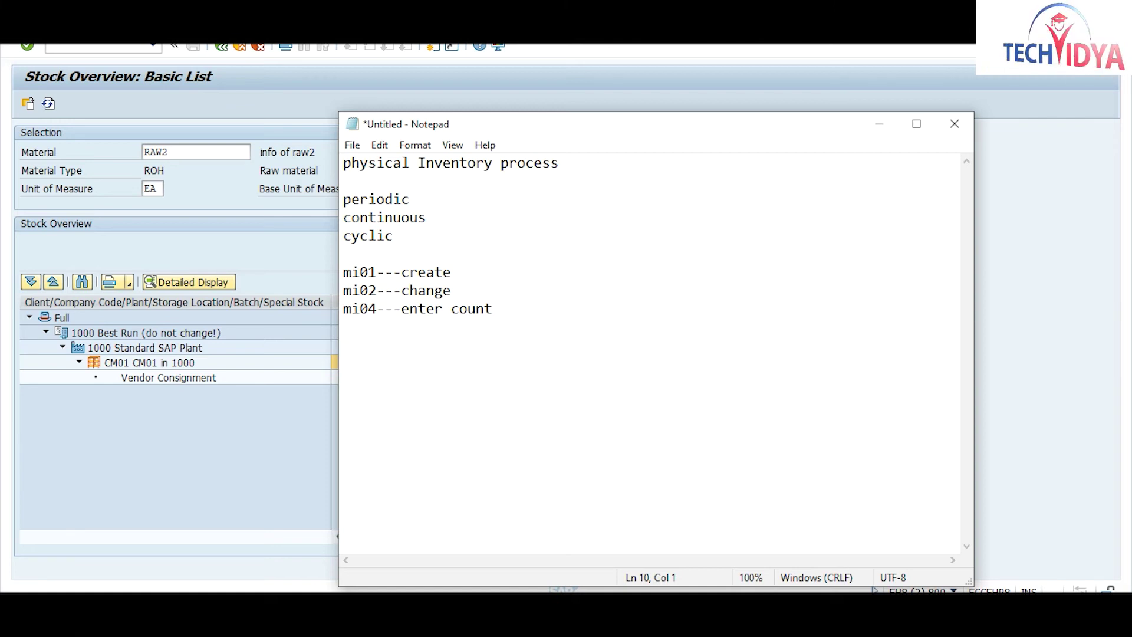
{"action": "type", "text": "mi"}
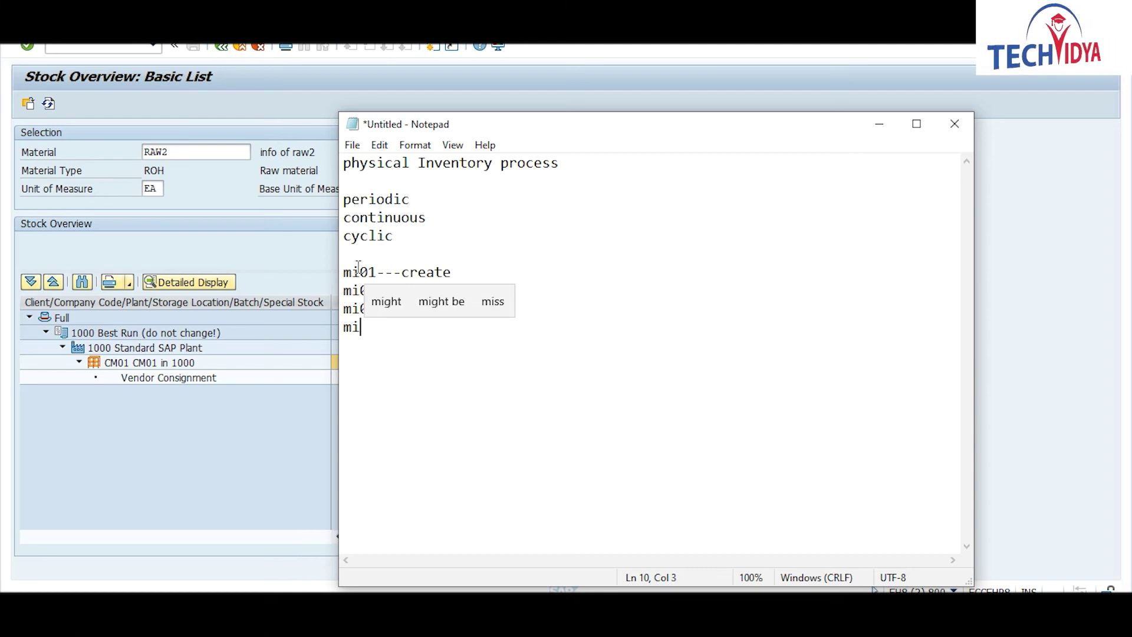
{"action": "type", "text": "05-"}
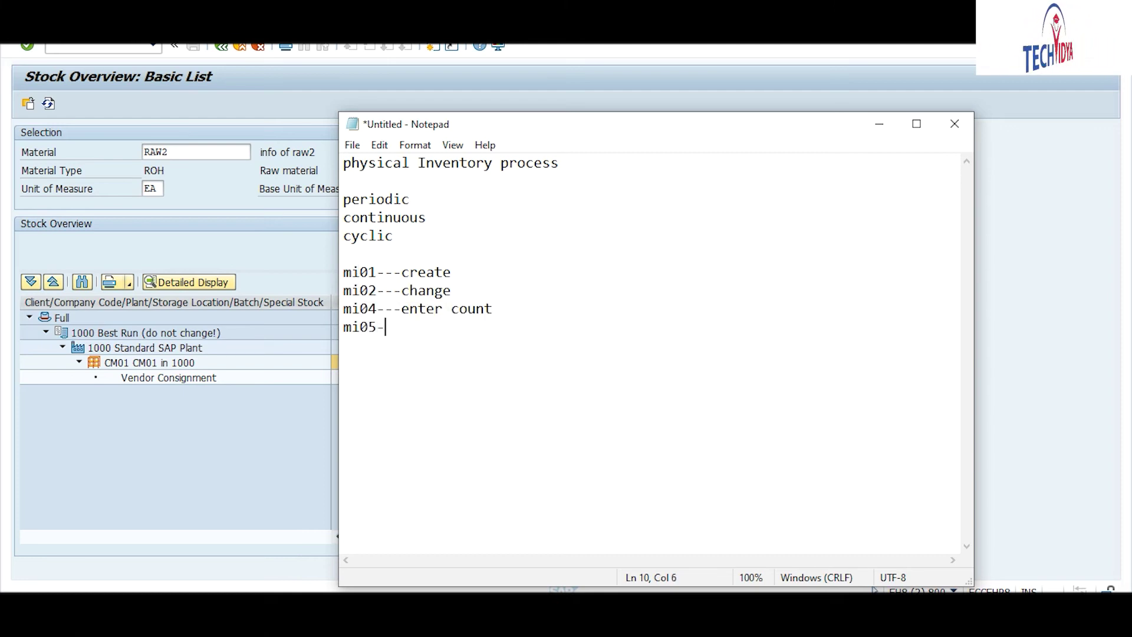
{"action": "type", "text": "--change"}
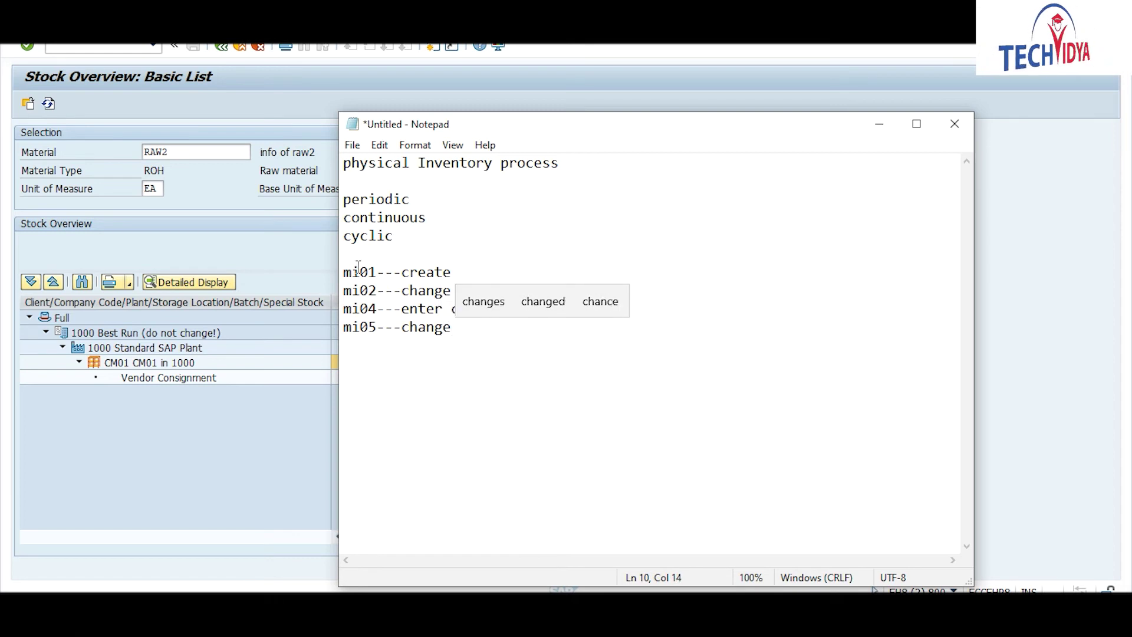
{"action": "key", "text": "Return"}
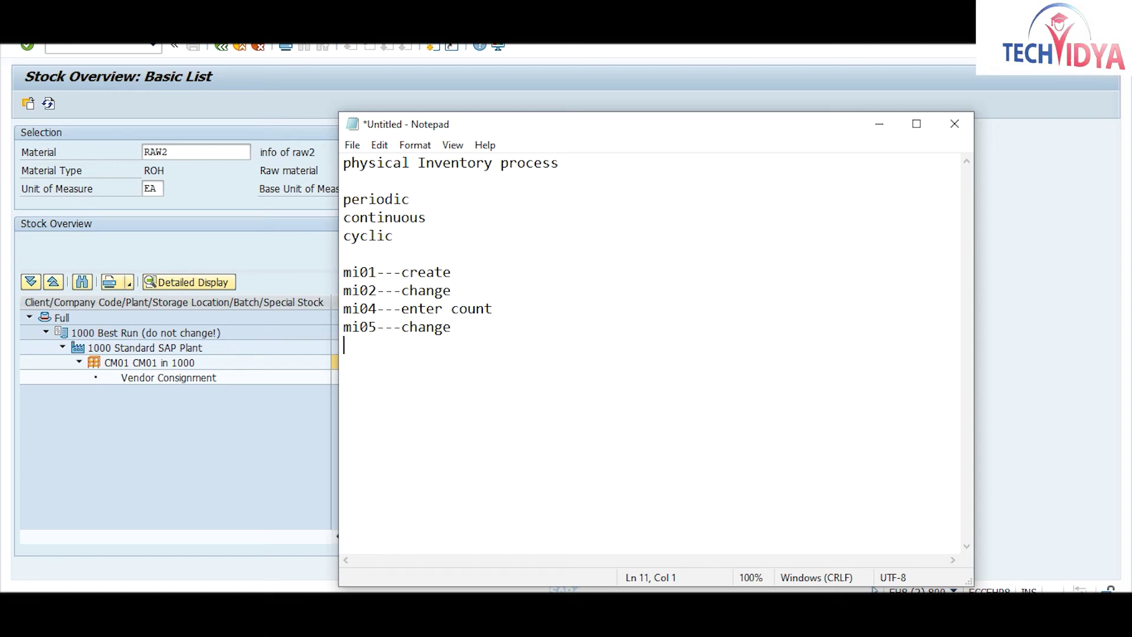
{"action": "type", "text": "mi"}
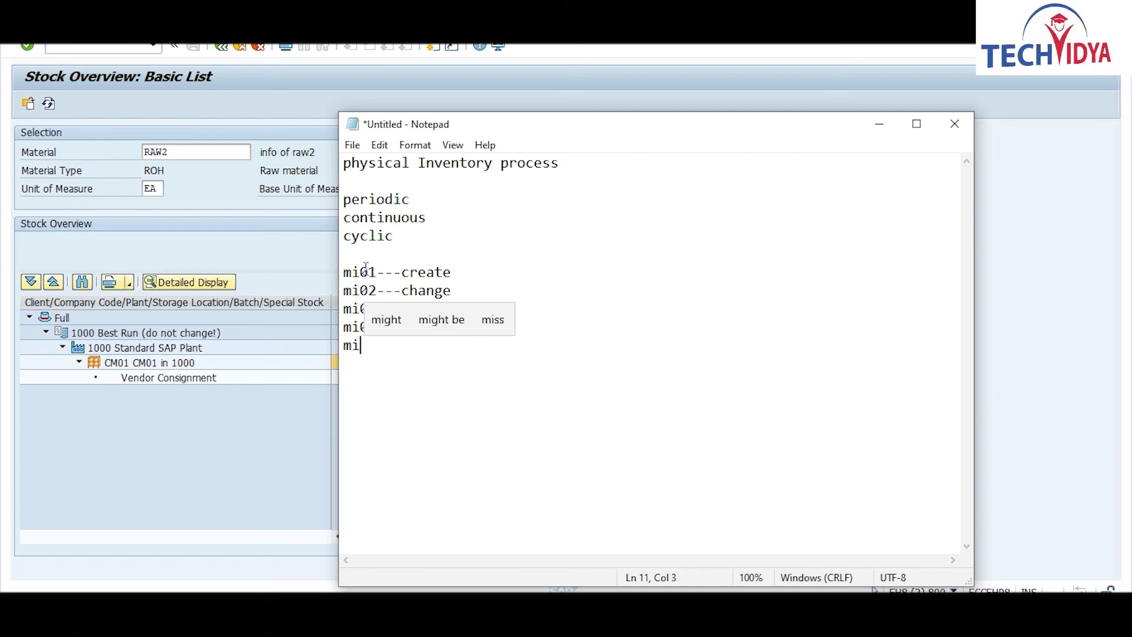
{"action": "type", "text": "07"}
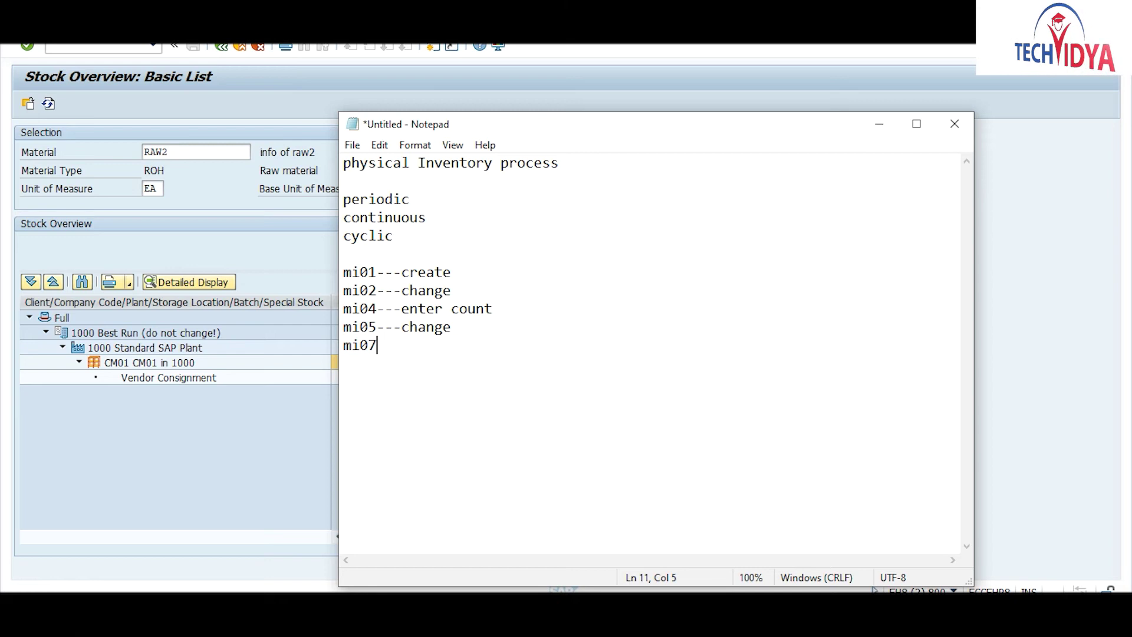
{"action": "type", "text": "---"}
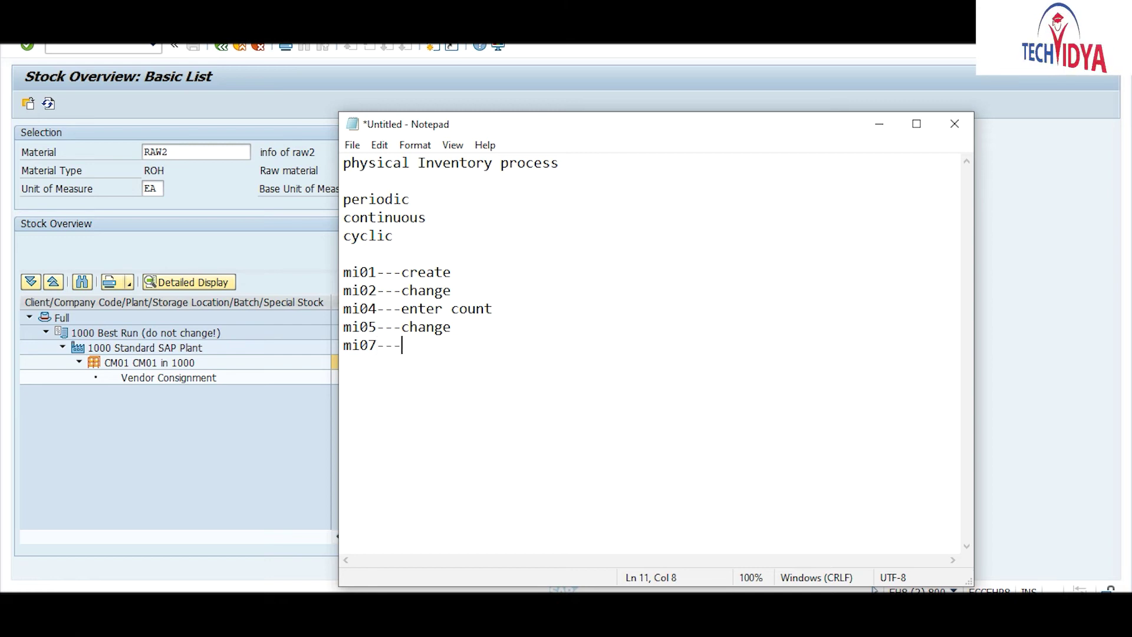
{"action": "type", "text": "post"}
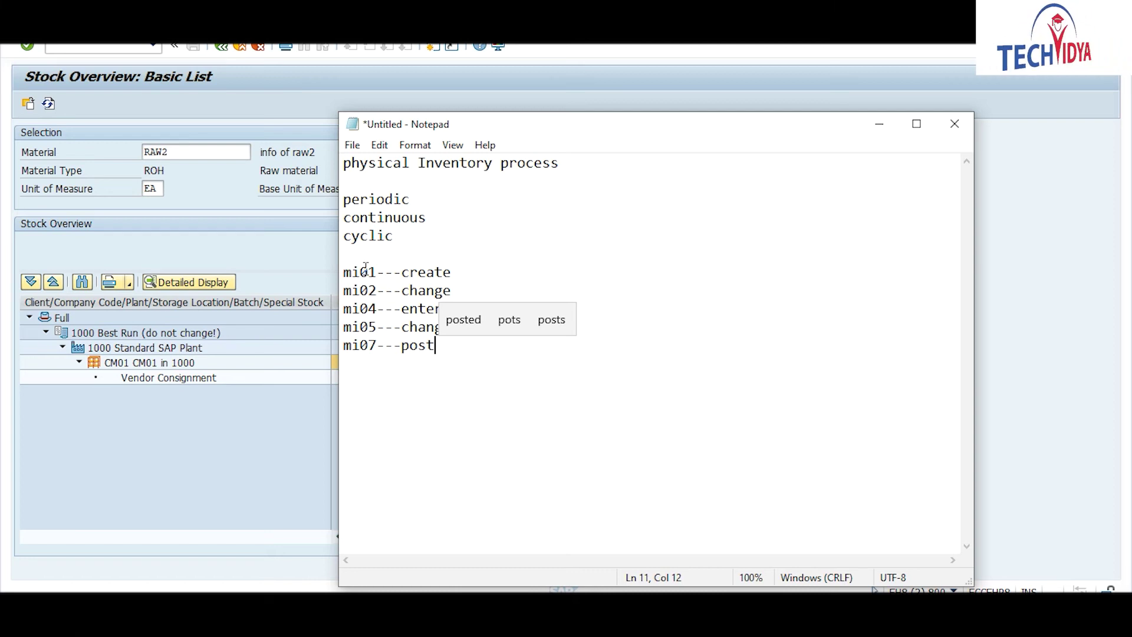
{"action": "left_click", "coordinate": [223, 435]}
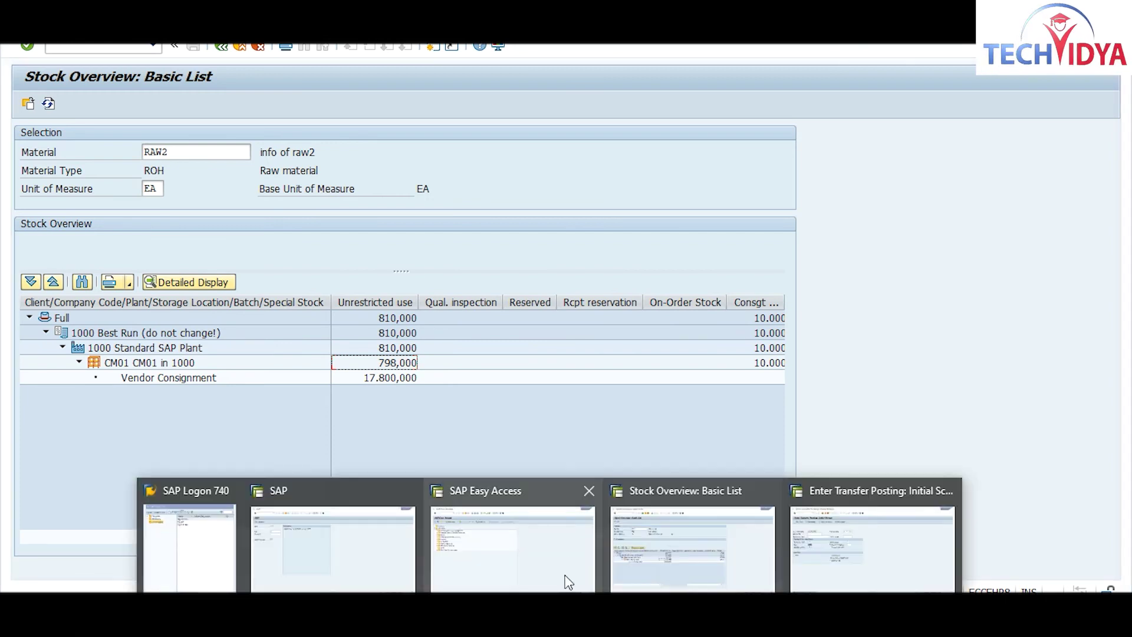
Step: From SAP Easy Access, run the create physical inventory document transaction (MI01)
{"action": "left_click", "coordinate": [539, 545]}
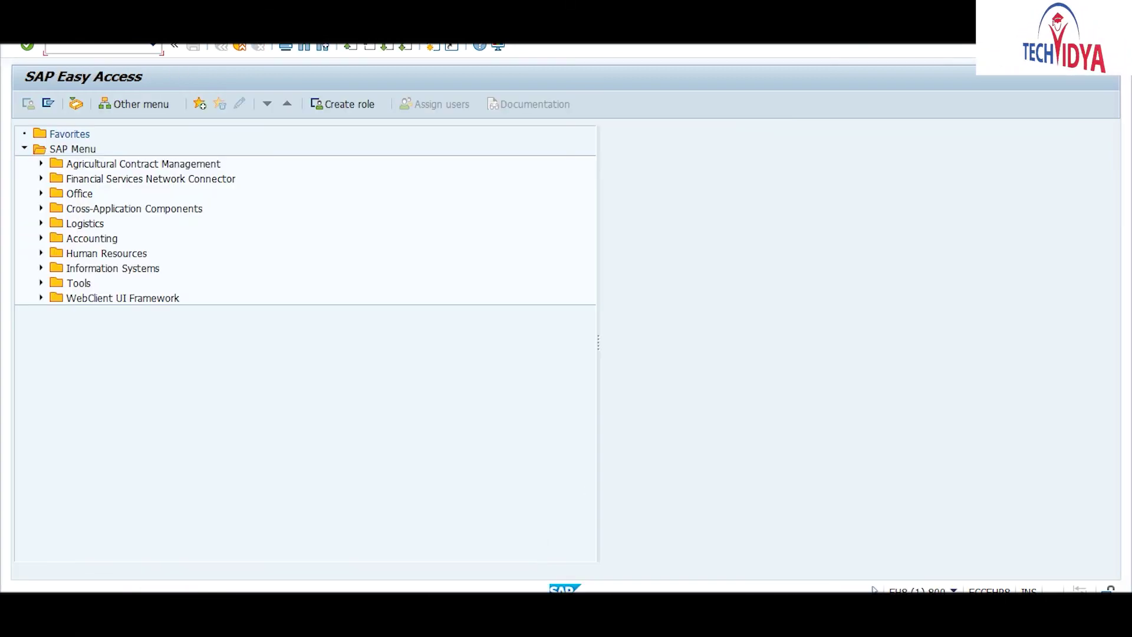
{"action": "left_click", "coordinate": [97, 44]}
{"action": "type", "text": "m"}
{"action": "type", "text": "b01"}
{"action": "key", "text": "Return"}
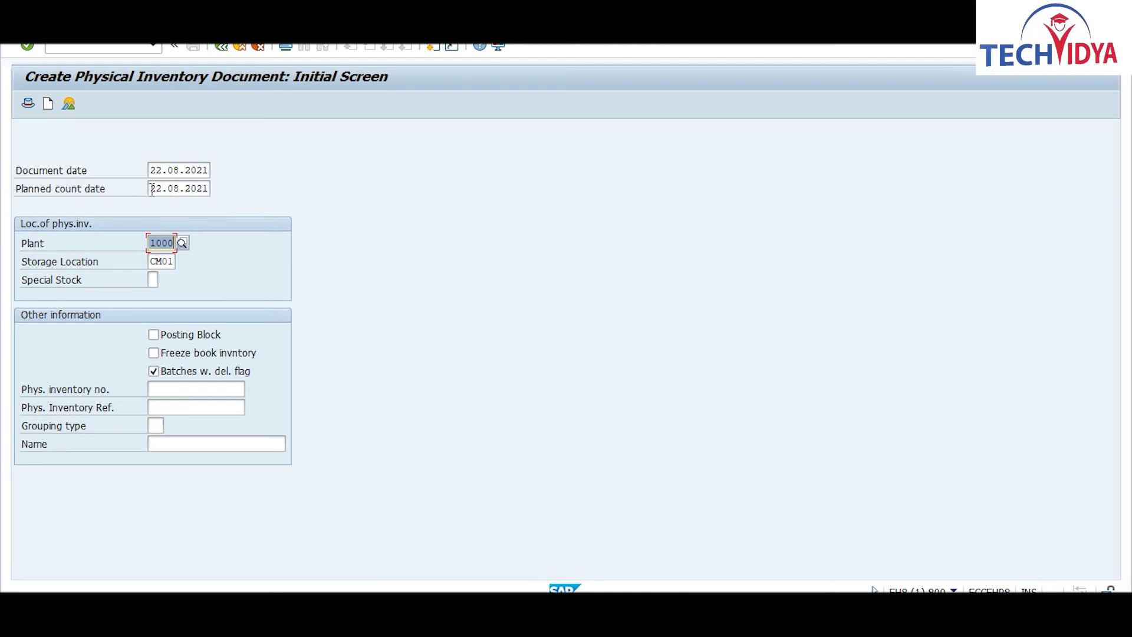
Step: Show the F4 value help for the Special Stock field on the initial screen
{"action": "left_click_drag", "start_coordinate": [152, 189], "coordinate": [215, 195]}
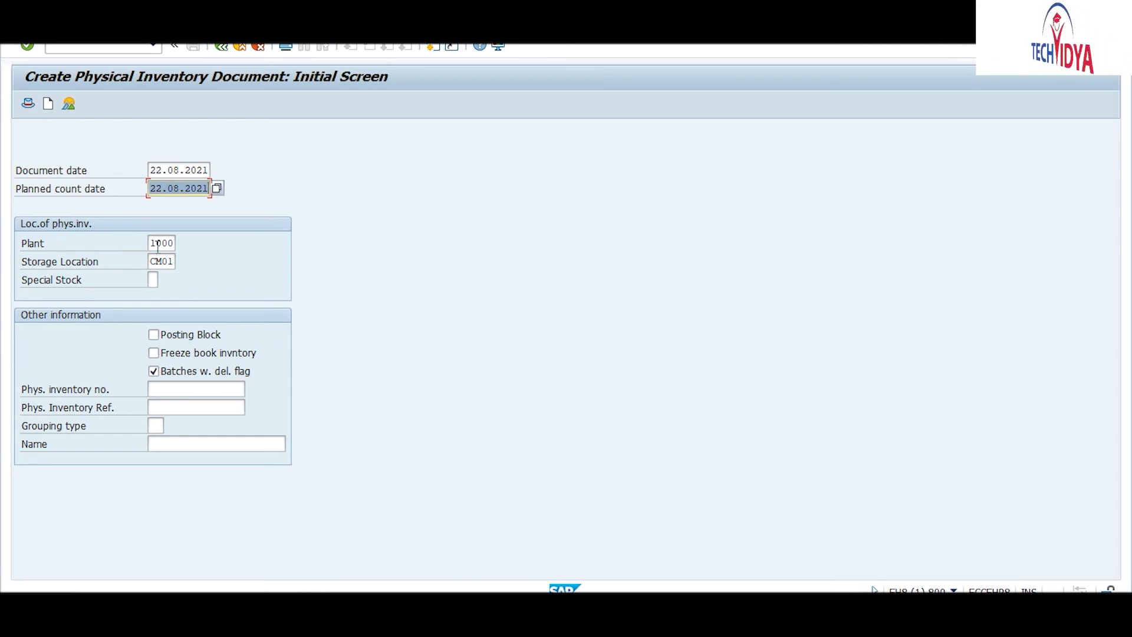
{"action": "left_click", "coordinate": [153, 280]}
{"action": "left_click", "coordinate": [164, 282]}
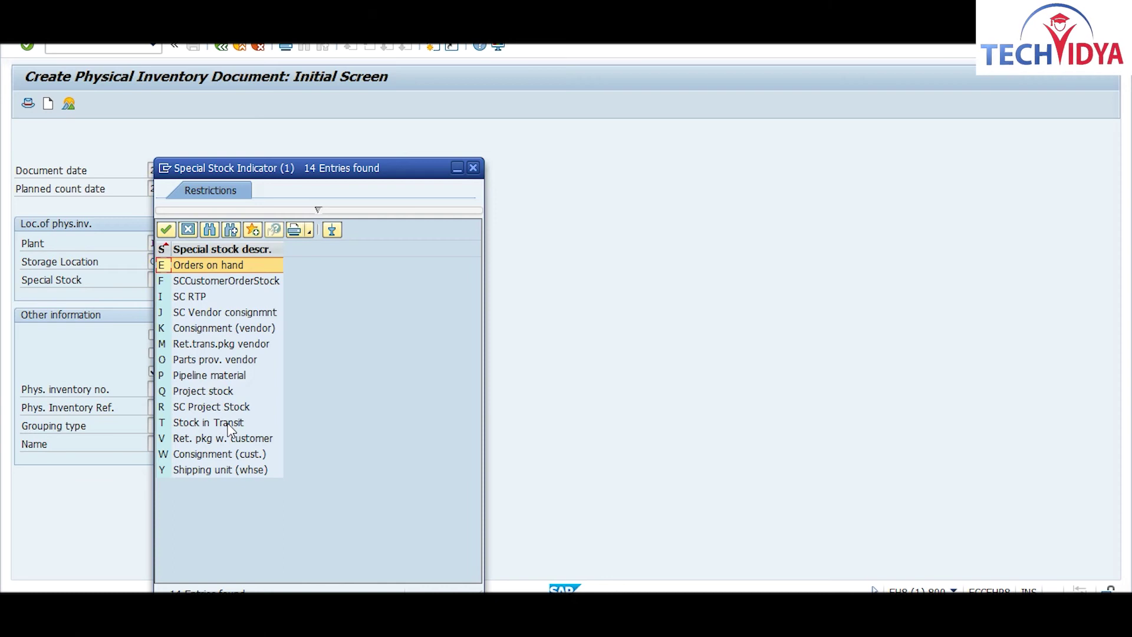
Step: Dismiss the Special Stock Indicator list without choosing an indicator
{"action": "left_click", "coordinate": [473, 169]}
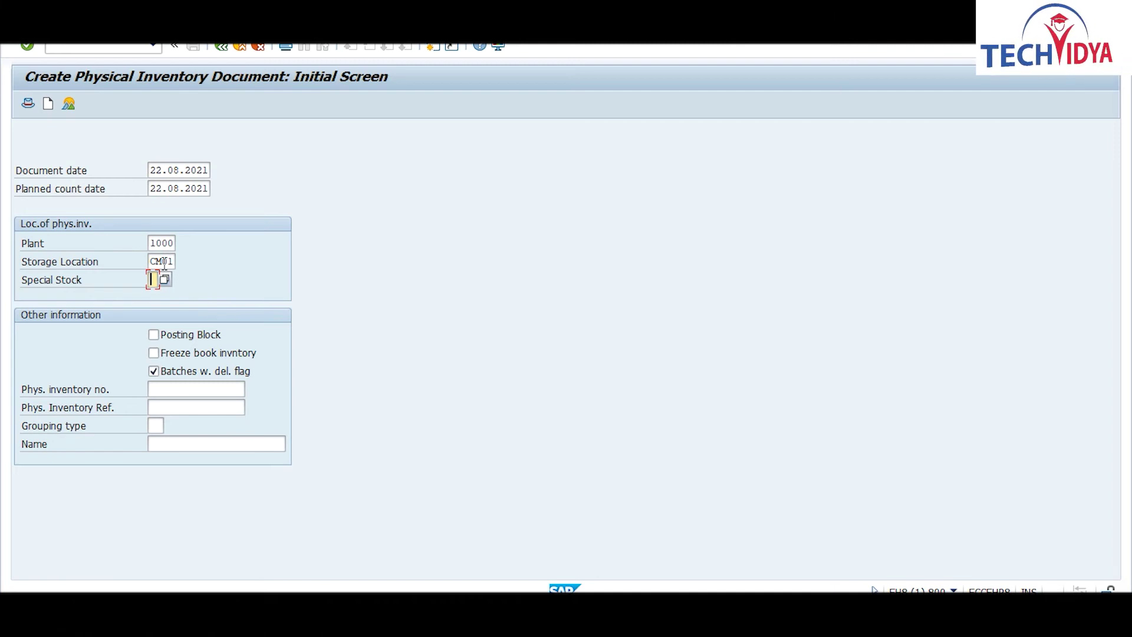
{"action": "left_click", "coordinate": [153, 335]}
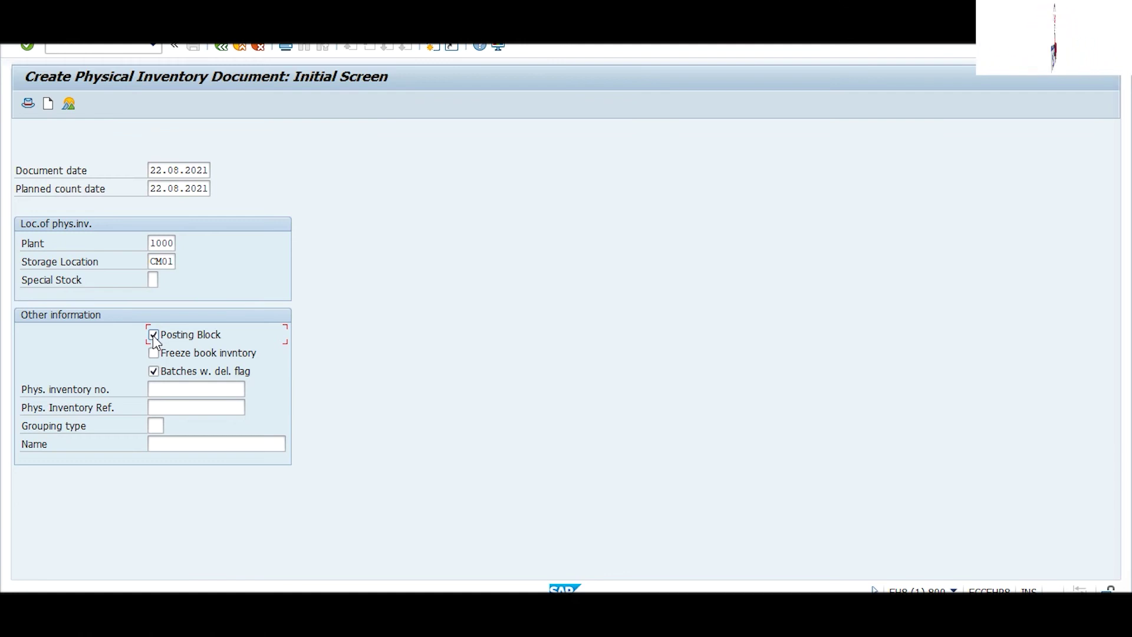
{"action": "left_click", "coordinate": [154, 353]}
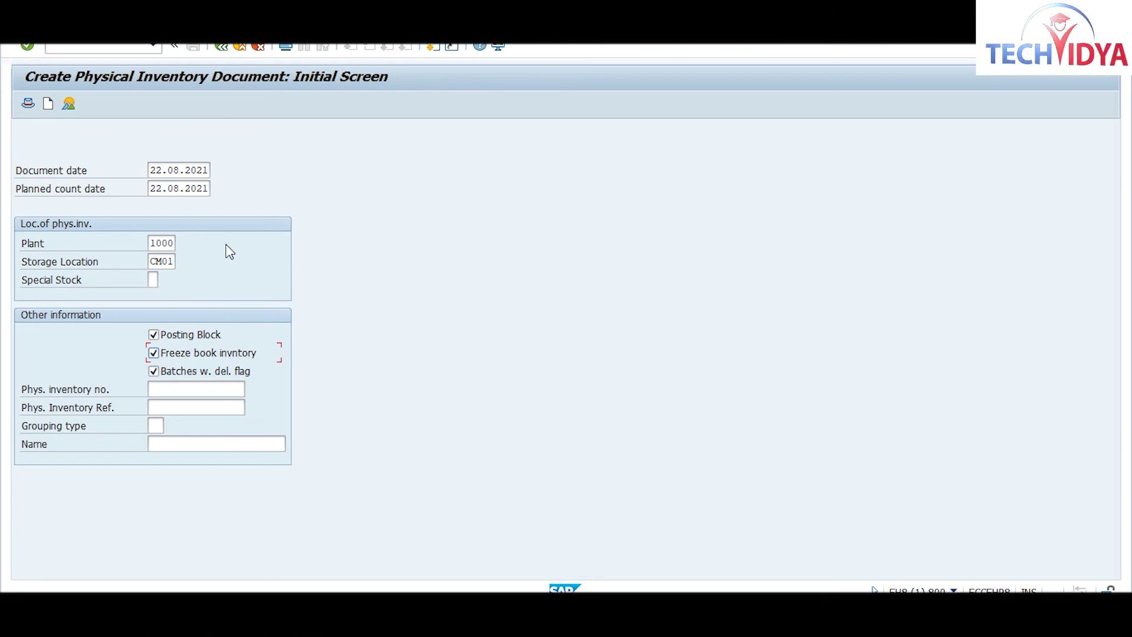
{"action": "left_click", "coordinate": [155, 335]}
{"action": "left_click", "coordinate": [154, 353]}
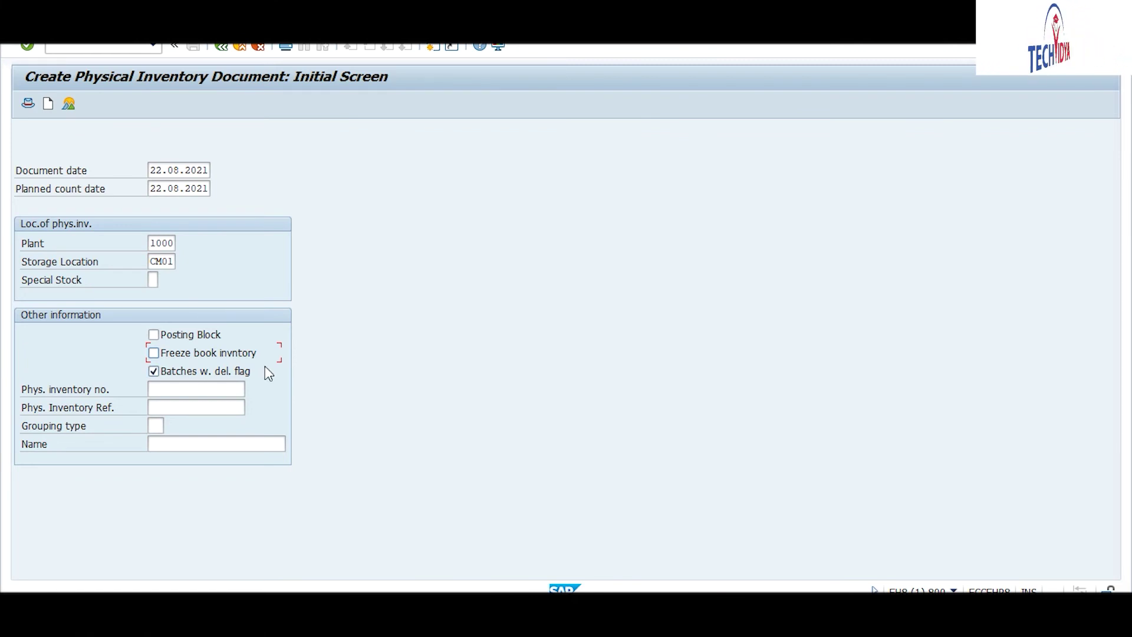
{"action": "left_click", "coordinate": [154, 371]}
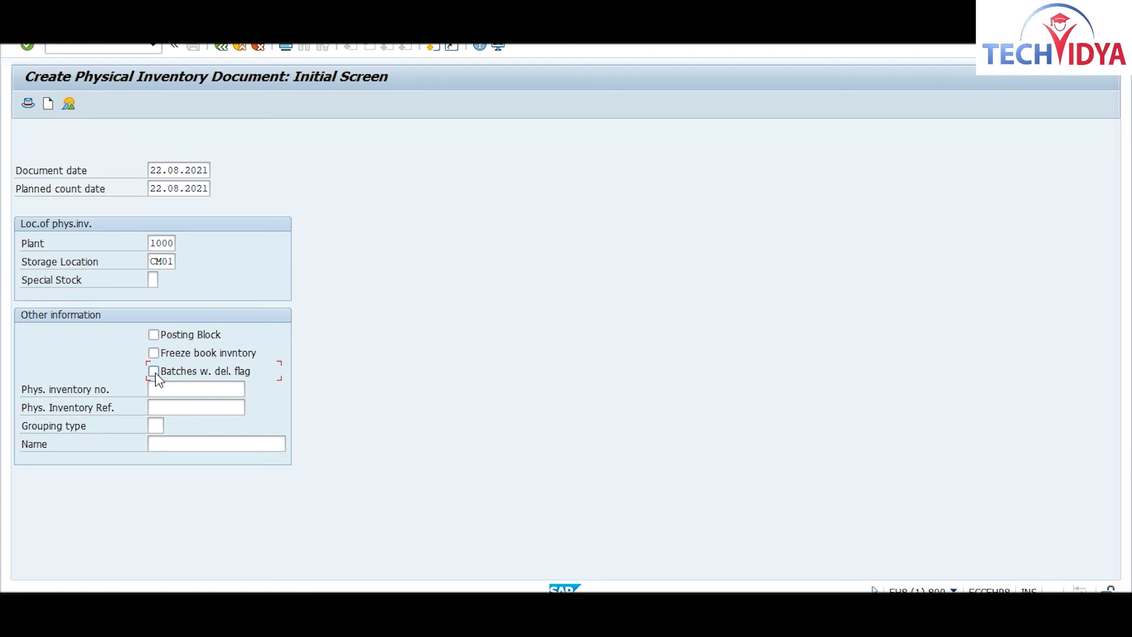
{"action": "left_click", "coordinate": [154, 378]}
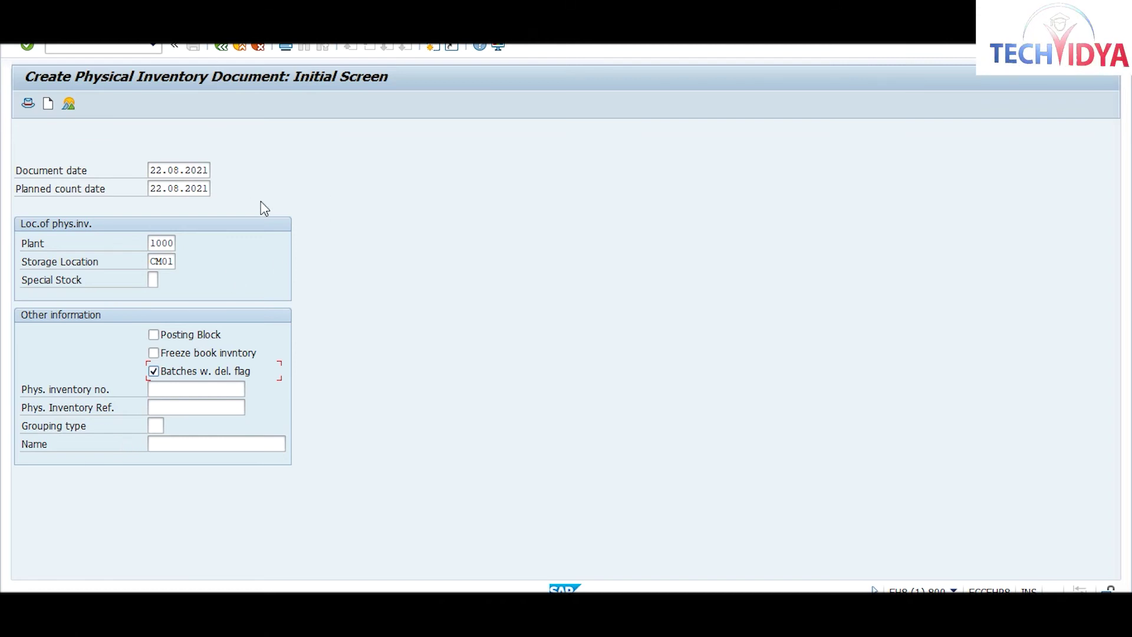
Step: Advance to the New Items table, then switch to the Enter Transfer Posting window
{"action": "key", "text": "Return"}
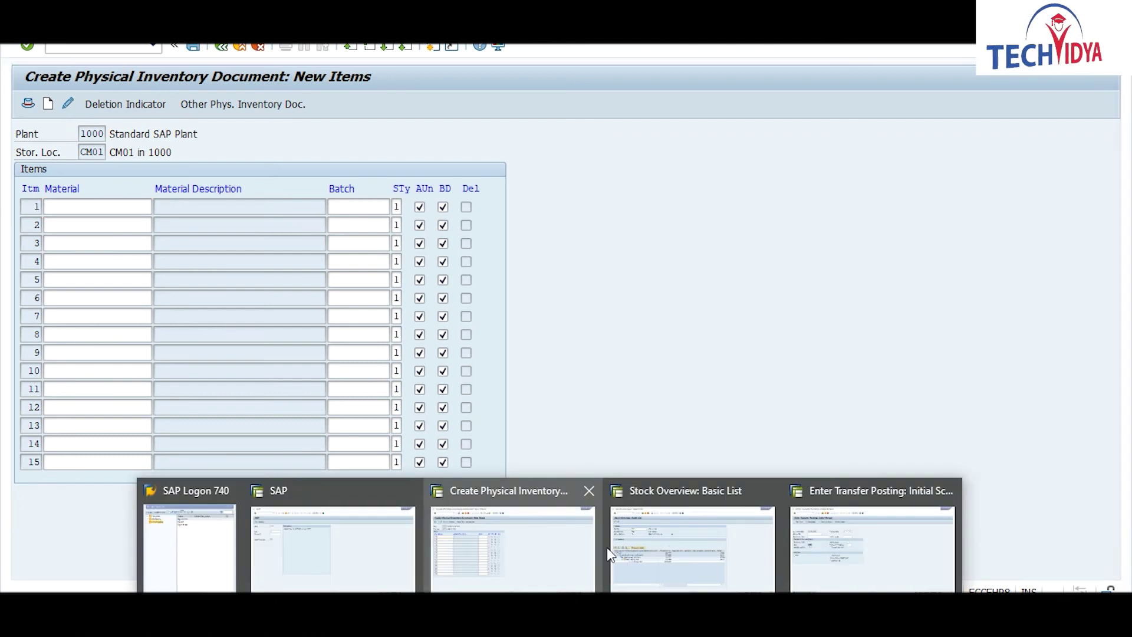
{"action": "mouse_move", "coordinate": [646, 554]}
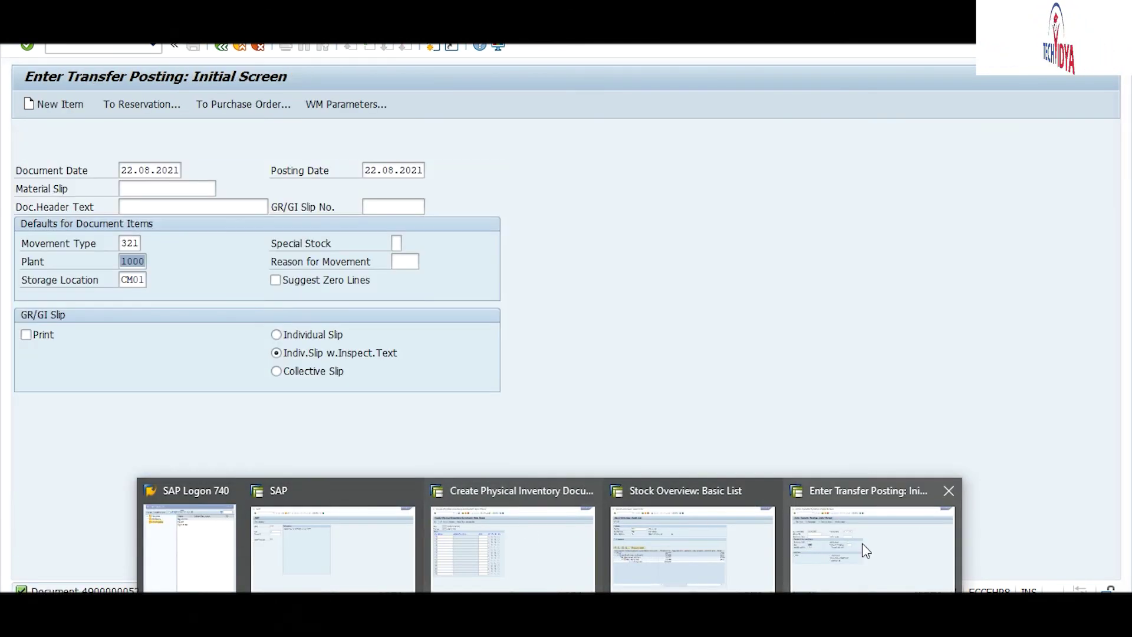
{"action": "left_click", "coordinate": [862, 543]}
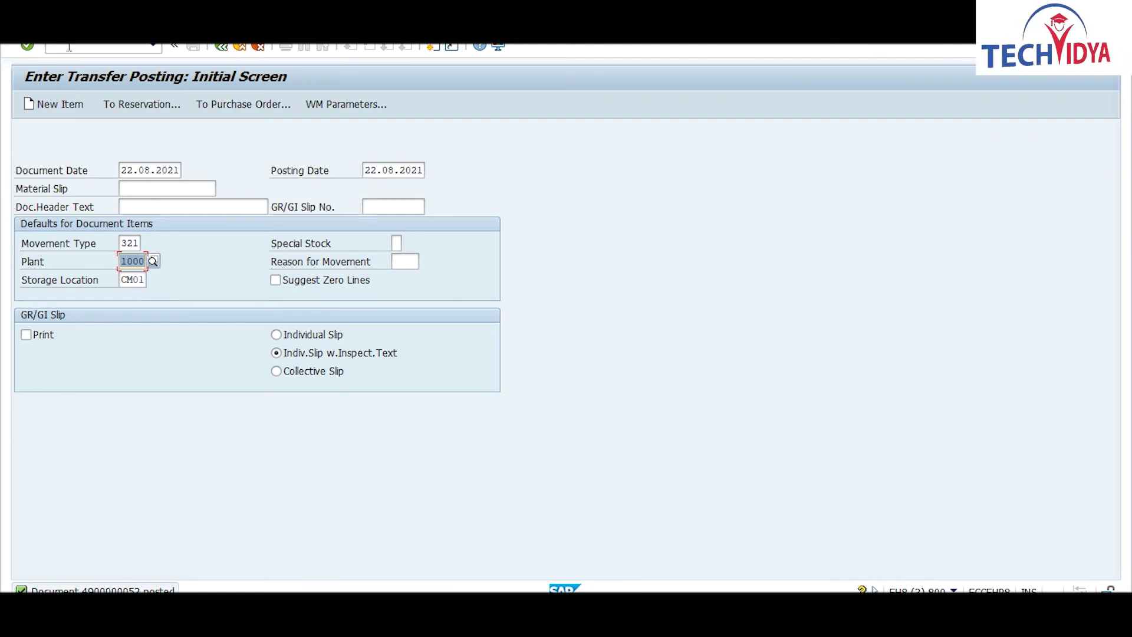
Step: Run the materials list (/nMMBE) filtered to materials created by the training user ID
{"action": "left_click", "coordinate": [69, 47]}
{"action": "type", "text": "/nmm"}
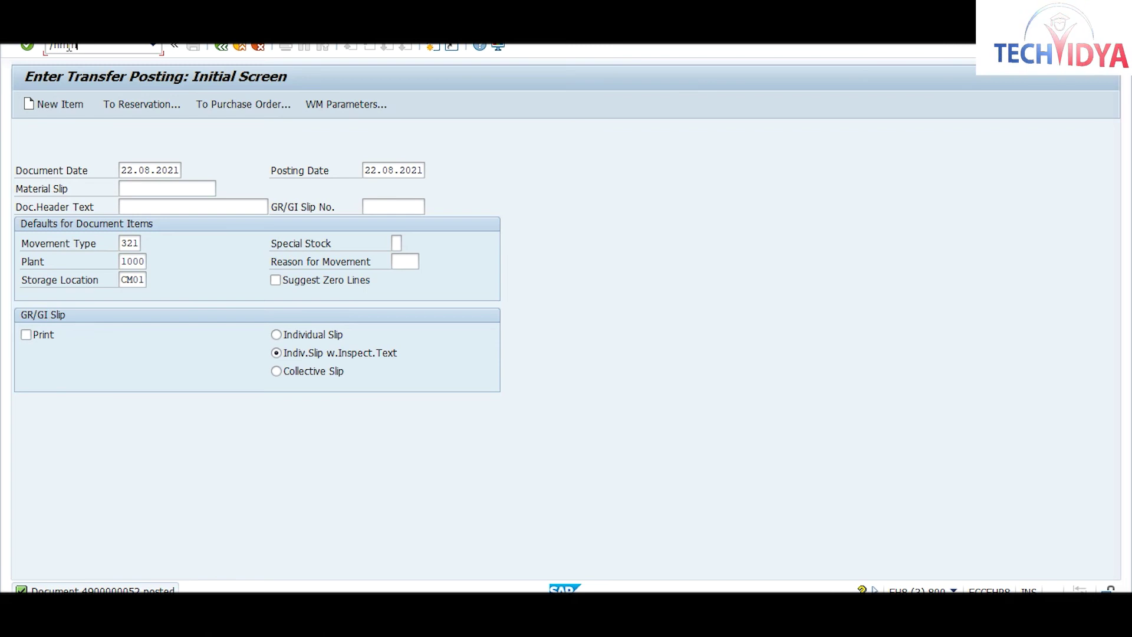
{"action": "type", "text": "bebe"}
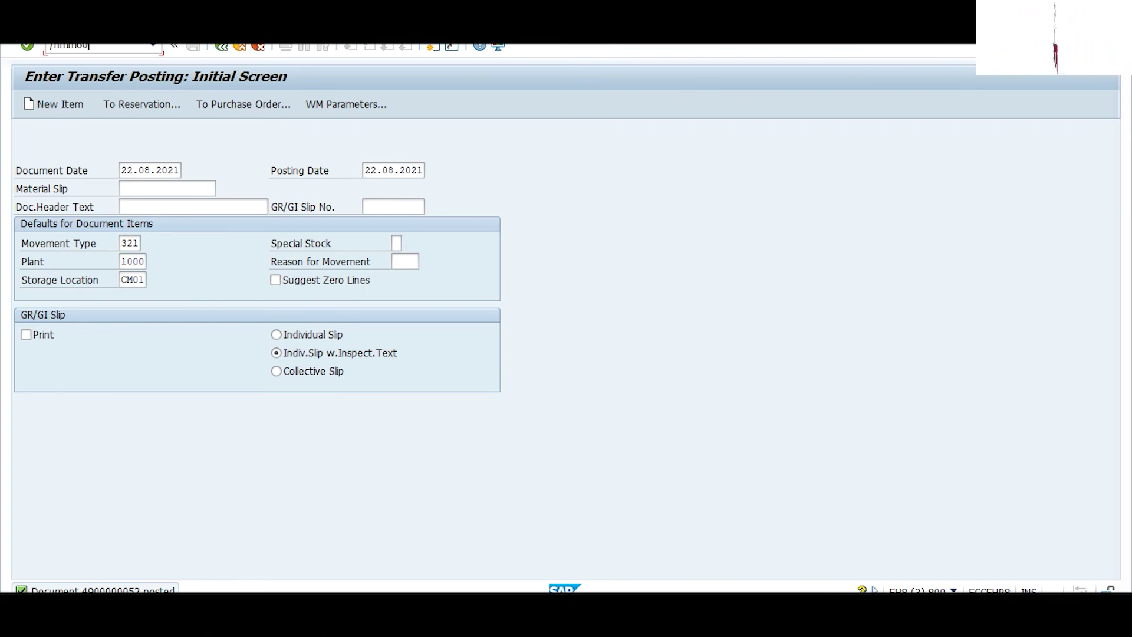
{"action": "key", "text": "Return"}
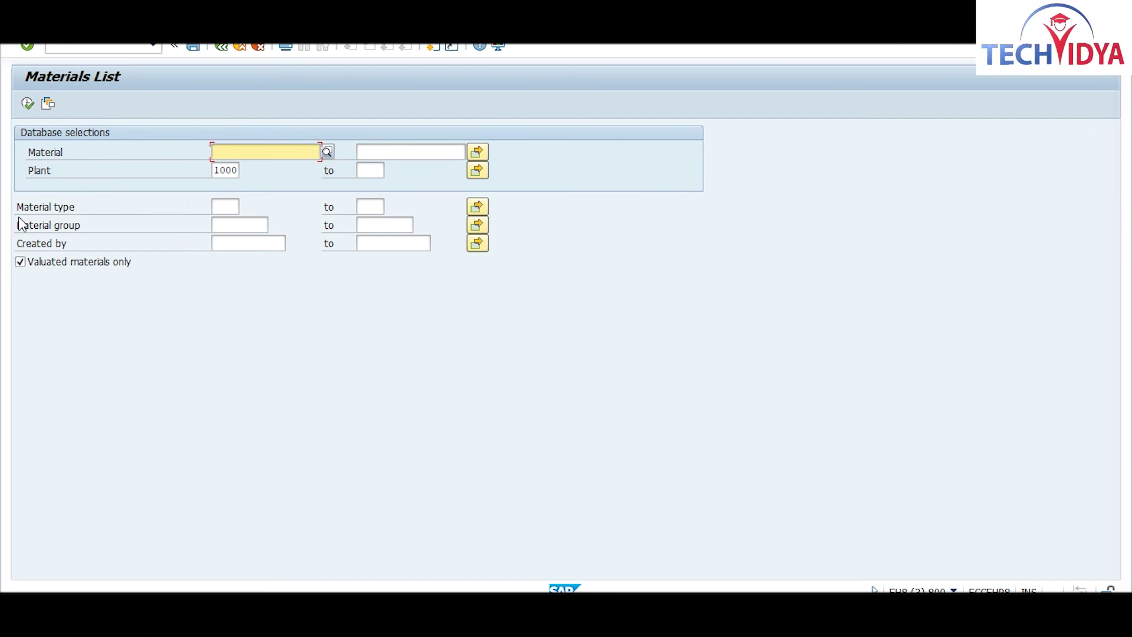
{"action": "left_click", "coordinate": [244, 243]}
{"action": "type", "text": "tvmm"}
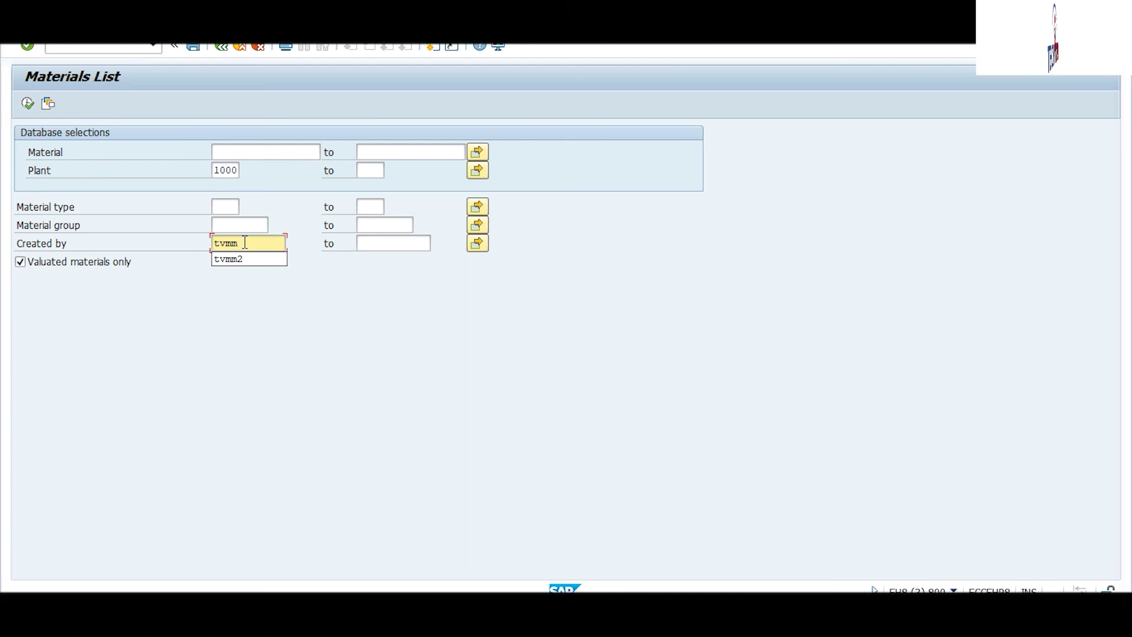
{"action": "type", "text": "2"}
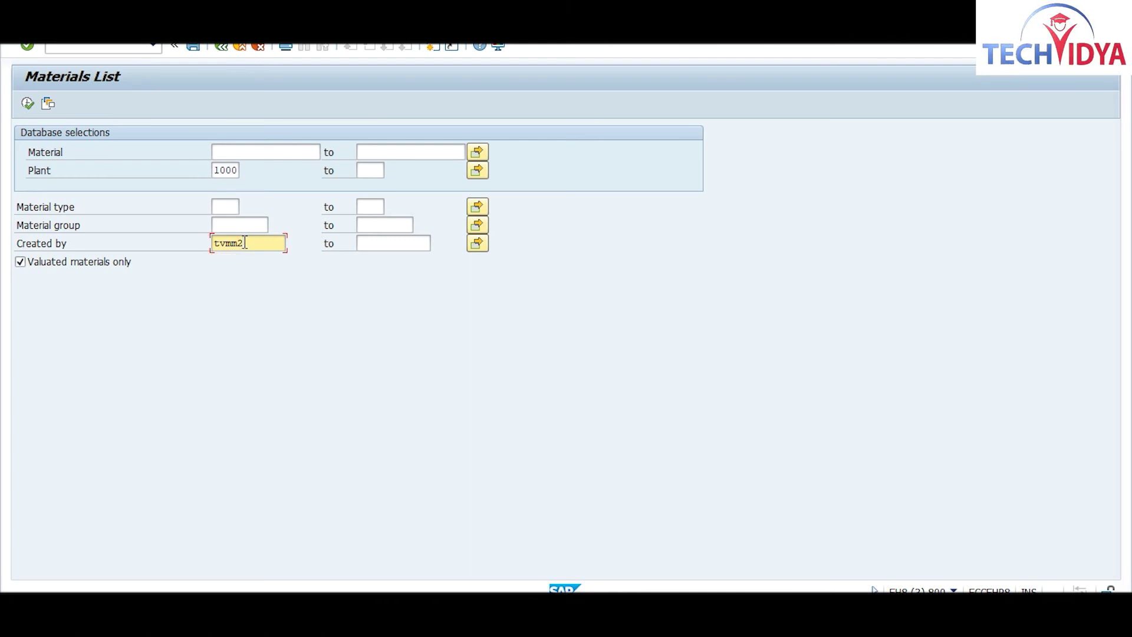
{"action": "left_click", "coordinate": [27, 104]}
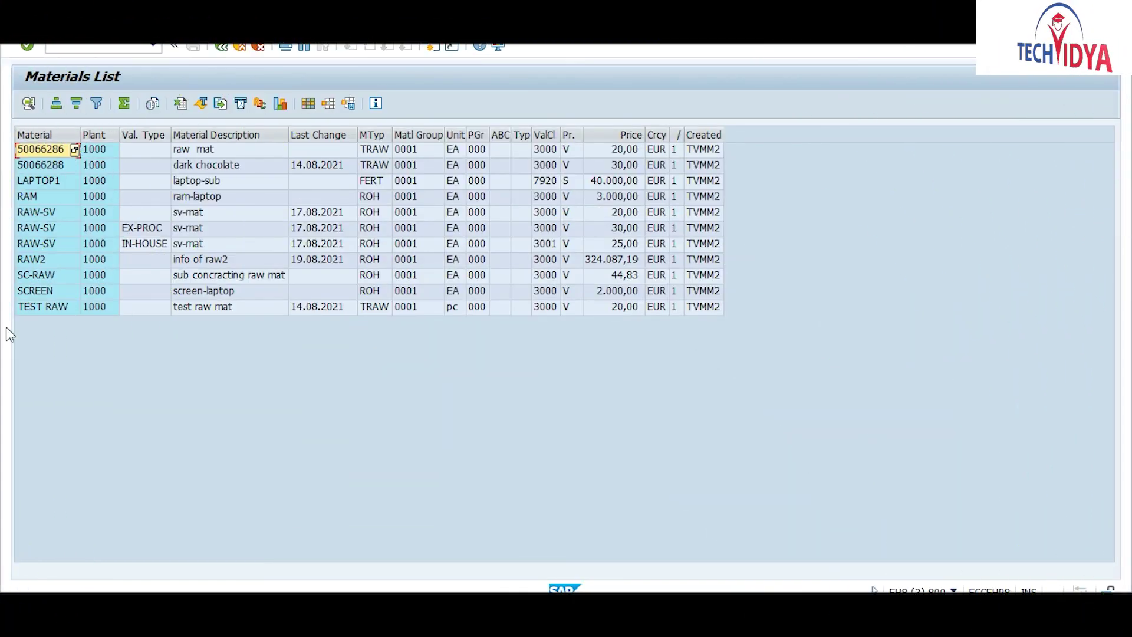
Step: Go back to the materials list selection screen, then switch to the inventory document window
{"action": "left_click_drag", "start_coordinate": [146, 135], "coordinate": [224, 135]}
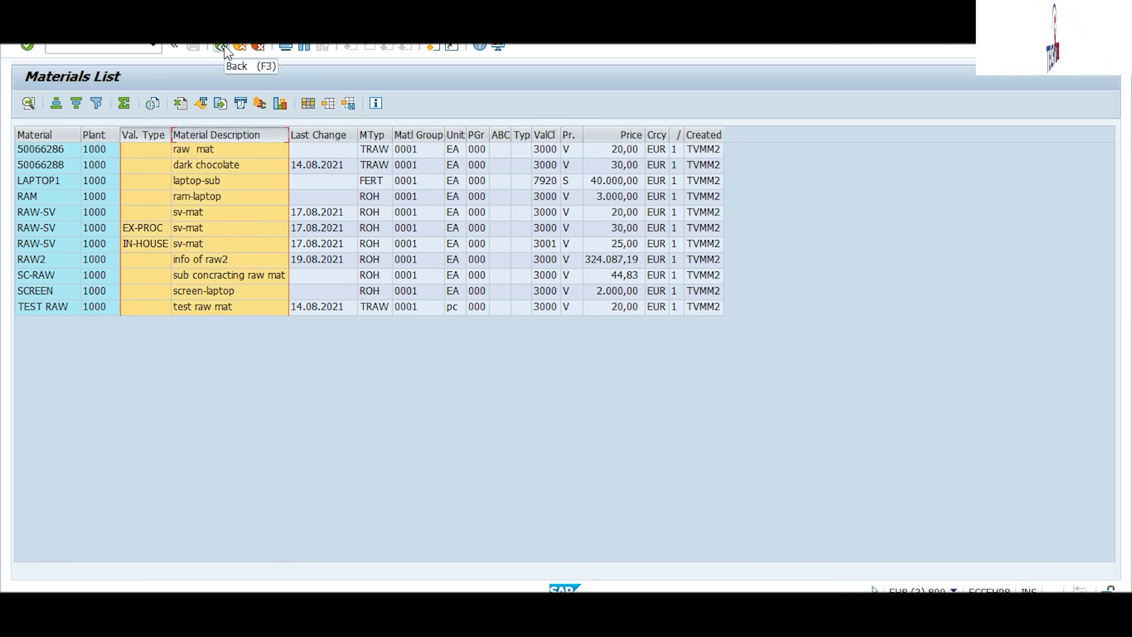
{"action": "left_click", "coordinate": [222, 46]}
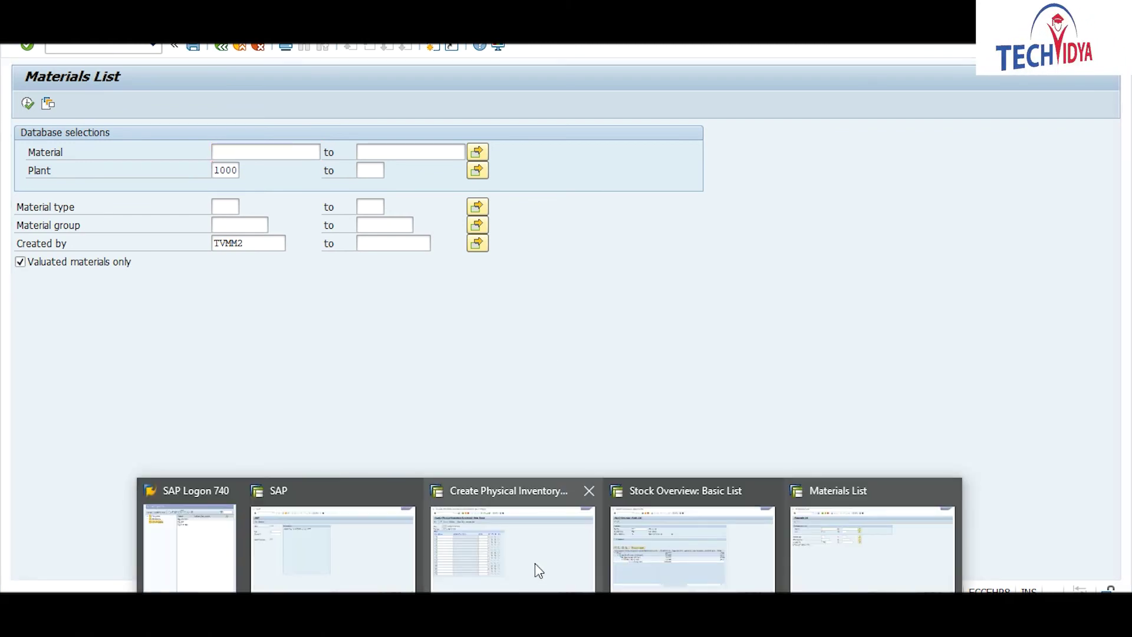
{"action": "left_click", "coordinate": [535, 564]}
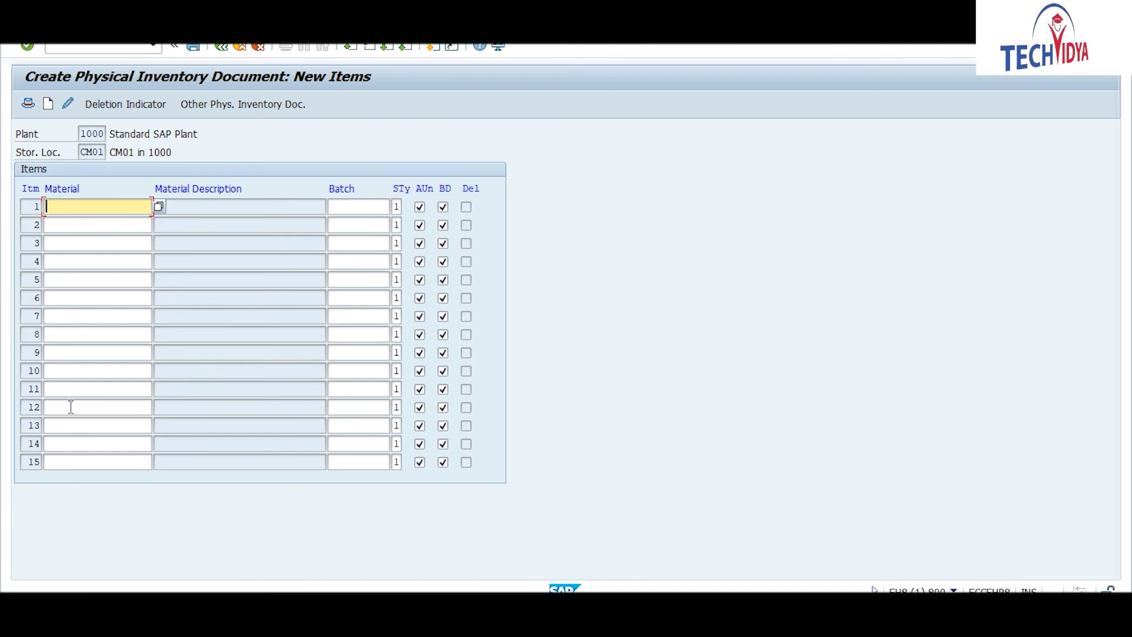
Step: Enter RAW2 as item 1, then rerun the plant 1000 materials list in the other session
{"action": "type", "text": "raw2"}
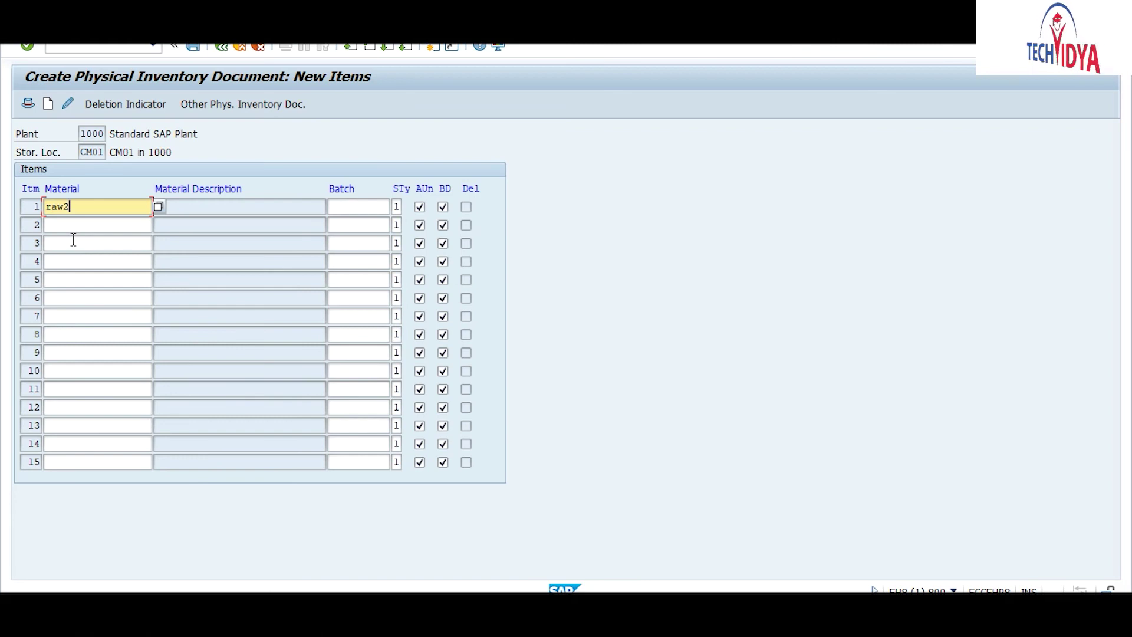
{"action": "key", "text": "Return"}
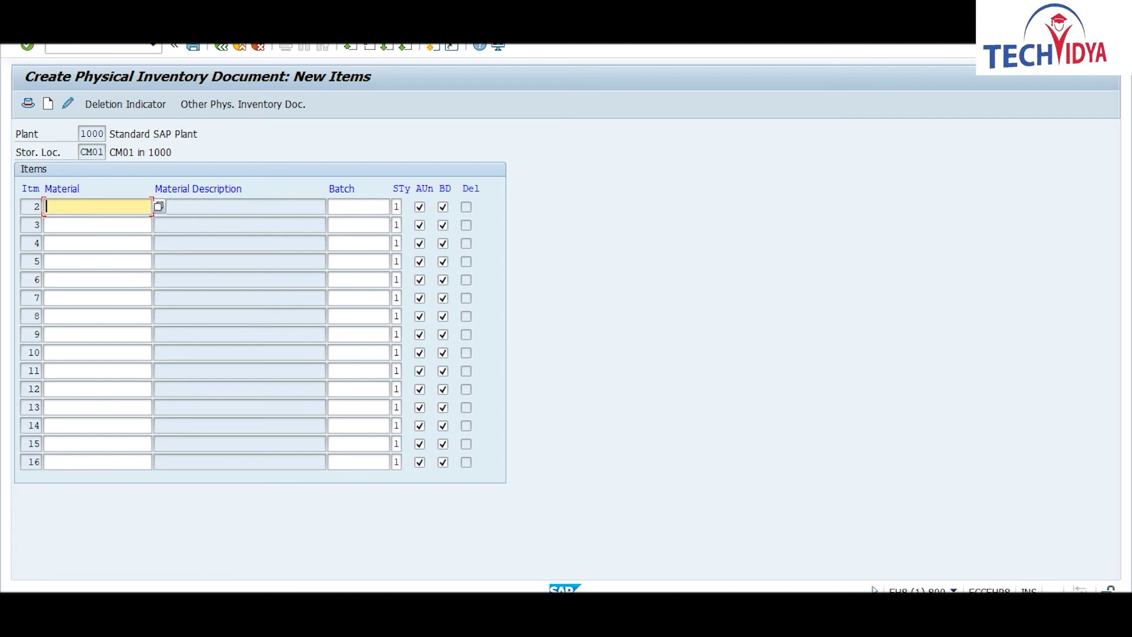
{"action": "left_click", "coordinate": [550, 623]}
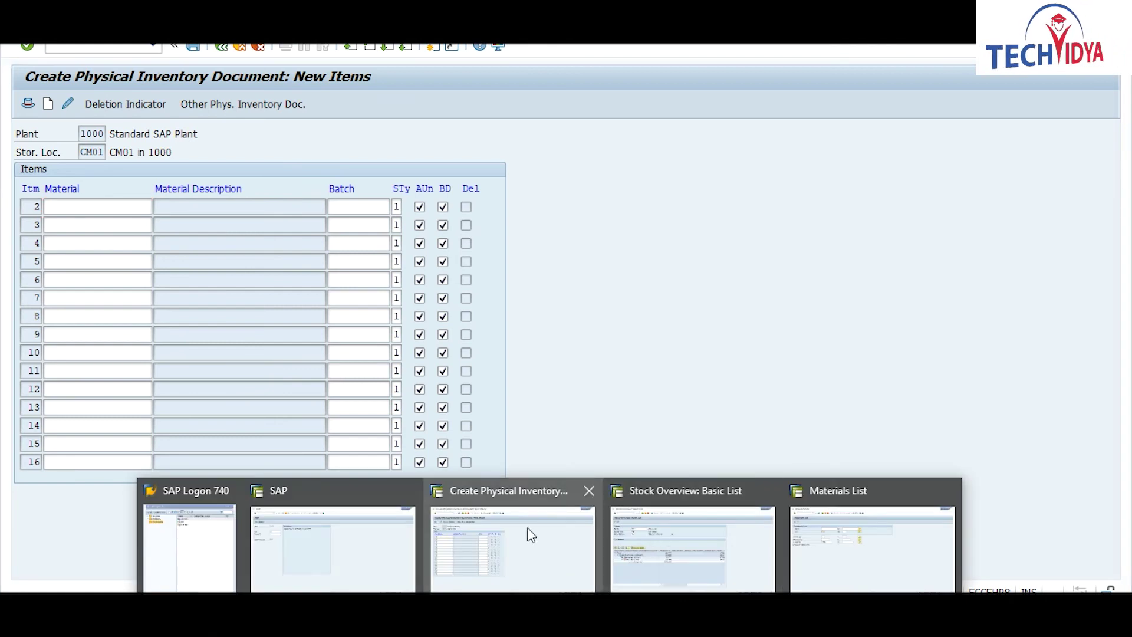
{"action": "left_click", "coordinate": [876, 528]}
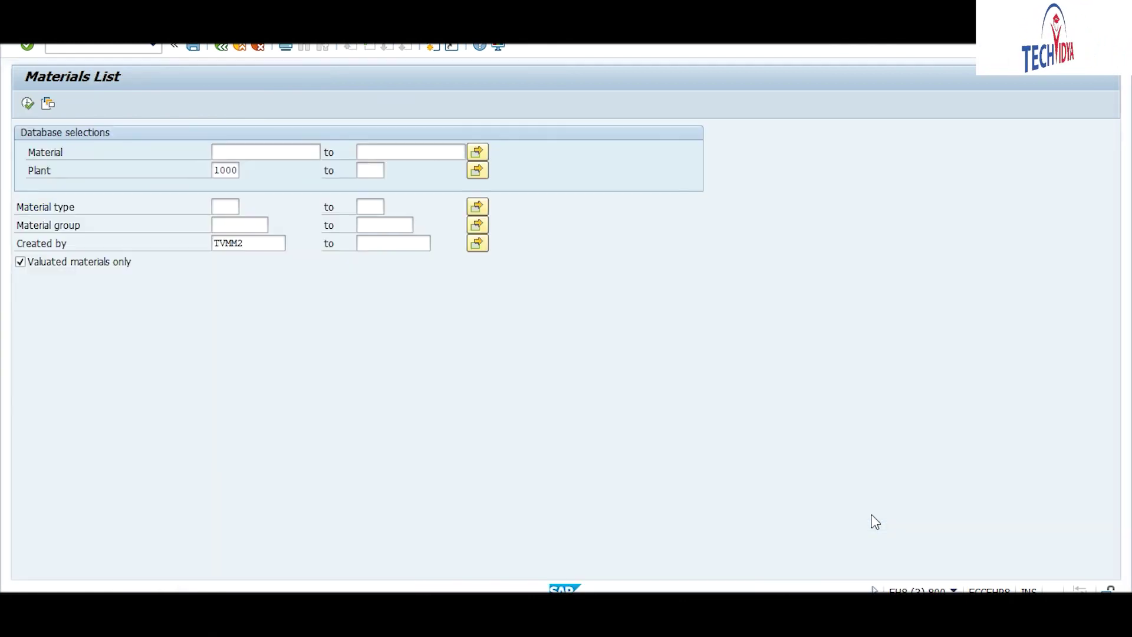
{"action": "left_click", "coordinate": [27, 104]}
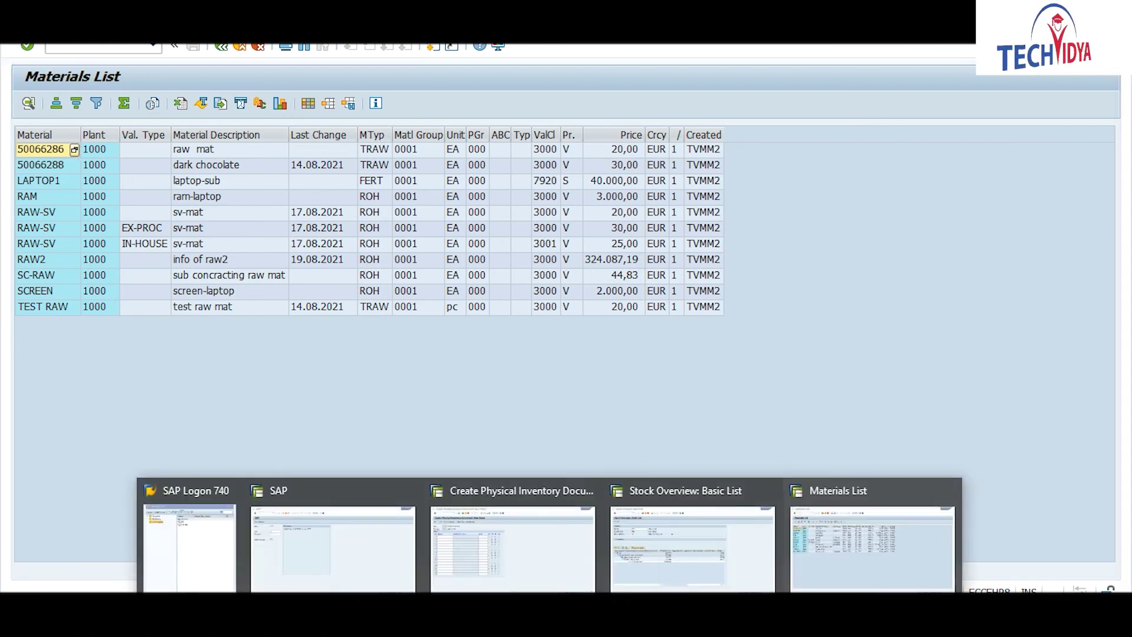
Step: Enter material SCREEN in row 2, confirm it, and save the physical inventory document
{"action": "mouse_move", "coordinate": [687, 547]}
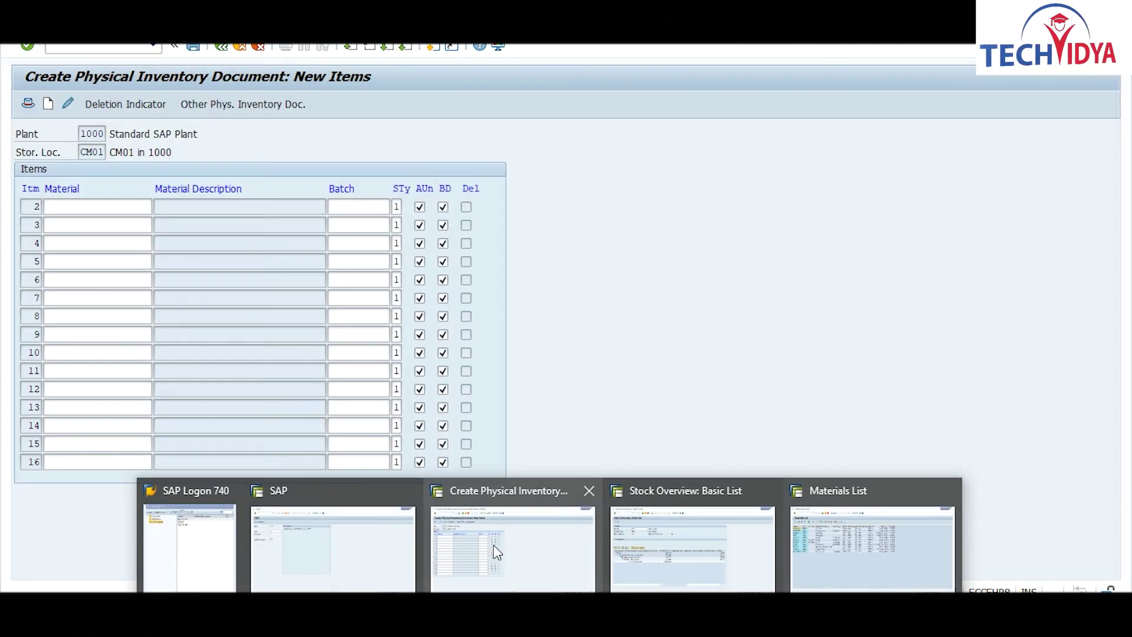
{"action": "left_click", "coordinate": [495, 548]}
{"action": "type", "text": "screen"}
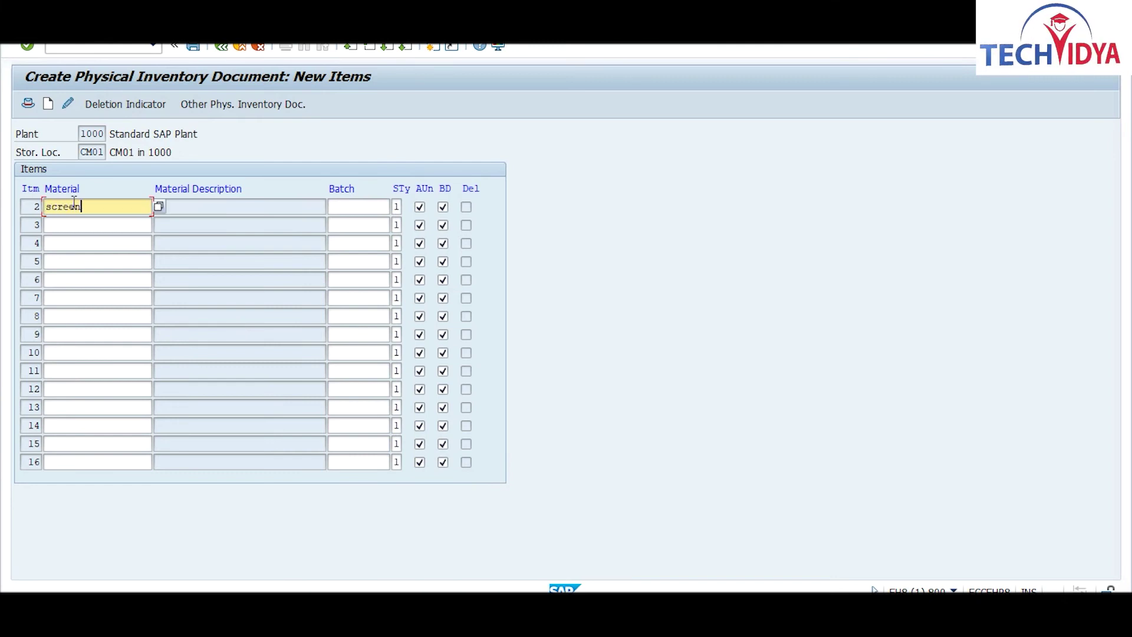
{"action": "key", "text": "Return"}
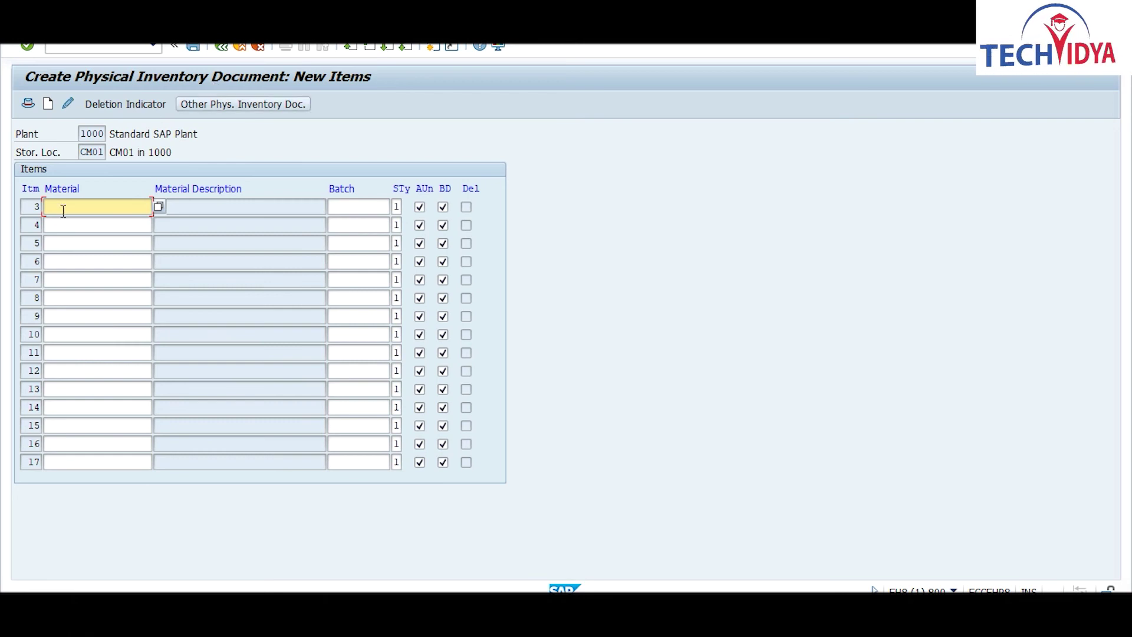
{"action": "left_click", "coordinate": [193, 48]}
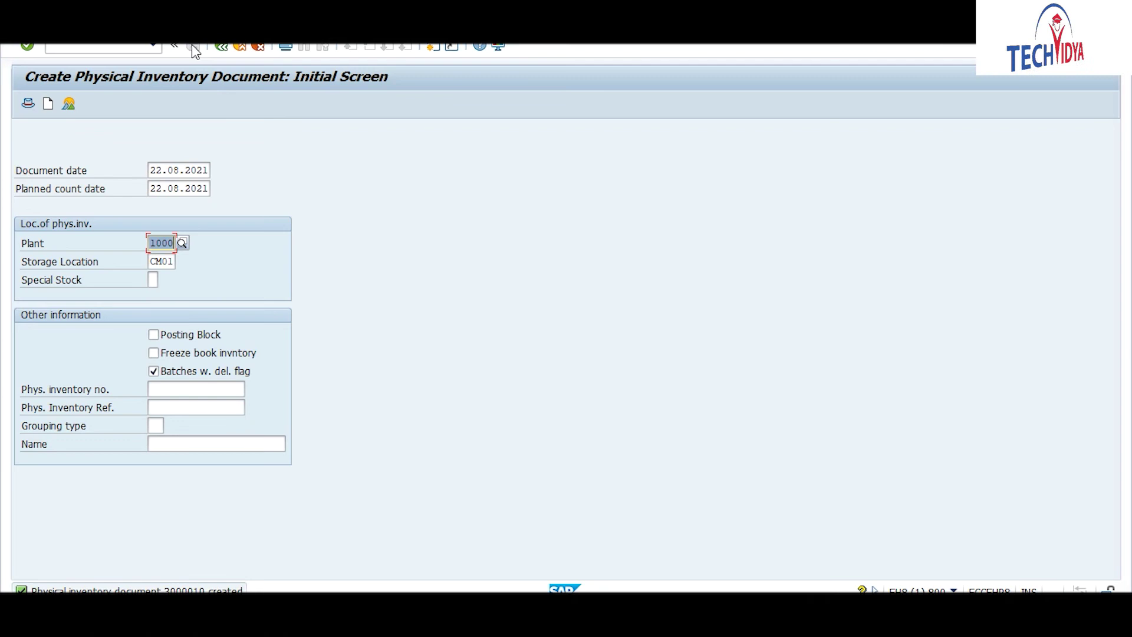
Step: Copy the heading 'Physical inventory document 3000010 created' from the status message's long text
{"action": "left_click", "coordinate": [175, 589]}
{"action": "left_click", "coordinate": [187, 587]}
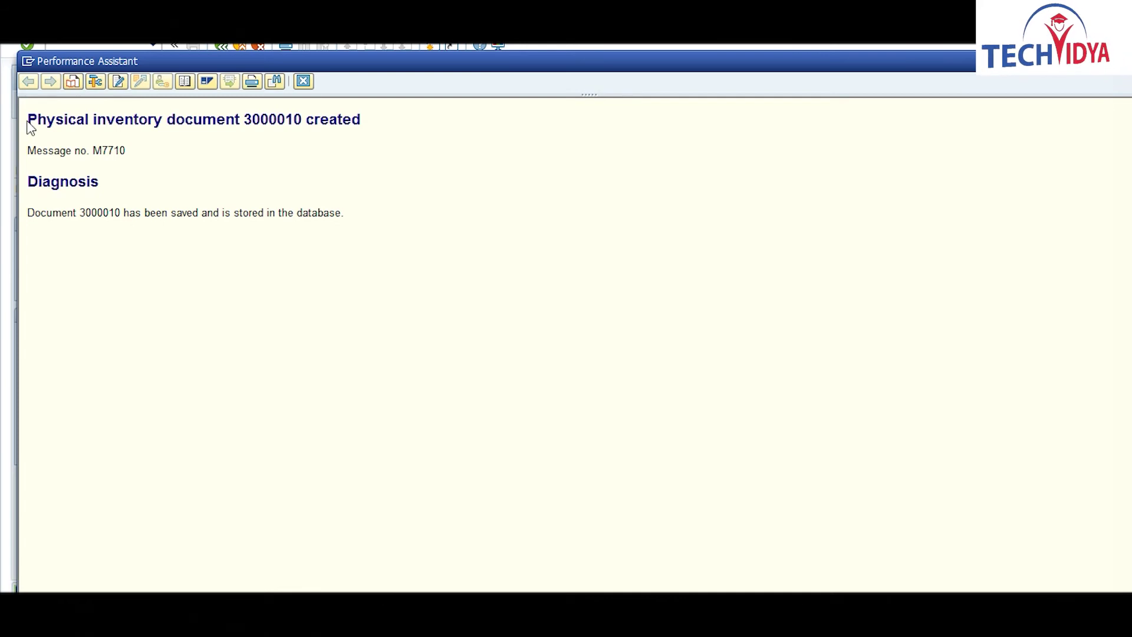
{"action": "left_click_drag", "start_coordinate": [28, 125], "coordinate": [364, 127]}
{"action": "key", "text": "ctrl+c"}
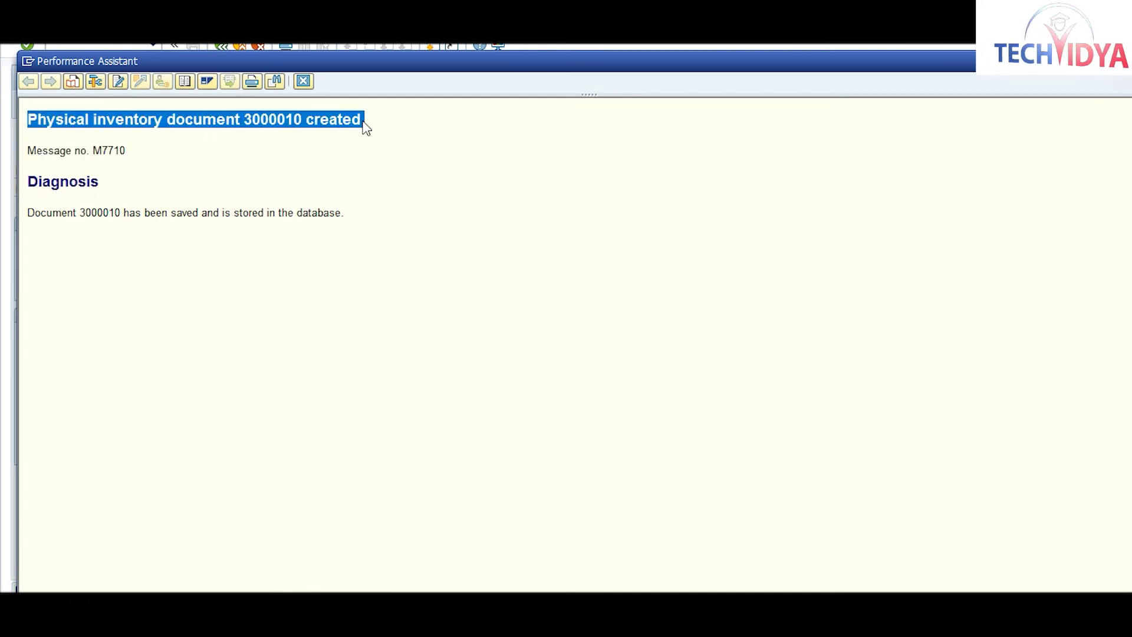
{"action": "left_click", "coordinate": [303, 81]}
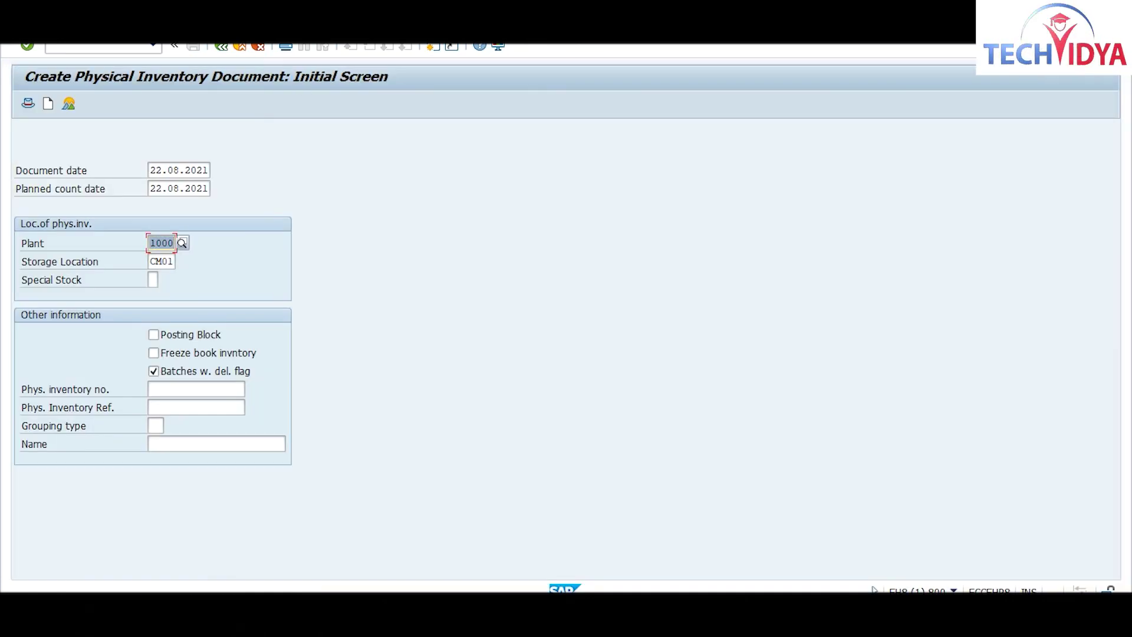
Step: Paste the copied message on a new line in the Notepad inventory notes
{"action": "key", "text": "alt+Tab"}
{"action": "key", "text": "Return"}
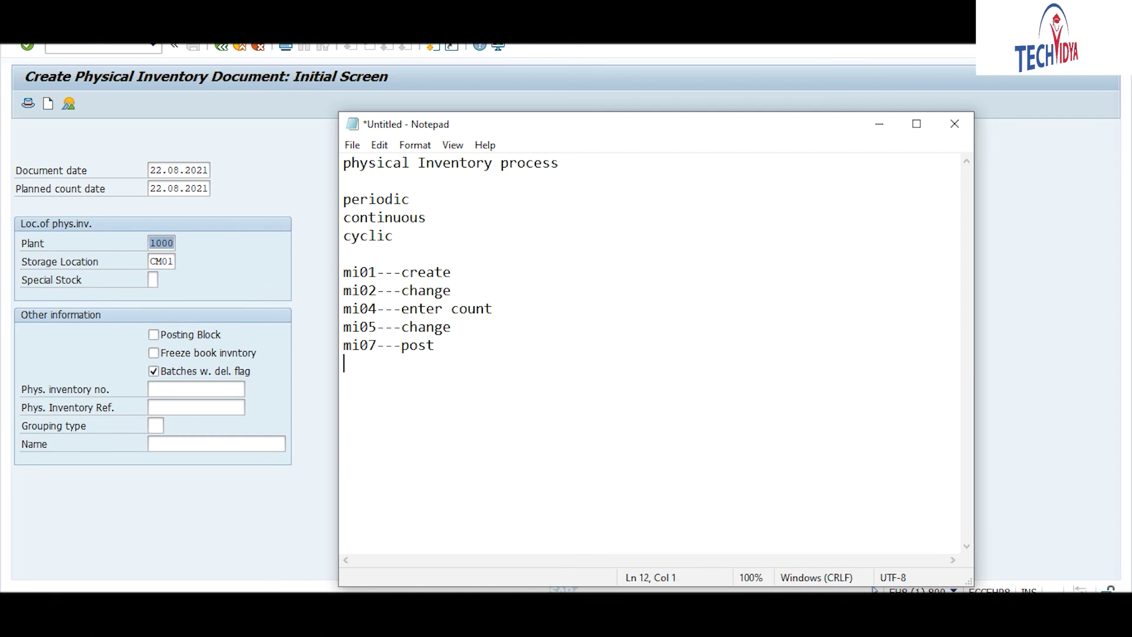
{"action": "key", "text": "ctrl+v"}
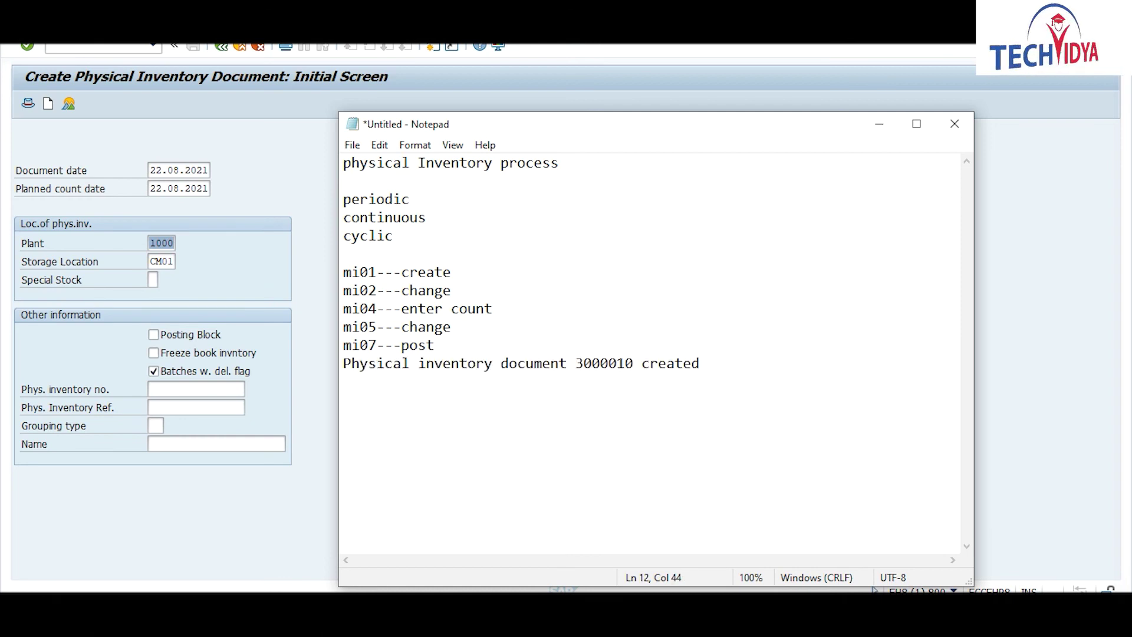
{"action": "left_click_drag", "start_coordinate": [577, 362], "coordinate": [636, 362]}
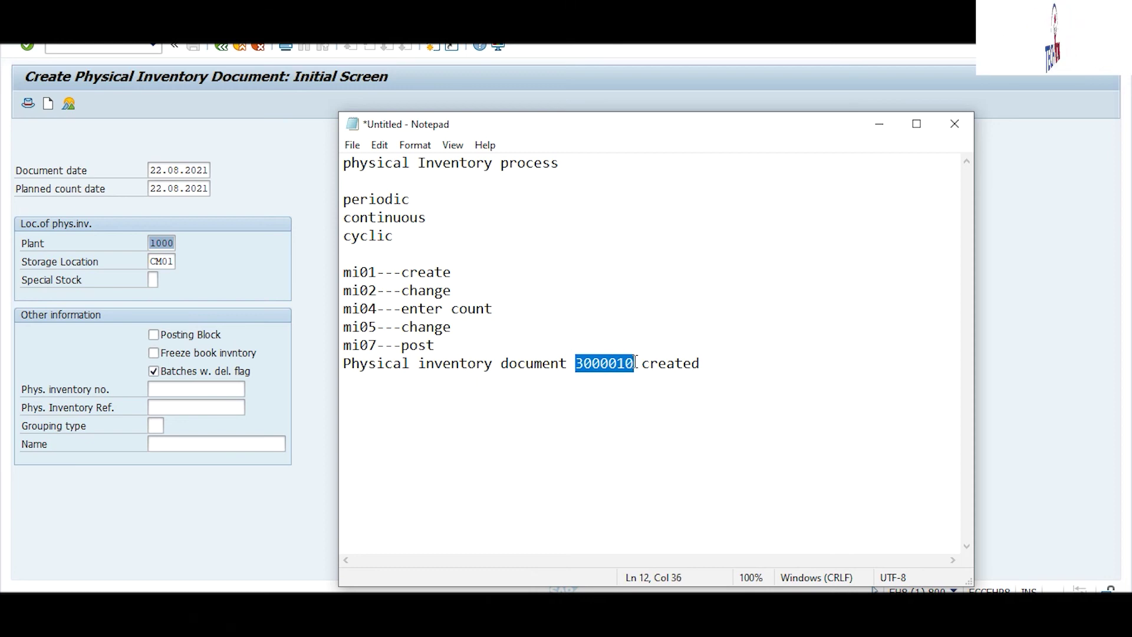
{"action": "left_click", "coordinate": [314, 489]}
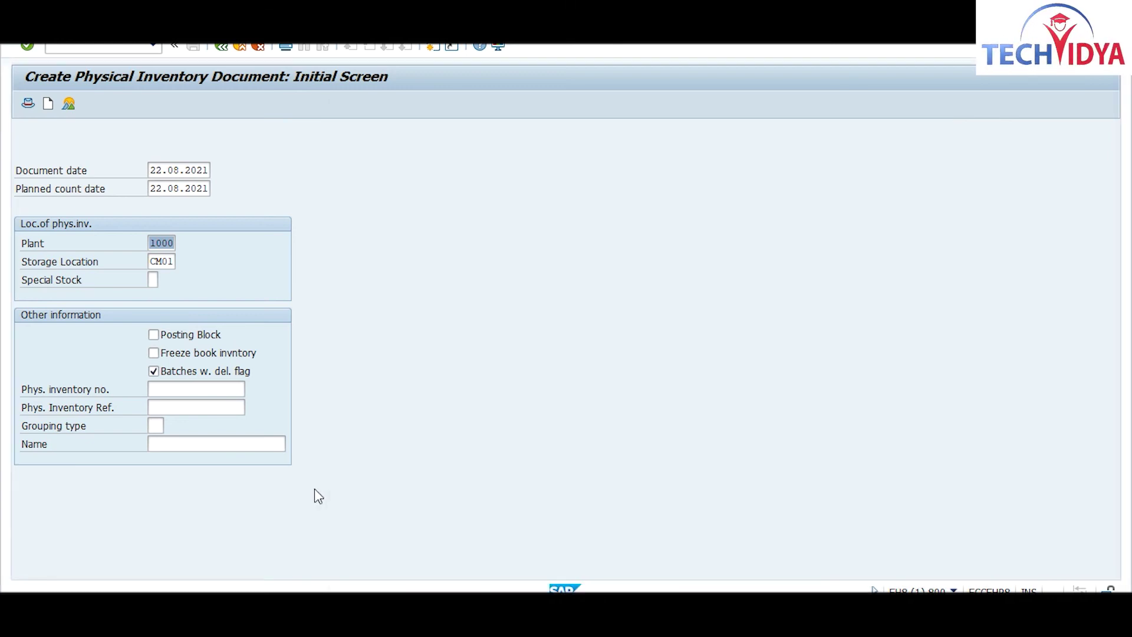
Step: Run /nmi02 and load document 3000010 for fiscal year 2021 in change mode
{"action": "left_click", "coordinate": [101, 46]}
{"action": "type", "text": "mi"}
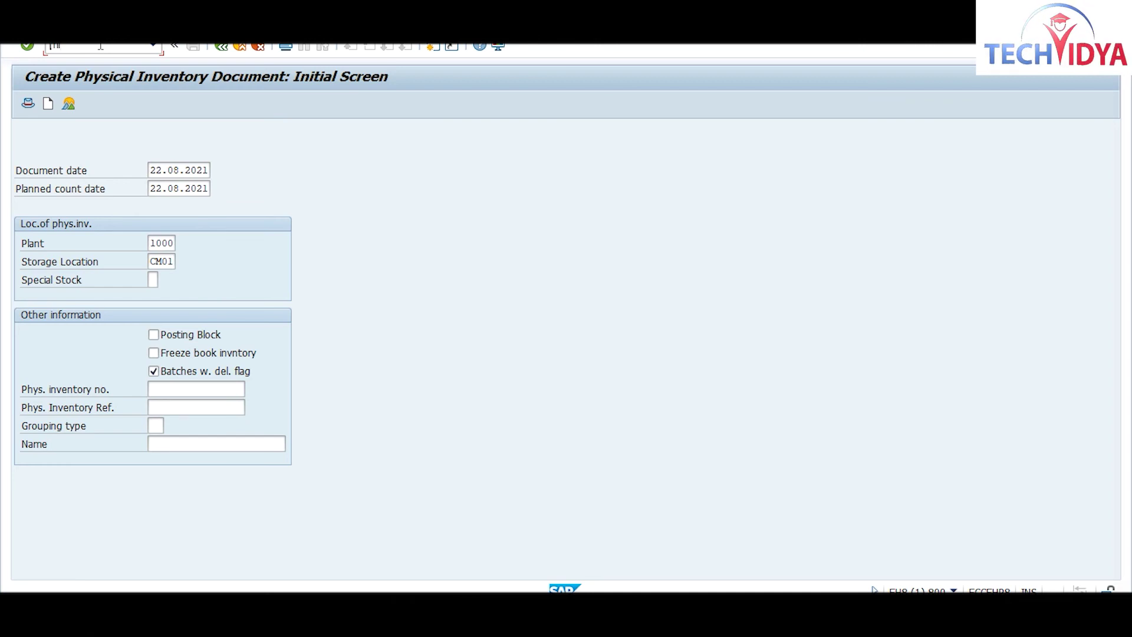
{"action": "type", "text": "/nmi"}
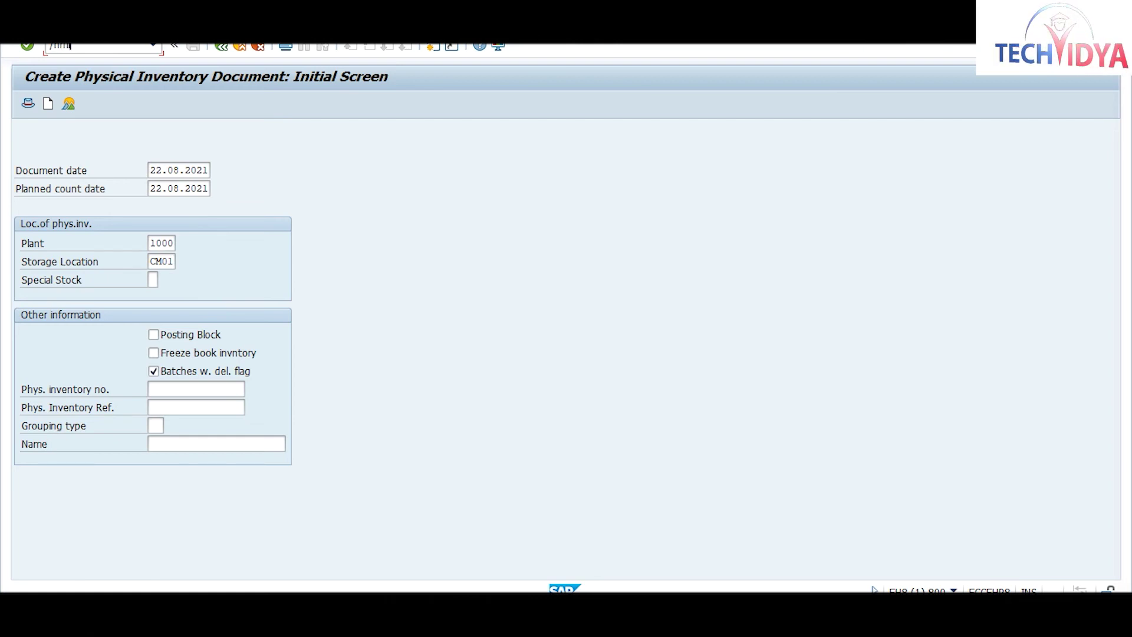
{"action": "type", "text": "02"}
{"action": "key", "text": "Return"}
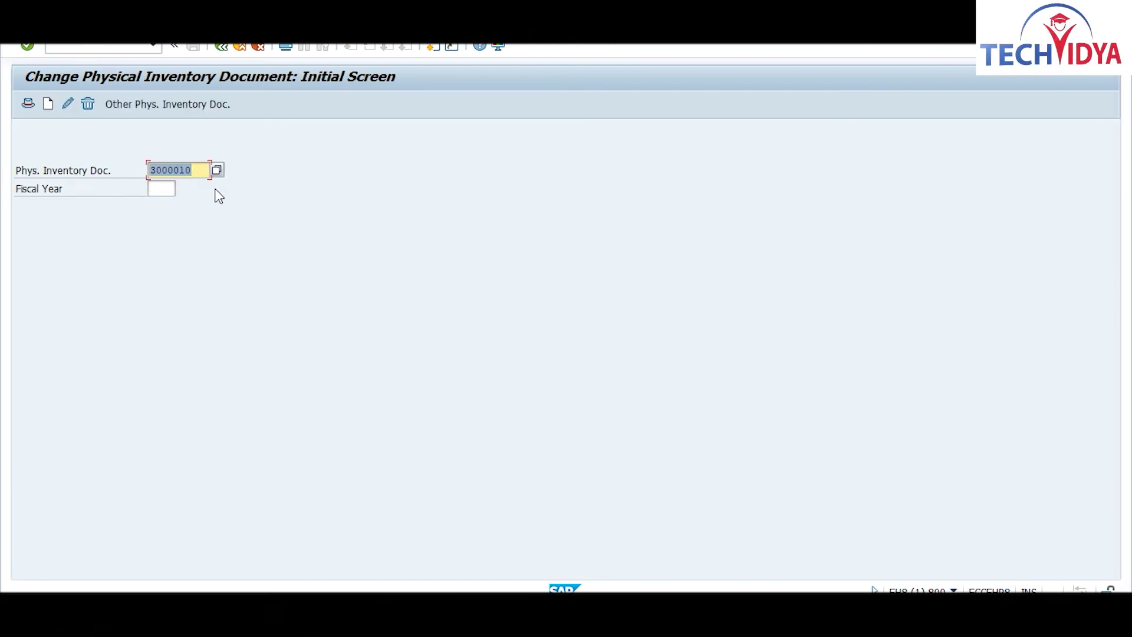
{"action": "left_click", "coordinate": [171, 190]}
{"action": "type", "text": "202"}
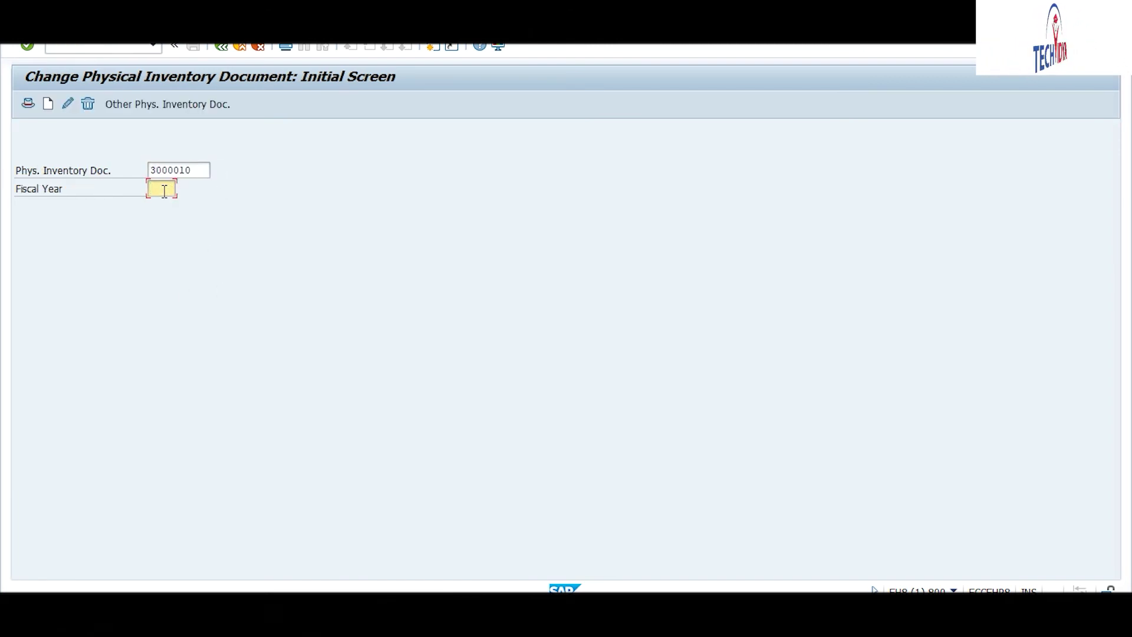
{"action": "type", "text": "1"}
{"action": "key", "text": "Return"}
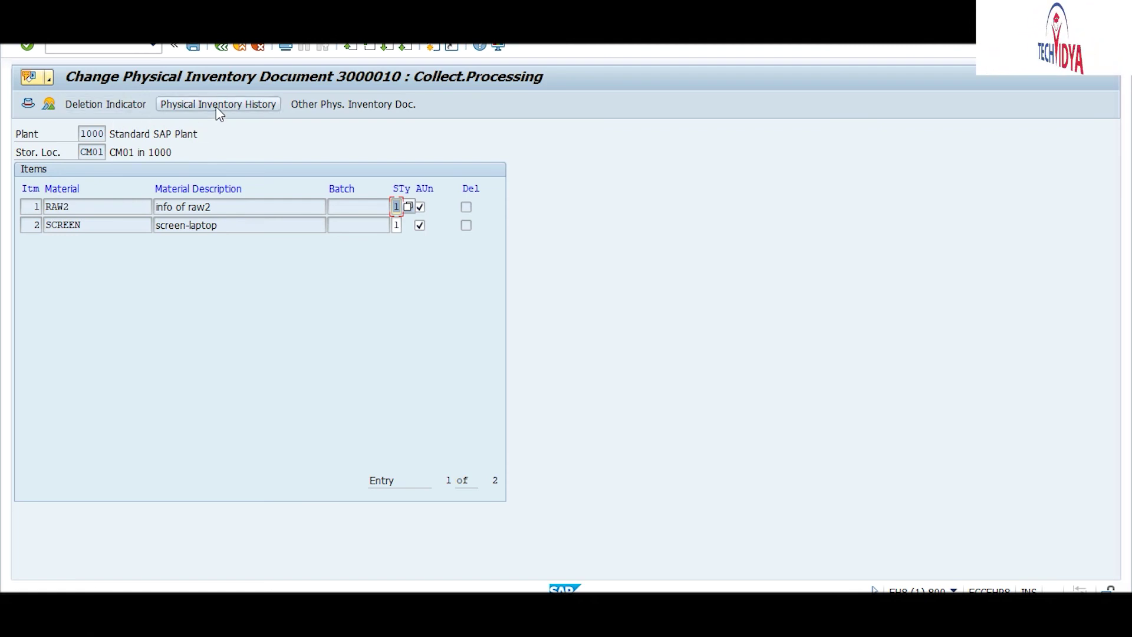
{"action": "left_click", "coordinate": [49, 205]}
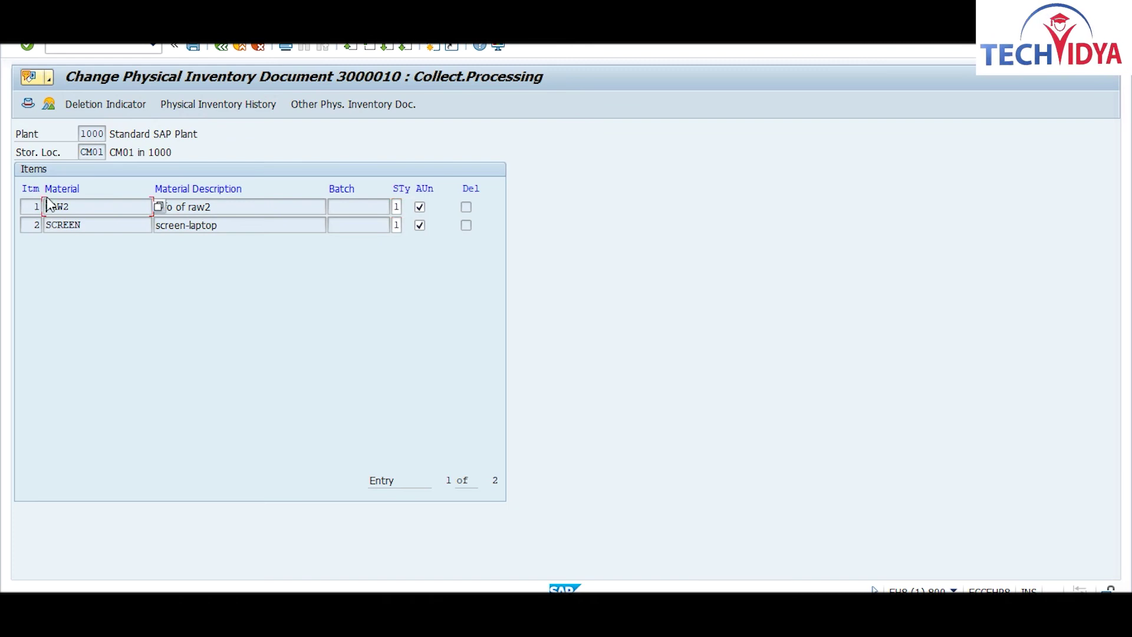
{"action": "left_click", "coordinate": [211, 102]}
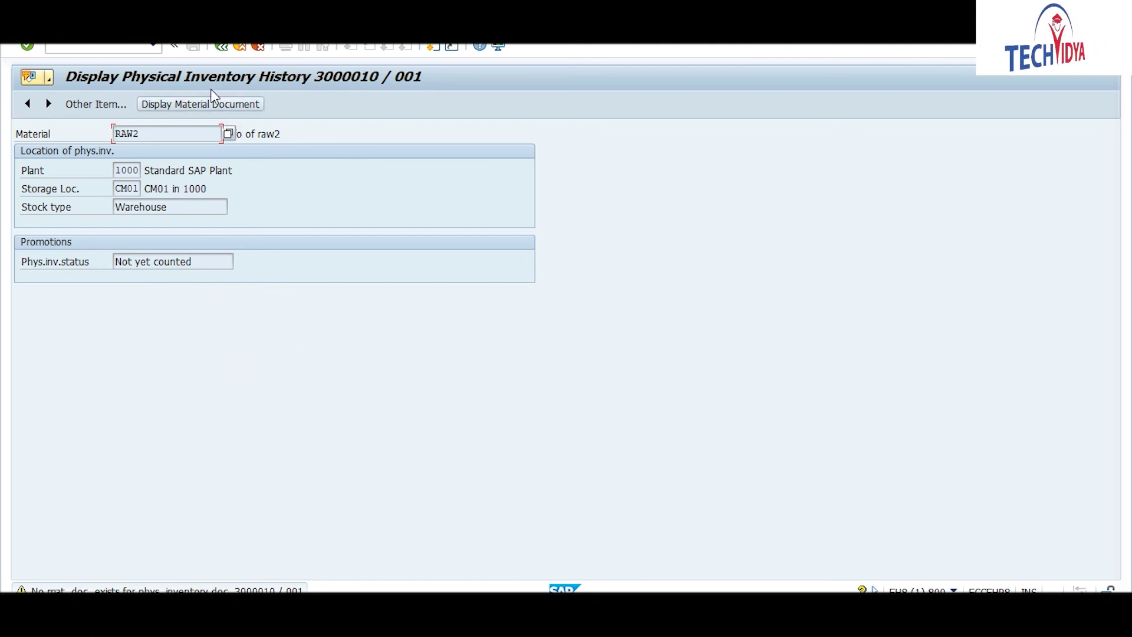
{"action": "left_click", "coordinate": [222, 47]}
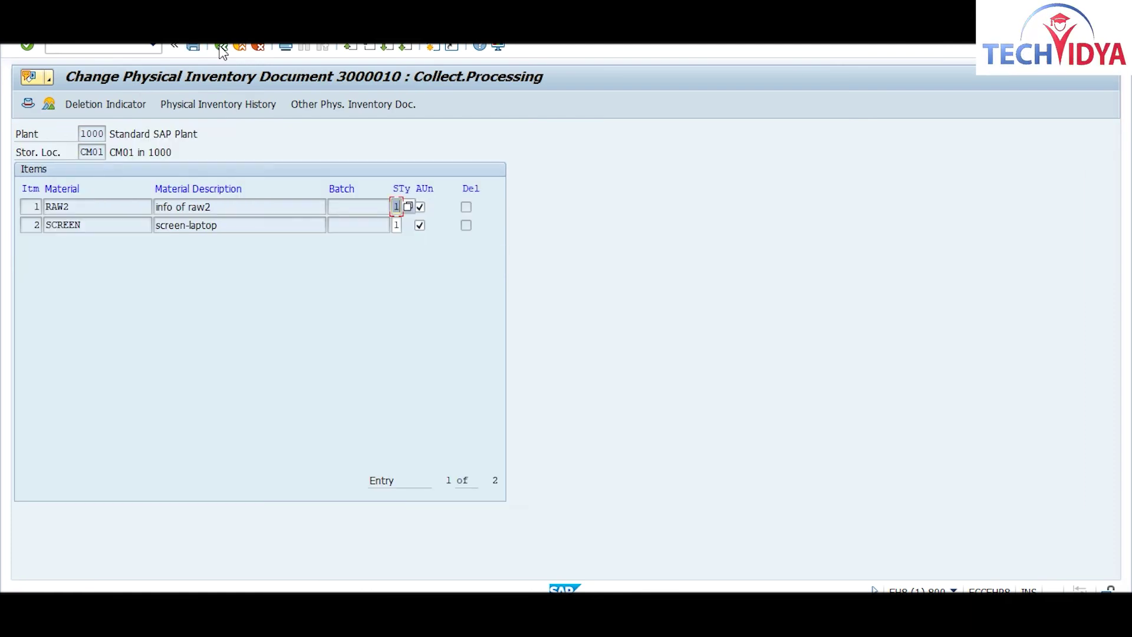
{"action": "left_click", "coordinate": [192, 47]}
{"action": "left_click", "coordinate": [223, 48]}
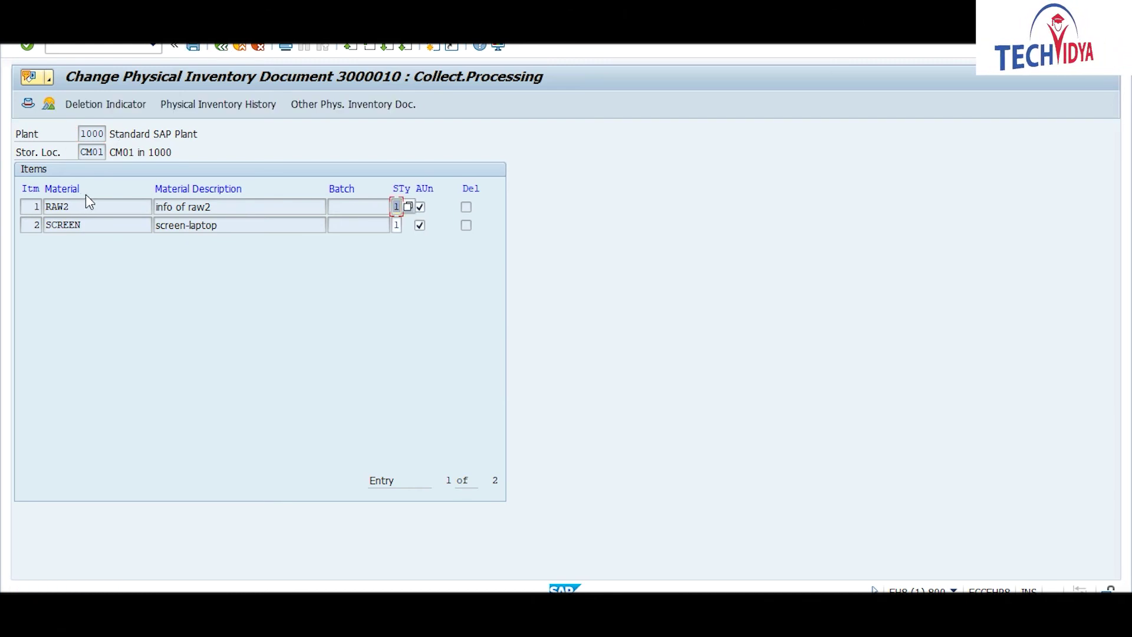
Step: Run /nmi03 and show document 3000010 for 2021 in display mode
{"action": "left_click", "coordinate": [90, 47]}
{"action": "type", "text": "/nmi03"}
{"action": "key", "text": "Return"}
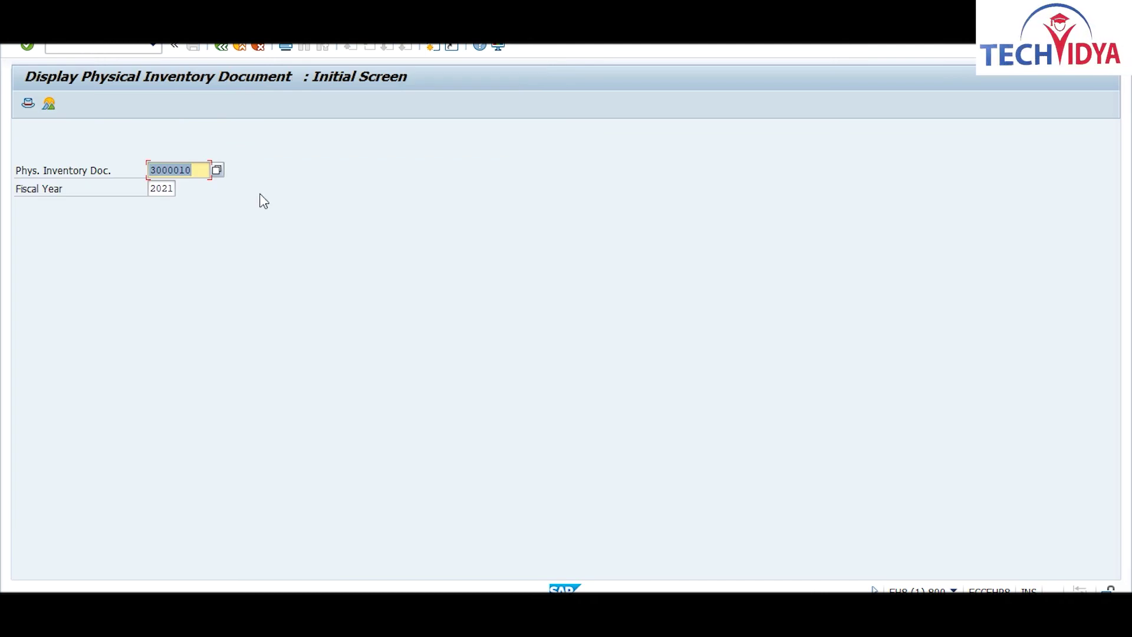
{"action": "key", "text": "Return"}
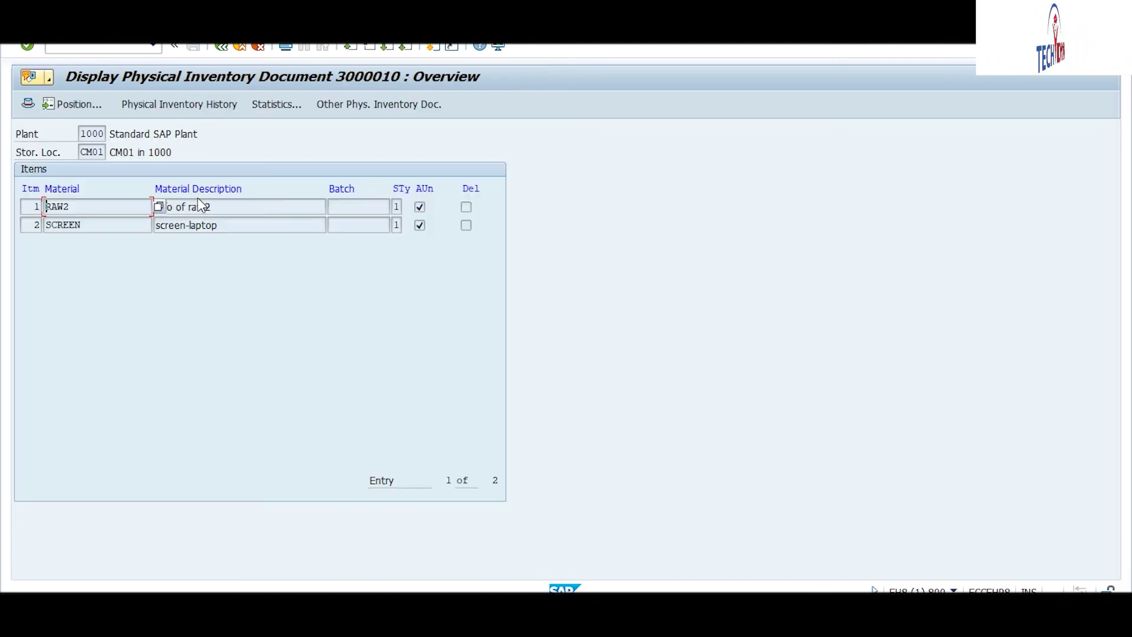
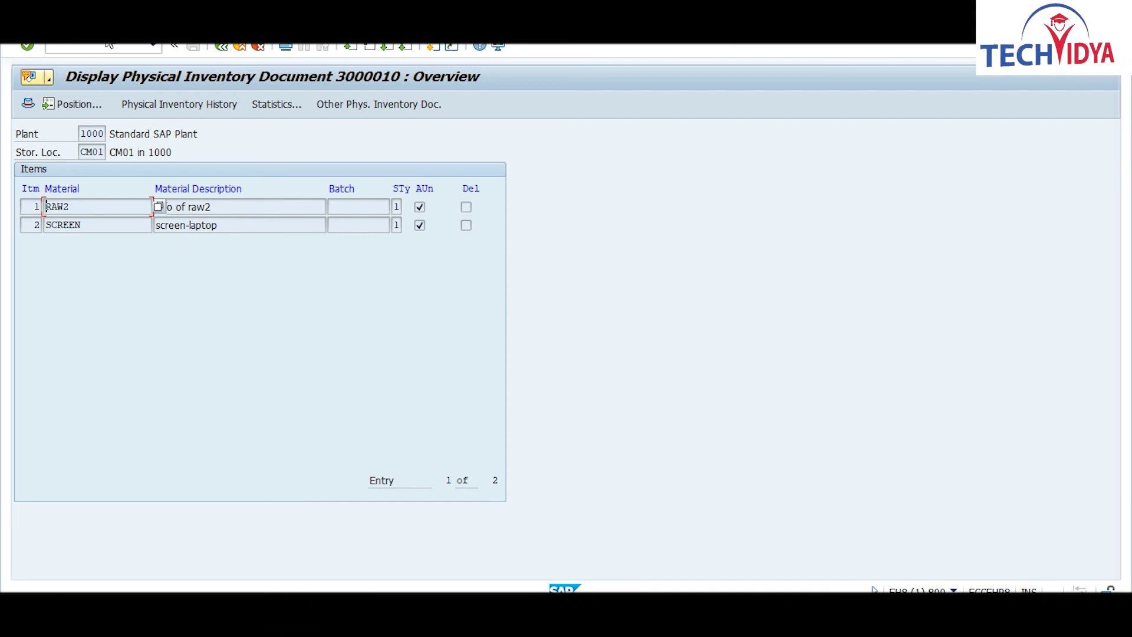
Step: Enter /nmi04 in the command field to start the inventory count entry transaction
{"action": "left_click", "coordinate": [108, 45]}
{"action": "type", "text": "/nm"}
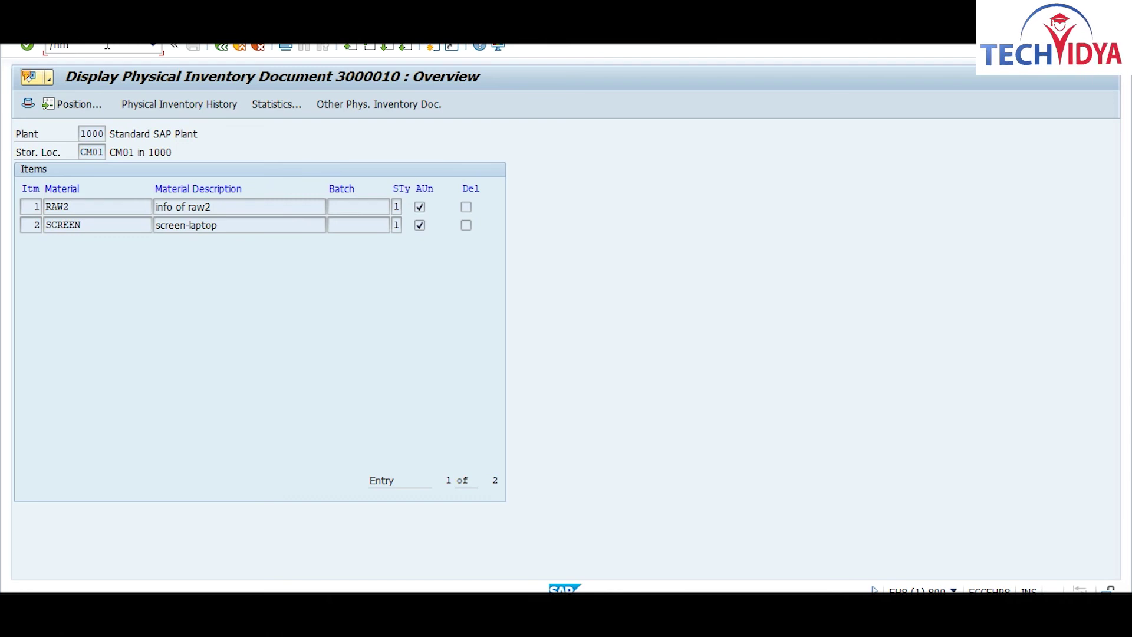
{"action": "type", "text": "i04"}
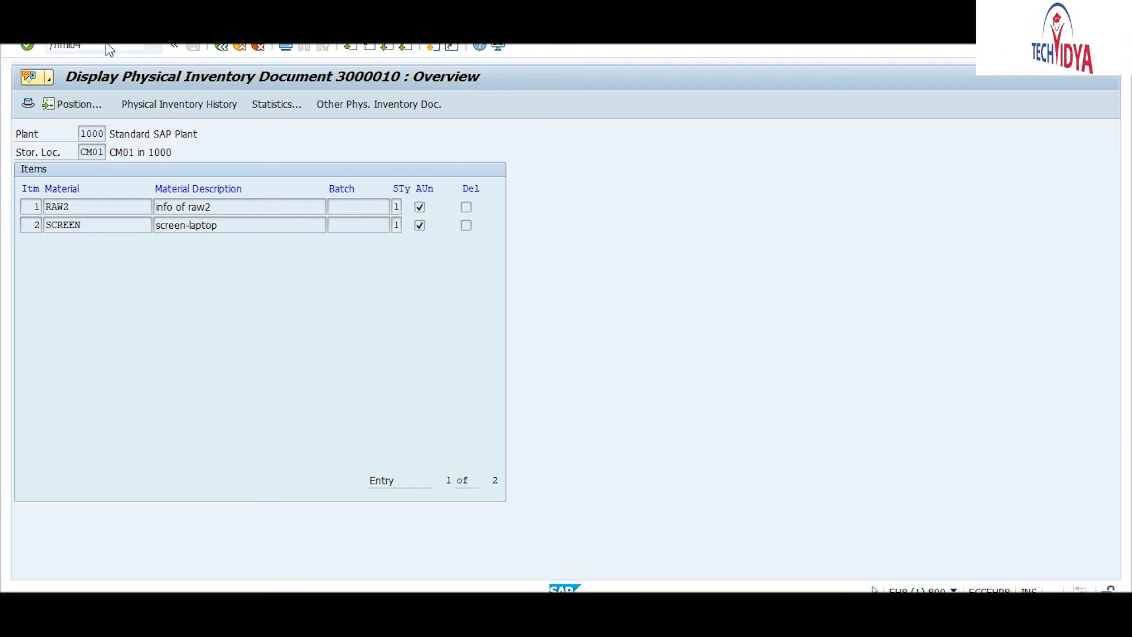
Step: Load document 3000010 for fiscal year 2021 to show the RAW2 and SCREEN count items
{"action": "key", "text": "Return"}
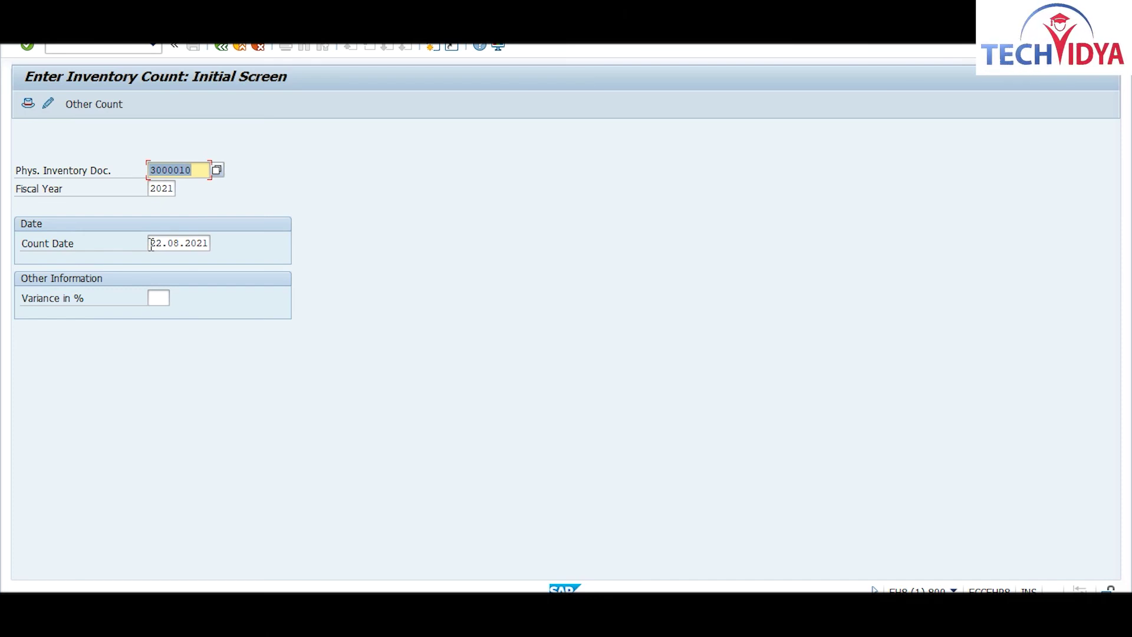
{"action": "key", "text": "Return"}
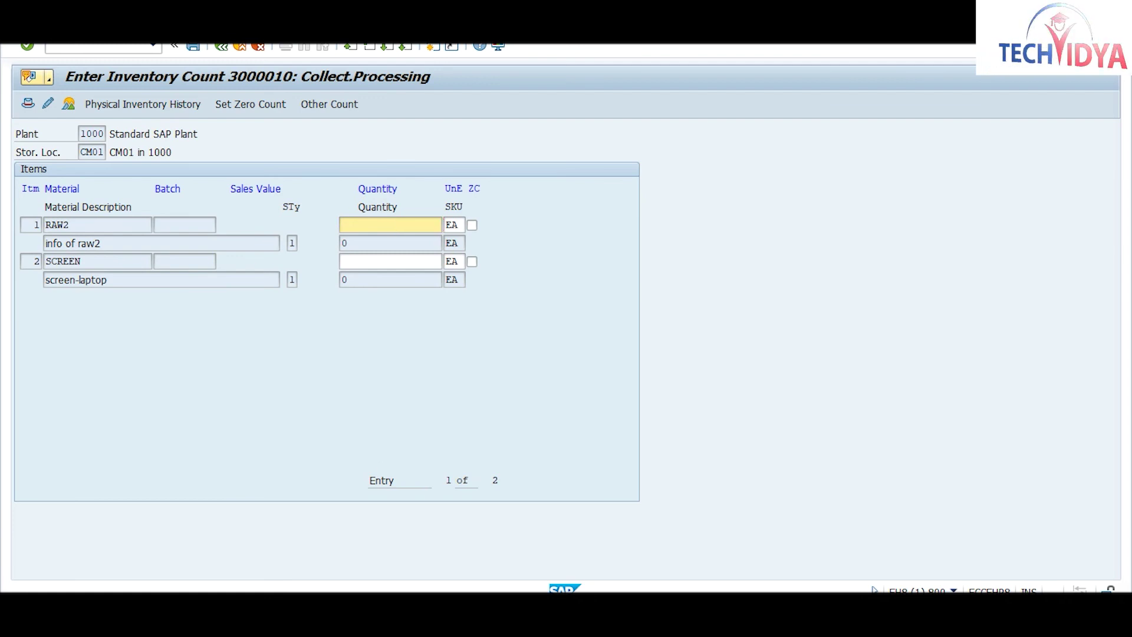
Step: Check RAW2's stock, enter 800 as its counted quantity, then return to Stock Overview selection
{"action": "mouse_move", "coordinate": [600, 568]}
{"action": "left_click", "coordinate": [677, 533]}
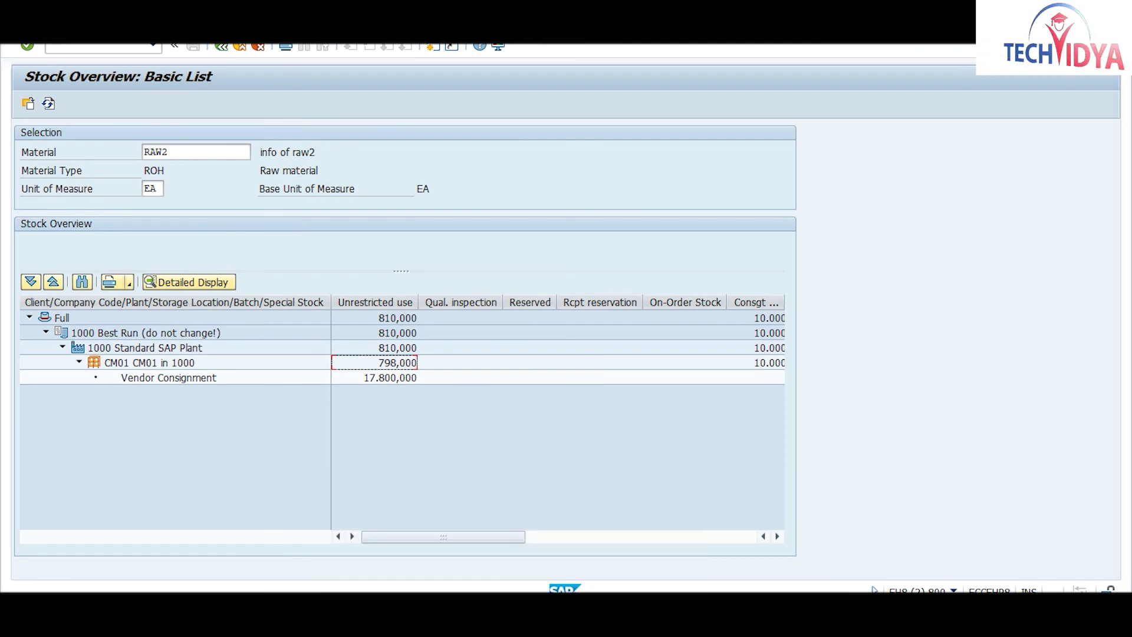
{"action": "mouse_move", "coordinate": [535, 554]}
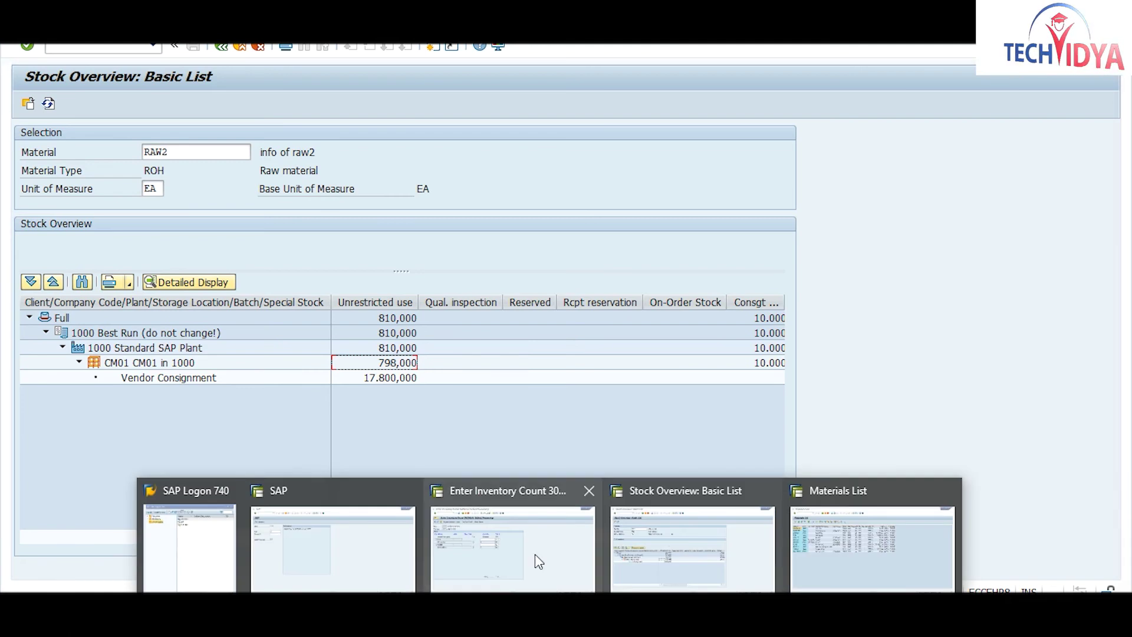
{"action": "left_click", "coordinate": [569, 549]}
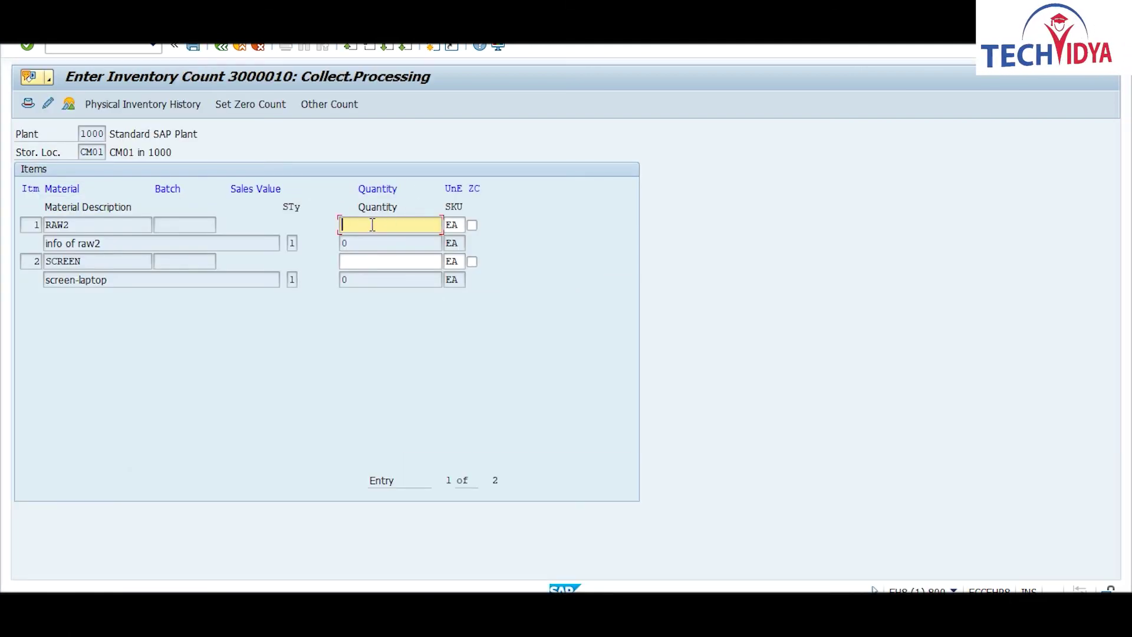
{"action": "type", "text": "800"}
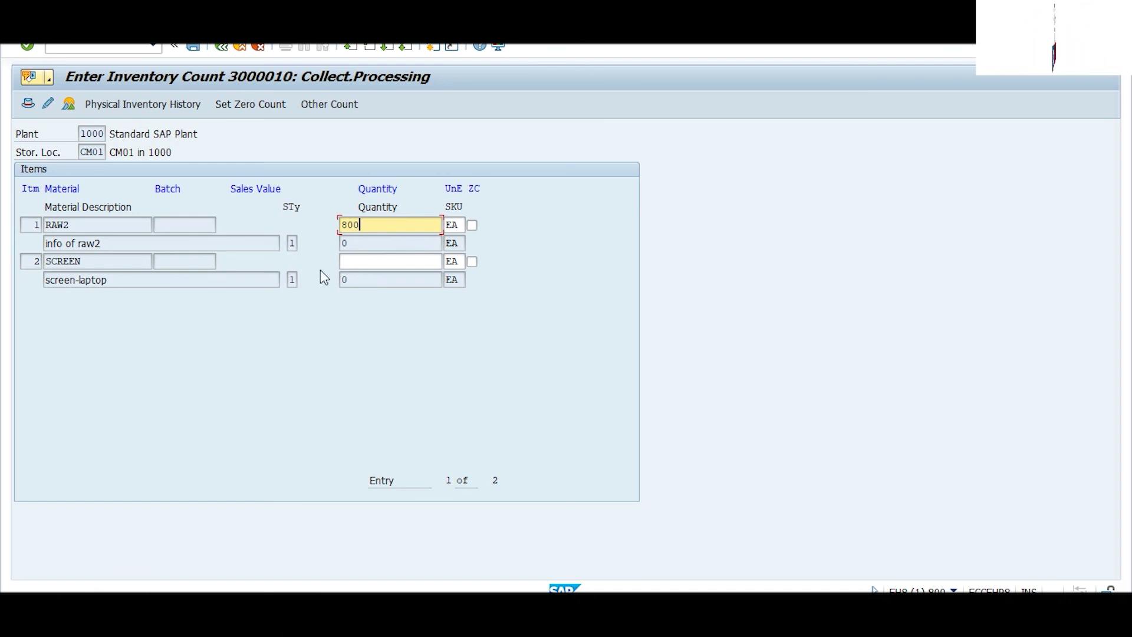
{"action": "left_click", "coordinate": [85, 260]}
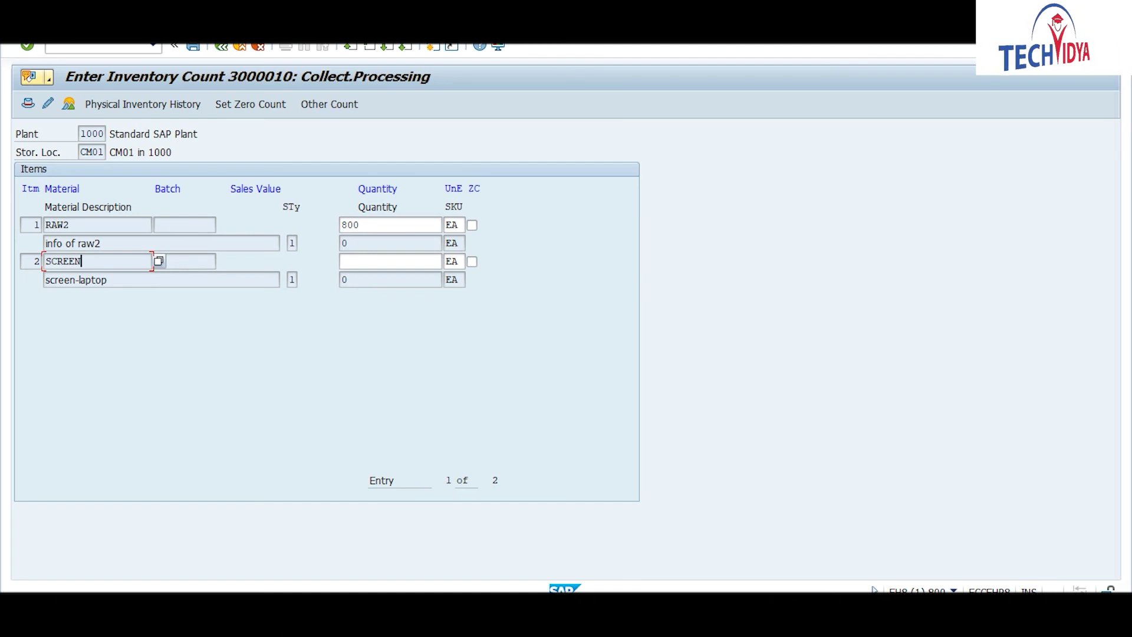
{"action": "left_click", "coordinate": [653, 561]}
{"action": "left_click", "coordinate": [221, 46]}
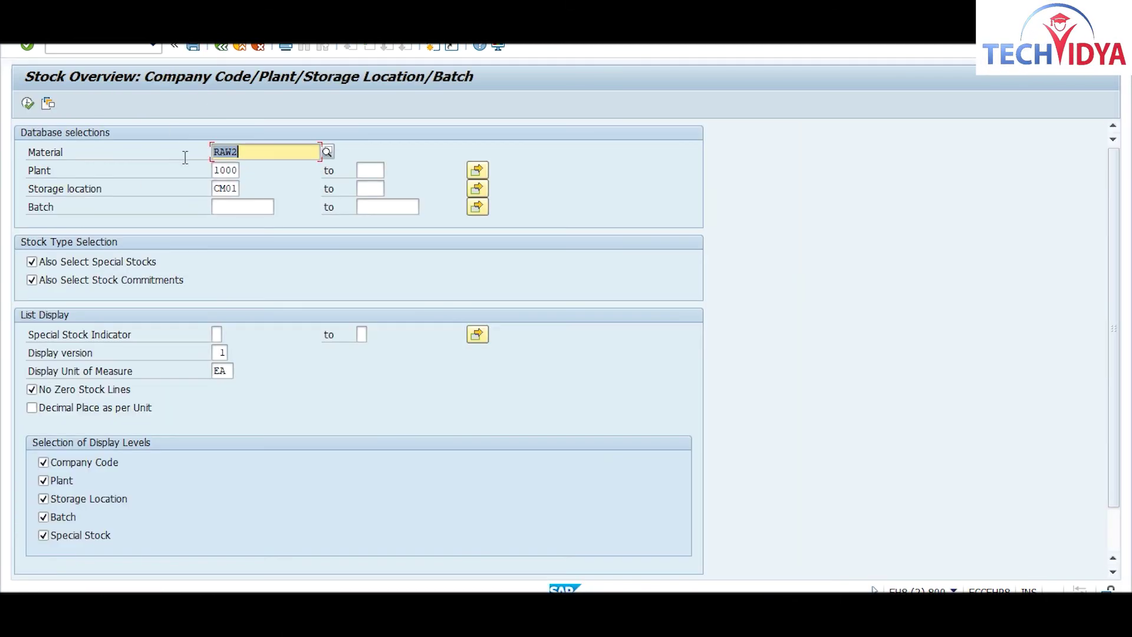
Step: Run the stock overview for material SCREEN, then return to the Enter Inventory Count window
{"action": "type", "text": "scrce"}
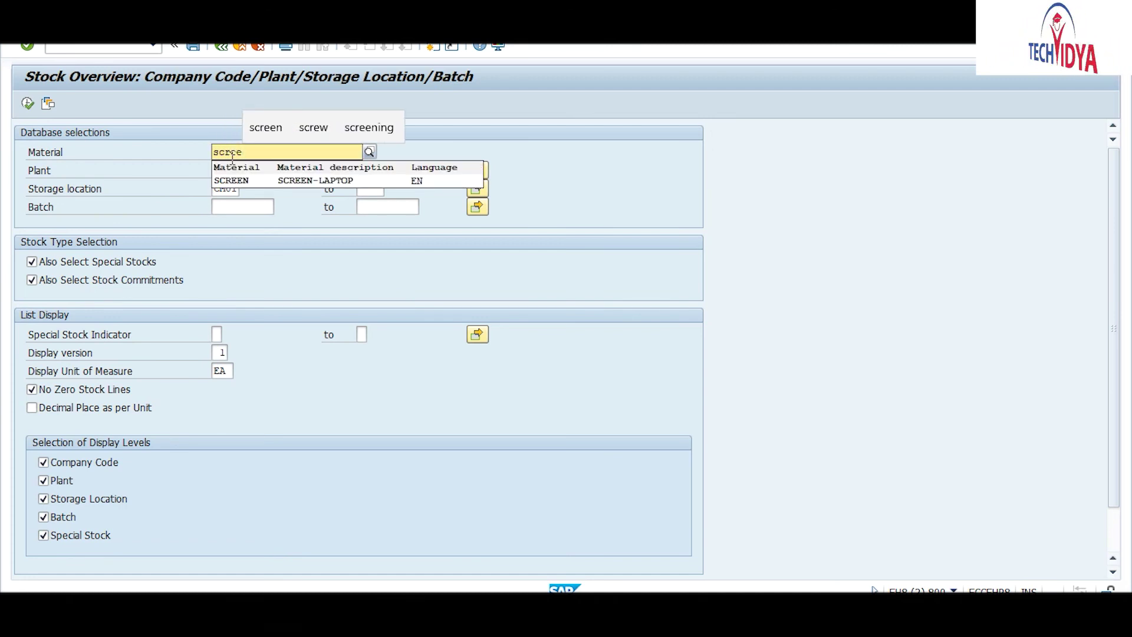
{"action": "type", "text": "n"}
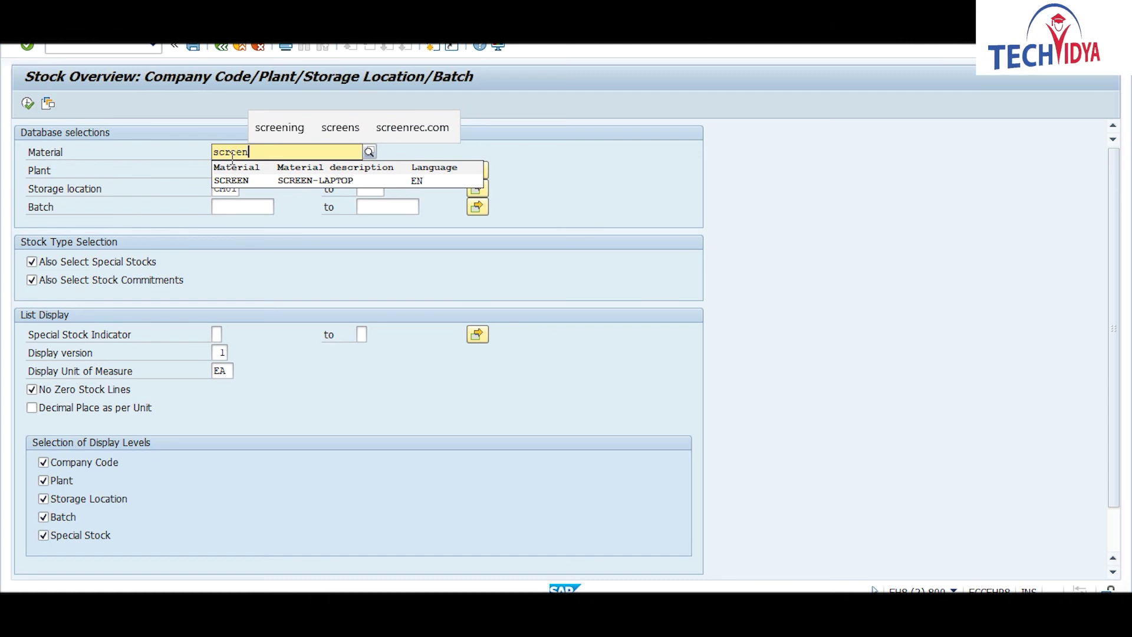
{"action": "key", "text": "F8"}
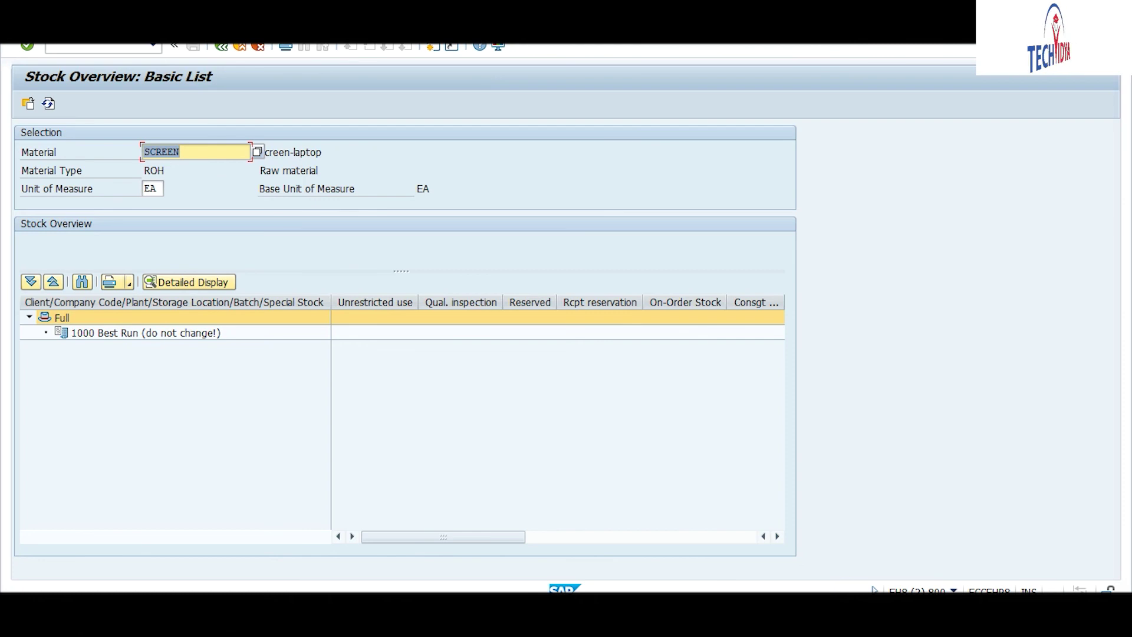
{"action": "mouse_move", "coordinate": [551, 625]}
{"action": "left_click", "coordinate": [495, 551]}
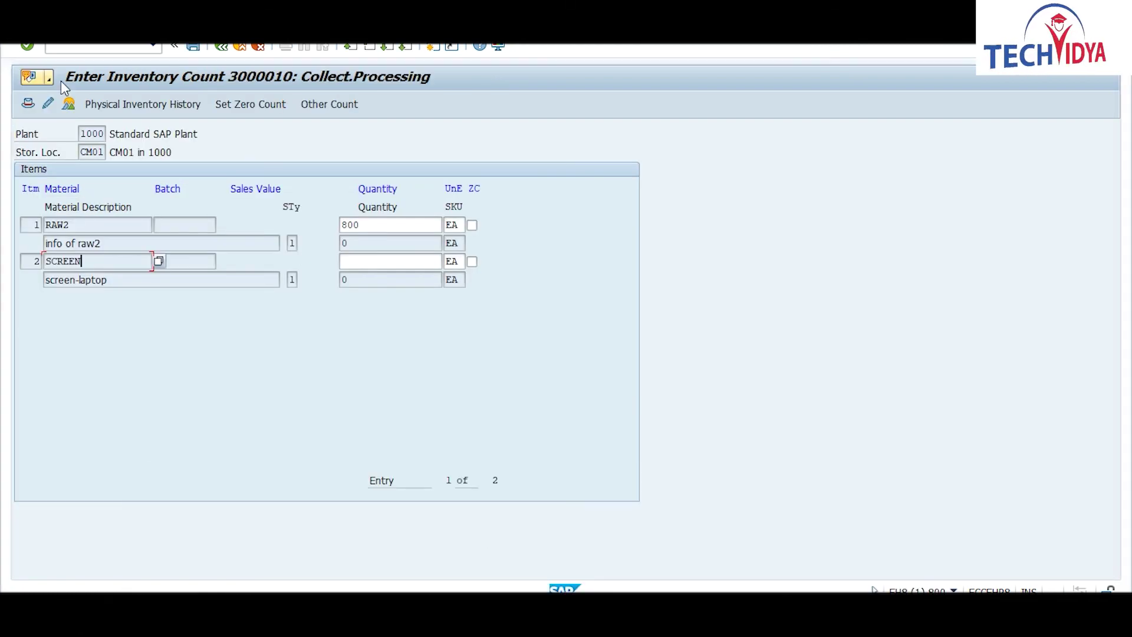
Step: Enter a counted quantity of 0 for SCREEN and select RAW2's 800 quantity
{"action": "left_click", "coordinate": [356, 262]}
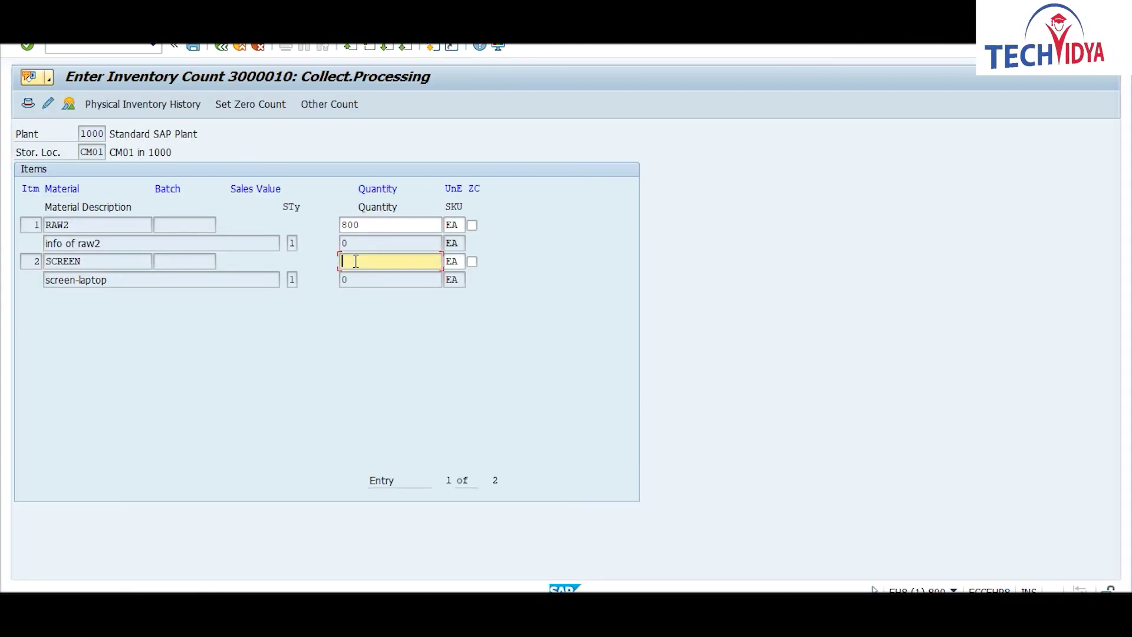
{"action": "type", "text": "0"}
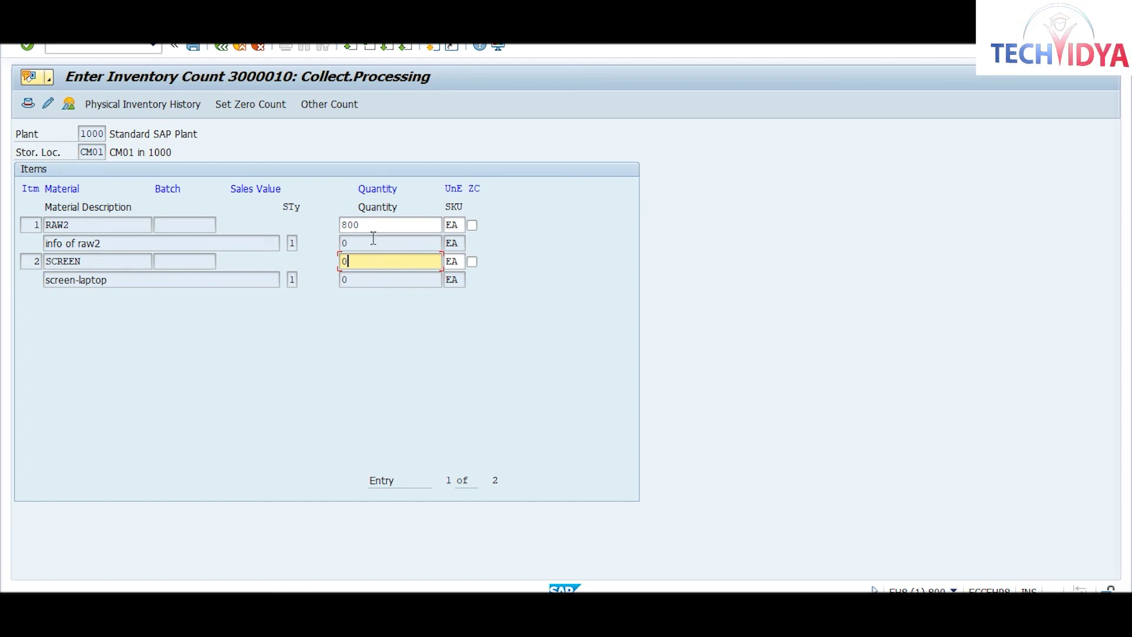
{"action": "left_click_drag", "start_coordinate": [371, 226], "coordinate": [339, 227]}
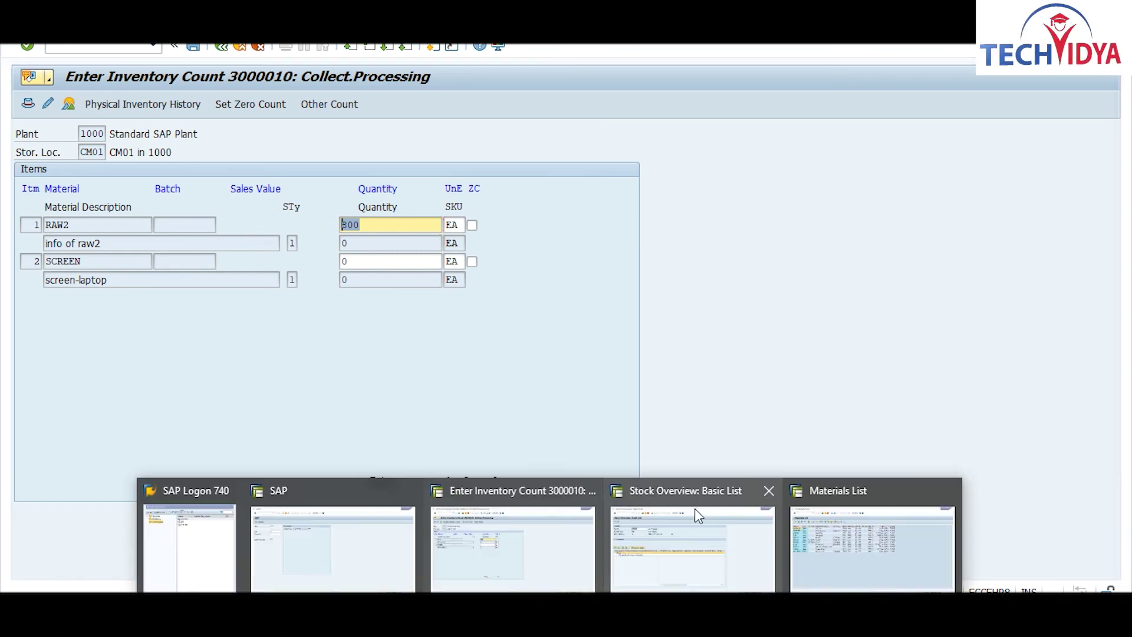
{"action": "left_click", "coordinate": [696, 510]}
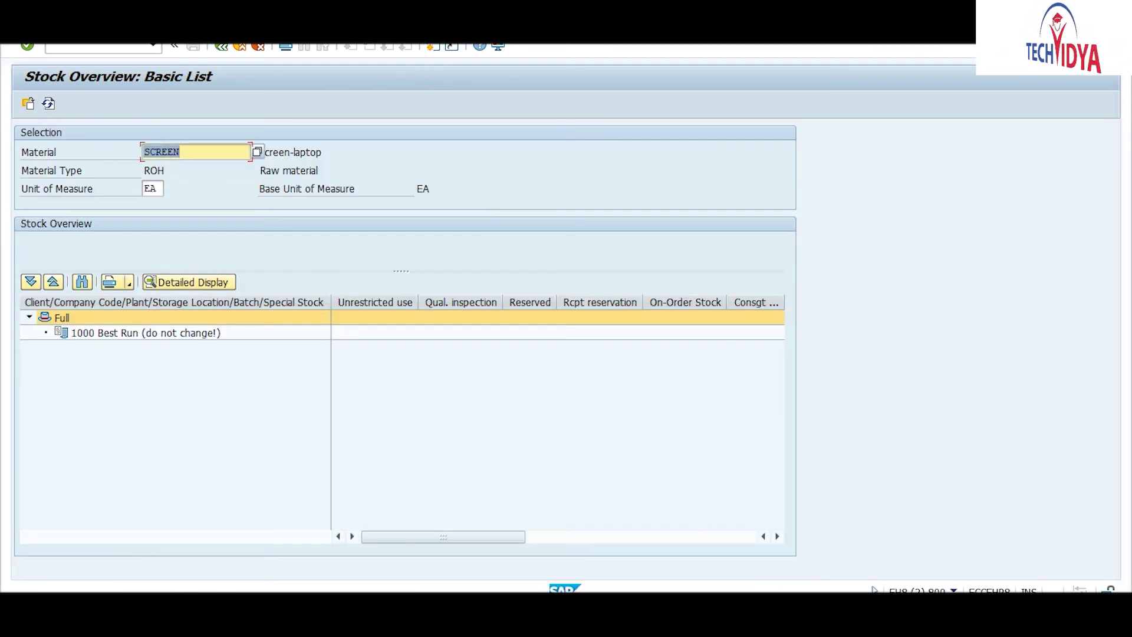
{"action": "left_click", "coordinate": [221, 46]}
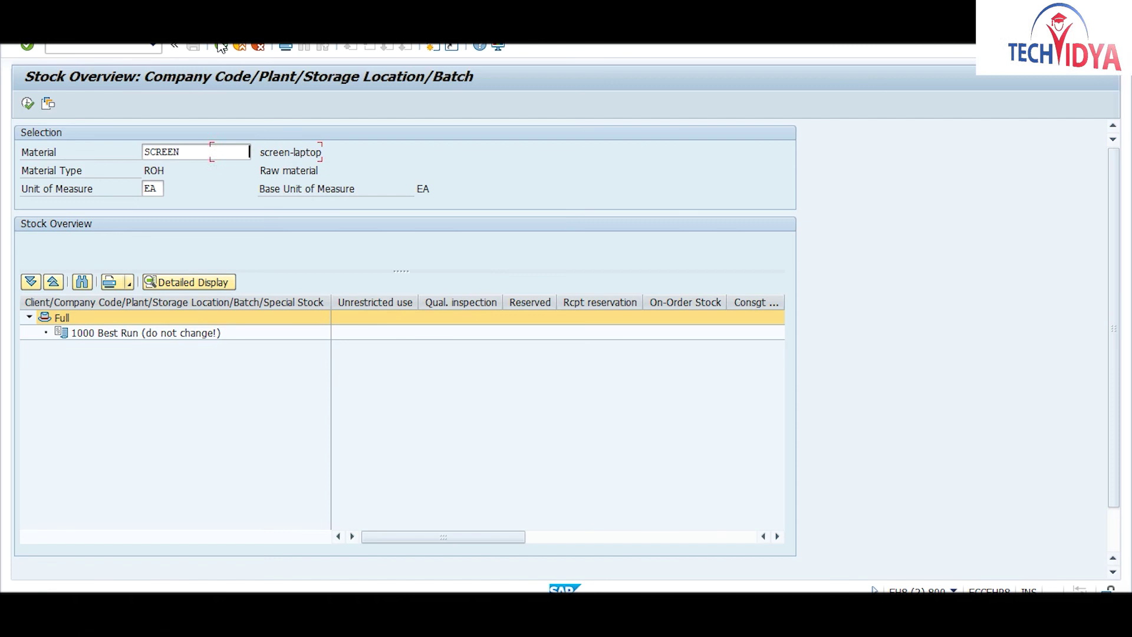
{"action": "left_click", "coordinate": [221, 46]}
{"action": "left_click_drag", "start_coordinate": [254, 152], "coordinate": [177, 149]}
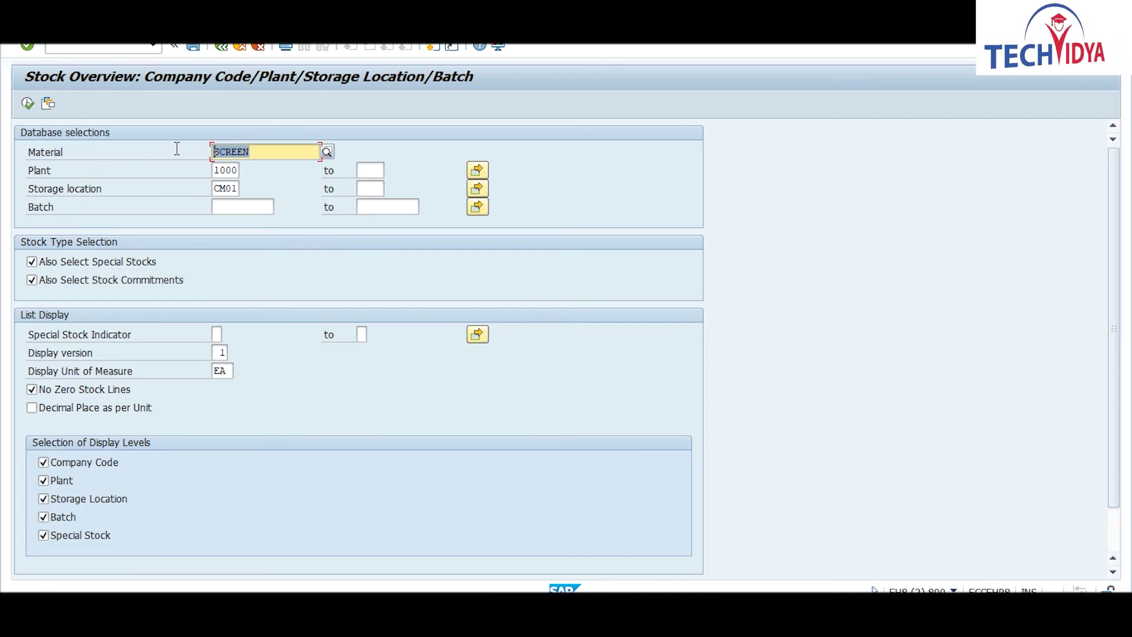
{"action": "type", "text": "raw2"}
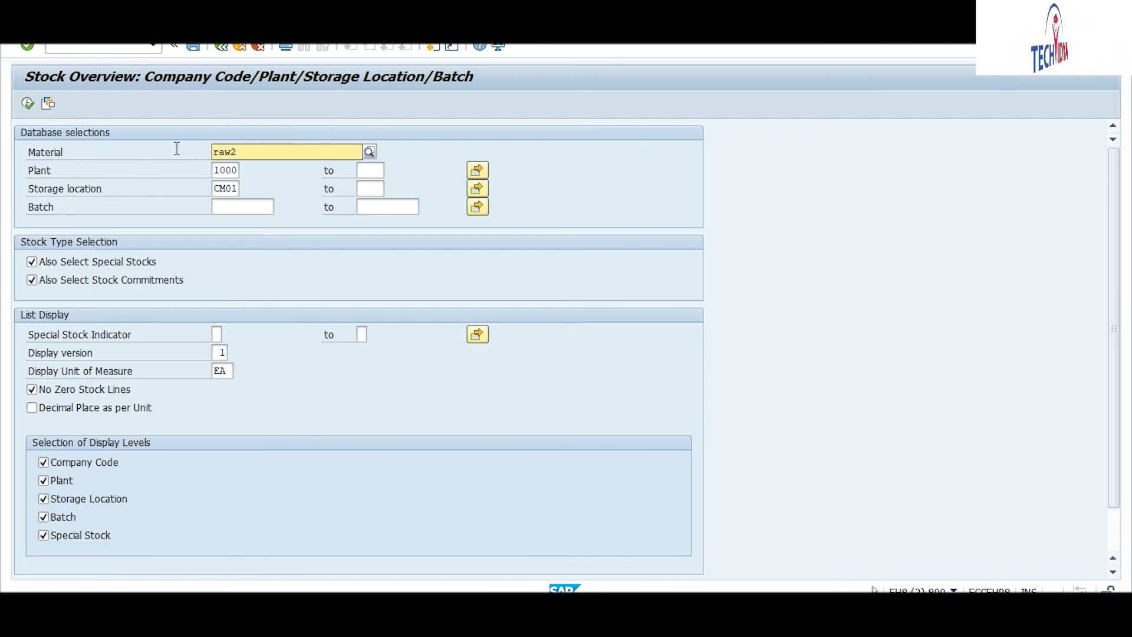
{"action": "key", "text": "Return"}
{"action": "key", "text": "F8"}
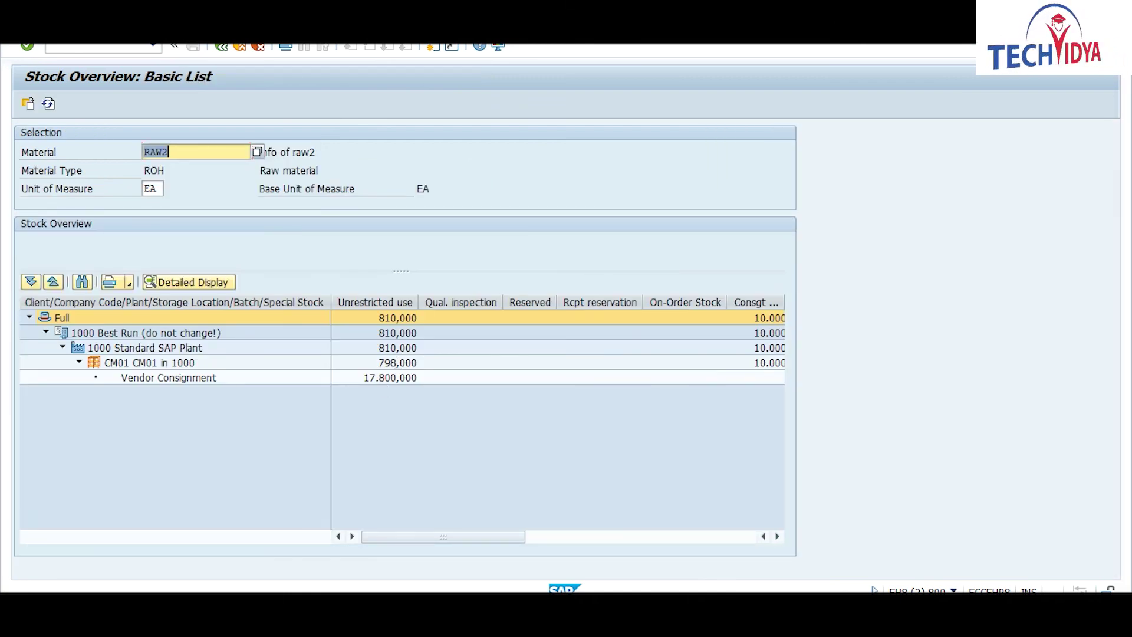
{"action": "left_click", "coordinate": [549, 618]}
{"action": "left_click", "coordinate": [549, 557]}
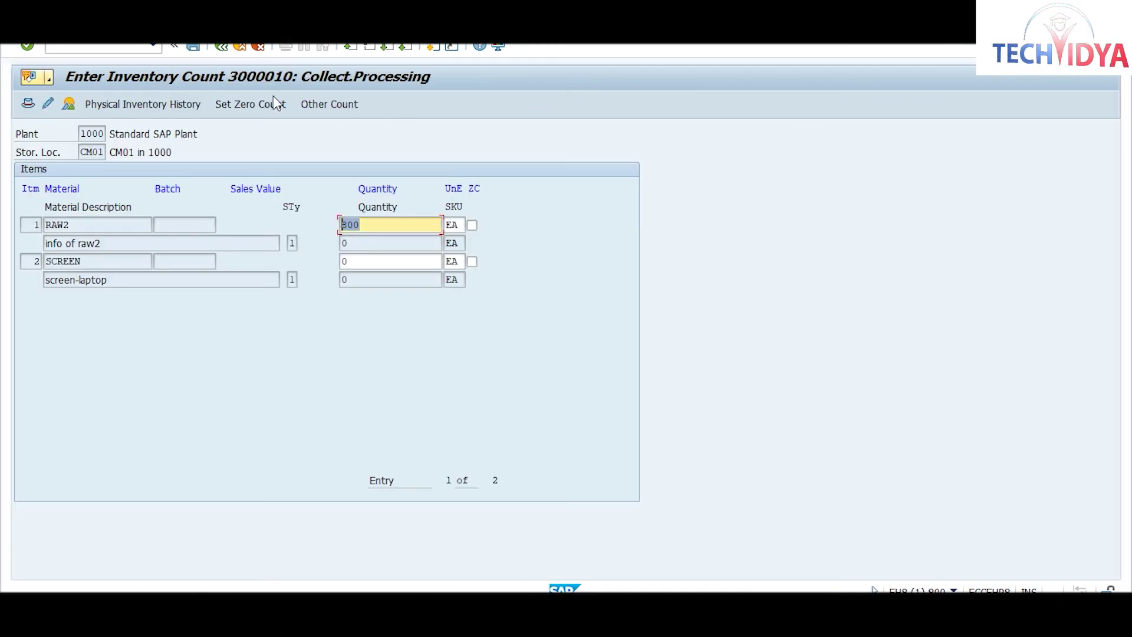
Step: Save the counts, then open document 3000010 in MI05 Change Inventory Count, showing RAW2 at 800
{"action": "left_click", "coordinate": [190, 48]}
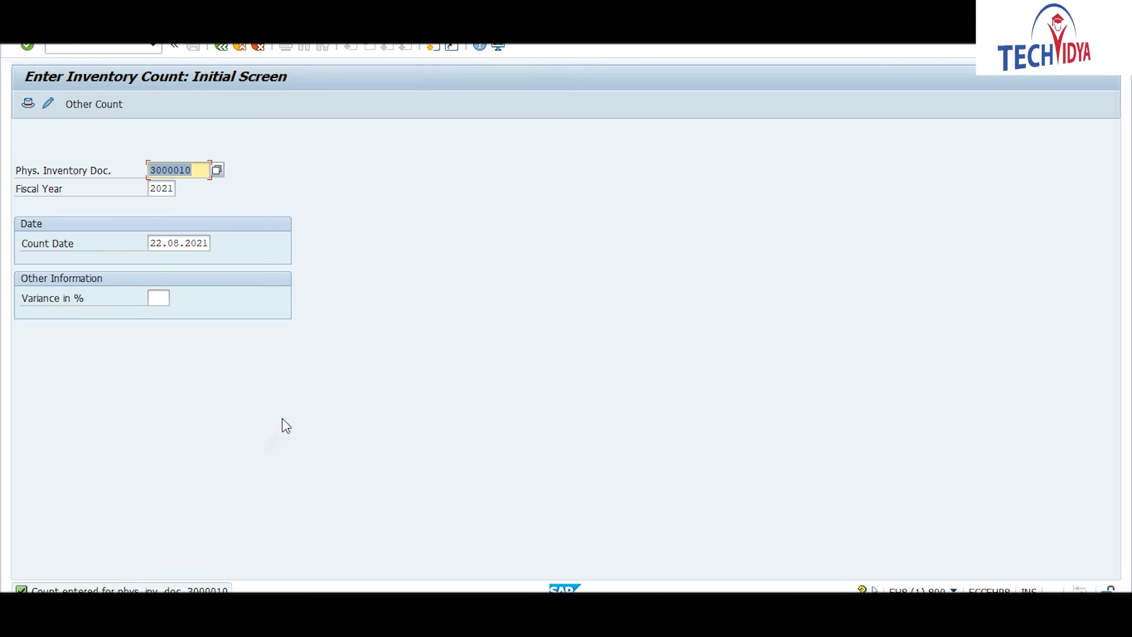
{"action": "left_click", "coordinate": [137, 45]}
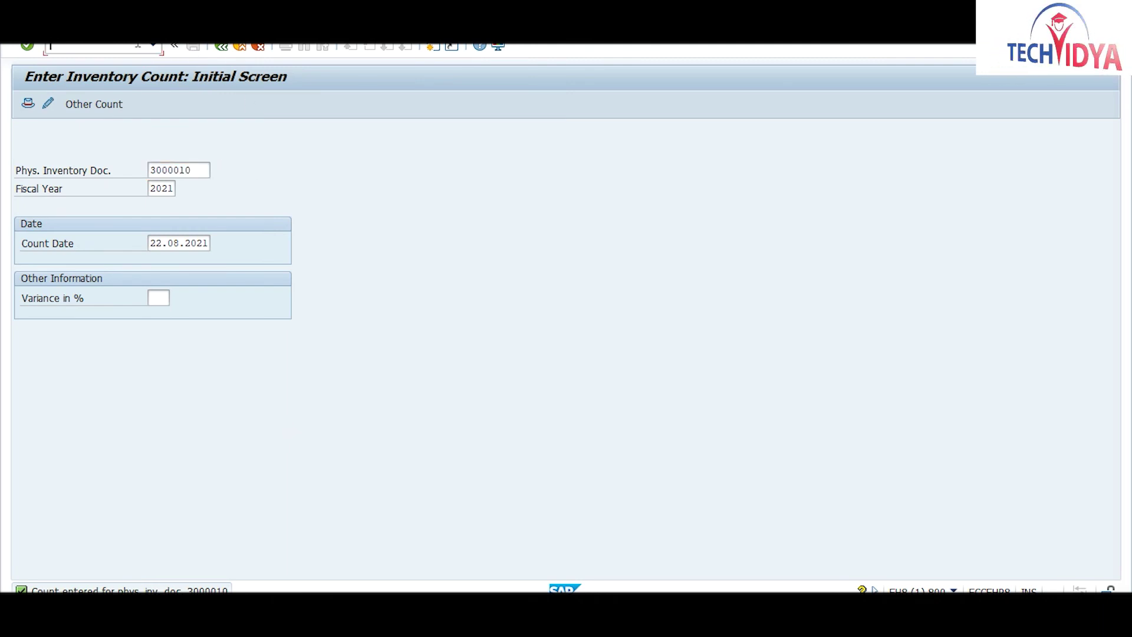
{"action": "type", "text": "/nm"}
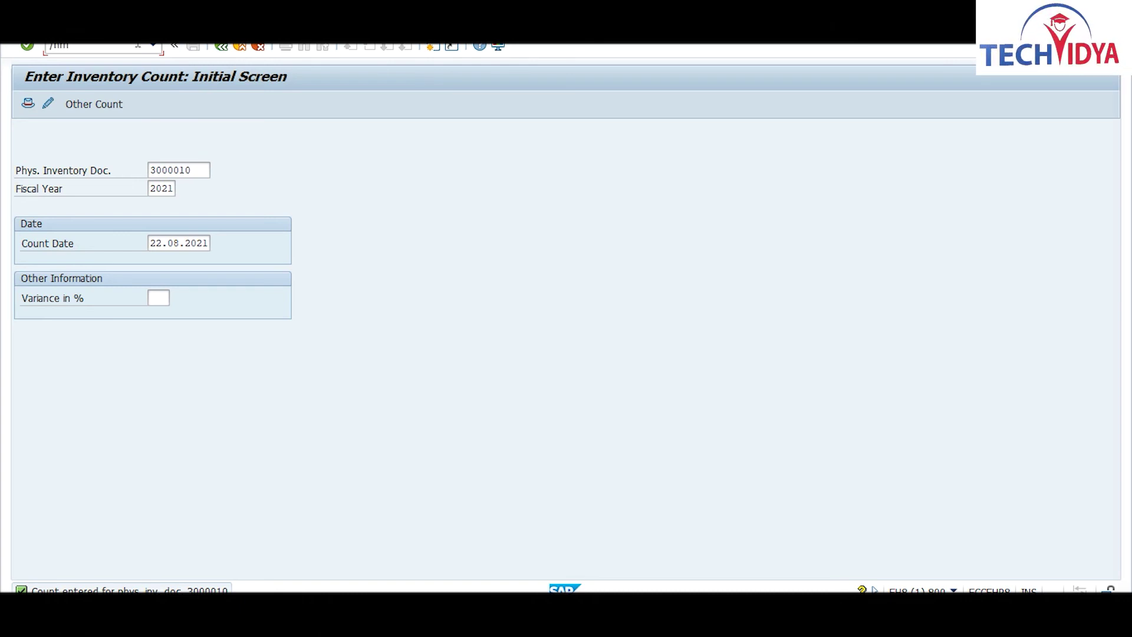
{"action": "type", "text": "05"}
{"action": "key", "text": "Return"}
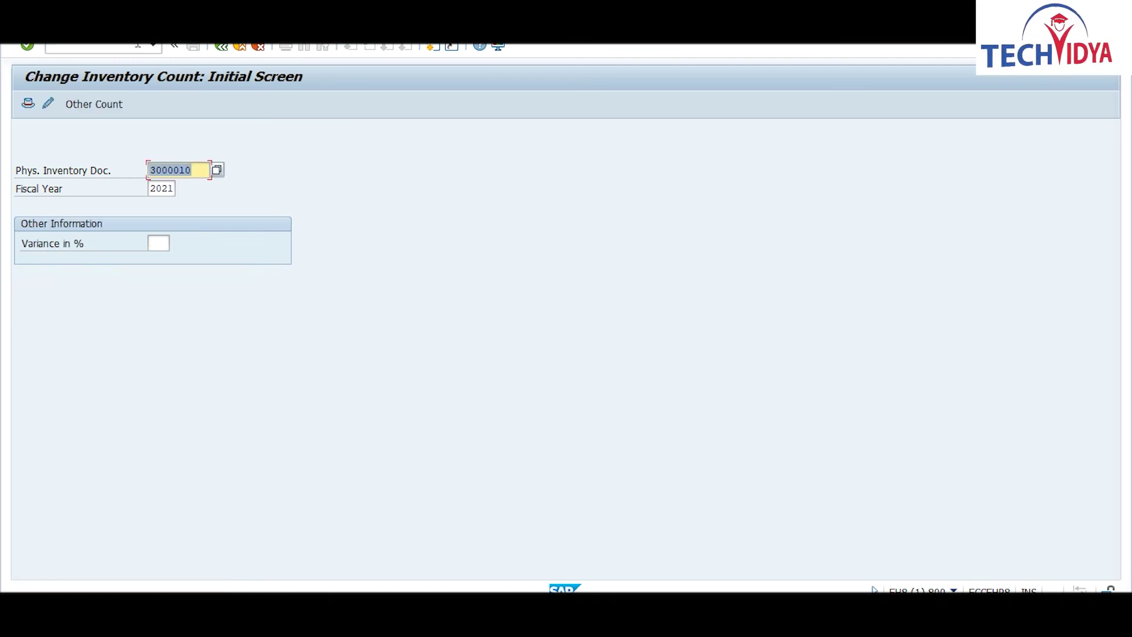
{"action": "key", "text": "Return"}
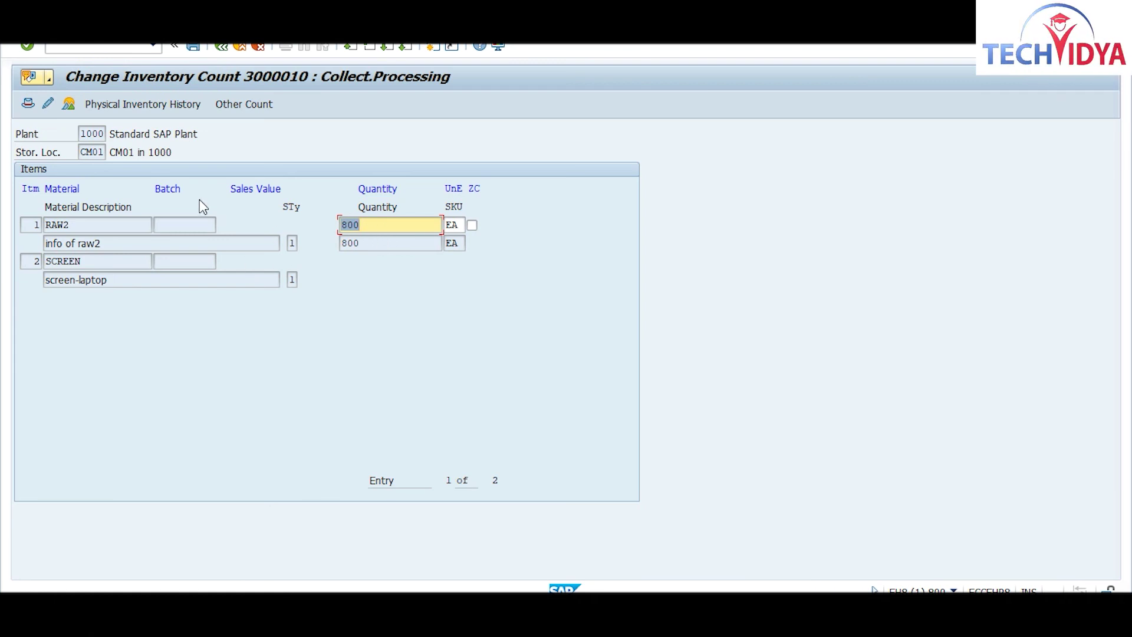
Step: Save without changes and go back to the MI05 initial screen for document 3000010
{"action": "left_click", "coordinate": [197, 46]}
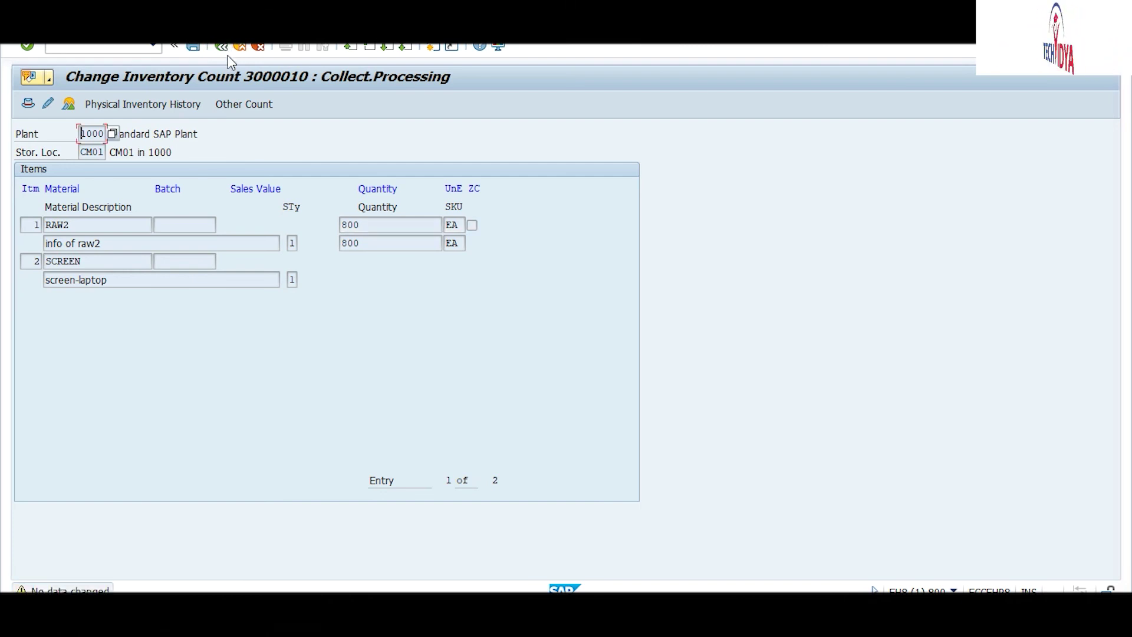
{"action": "left_click", "coordinate": [222, 47]}
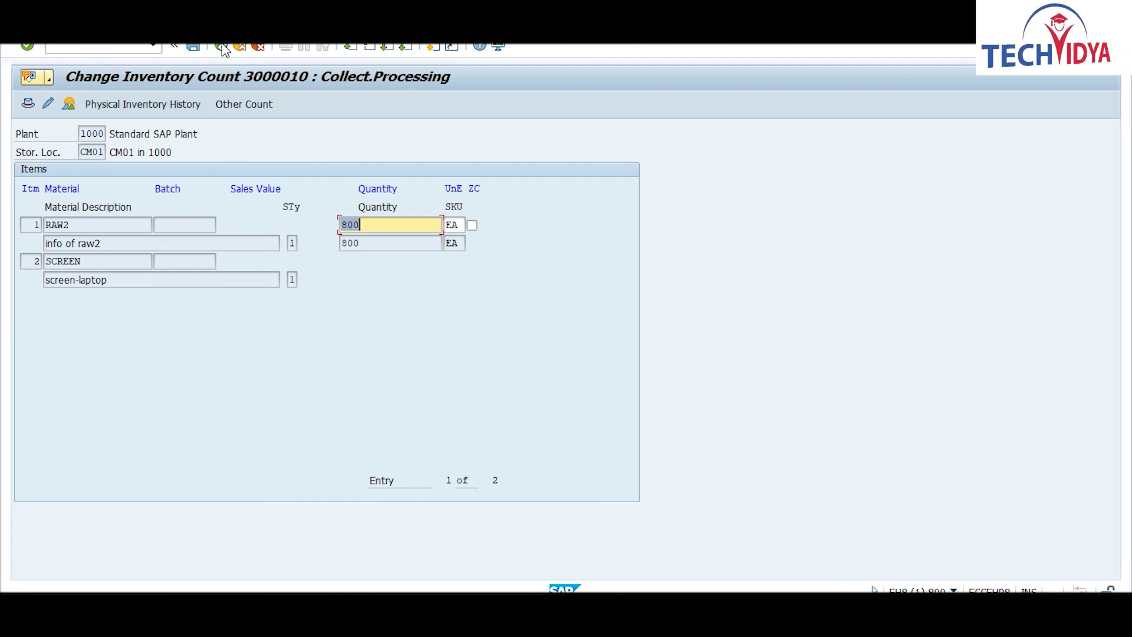
{"action": "left_click", "coordinate": [223, 47]}
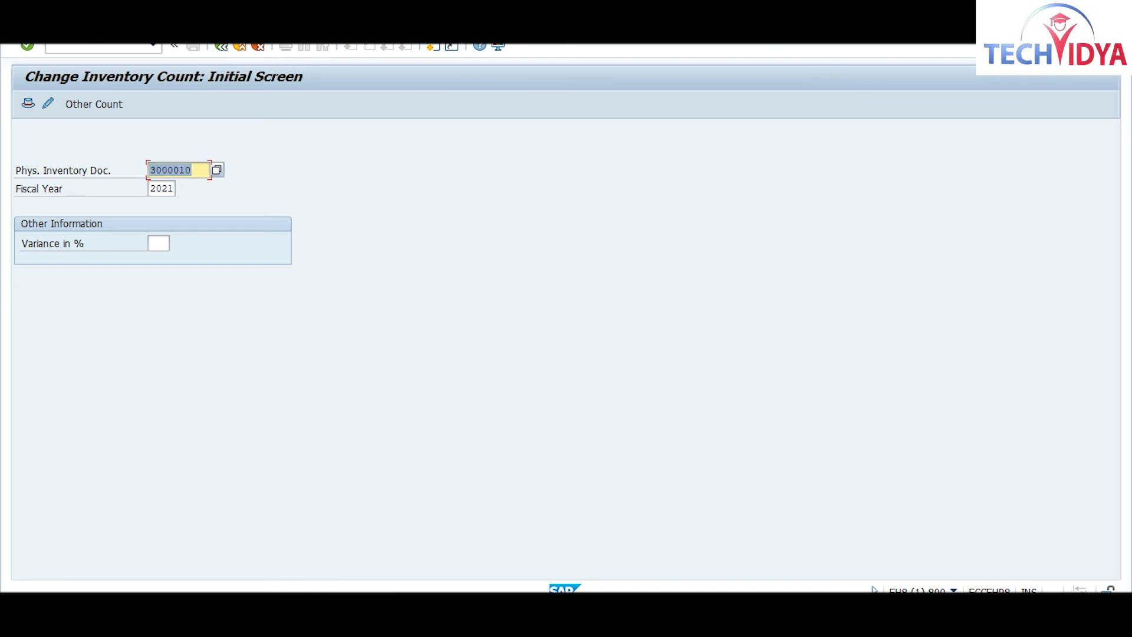
{"action": "left_click", "coordinate": [96, 46]}
Step: Run /nmi07 and load document 3000010, fiscal year 2021, posting date 22.08.2021
{"action": "type", "text": "/nn"}
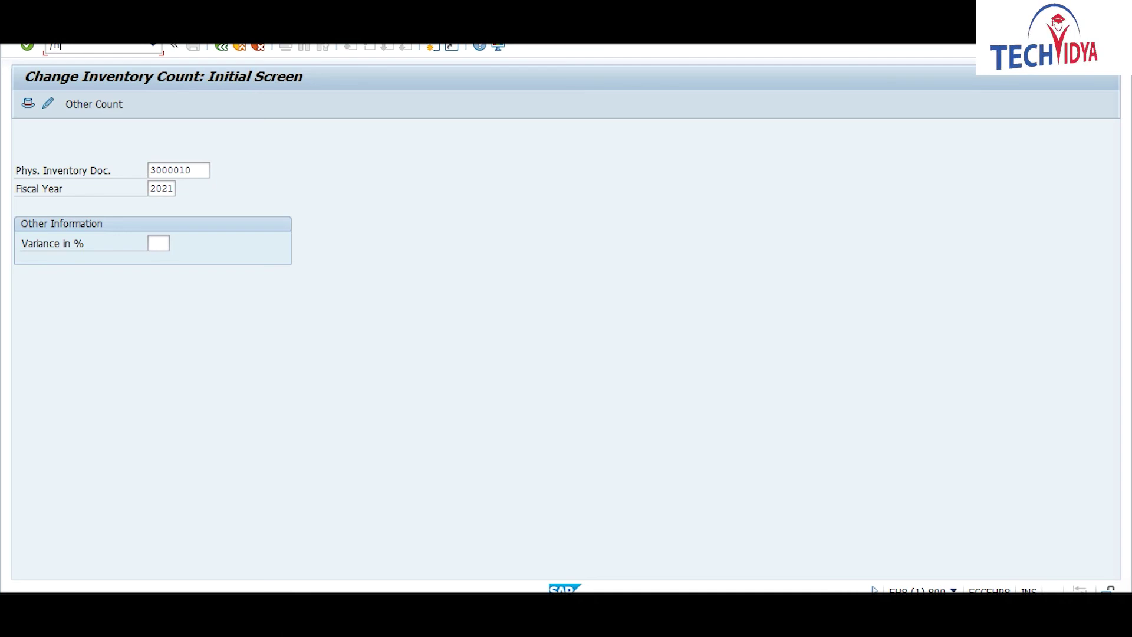
{"action": "type", "text": "m"}
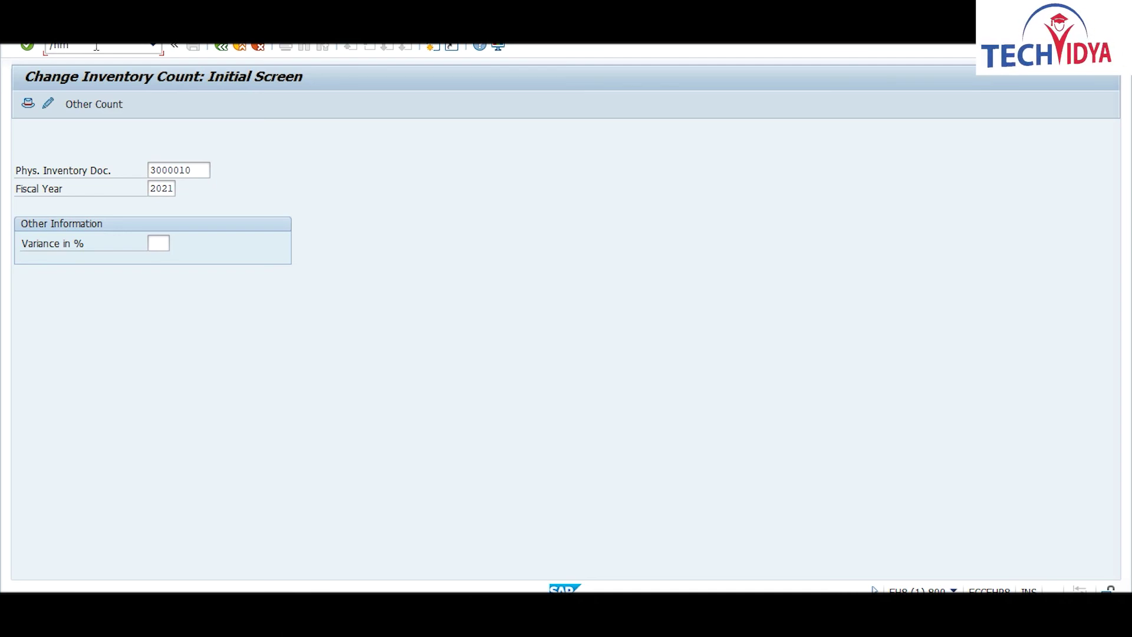
{"action": "type", "text": "i07"}
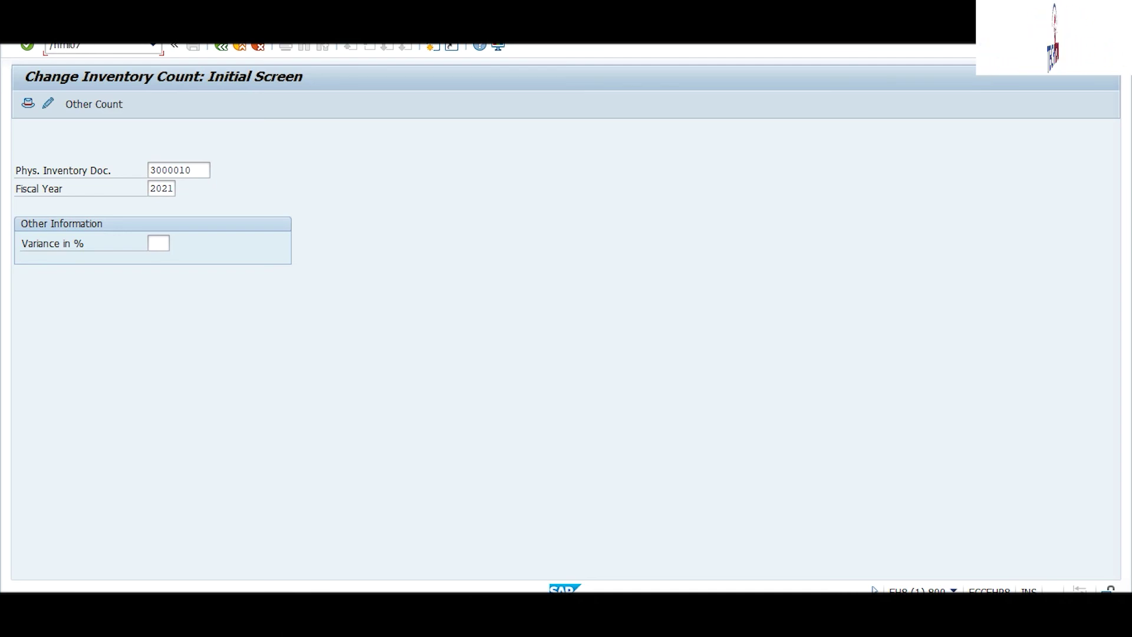
{"action": "key", "text": "Return"}
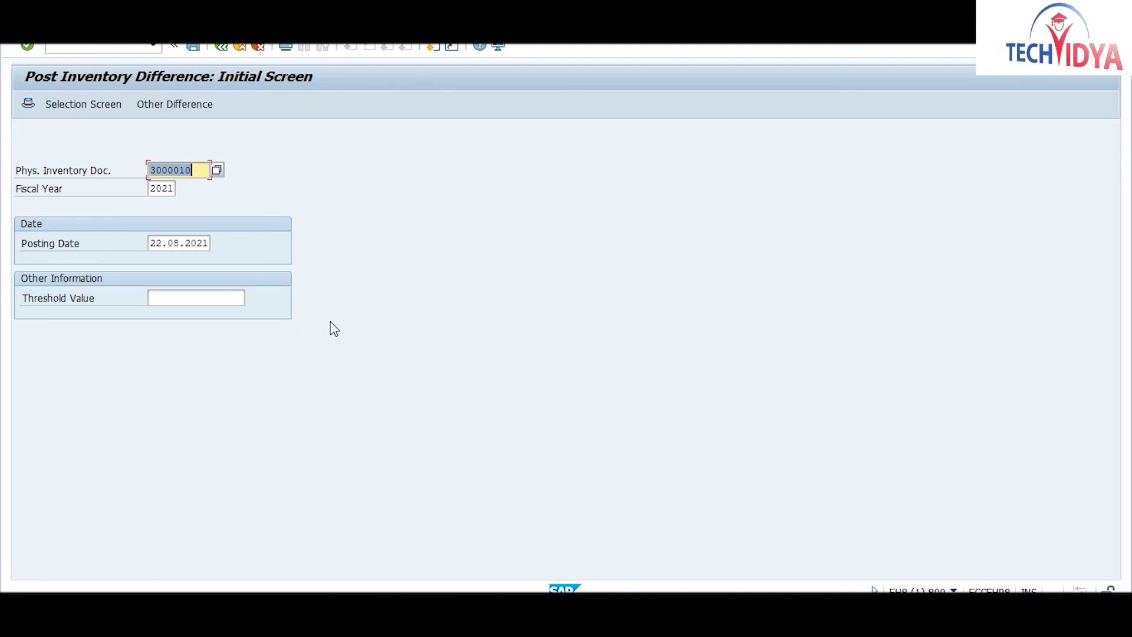
{"action": "key", "text": "Return"}
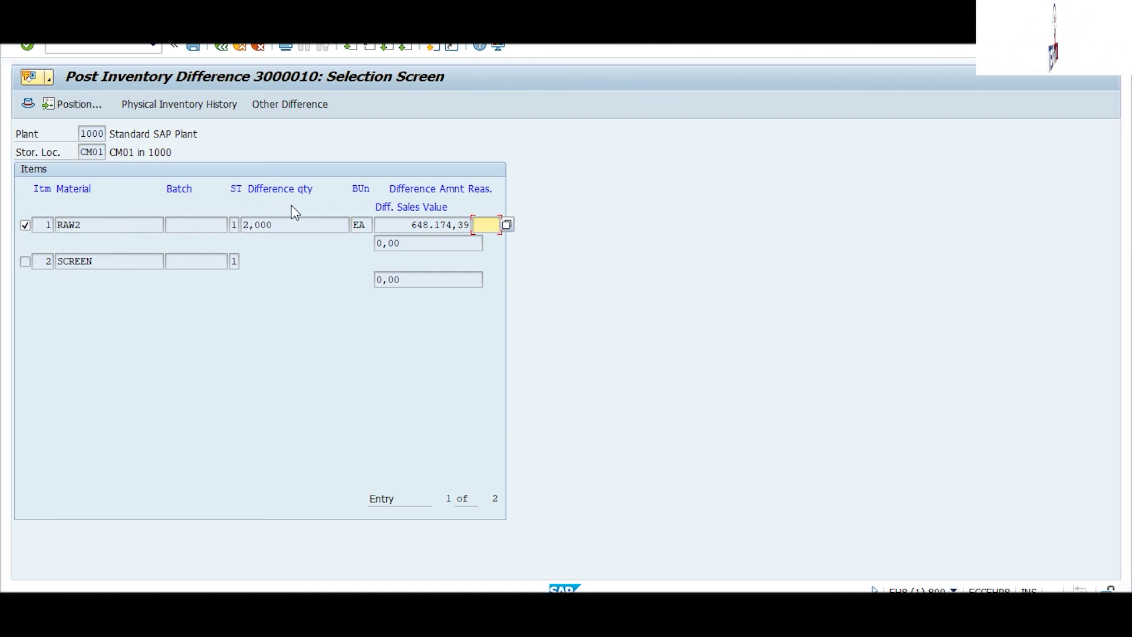
Step: Review RAW2's 2,000 difference quantity and 648.174,39 amount, then post the differences
{"action": "left_click_drag", "start_coordinate": [281, 228], "coordinate": [227, 226]}
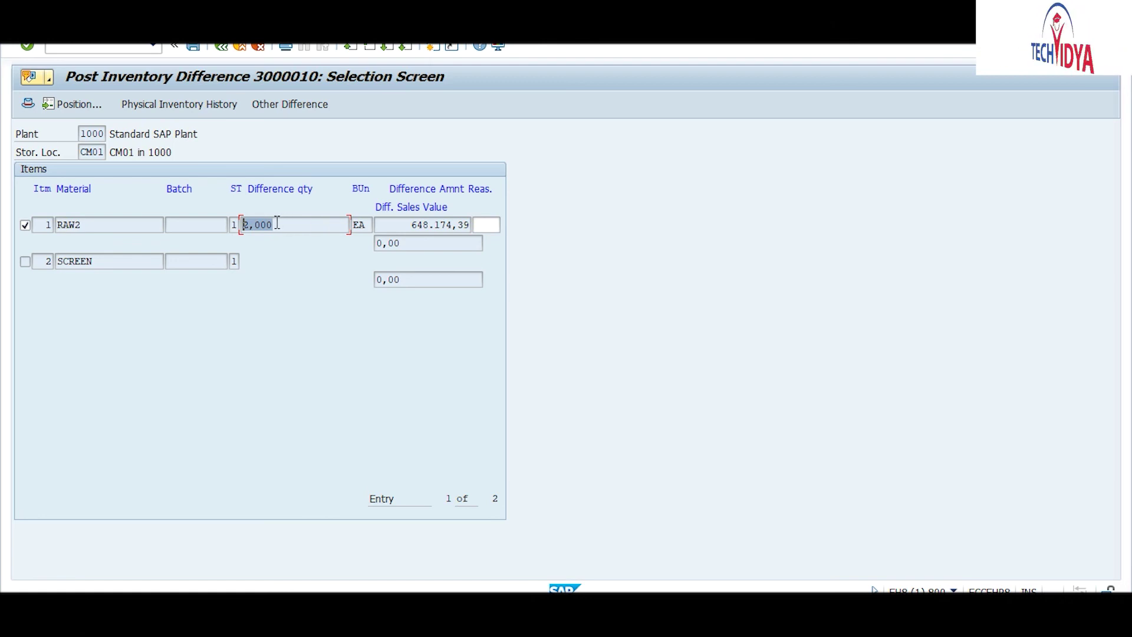
{"action": "left_click_drag", "start_coordinate": [407, 225], "coordinate": [499, 216]}
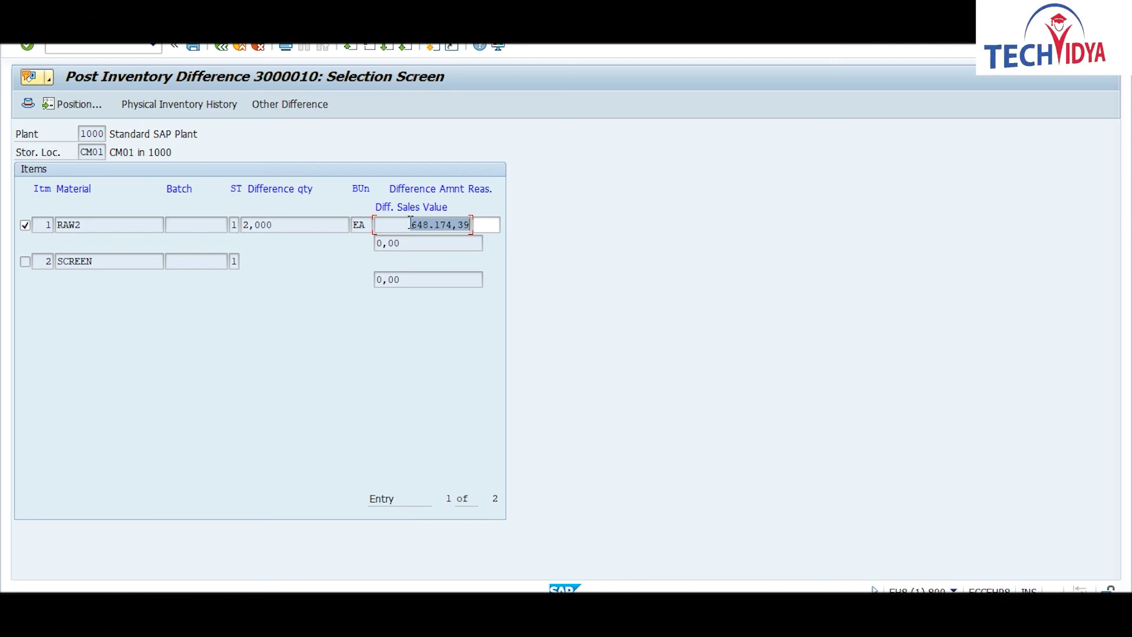
{"action": "left_click_drag", "start_coordinate": [411, 224], "coordinate": [476, 225]}
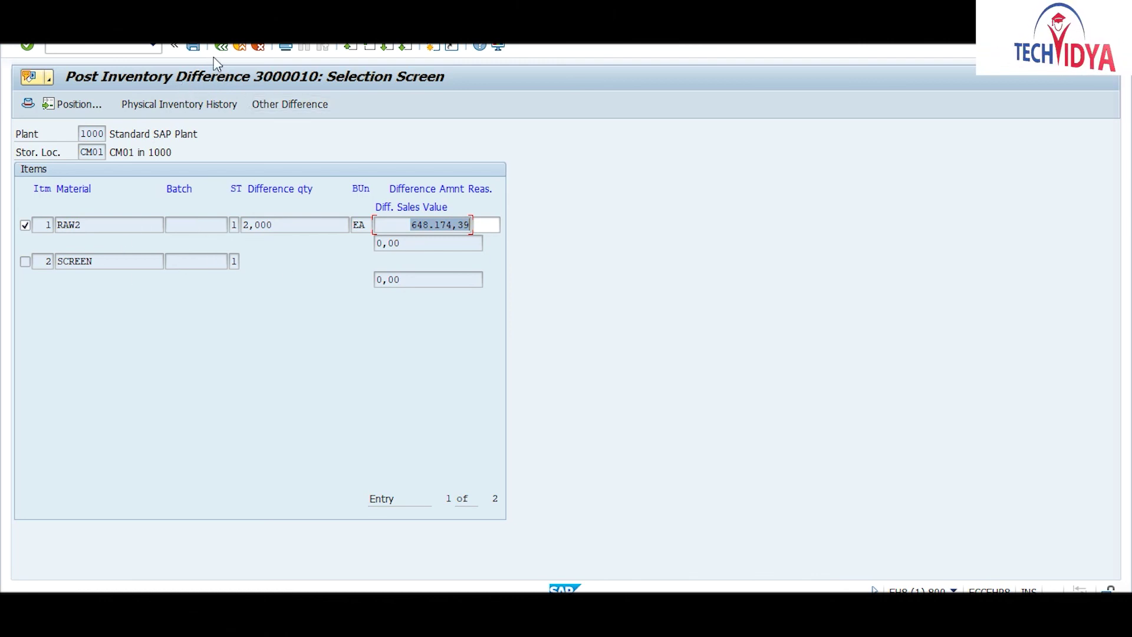
{"action": "left_click", "coordinate": [193, 47]}
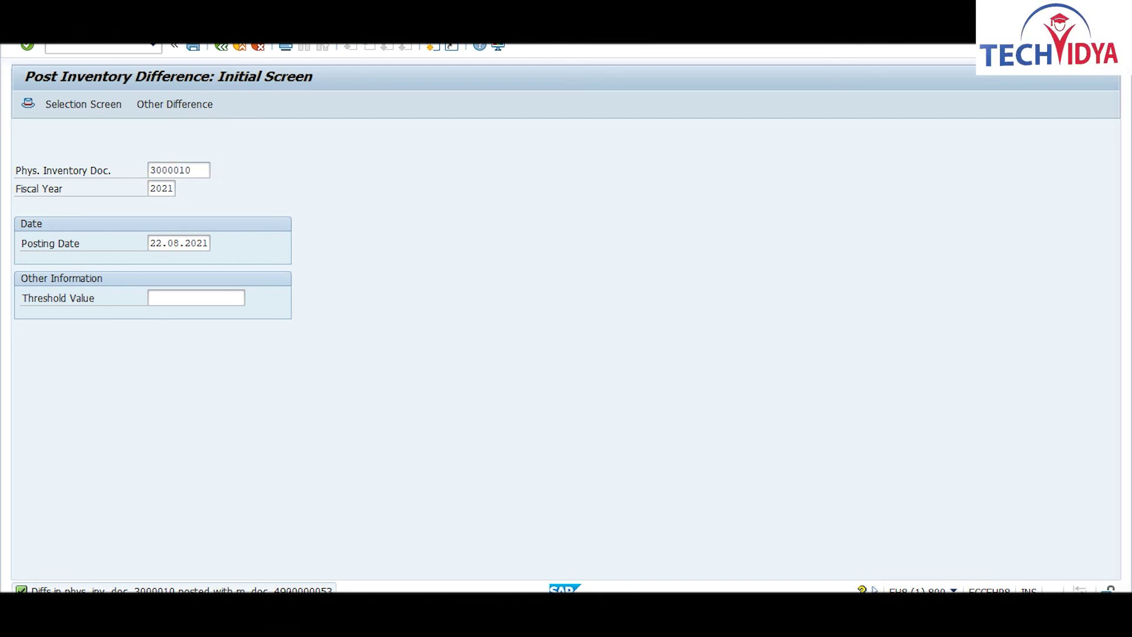
Step: Open the posting message's full text and copy its heading line to Notepad
{"action": "left_click", "coordinate": [296, 587]}
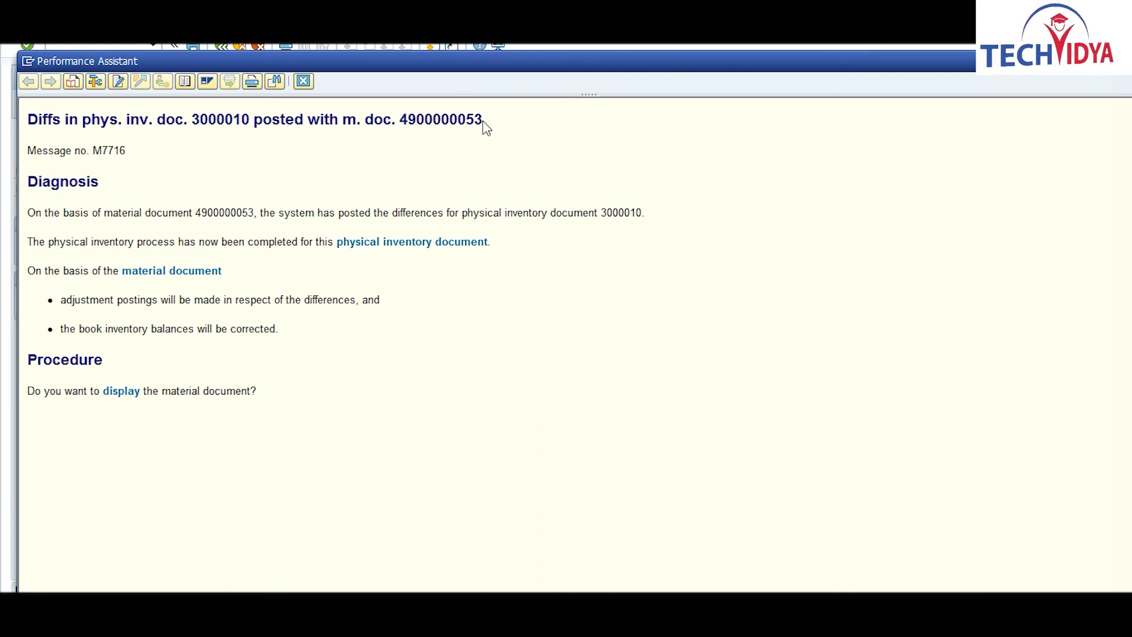
{"action": "left_click_drag", "start_coordinate": [485, 120], "coordinate": [33, 113]}
{"action": "key", "text": "ctrl+c"}
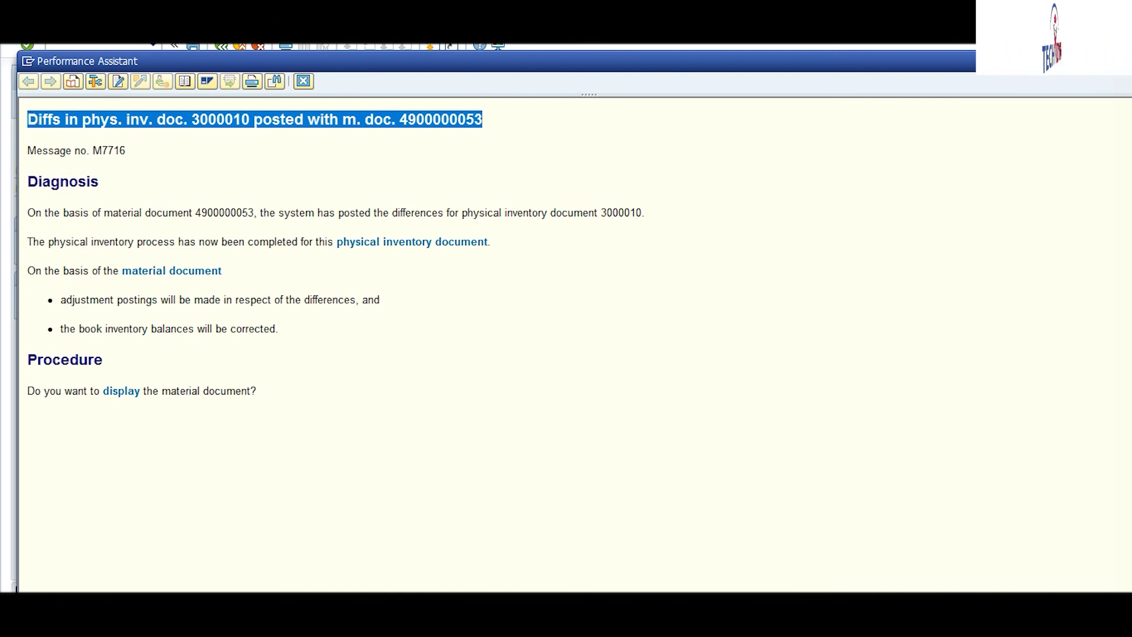
{"action": "key", "text": "alt+Tab"}
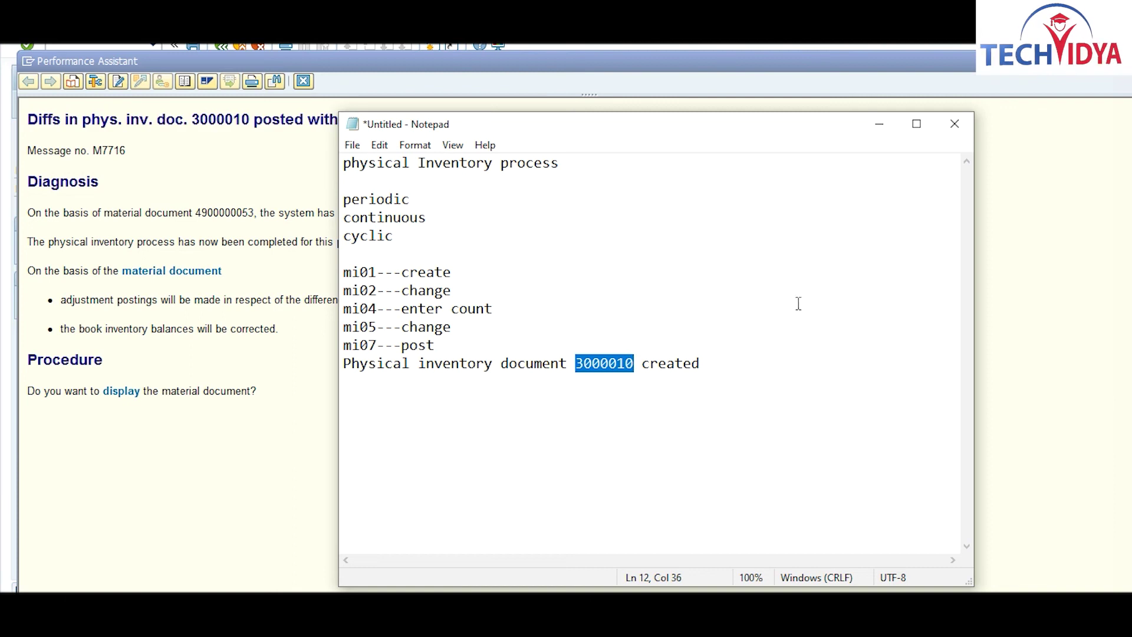
{"action": "left_click", "coordinate": [738, 373]}
{"action": "key", "text": "Return"}
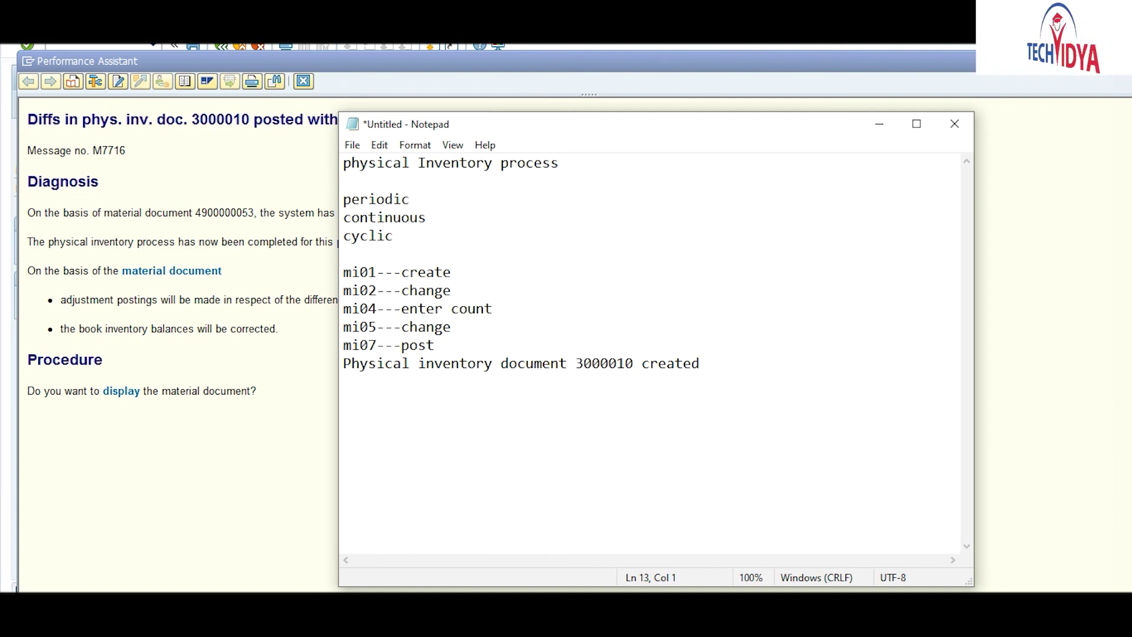
{"action": "key", "text": "ctrl+v"}
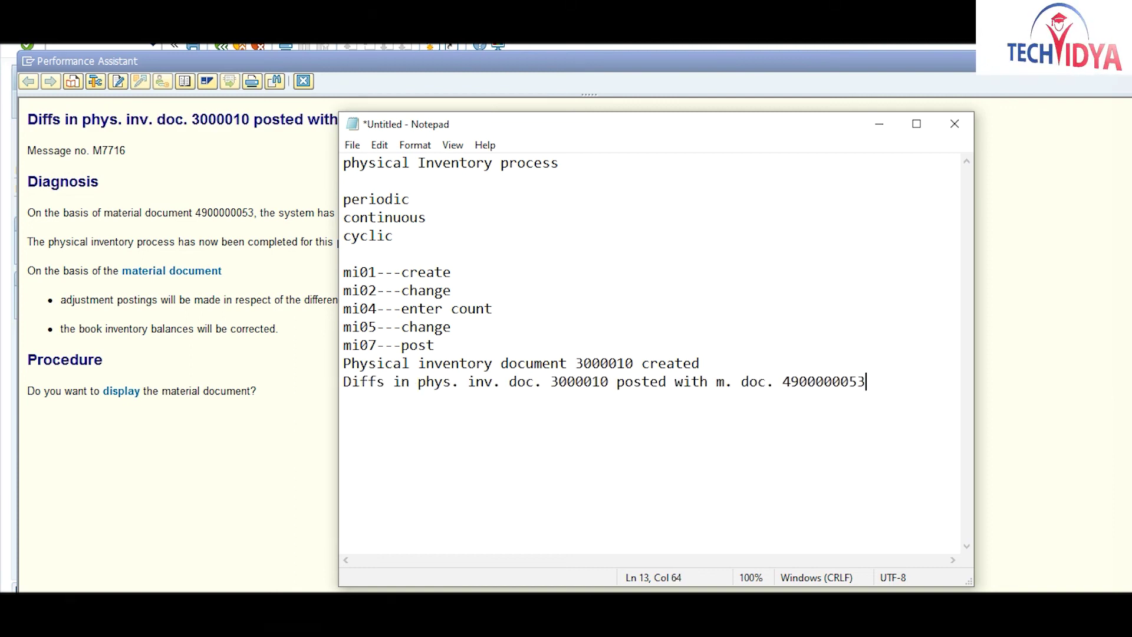
Step: Close the posting message text and minimize Notepad to reveal SAP
{"action": "left_click", "coordinate": [296, 465]}
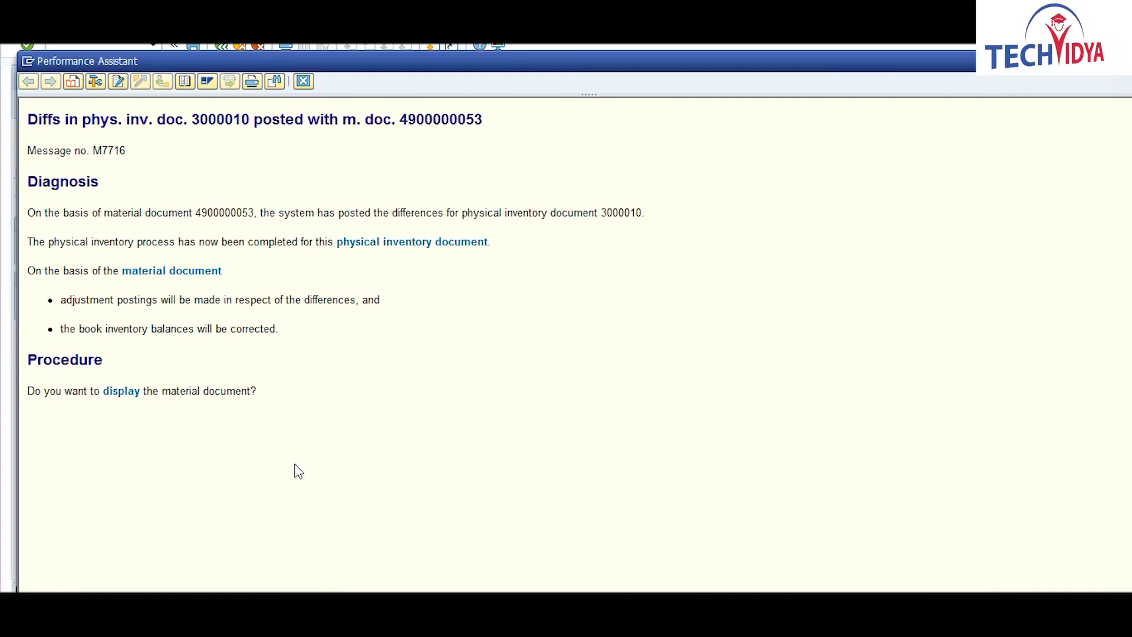
{"action": "left_click", "coordinate": [303, 81]}
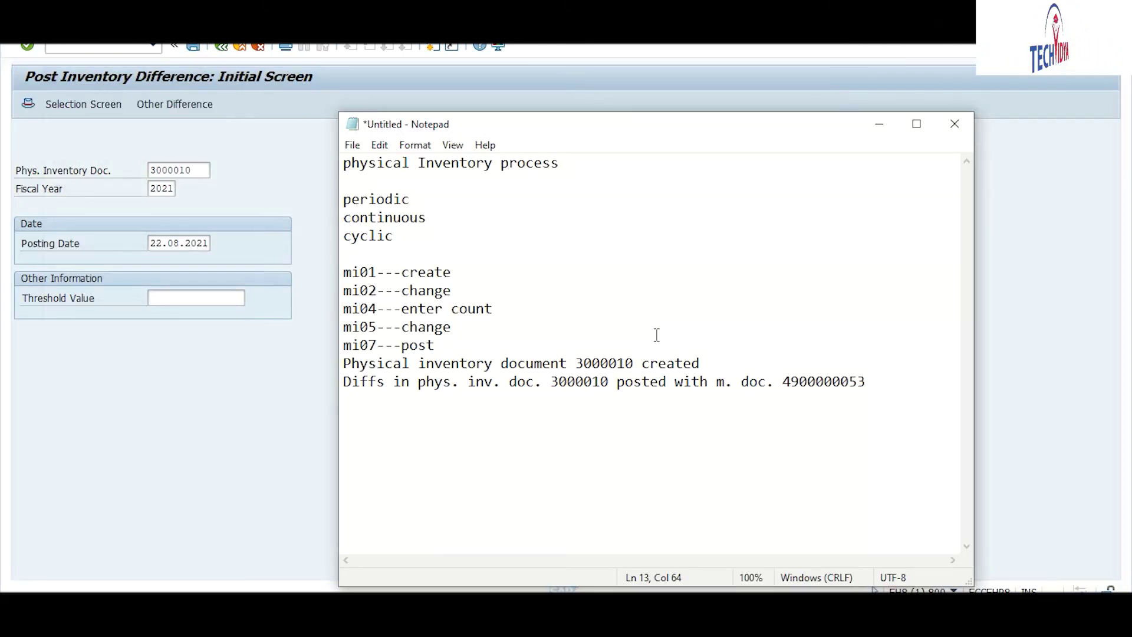
{"action": "left_click", "coordinate": [878, 124]}
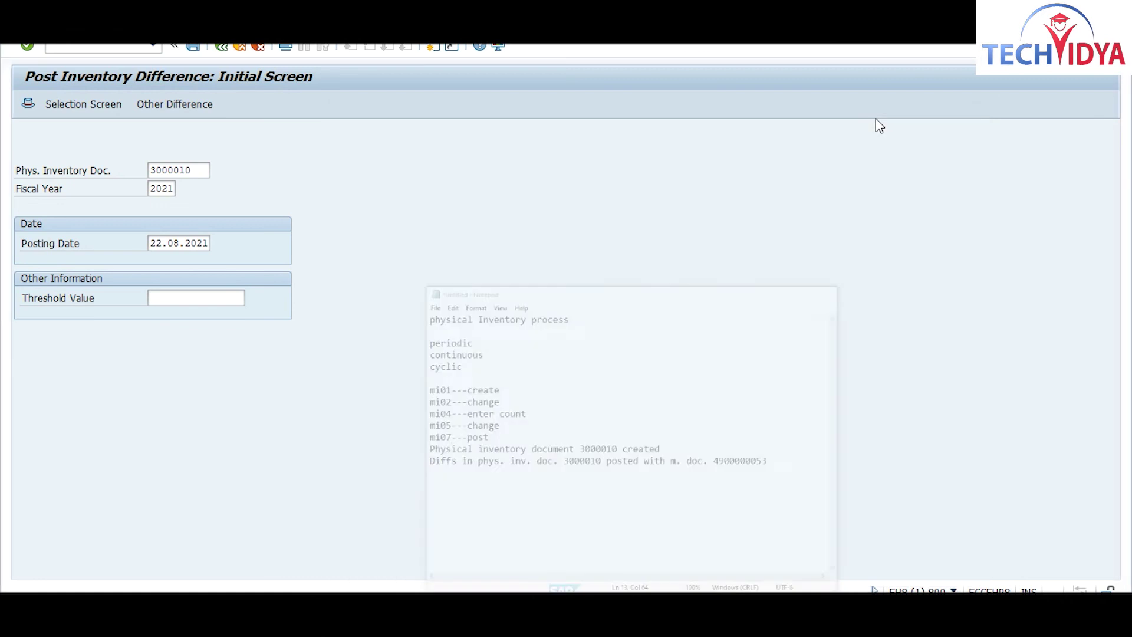
Step: Display physical inventory document 3000010 via /nmi03 and open the inventory history for RAW2
{"action": "left_click", "coordinate": [111, 45]}
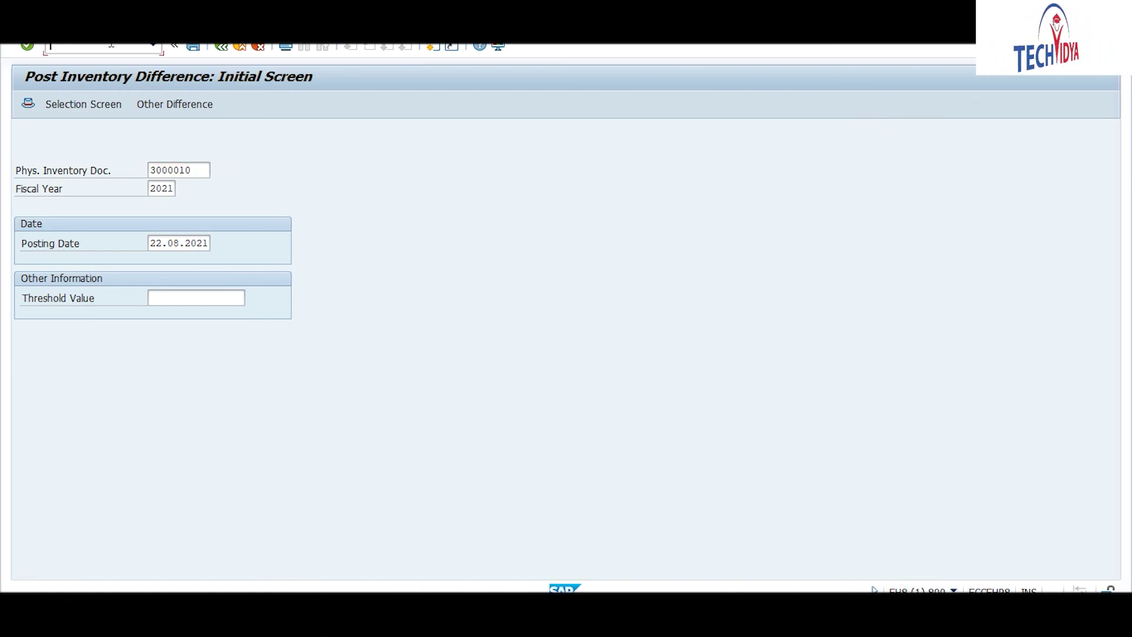
{"action": "type", "text": "/nm"}
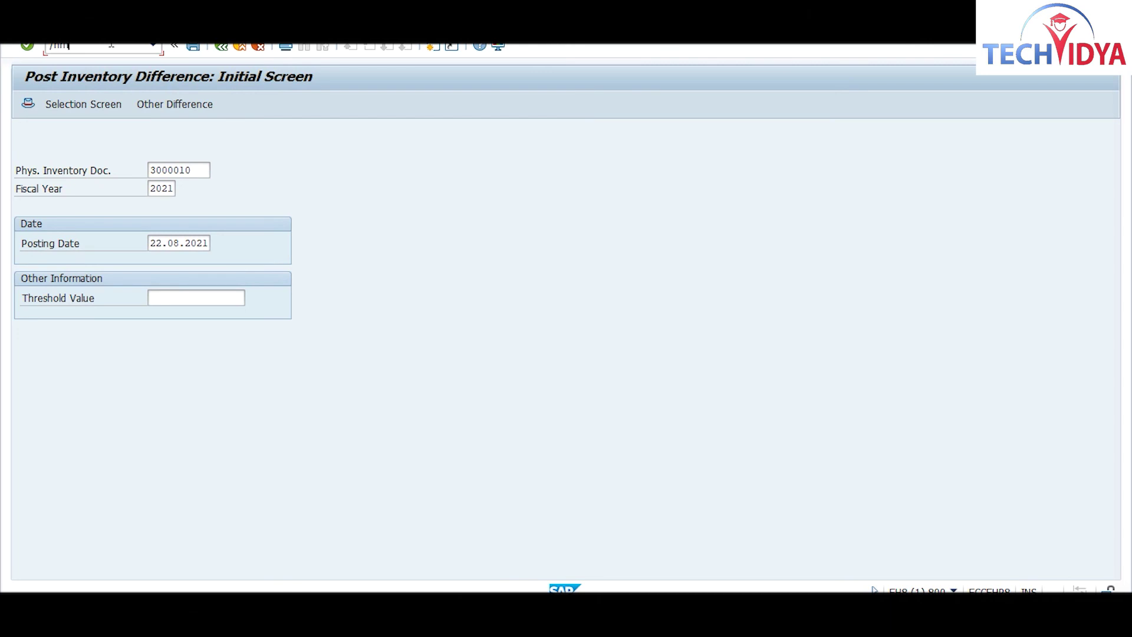
{"action": "type", "text": "i03"}
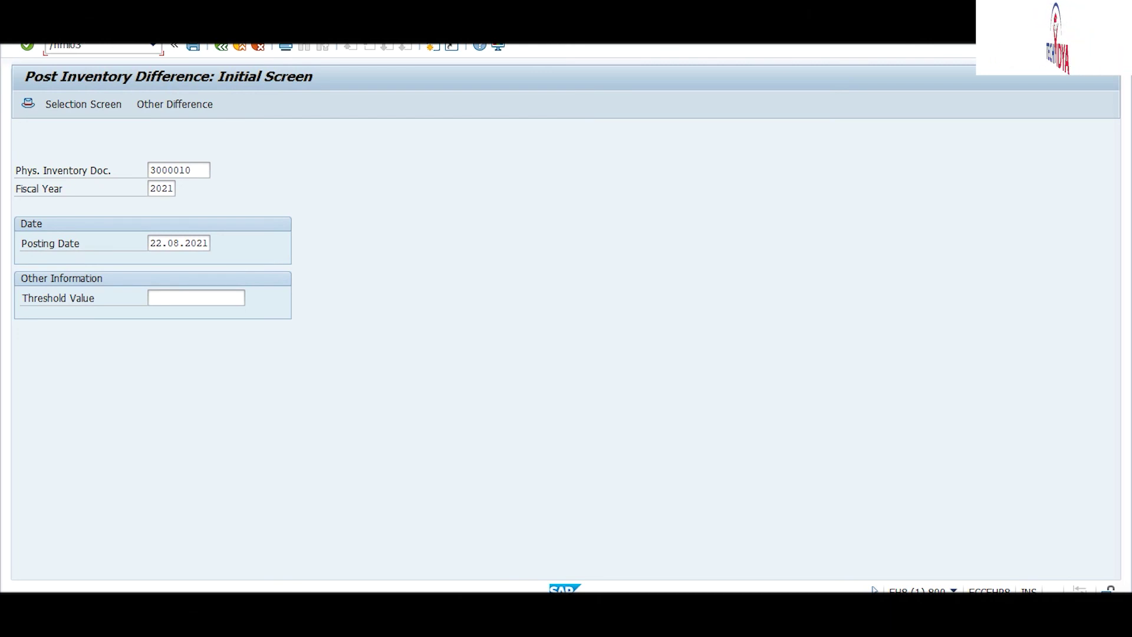
{"action": "key", "text": "Return"}
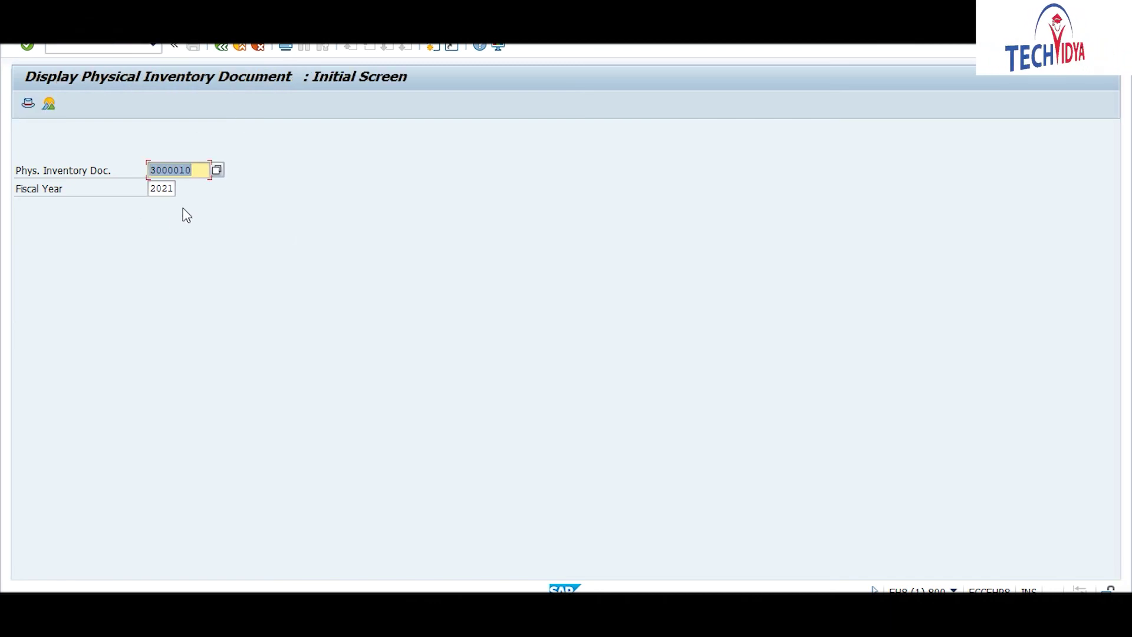
{"action": "key", "text": "Return"}
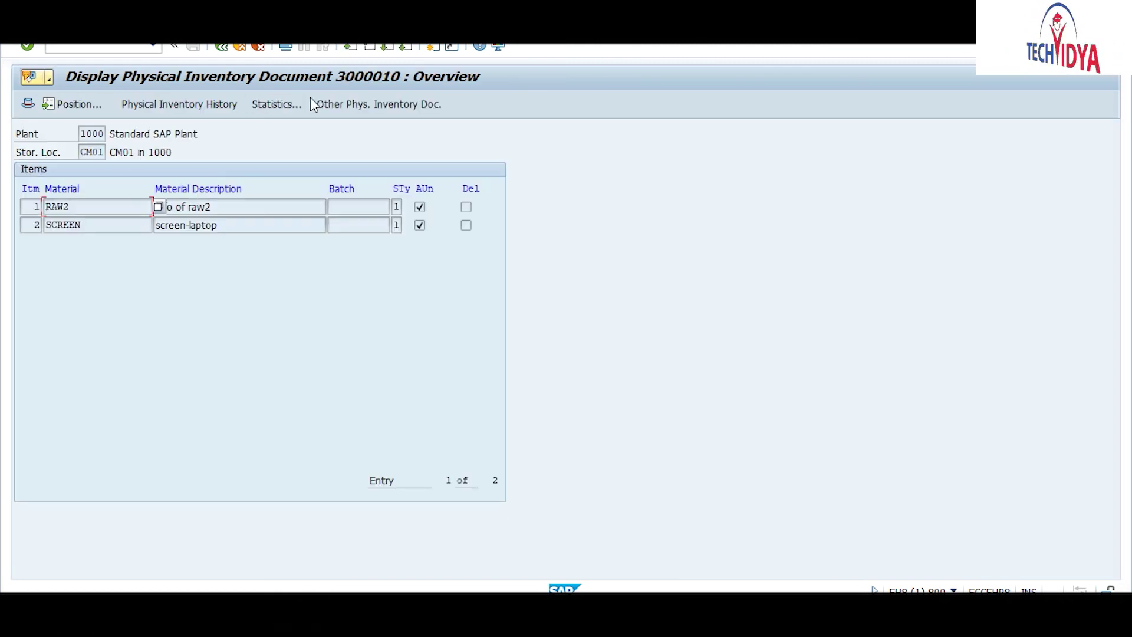
{"action": "left_click", "coordinate": [165, 105]}
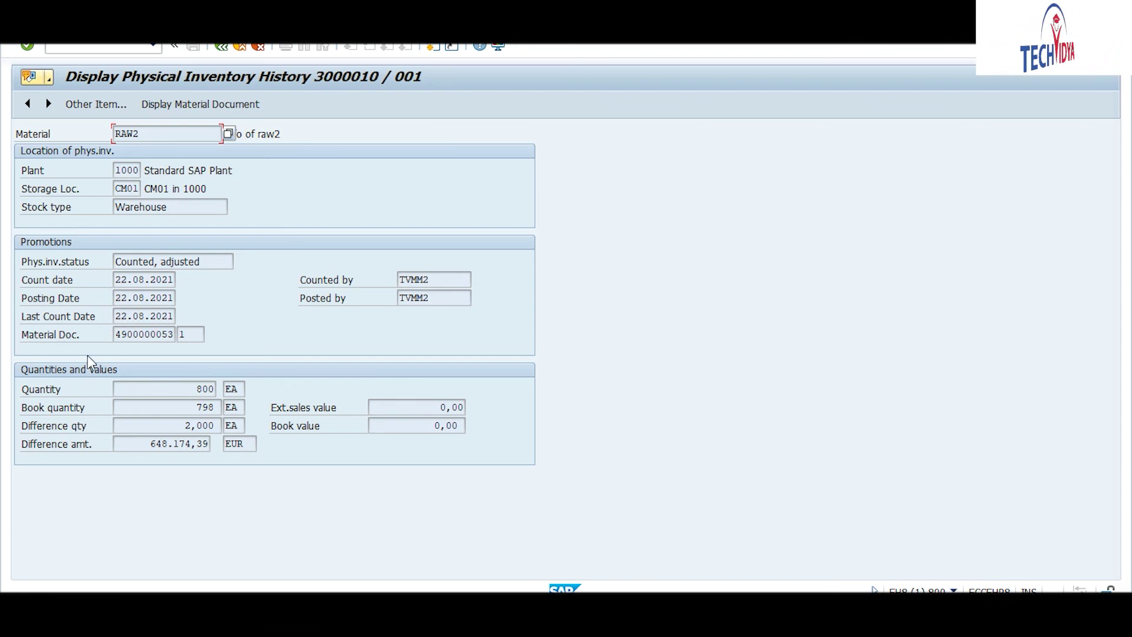
{"action": "double_click", "coordinate": [202, 388]}
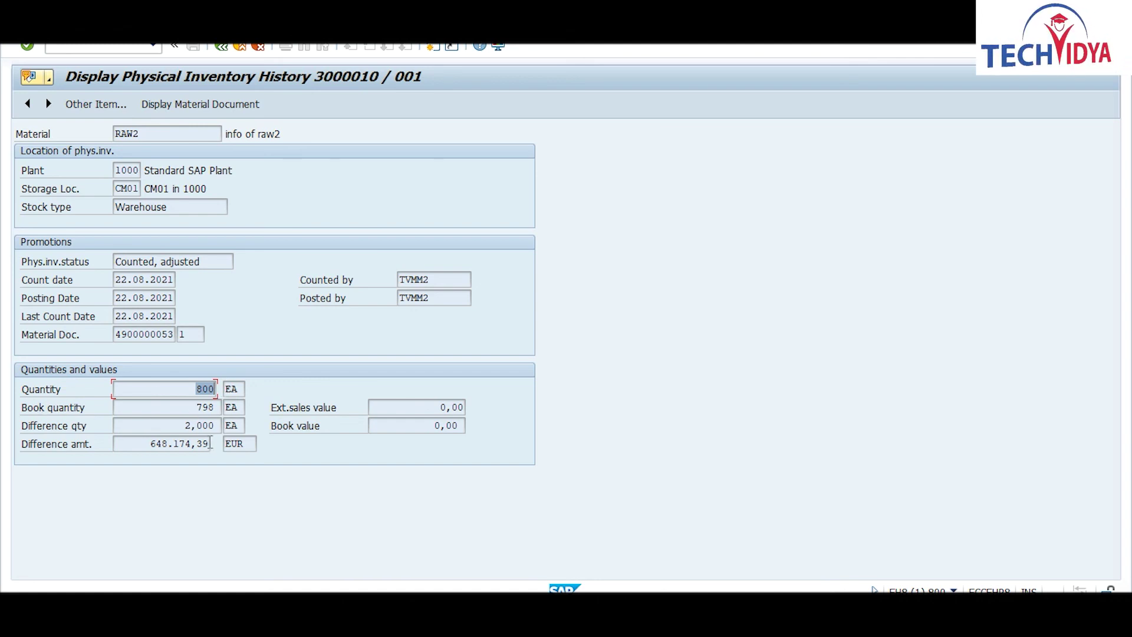
{"action": "double_click", "coordinate": [176, 425]}
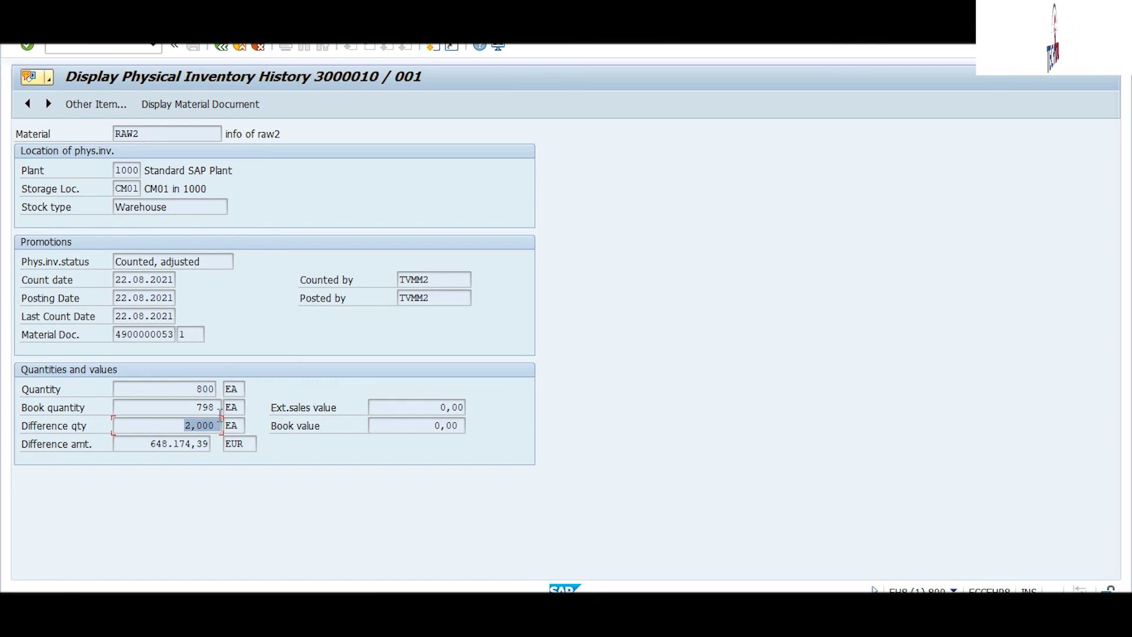
{"action": "double_click", "coordinate": [140, 443]}
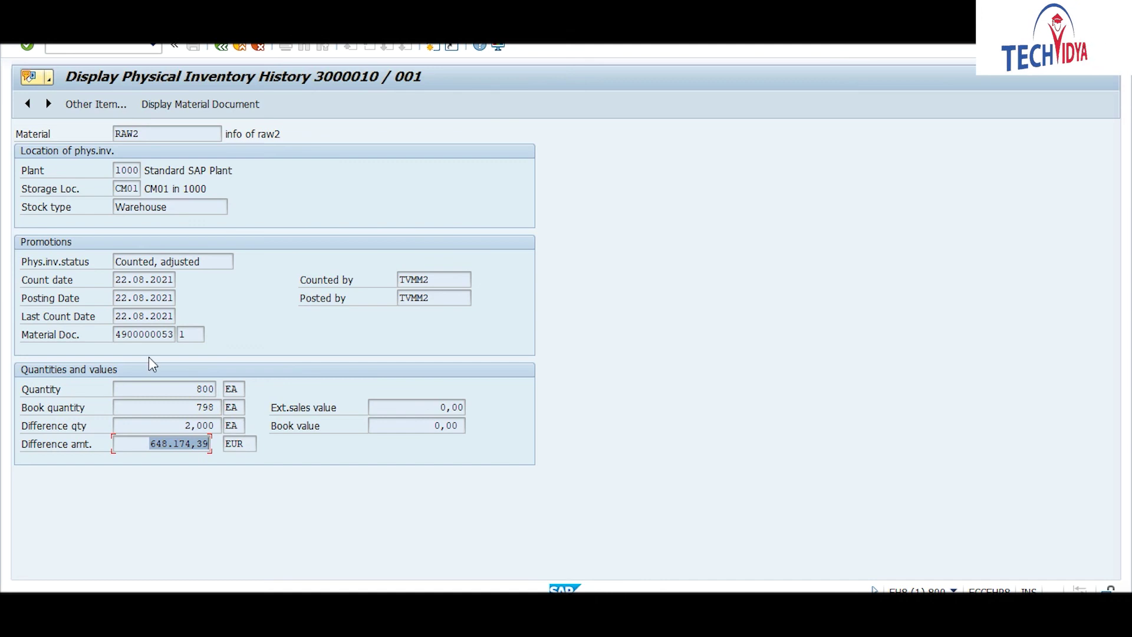
{"action": "left_click", "coordinate": [146, 334]}
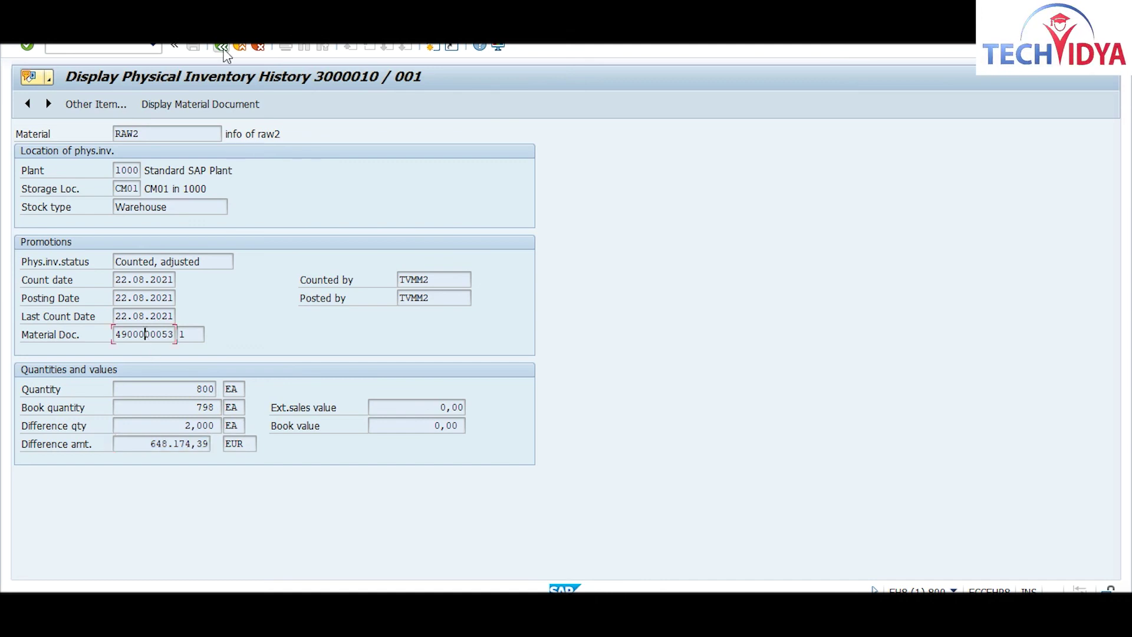
{"action": "left_click", "coordinate": [177, 109]}
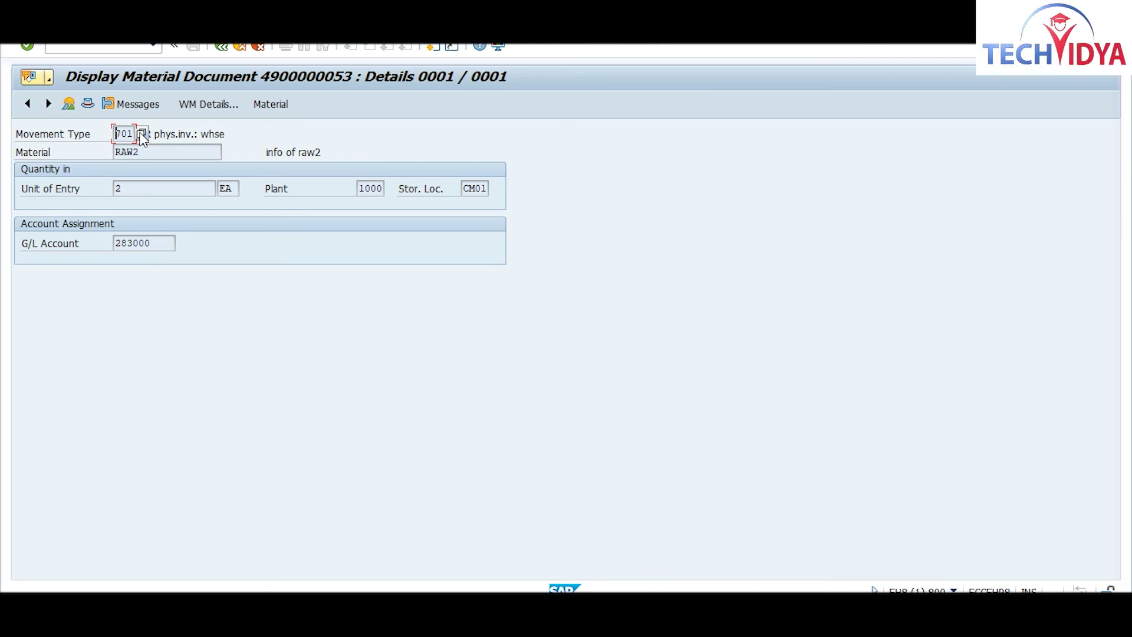
{"action": "left_click", "coordinate": [141, 134]}
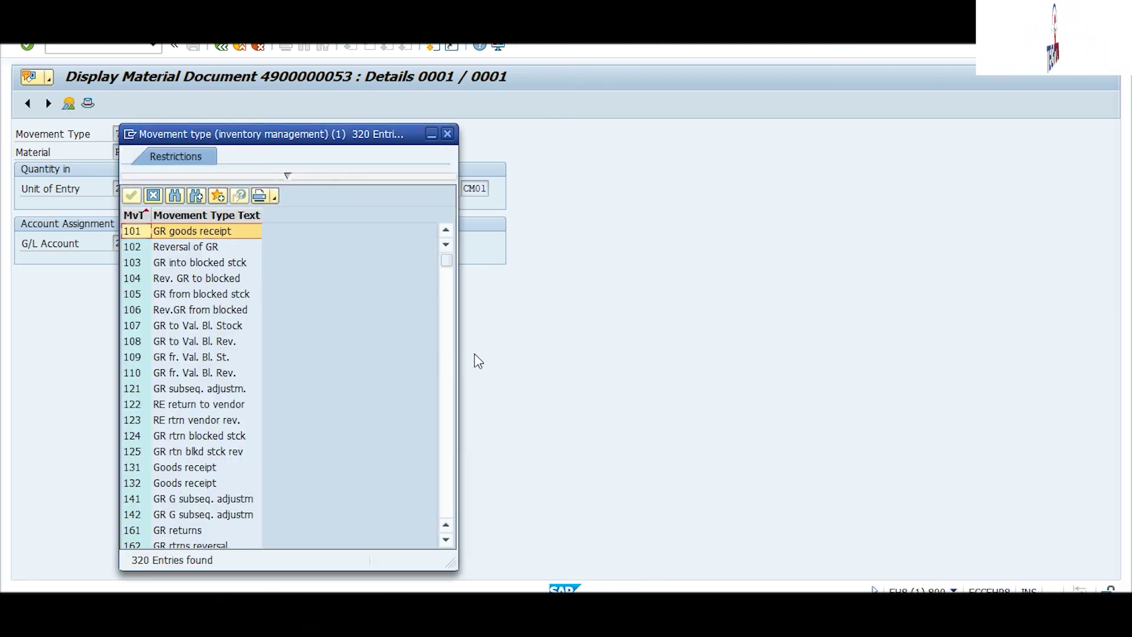
Step: Browse movement types 701–718 in the value list, noting 701 as GR phys.inv.: whse, then close it
{"action": "left_click_drag", "start_coordinate": [447, 260], "coordinate": [447, 451]}
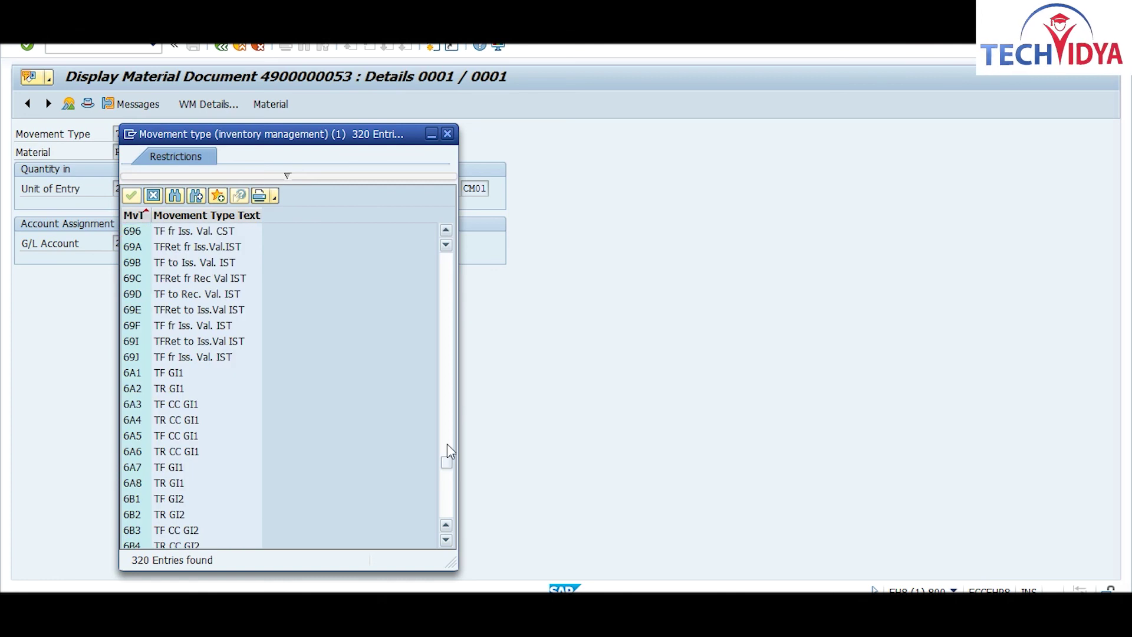
{"action": "left_click", "coordinate": [447, 444]}
{"action": "left_click_drag", "start_coordinate": [447, 450], "coordinate": [448, 487]}
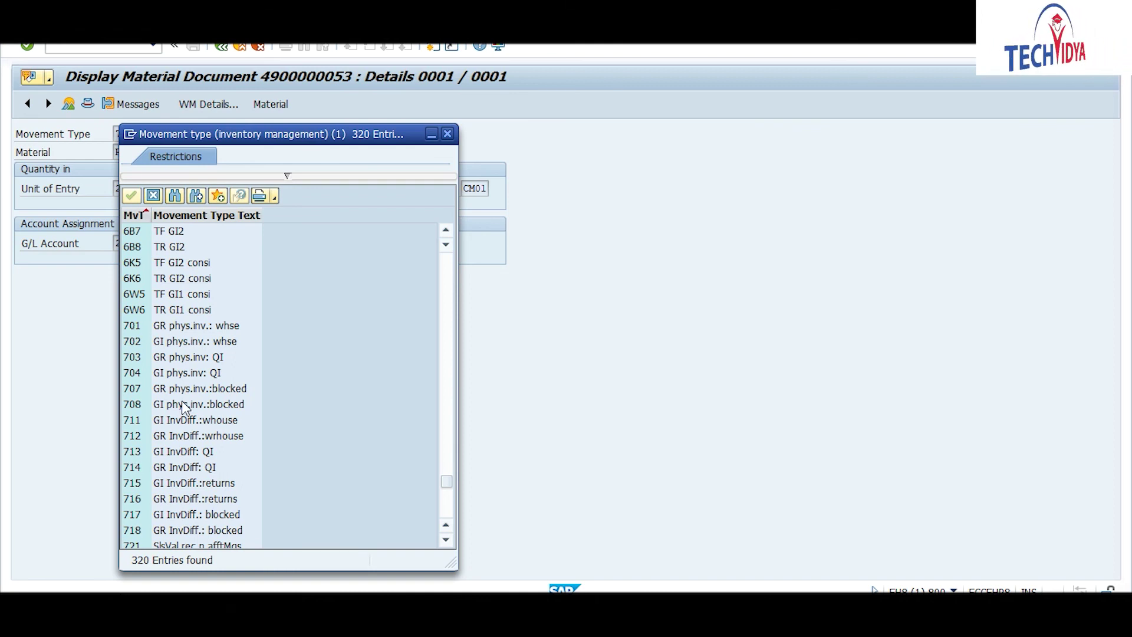
{"action": "left_click", "coordinate": [447, 134]}
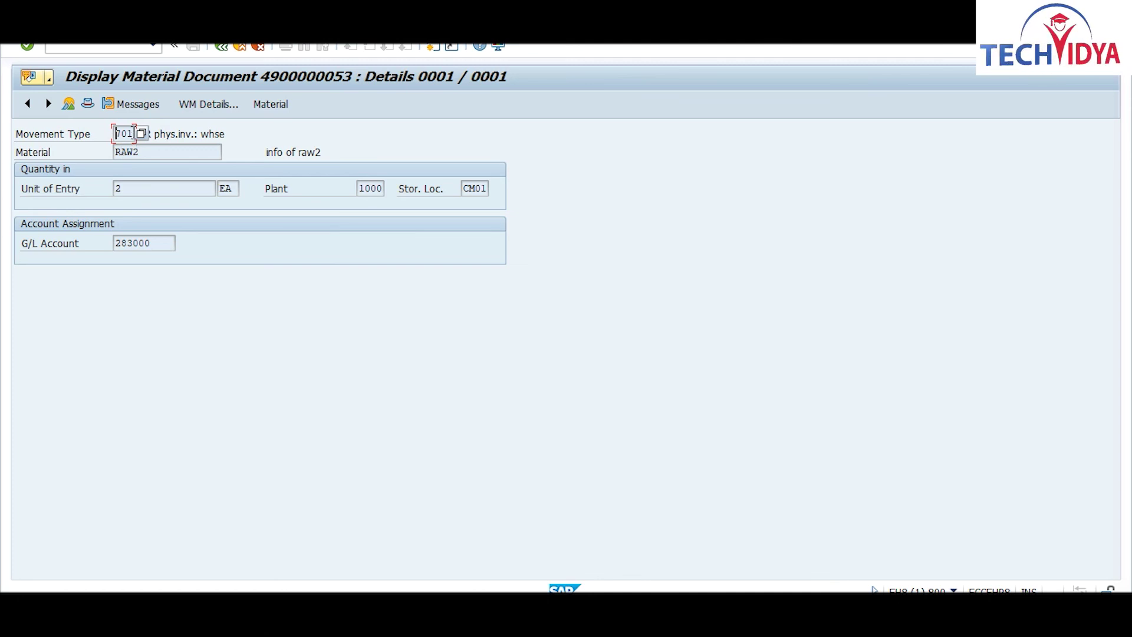
{"action": "left_click", "coordinate": [142, 135]}
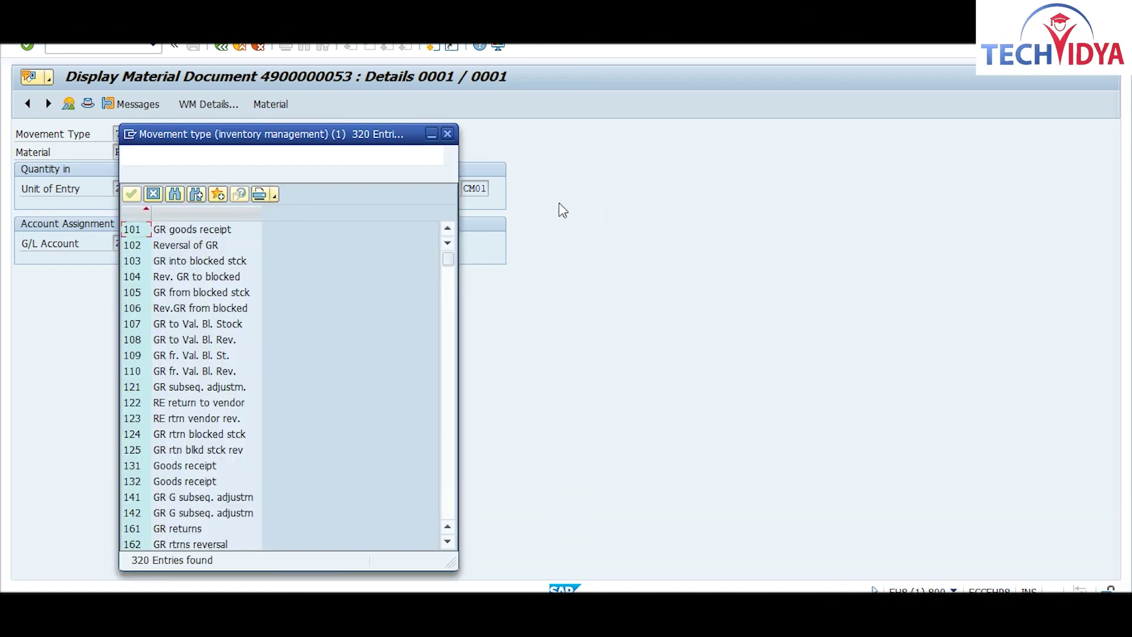
{"action": "left_click_drag", "start_coordinate": [449, 260], "coordinate": [457, 463]}
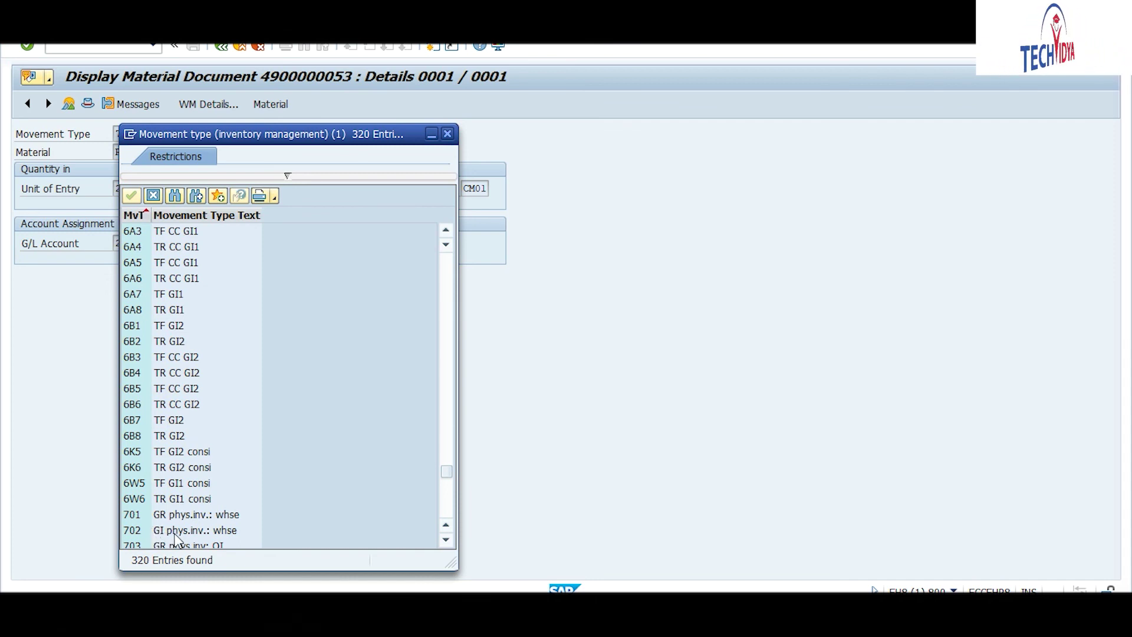
{"action": "left_click", "coordinate": [447, 134]}
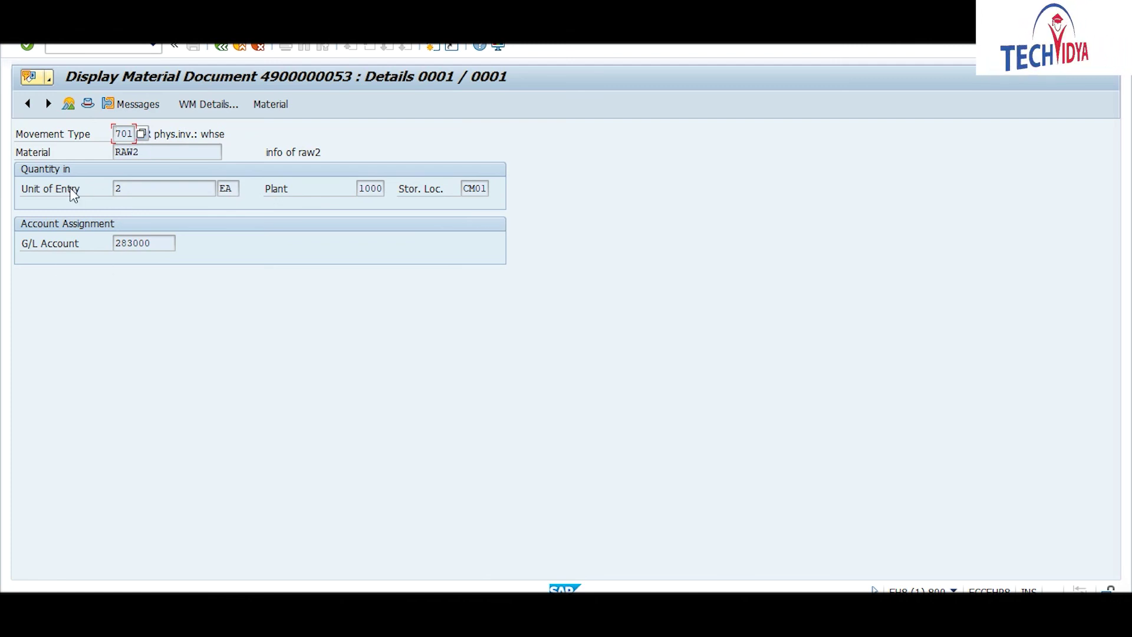
Step: Check entry quantity 2 and G/L account 283000, then go back to the document 3000010 overview
{"action": "left_click_drag", "start_coordinate": [135, 189], "coordinate": [78, 187]}
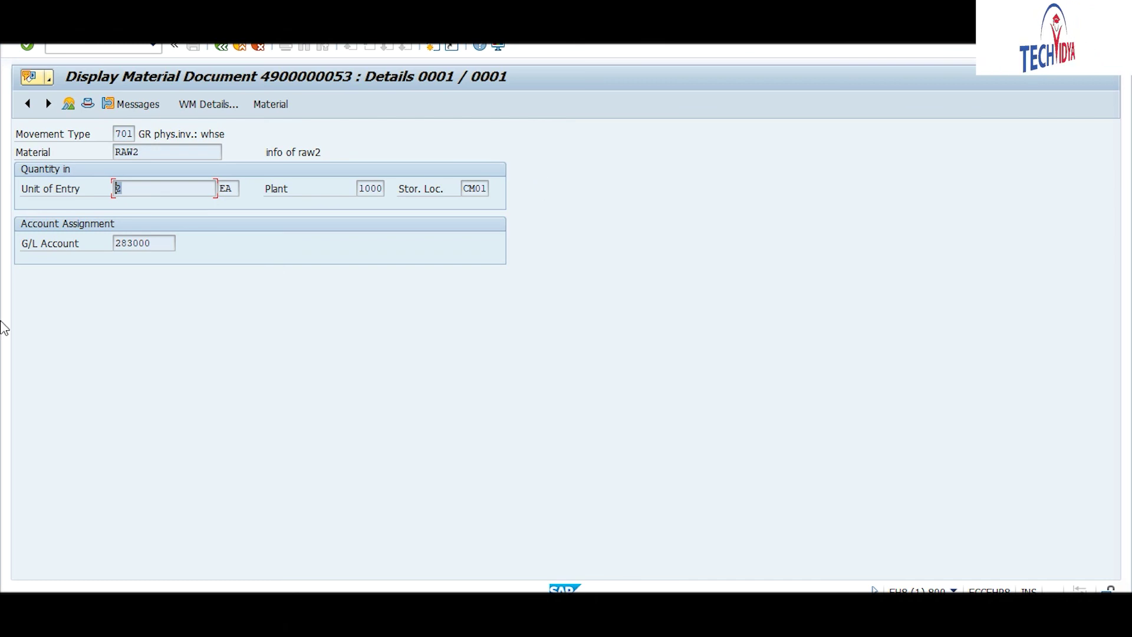
{"action": "left_click", "coordinate": [128, 242]}
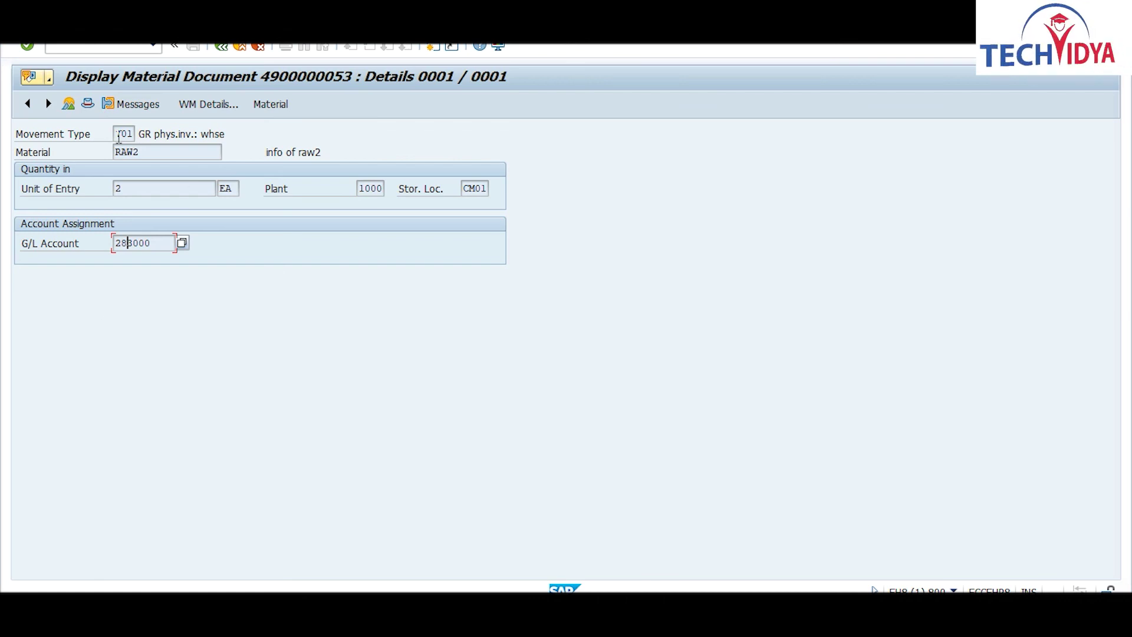
{"action": "left_click", "coordinate": [219, 49]}
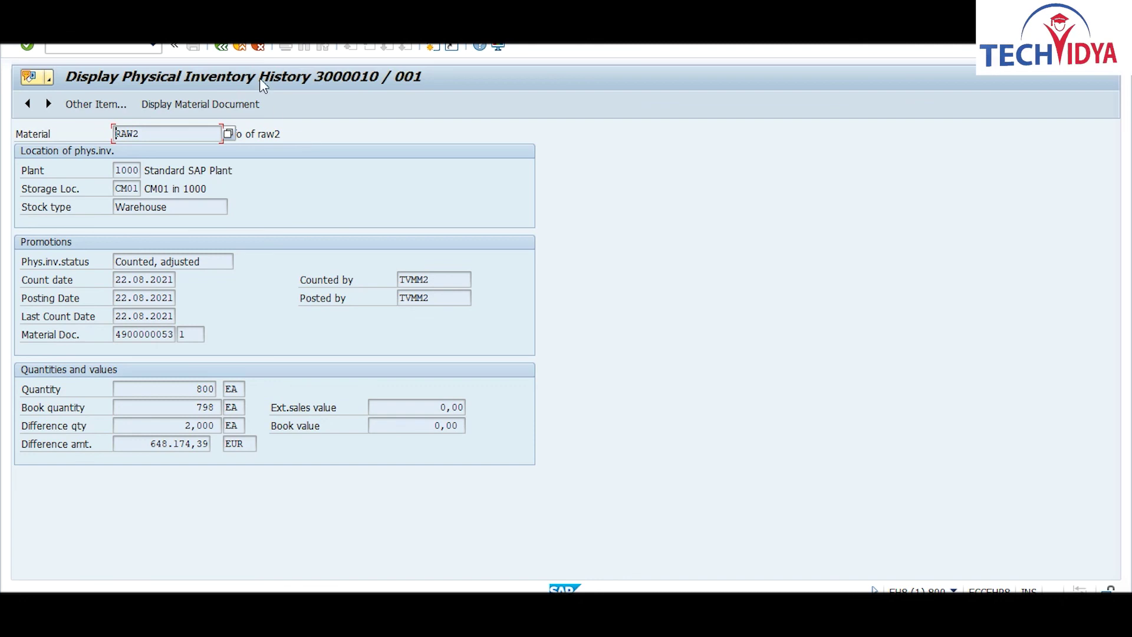
{"action": "left_click", "coordinate": [221, 47]}
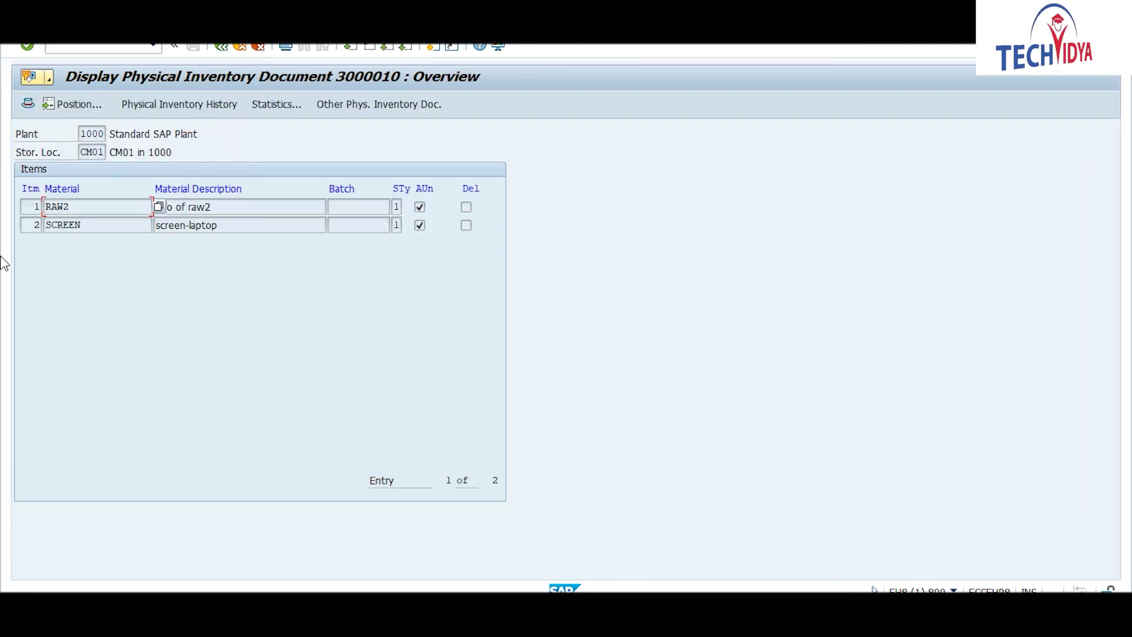
Step: Check that item 002 SCREEN is not yet counted with no material document, then return to the initial screen
{"action": "double_click", "coordinate": [63, 224]}
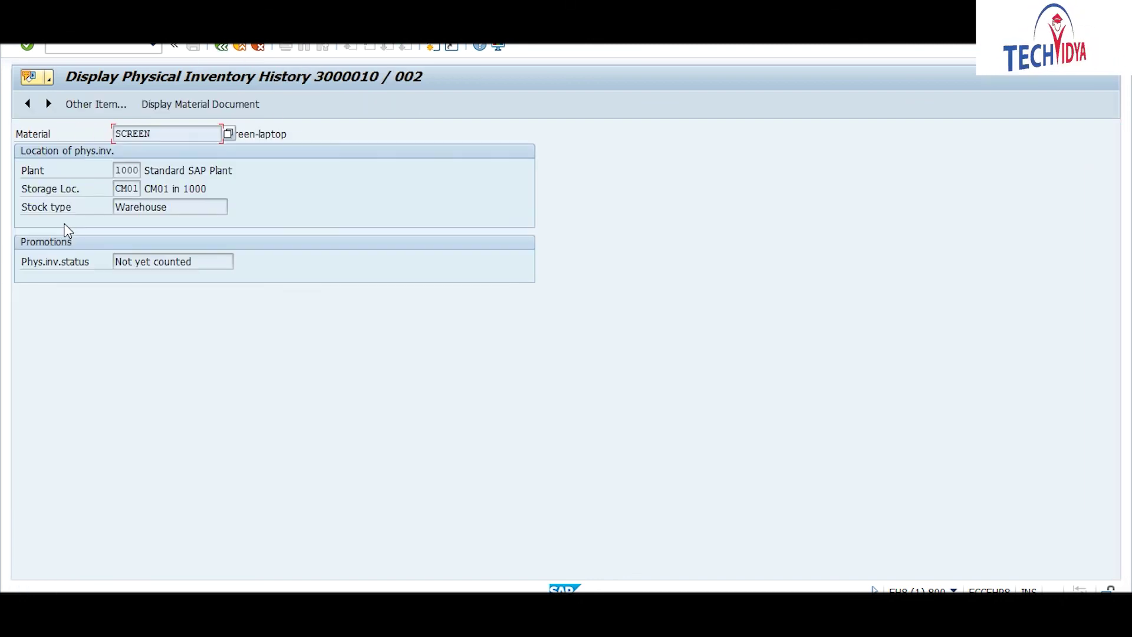
{"action": "left_click", "coordinate": [184, 104]}
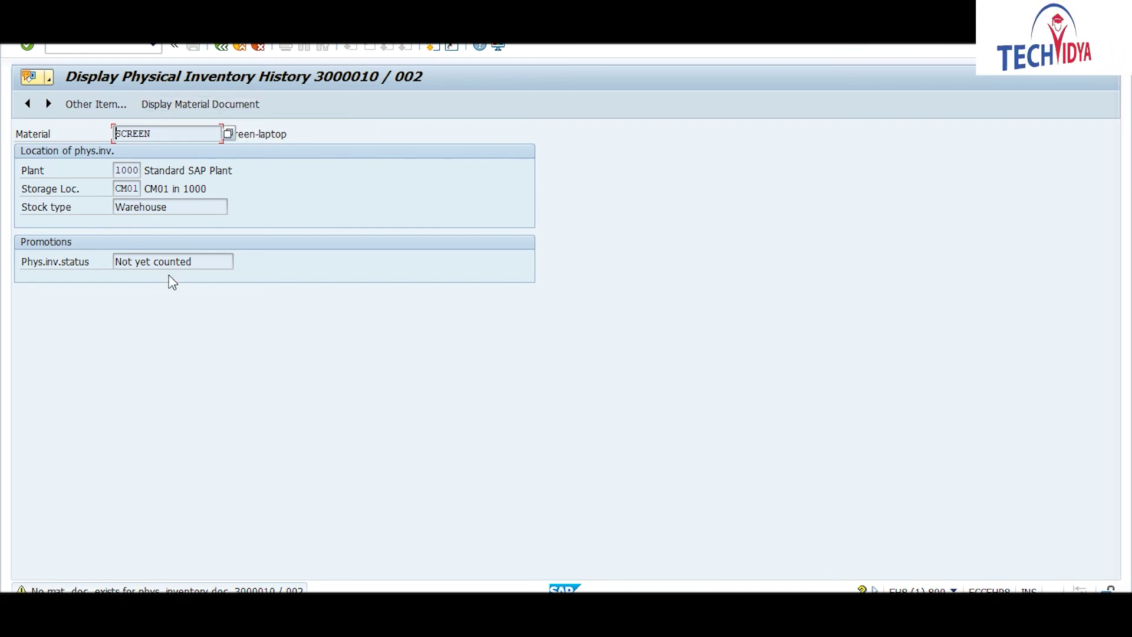
{"action": "left_click", "coordinate": [196, 262]}
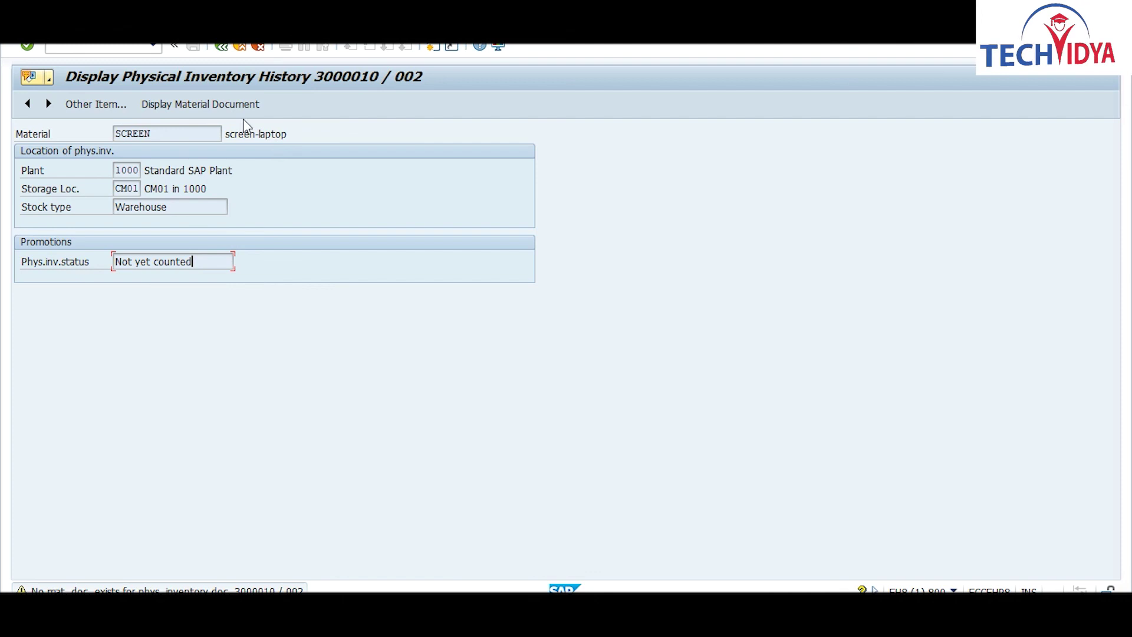
{"action": "left_click", "coordinate": [220, 47]}
{"action": "left_click", "coordinate": [223, 51]}
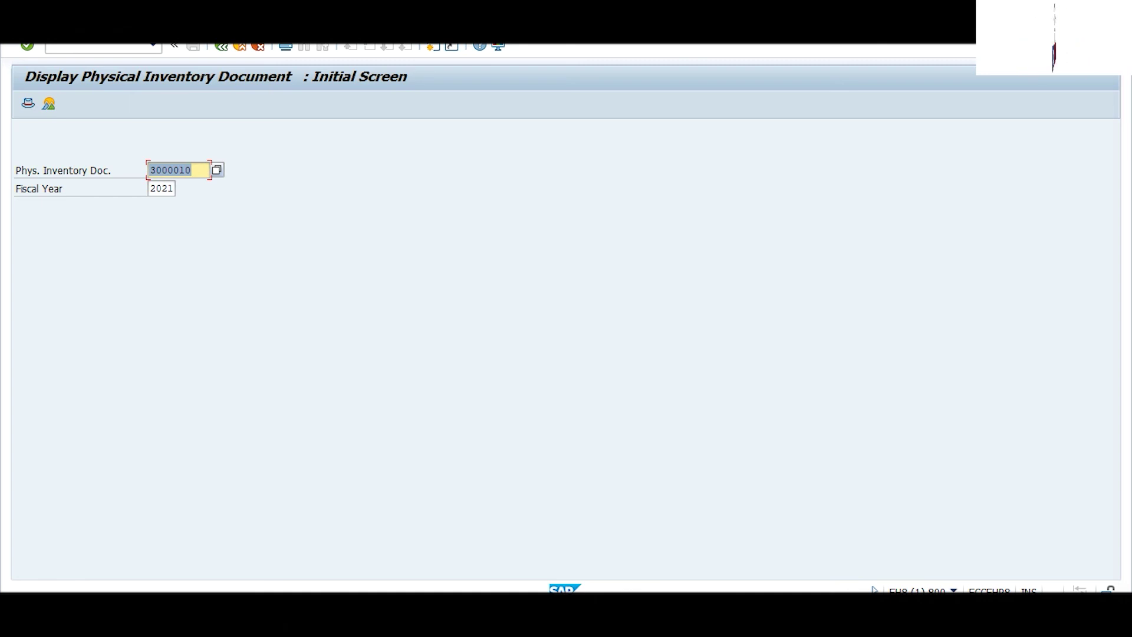
Step: Hide the browser's screen-sharing notice and switch to the Google Meet call window
{"action": "left_click", "coordinate": [508, 624]}
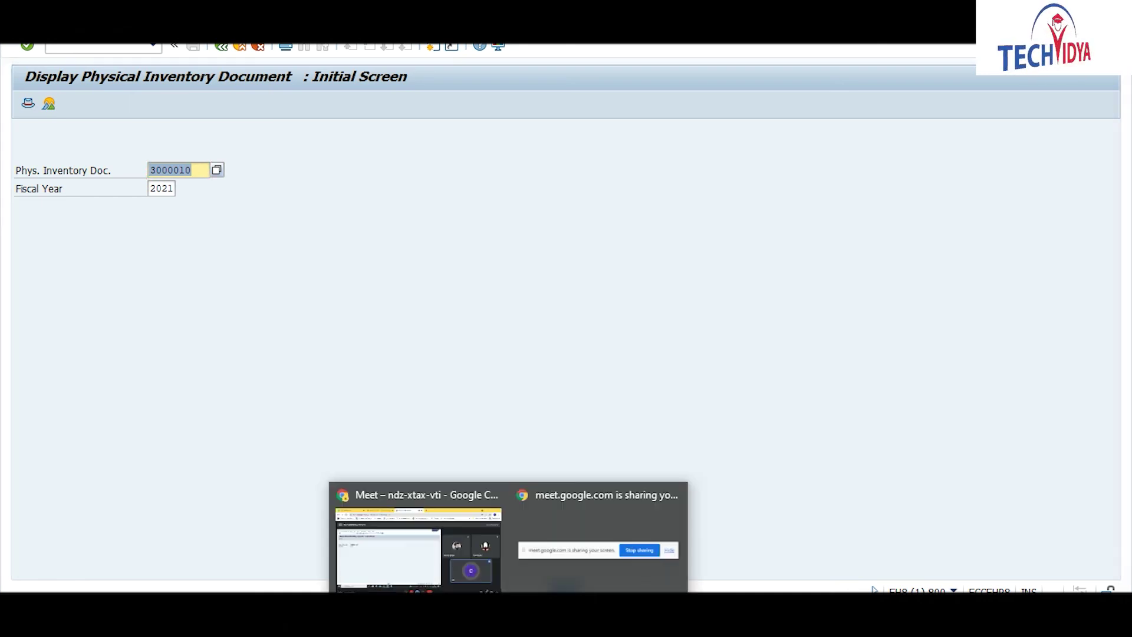
{"action": "left_click", "coordinate": [561, 530]}
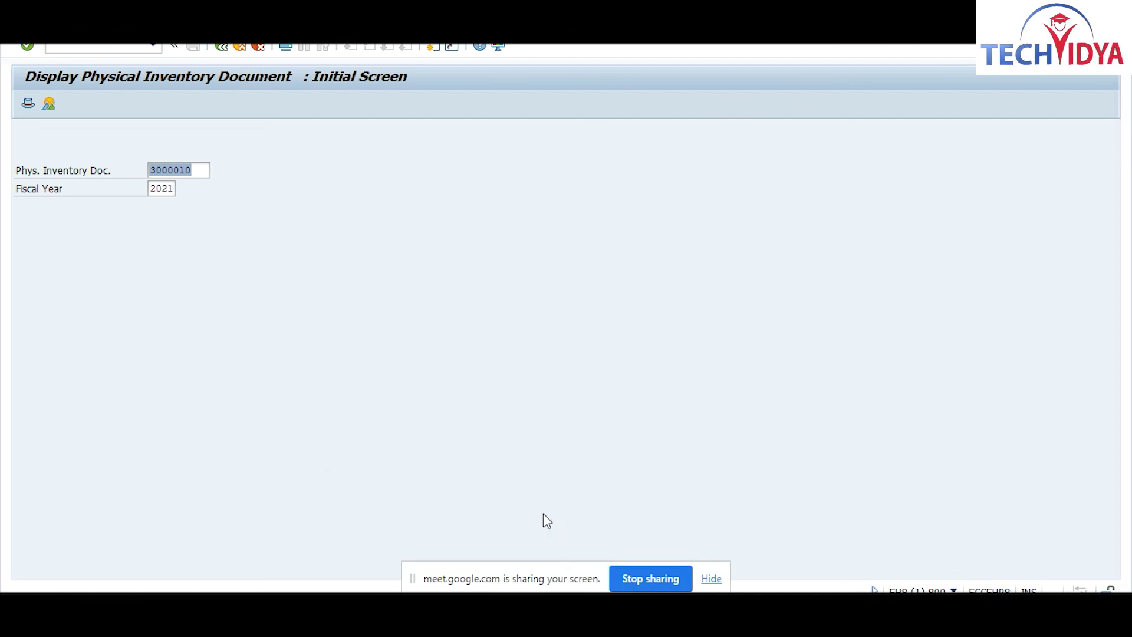
{"action": "left_click", "coordinate": [711, 580]}
{"action": "left_click", "coordinate": [508, 624]}
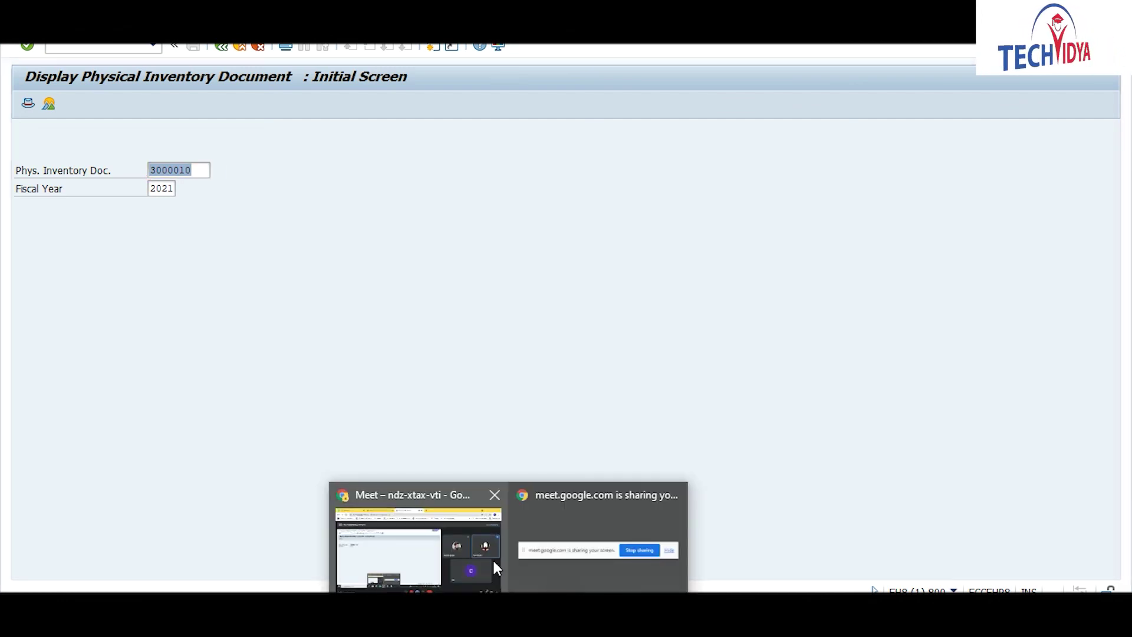
{"action": "left_click", "coordinate": [434, 542]}
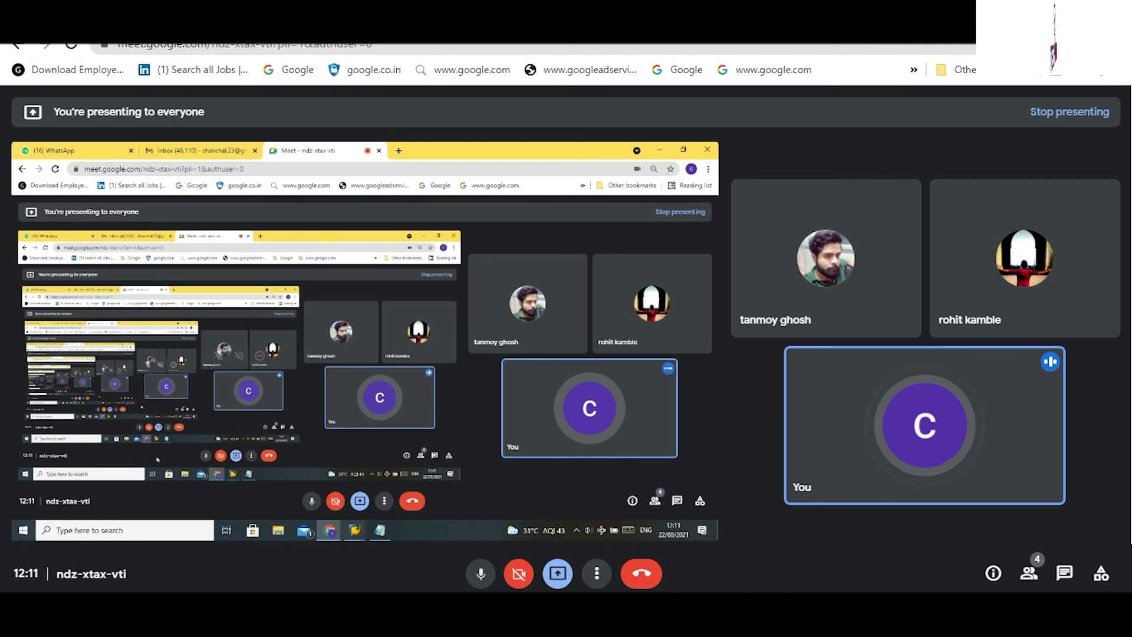
Step: Stop sharing the screen with the Google Meet call from the browser's sharing notice
{"action": "mouse_move", "coordinate": [508, 623]}
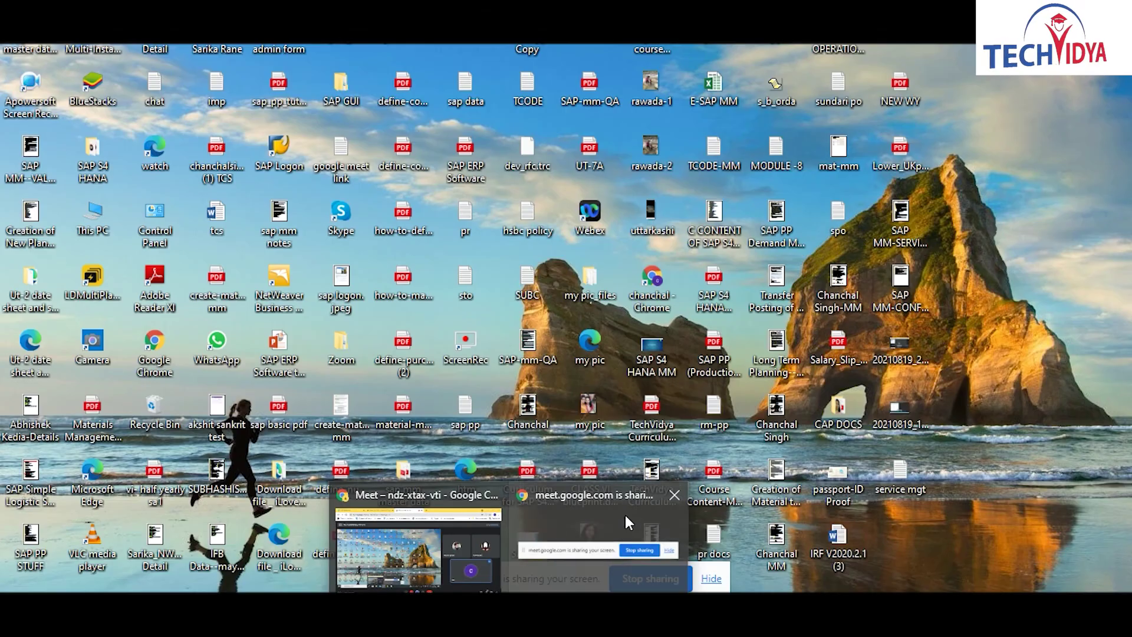
{"action": "left_click", "coordinate": [637, 560]}
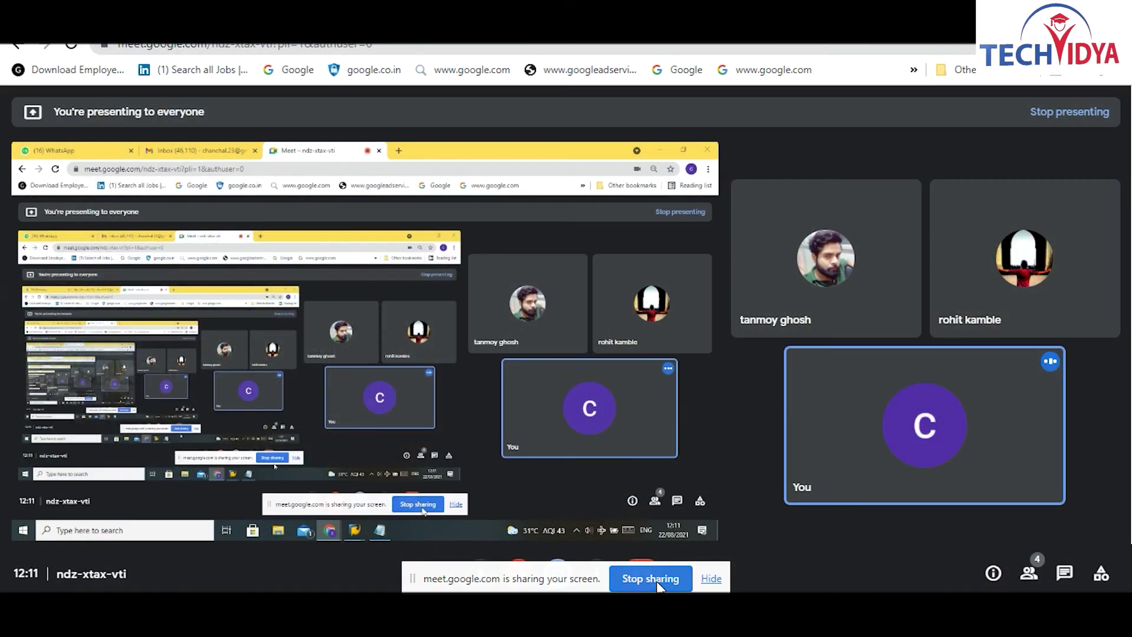
{"action": "left_click", "coordinate": [656, 579]}
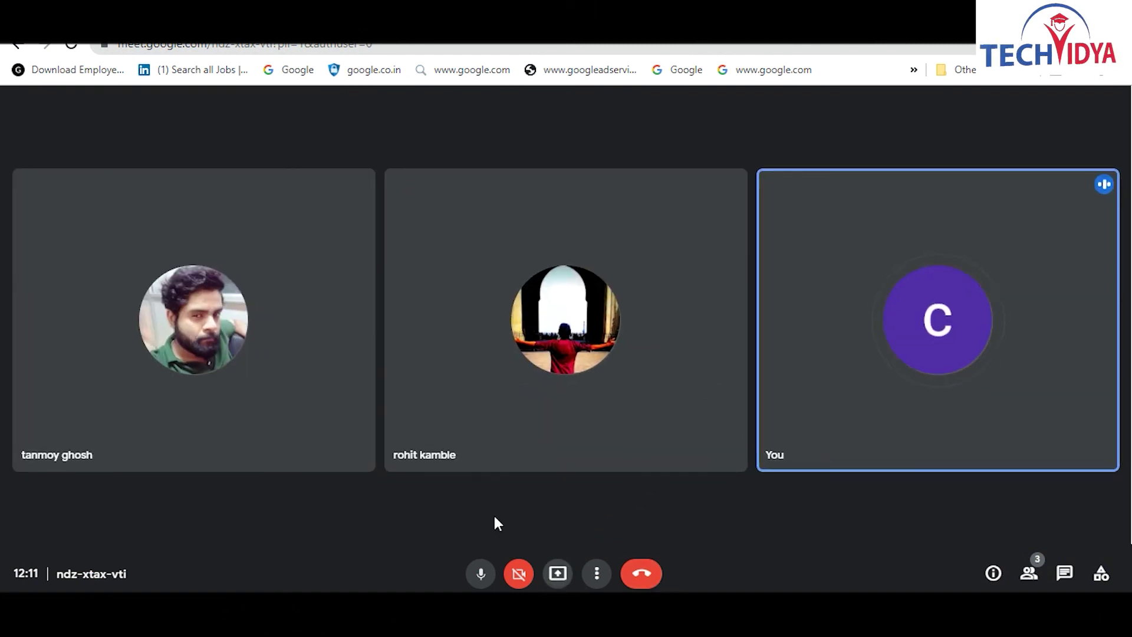